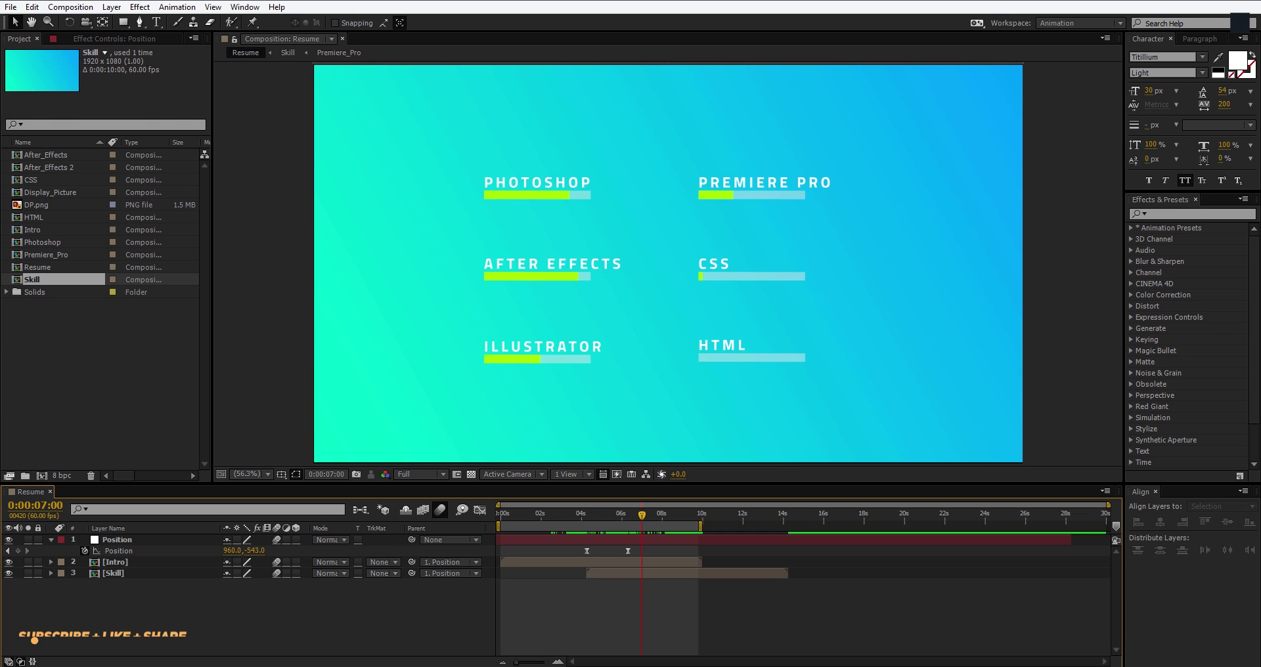
# Step: Open the Skill composition from the Resume timeline and move the current time to 0:00:02:58
pyautogui.click(610, 575)
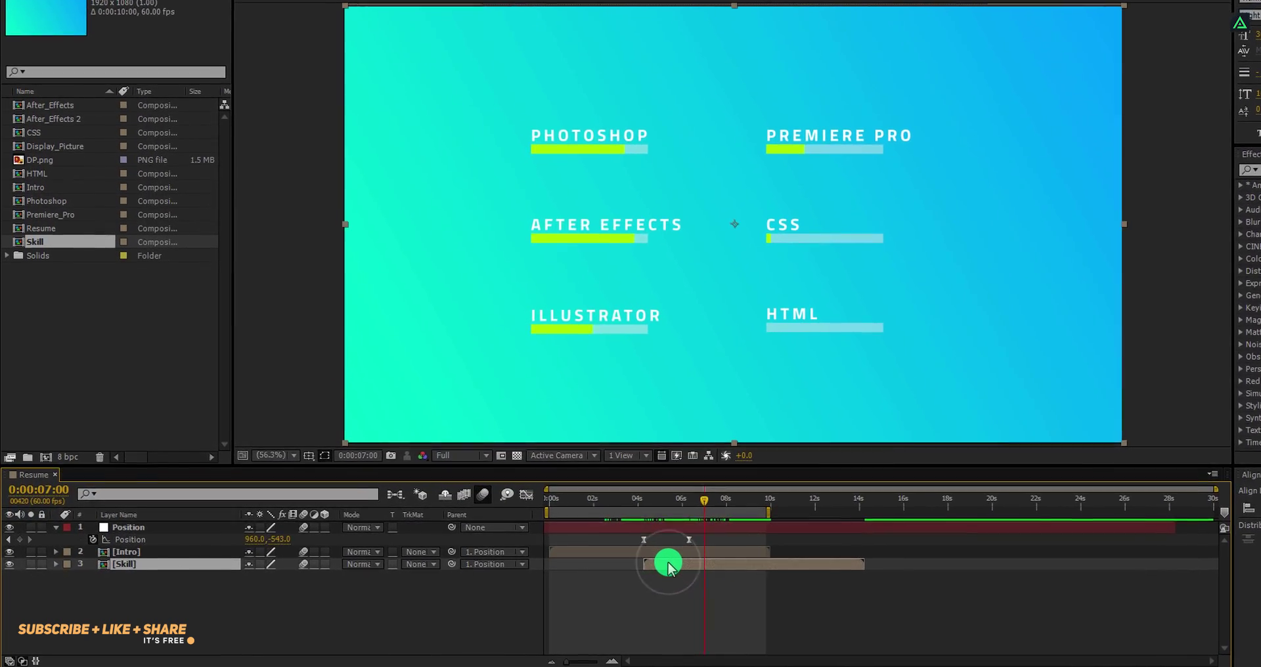
pyautogui.doubleClick(668, 565)
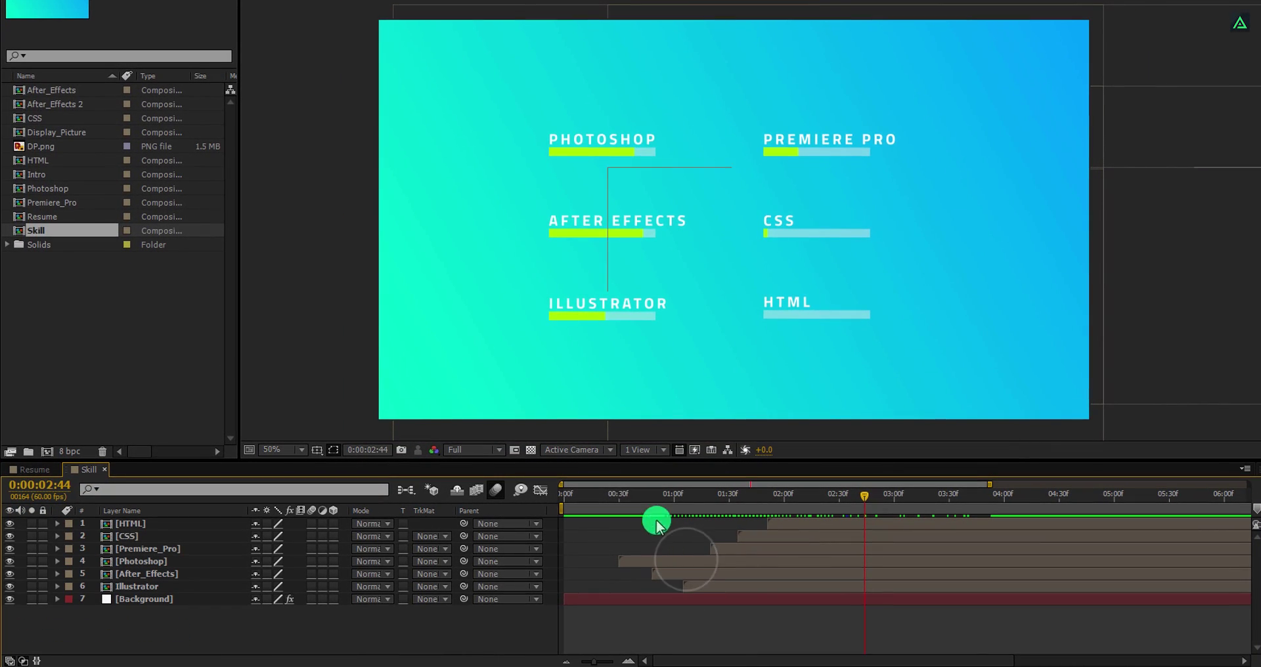
pyautogui.moveTo(656, 502); pyautogui.dragTo(893, 538)
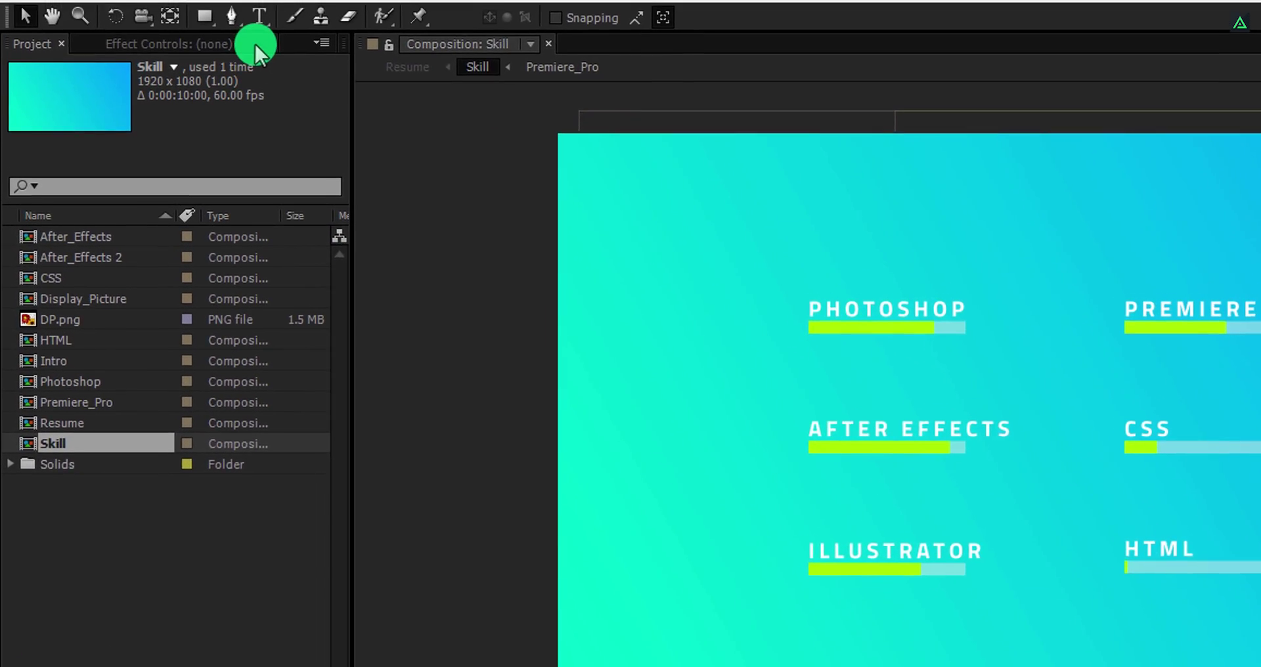
# Step: Add a text layer reading "Skill" in the Skill composition
pyautogui.click(189, 0)
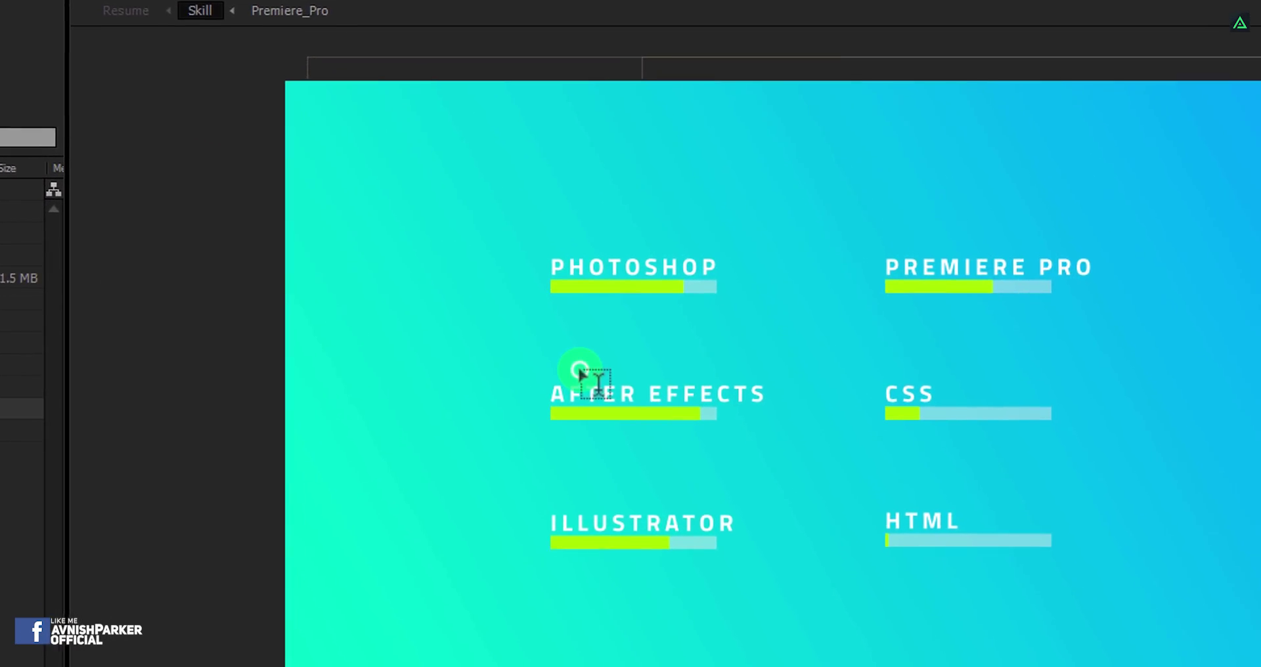
pyautogui.click(909, 472)
pyautogui.write('Skills')
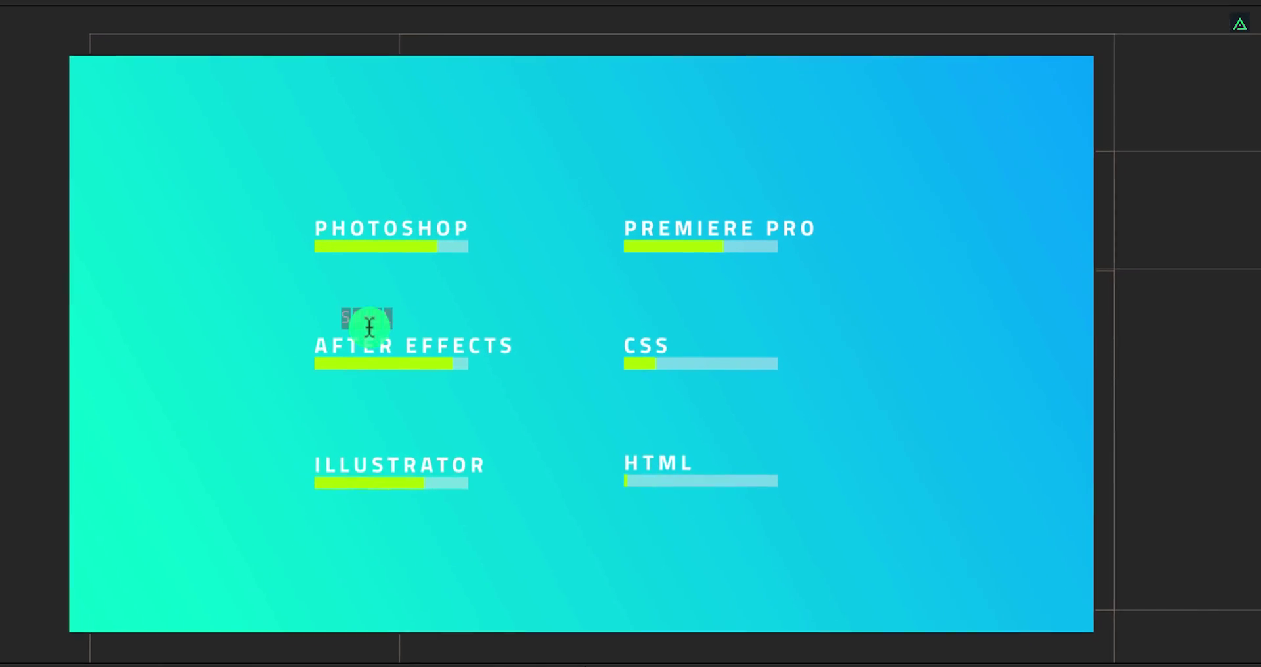
# Step: Format the SKILL text as Titillium Bold at 442 px and finish editing it
pyautogui.moveTo(1106, 126); pyautogui.dragTo(1239, 26)
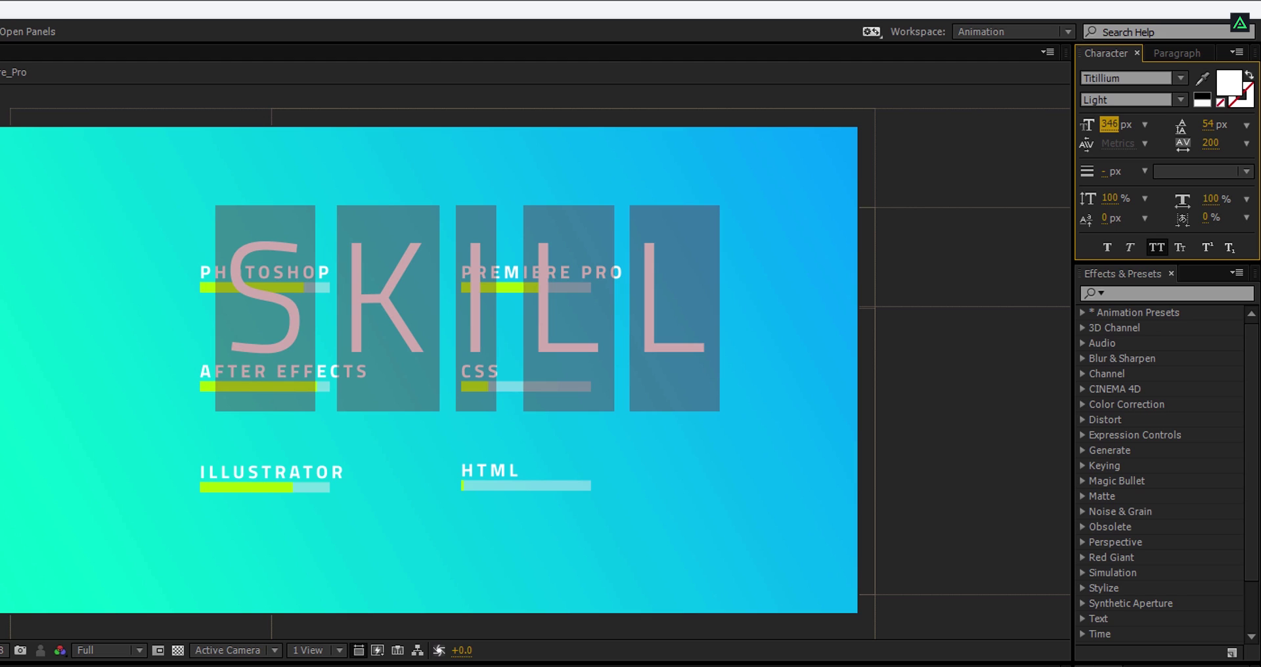
pyautogui.click(1178, 100)
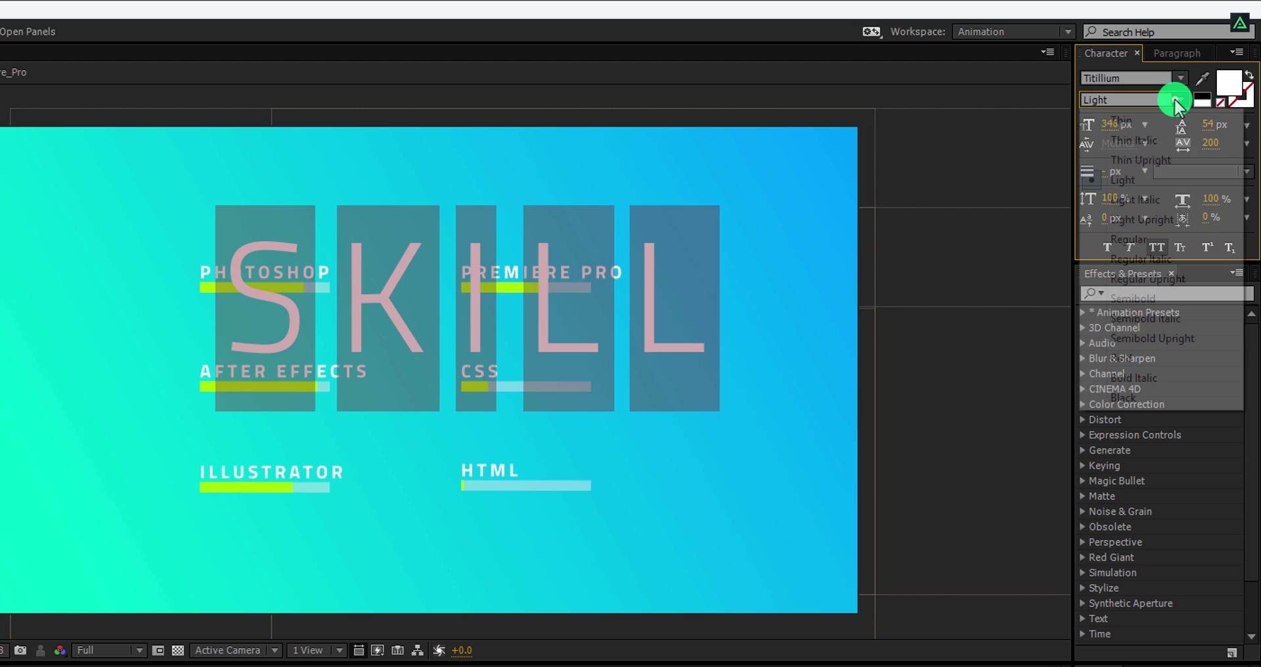
pyautogui.click(1123, 358)
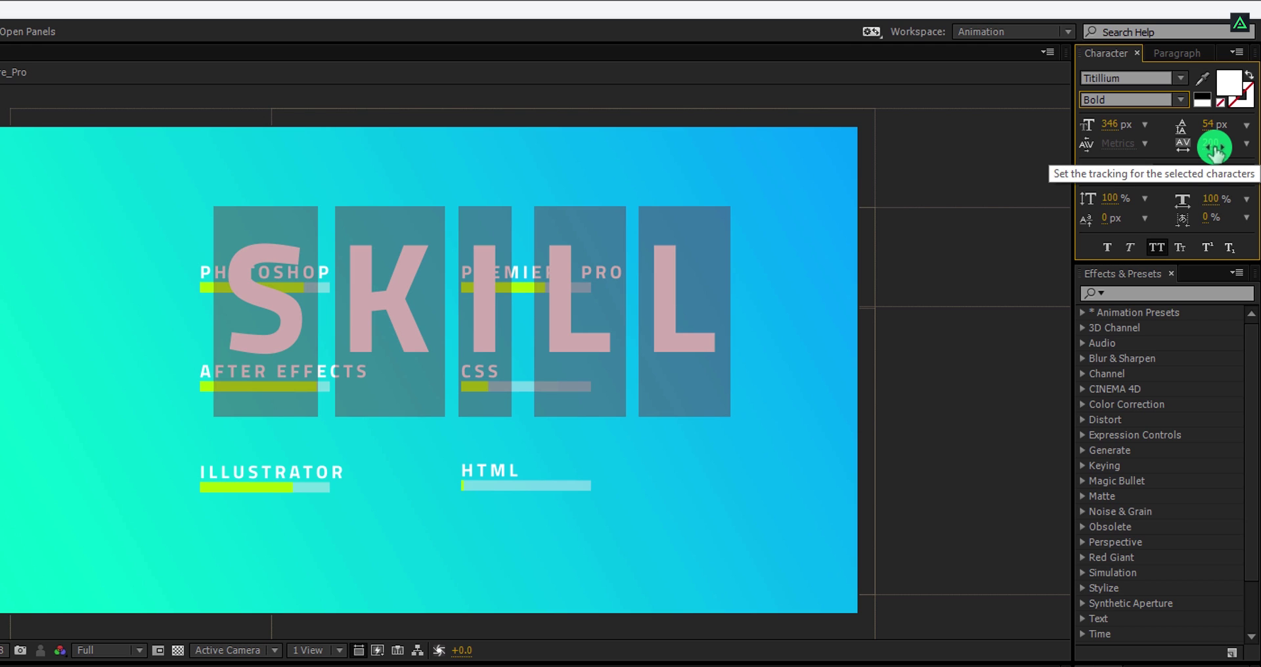
pyautogui.moveTo(1116, 124); pyautogui.dragTo(1192, 118)
pyautogui.click(796, 473)
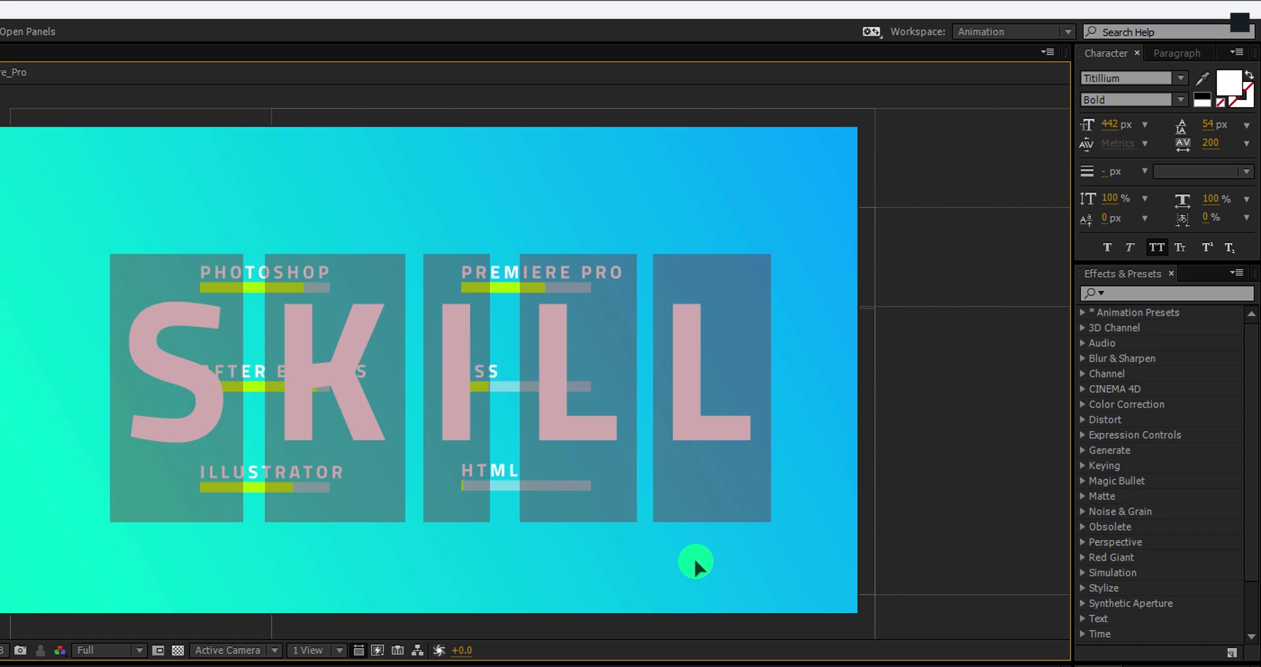
pyautogui.hotkey('ctrl', 'Return')
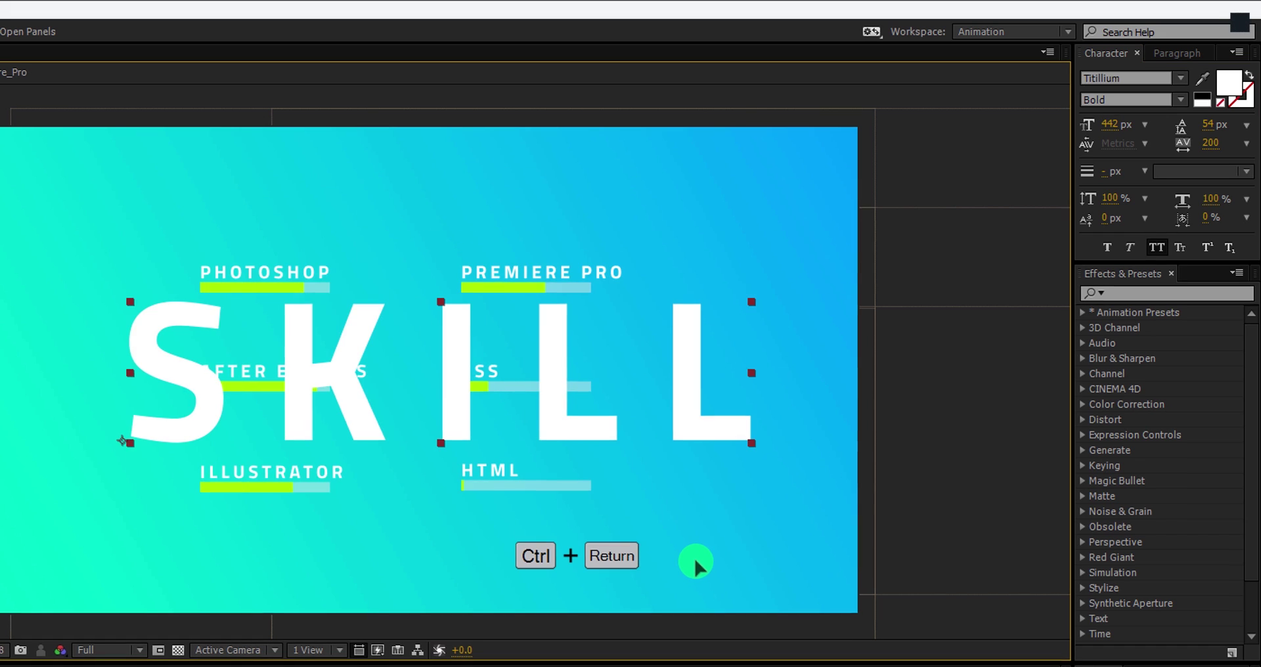
pyautogui.press('v')
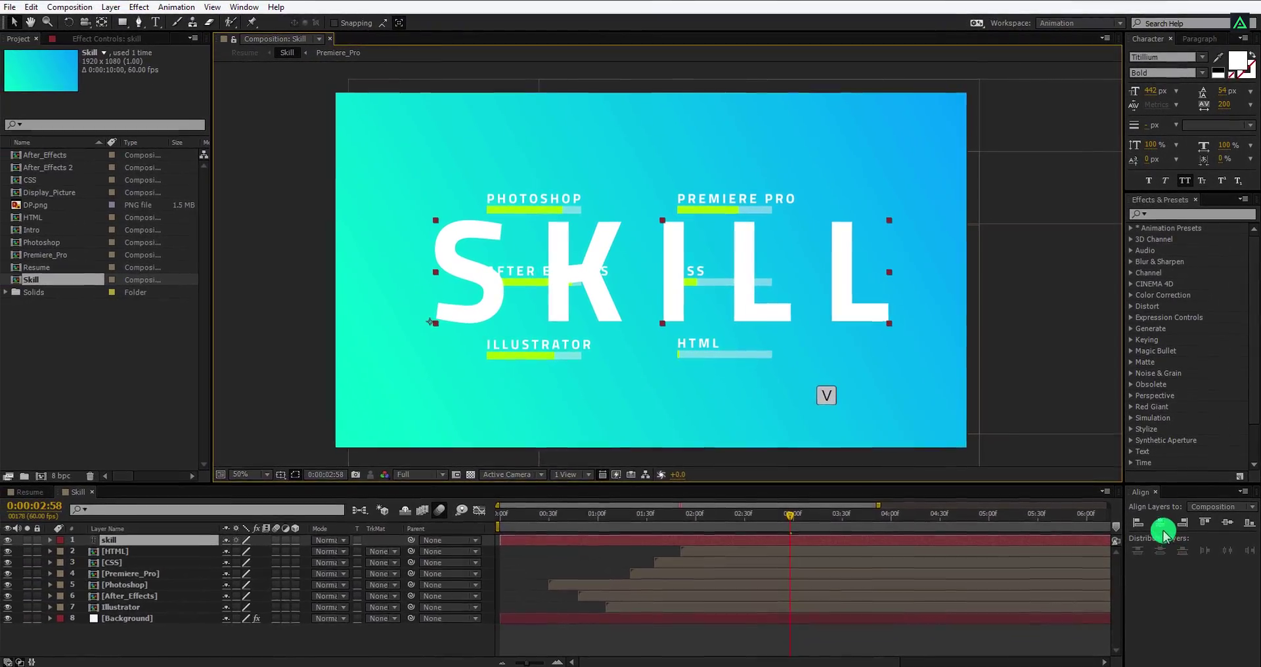
# Step: Centre the SKILL text horizontally and vertically in the composition and place its layer directly above the Background layer
pyautogui.click(1162, 530)
pyautogui.click(1227, 523)
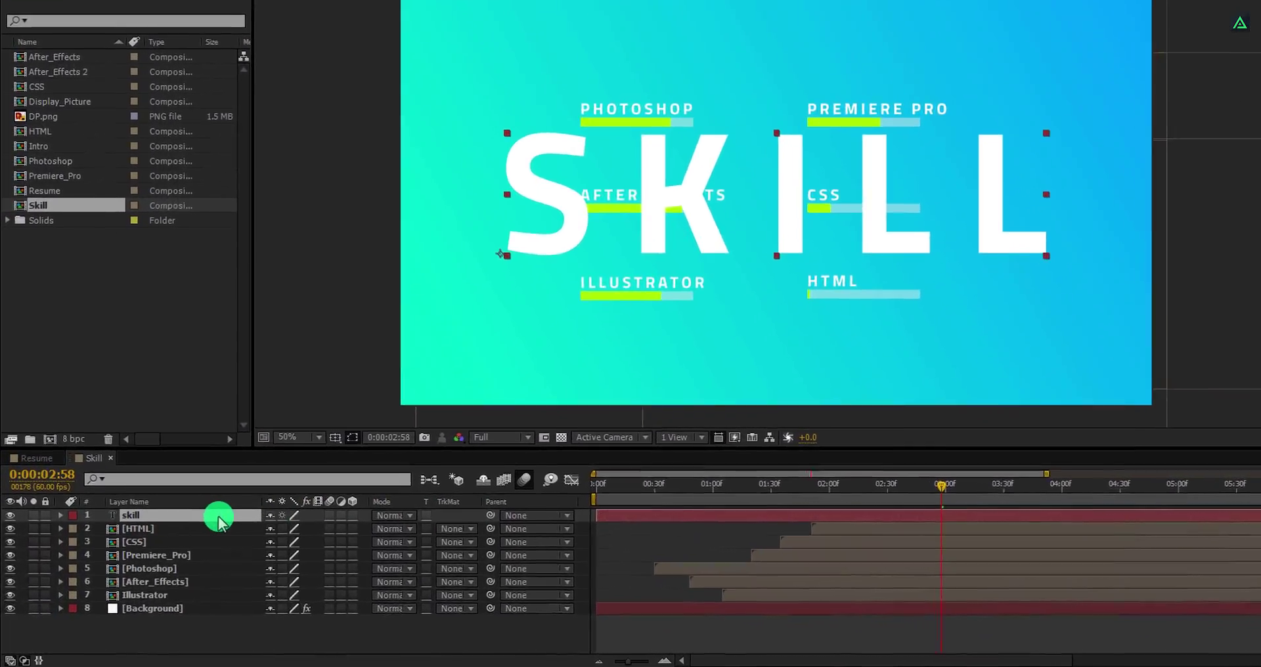
pyautogui.moveTo(186, 540); pyautogui.dragTo(221, 599)
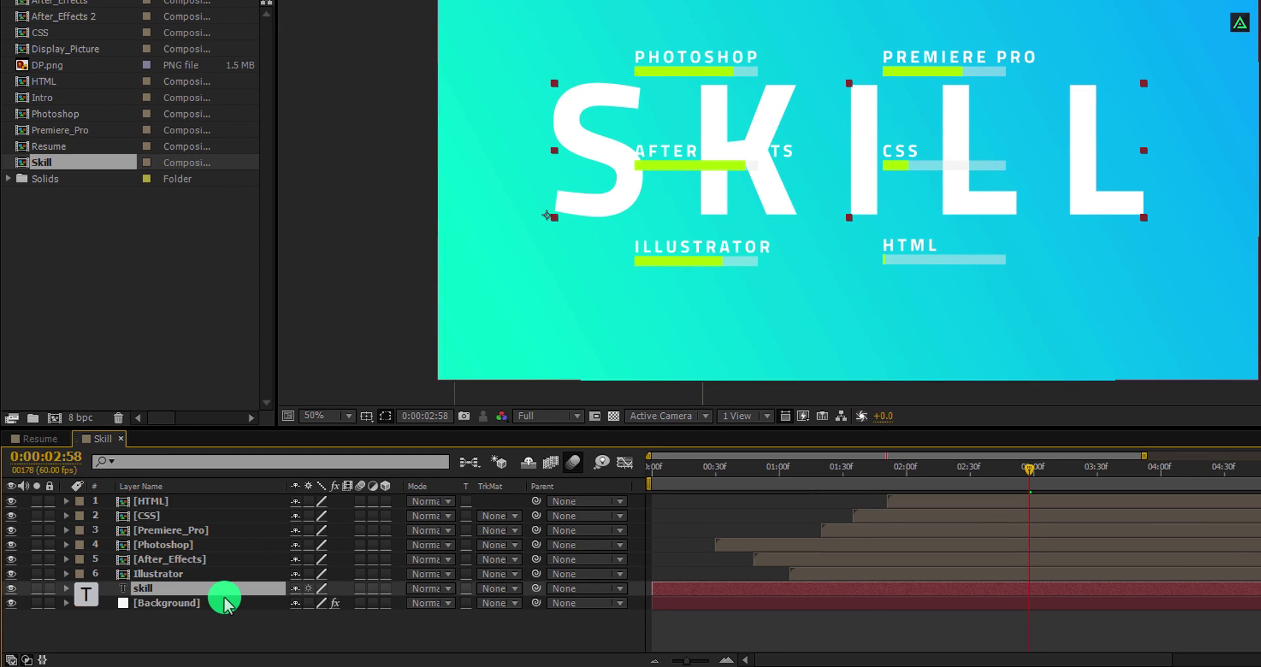
# Step: Set the skill text layer's opacity to 10%
pyautogui.press('t')
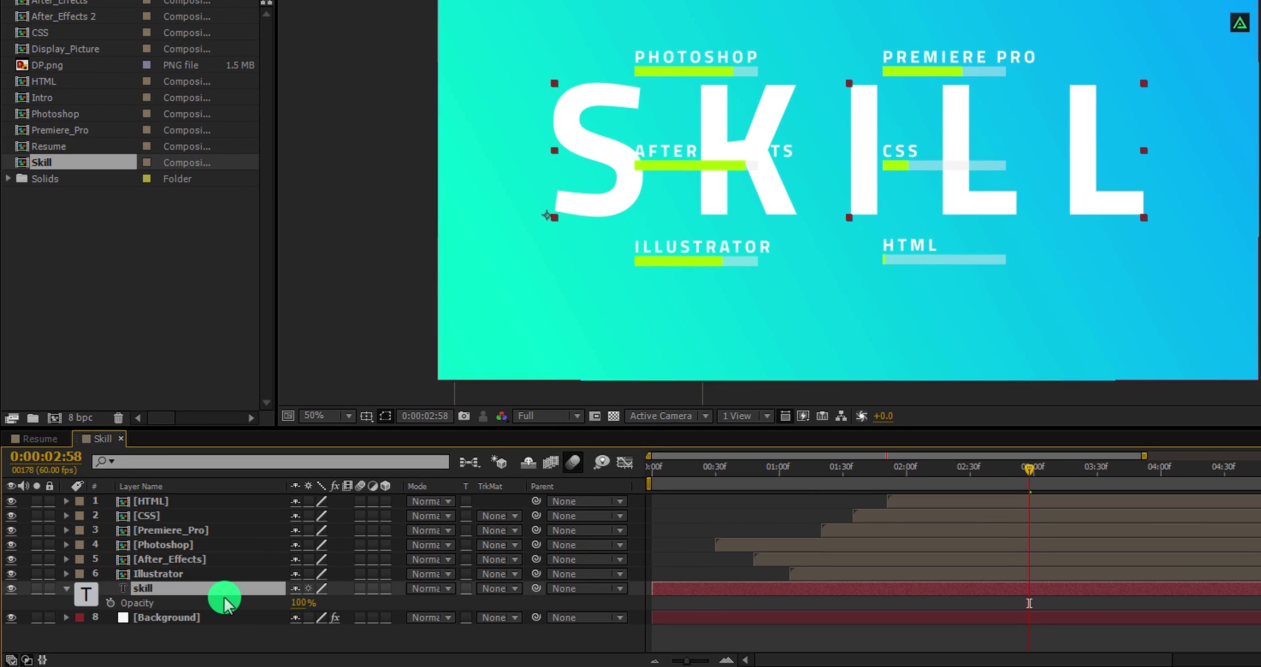
pyautogui.click(303, 603)
pyautogui.write('10')
pyautogui.press('Return')
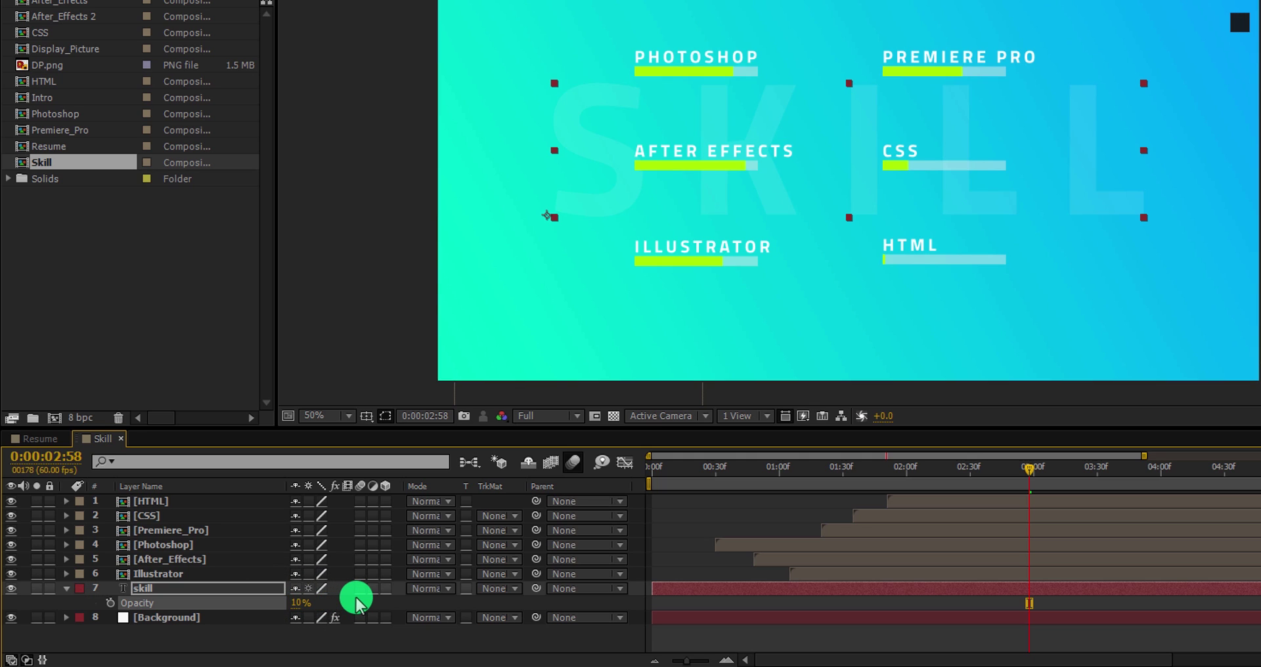
# Step: Add a Drop Shadow layer style to the skill text layer with distance 20 and size 0
pyautogui.rightClick(239, 591)
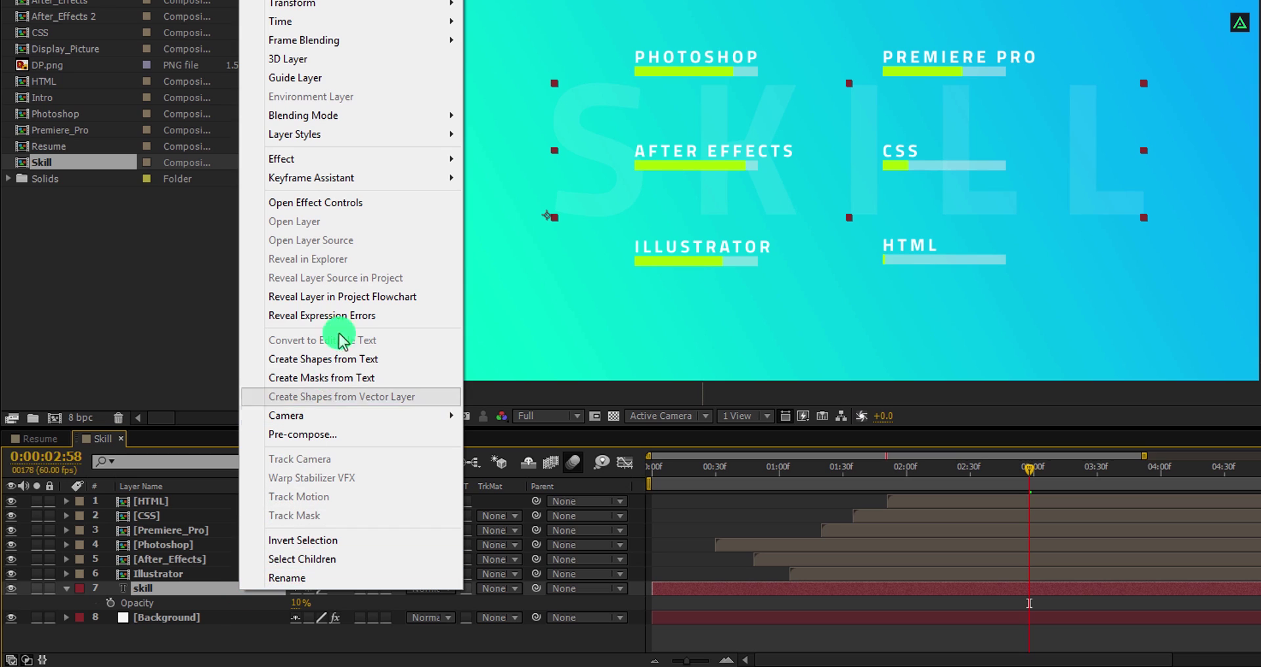
pyautogui.moveTo(346, 131)
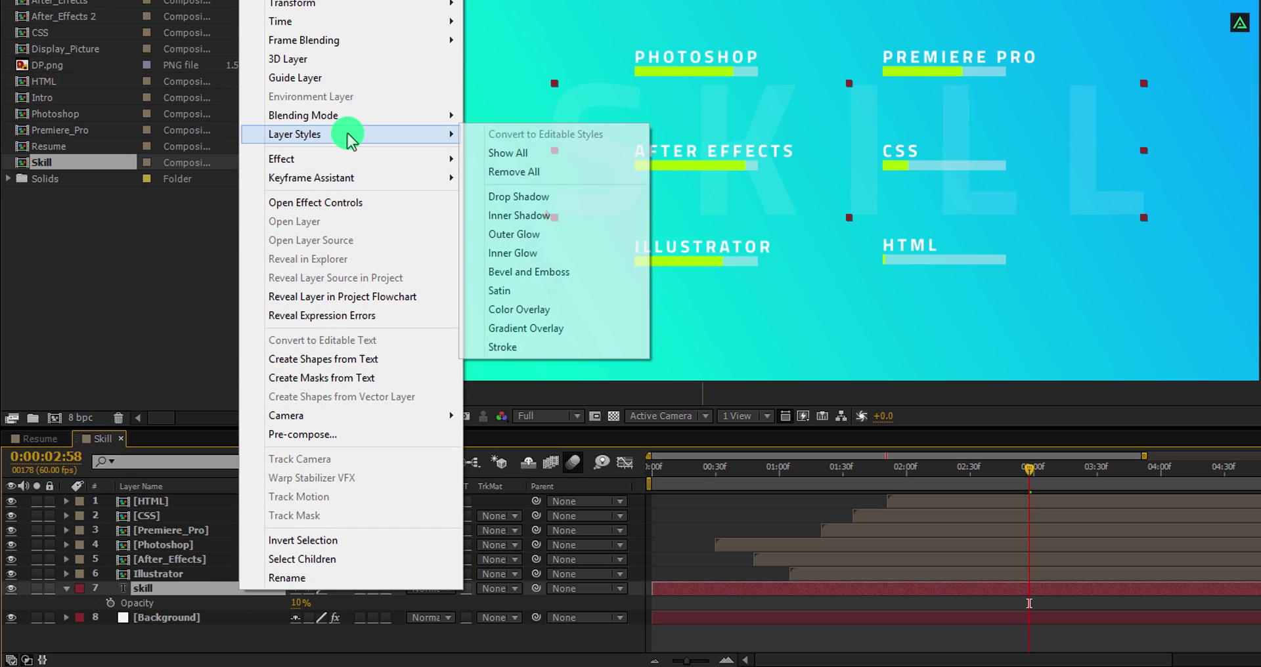
pyautogui.click(584, 199)
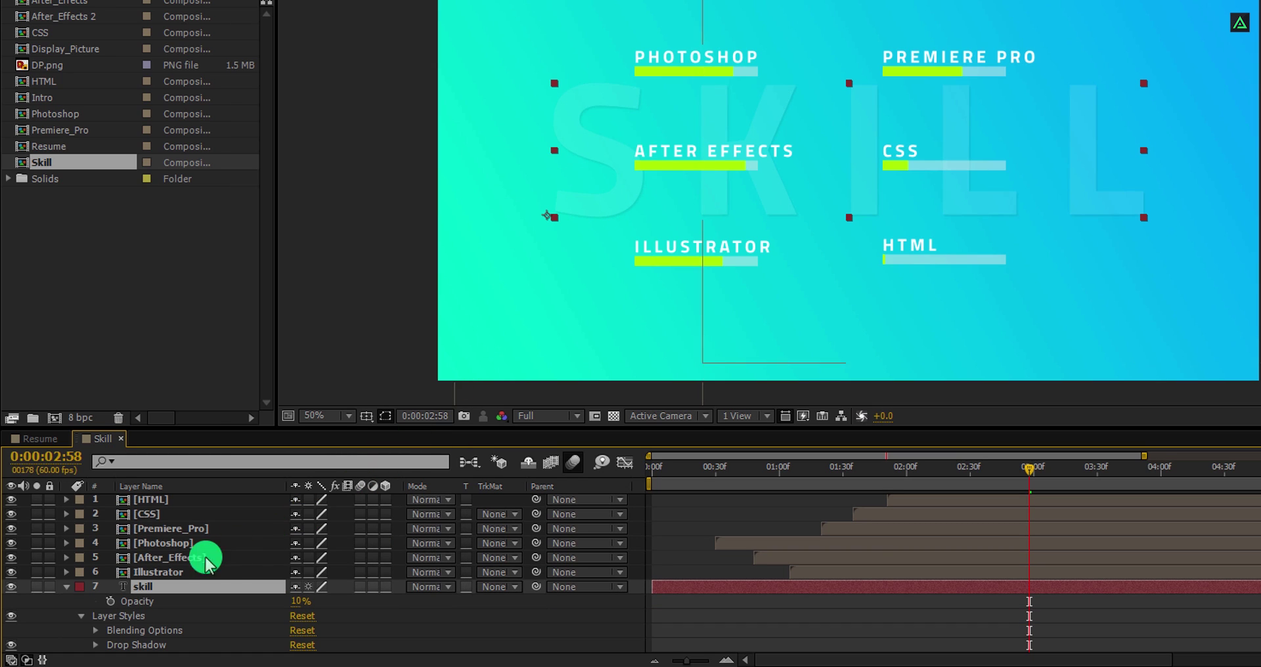
pyautogui.click(96, 645)
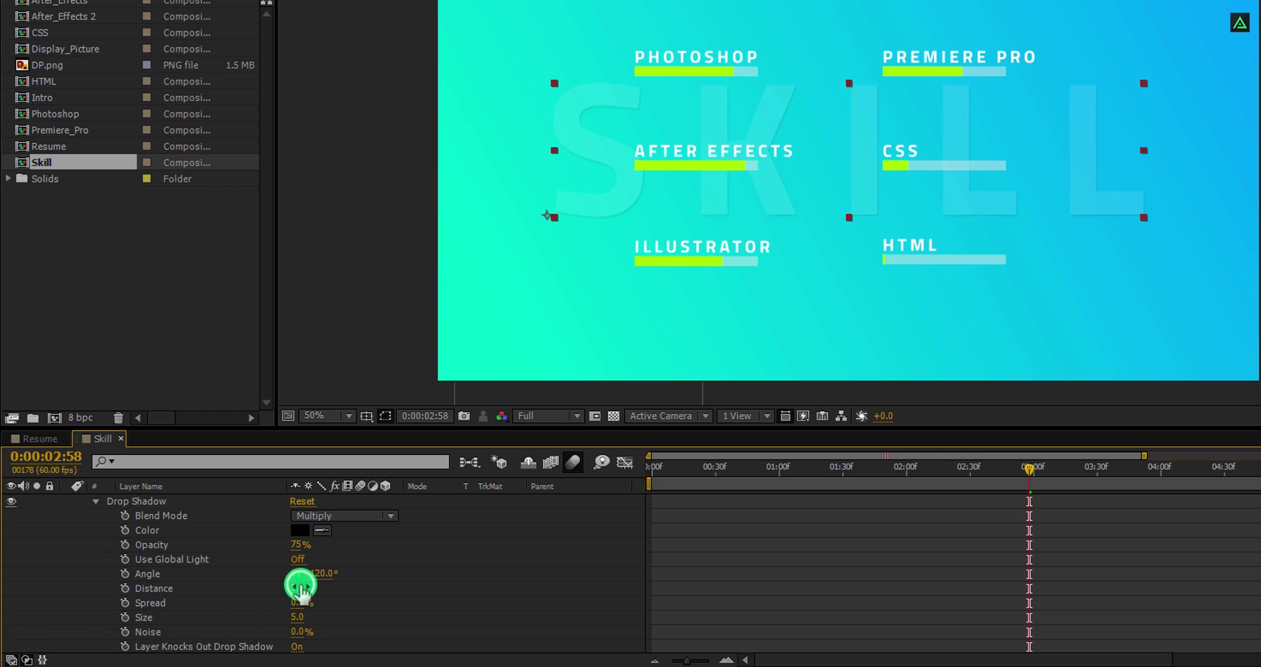
pyautogui.click(301, 587)
pyautogui.press('Return')
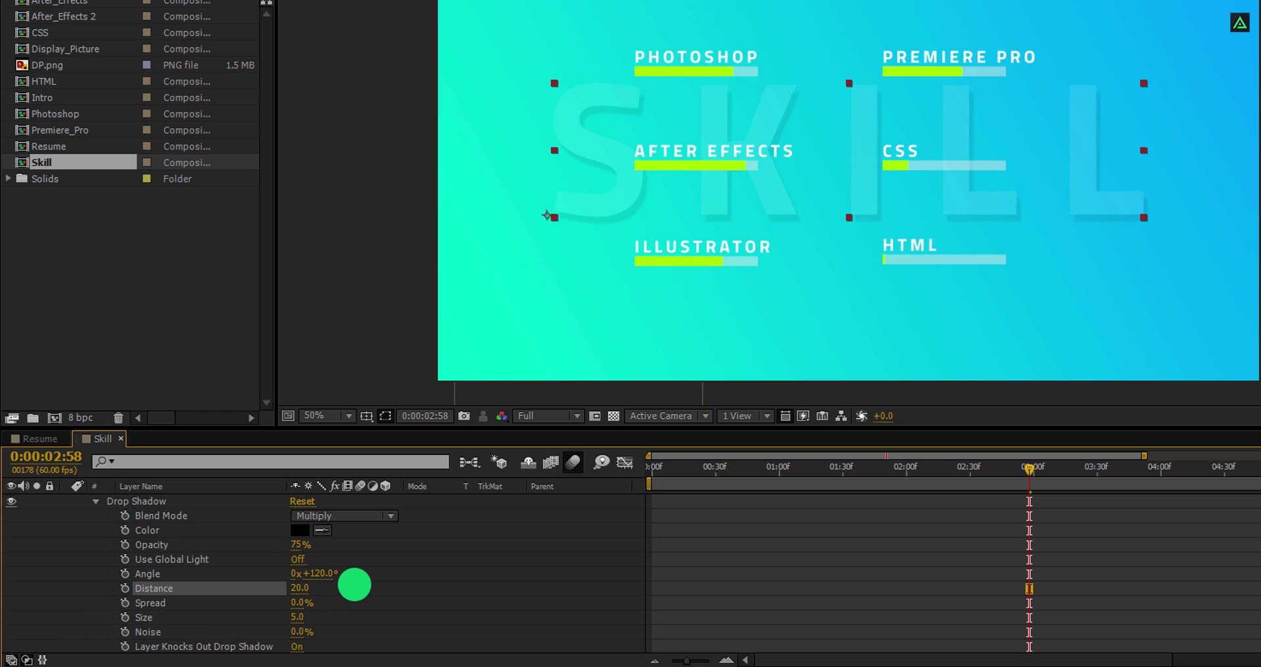
pyautogui.click(303, 617)
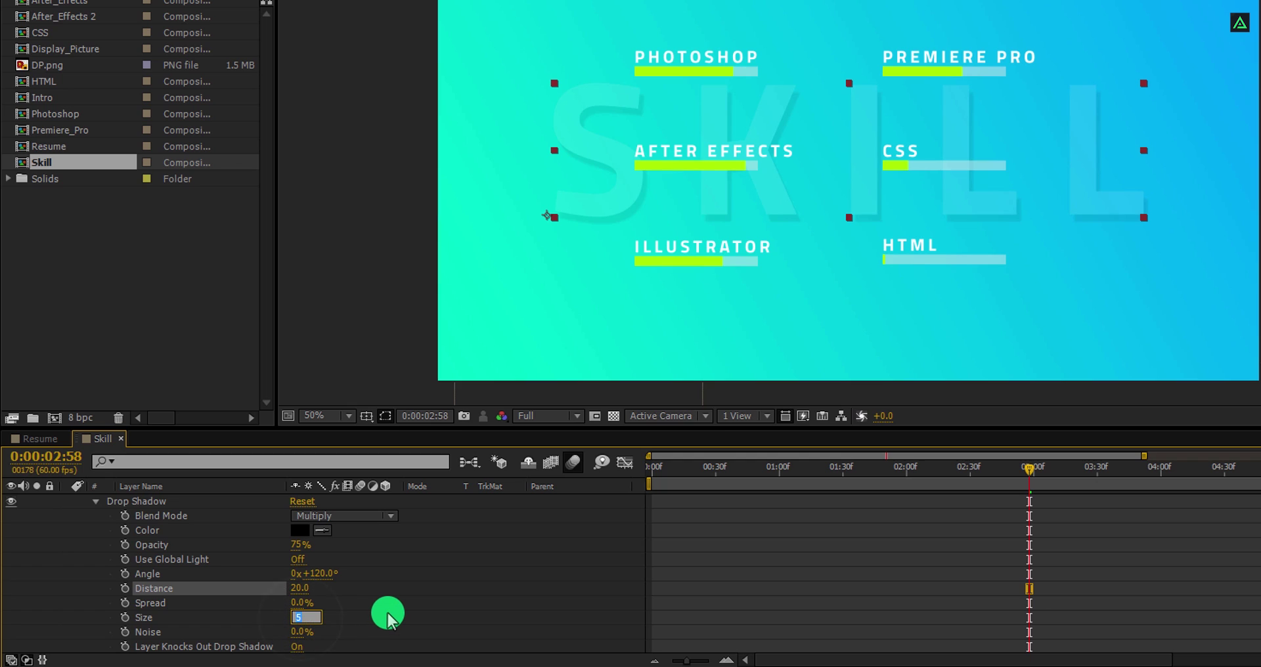
pyautogui.write('0')
pyautogui.press('Return')
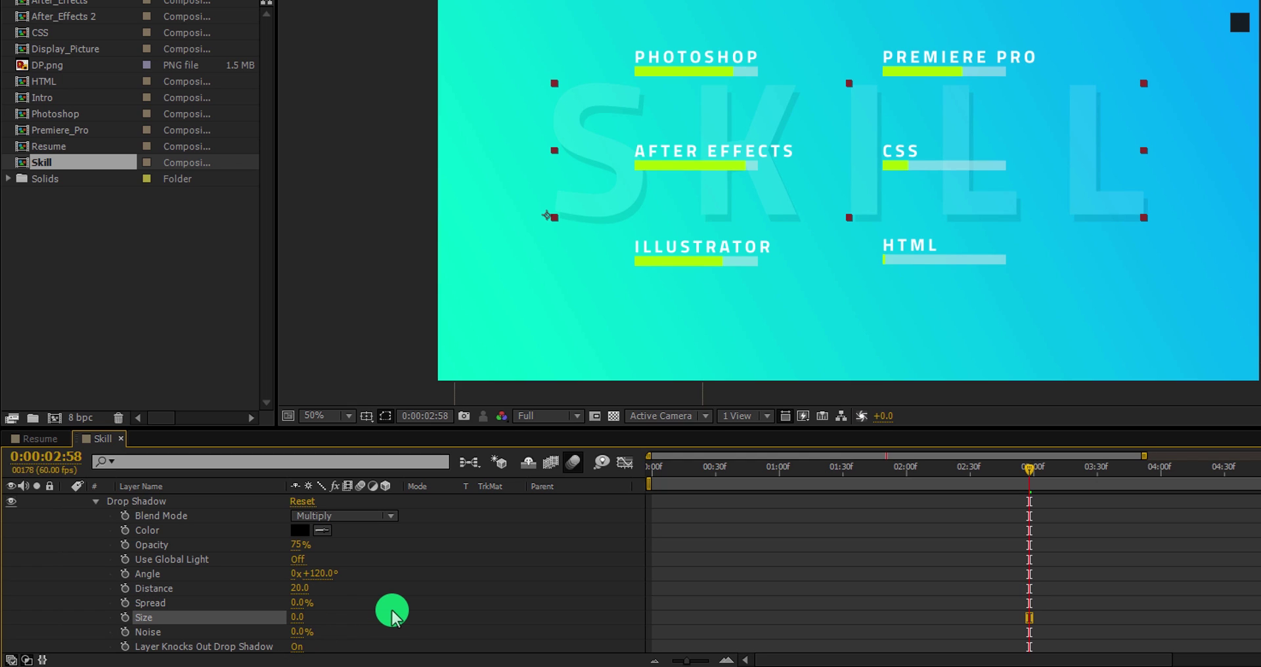
# Step: Lower the skill text layer's opacity to 5%
pyautogui.scroll(3, 392, 617)
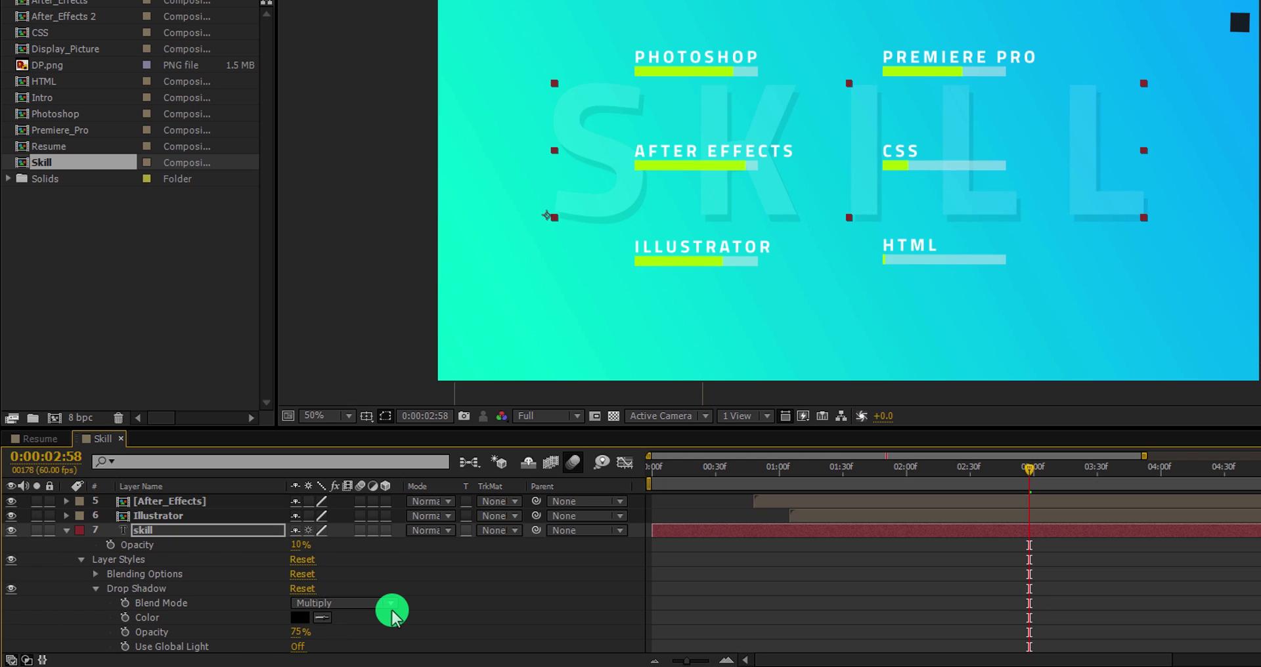
pyautogui.click(208, 532)
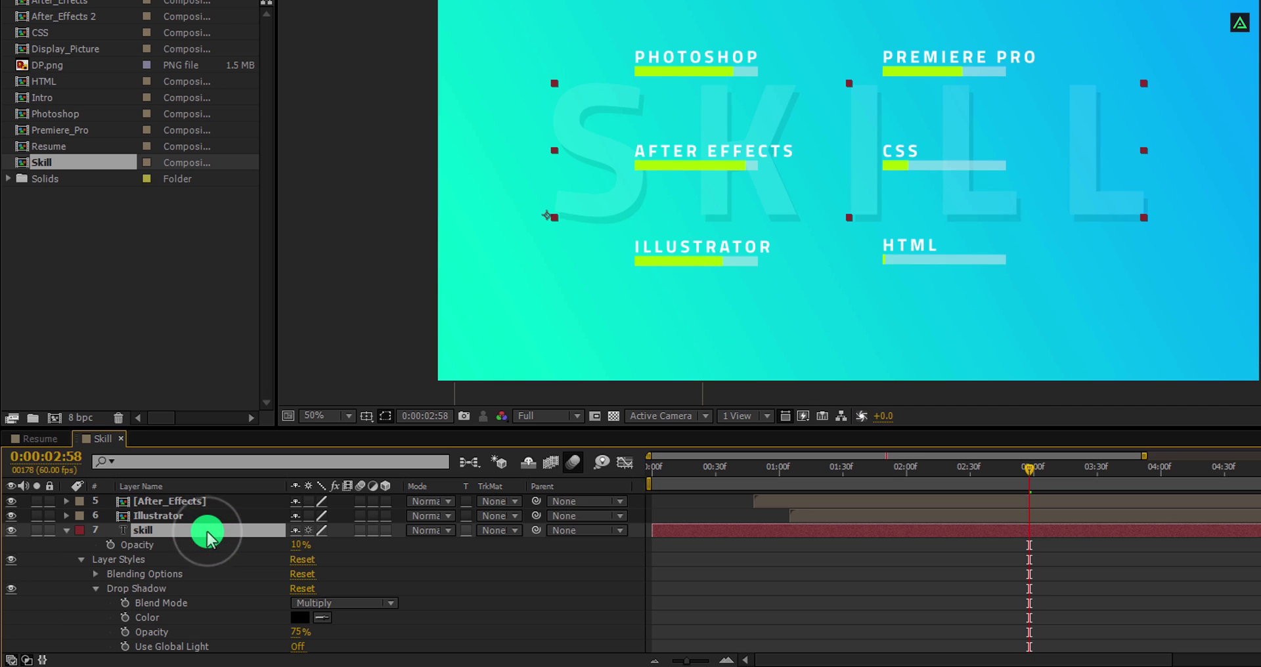
pyautogui.press('t')
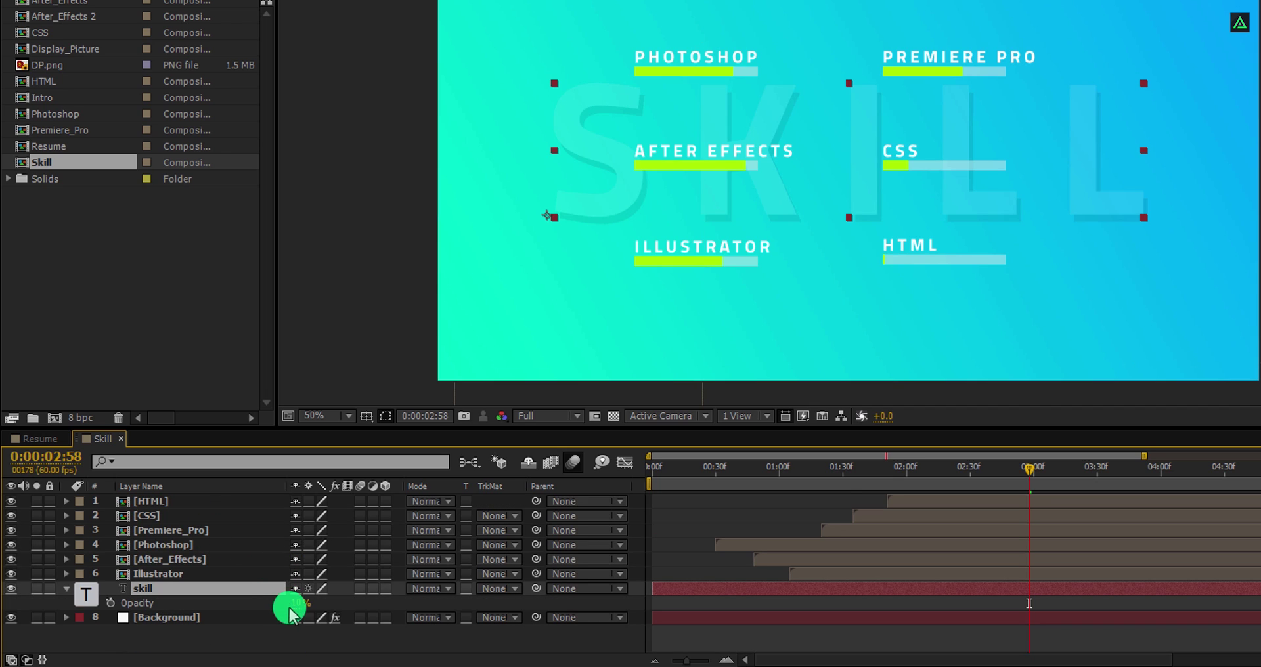
pyautogui.click(297, 603)
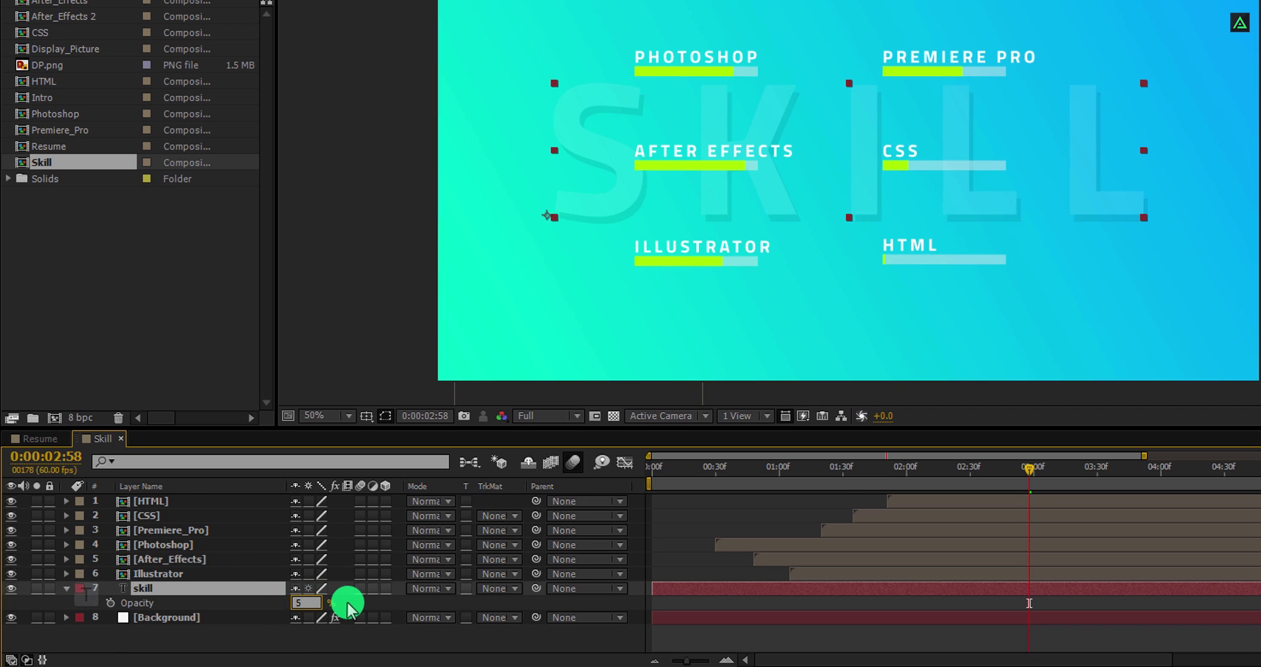
pyautogui.press('Return')
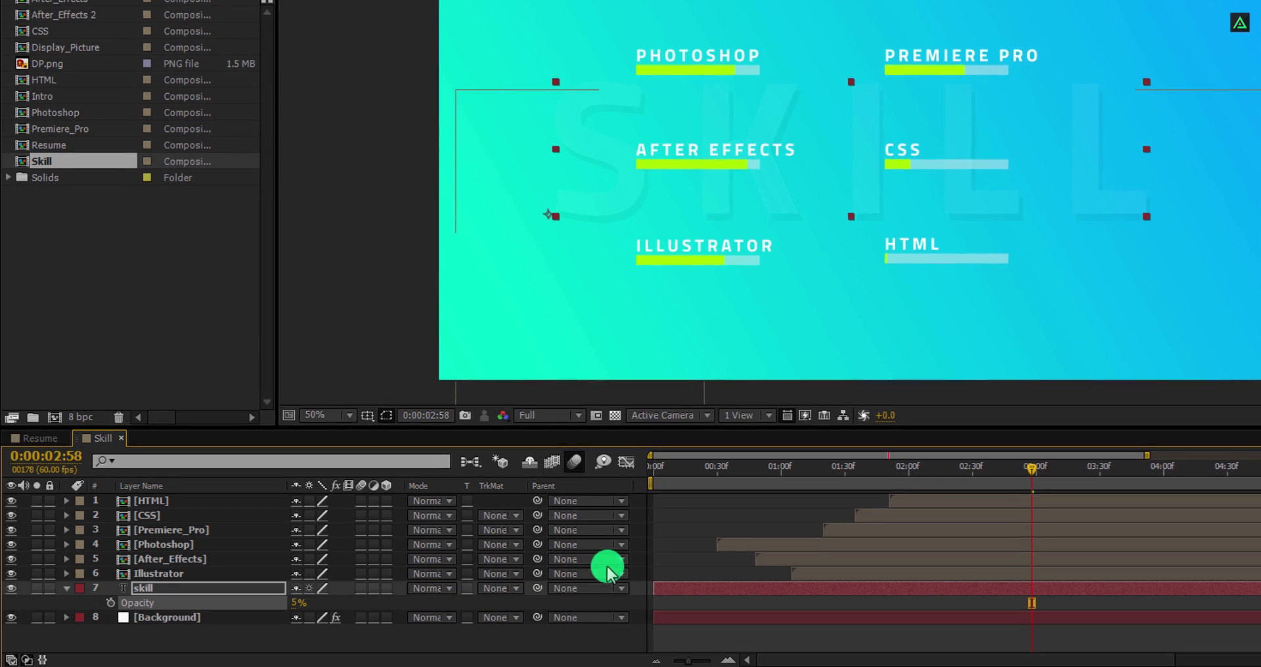
# Step: Keyframe the skill layer's current Position at 0:00:00:14, and set its Y position to 1378.3 at 0:00:00:00
pyautogui.moveTo(662, 460); pyautogui.dragTo(684, 519)
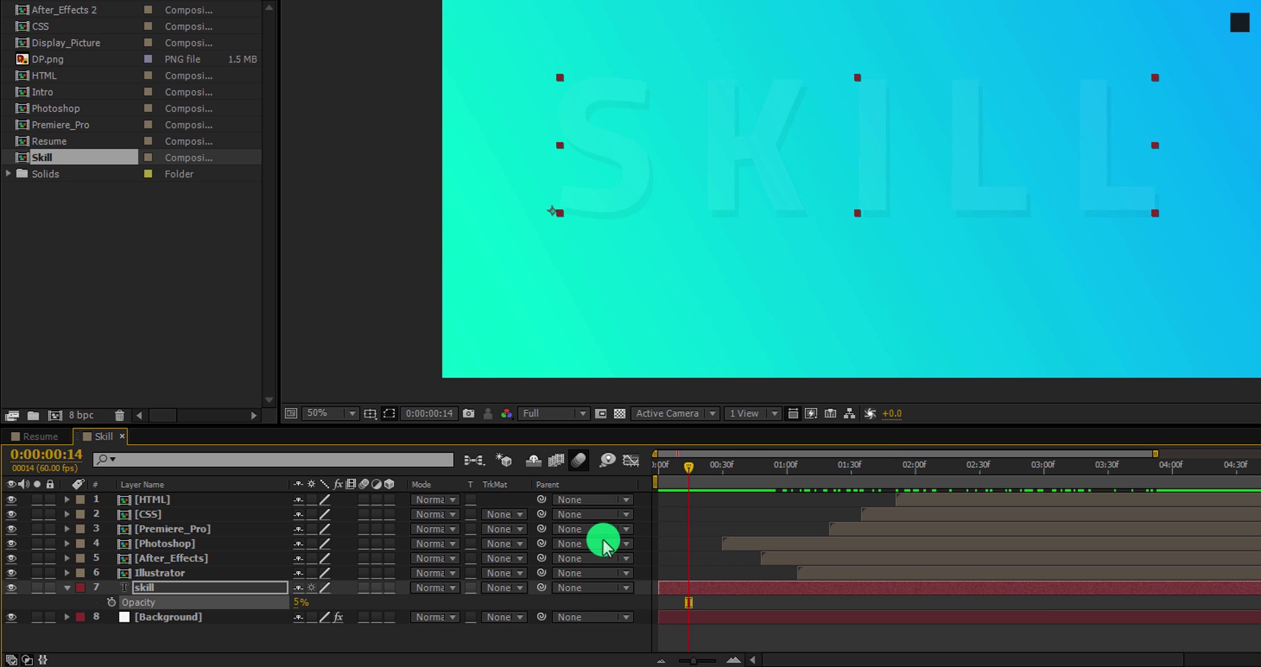
pyautogui.press('p')
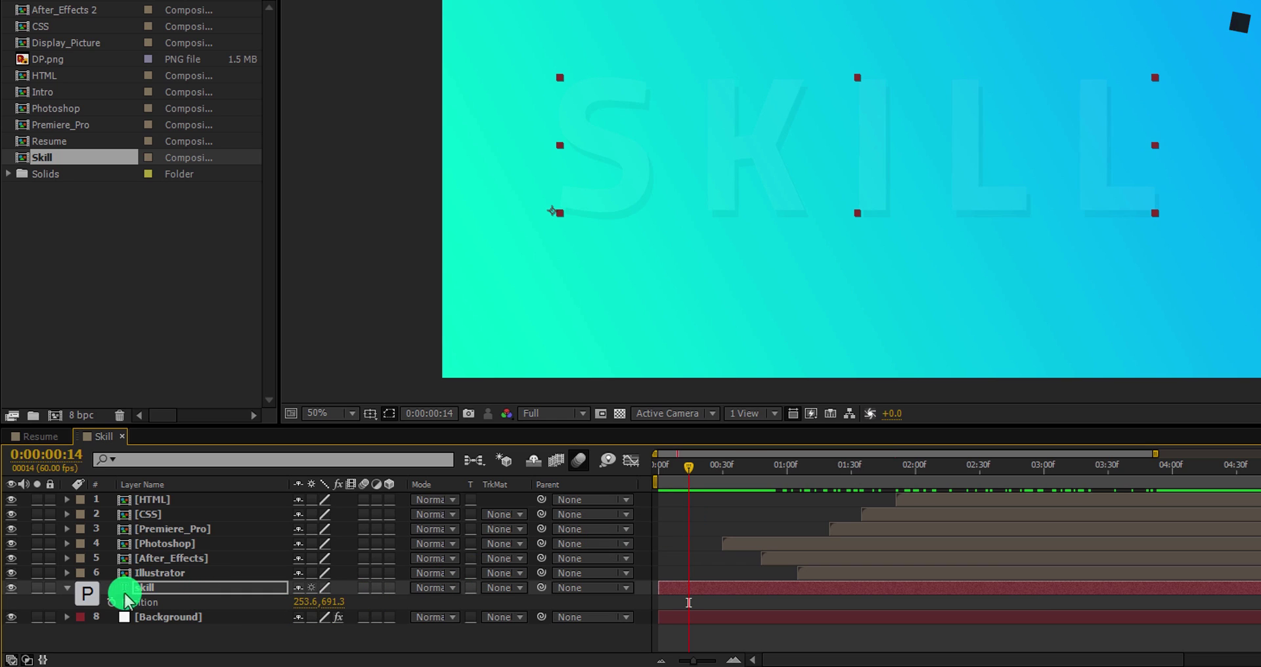
pyautogui.click(112, 602)
pyautogui.moveTo(687, 492); pyautogui.dragTo(653, 465)
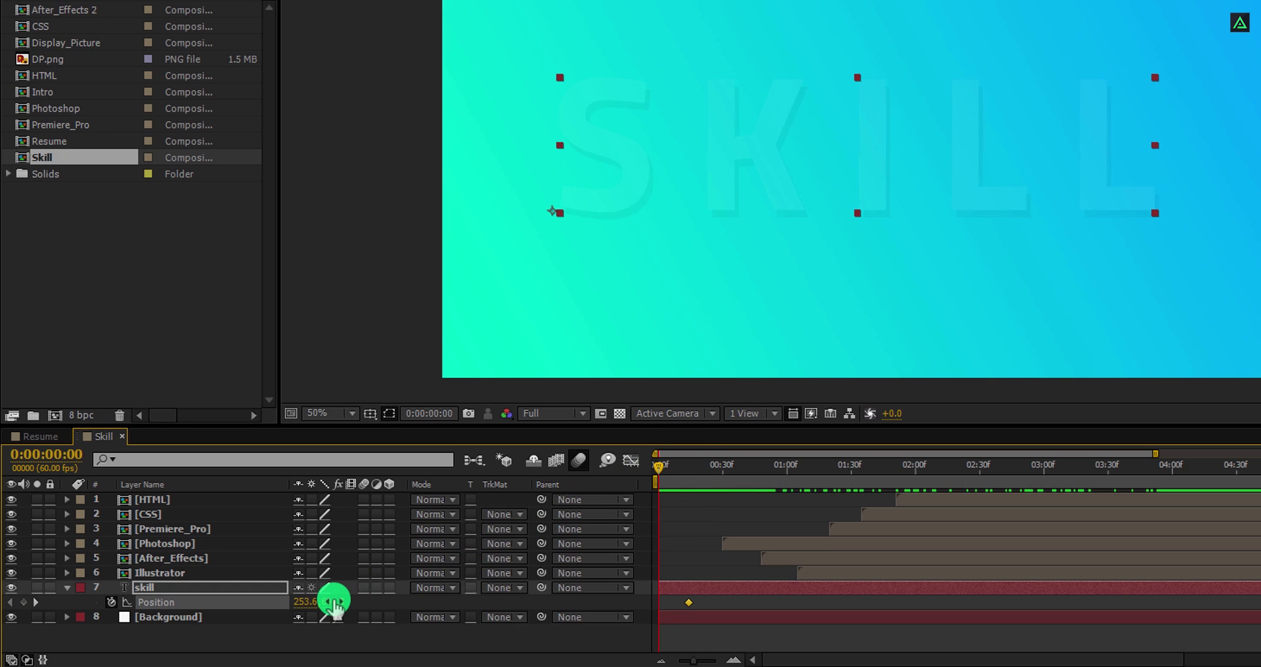
pyautogui.moveTo(334, 601); pyautogui.dragTo(1038, 486)
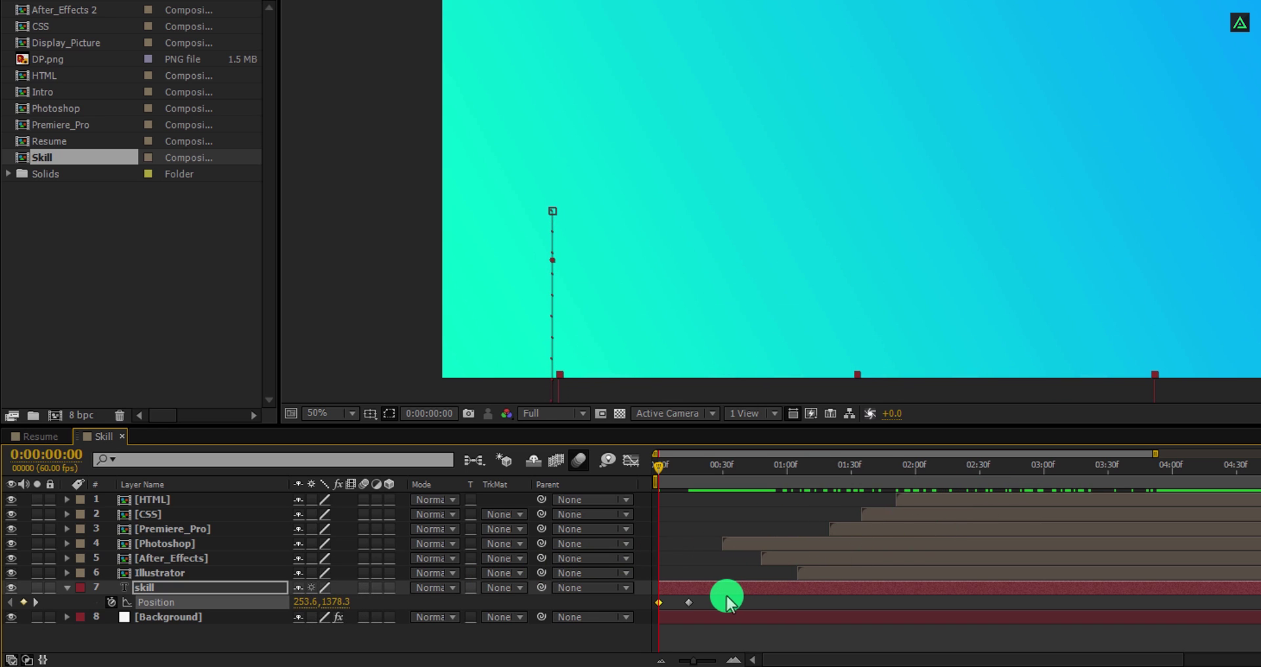
# Step: Apply Easy Ease to both Position keyframes of the skill layer
pyautogui.moveTo(709, 601); pyautogui.dragTo(647, 614)
pyautogui.rightClick(660, 605)
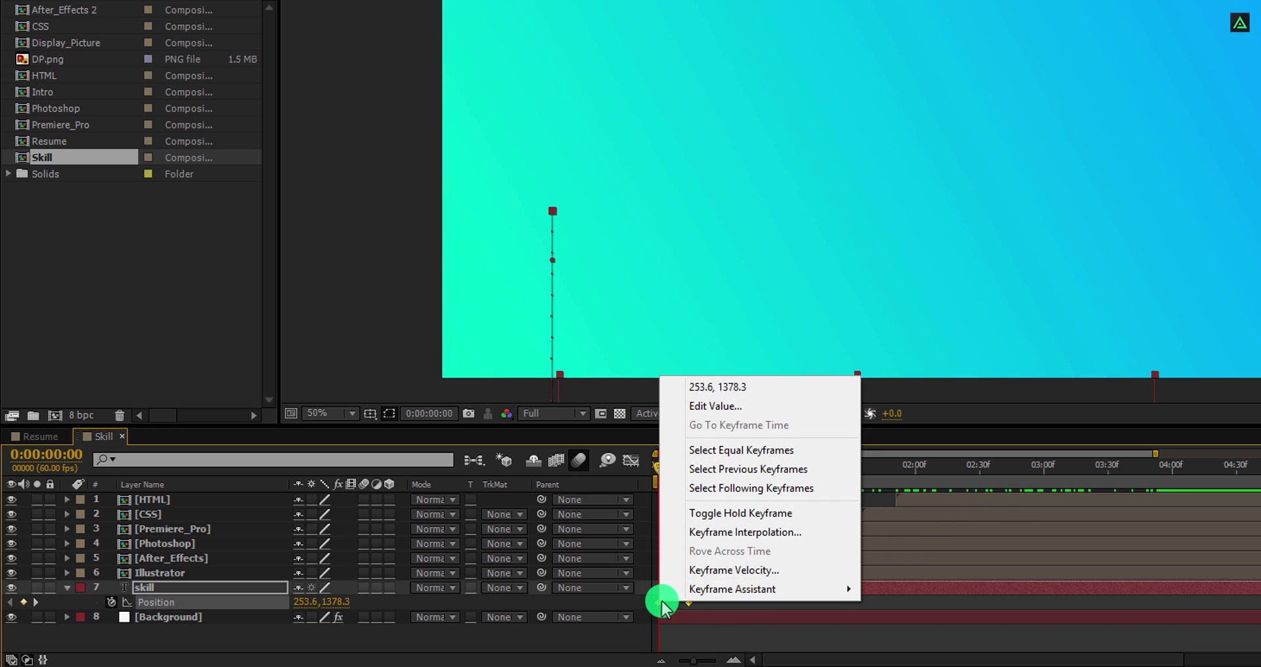
pyautogui.moveTo(670, 589)
pyautogui.click(946, 476)
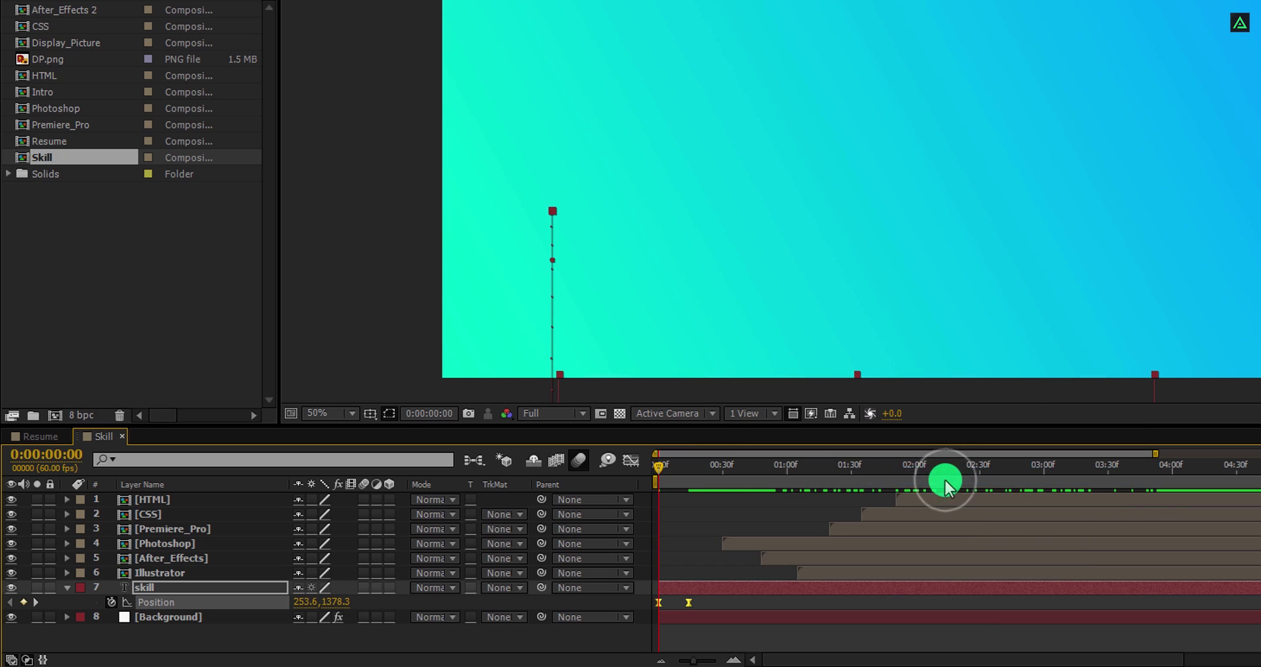
# Step: Lengthen the ease handles of the skill layer's Position speed curve to form a steep, narrow peak midway between the keyframes
pyautogui.click(640, 468)
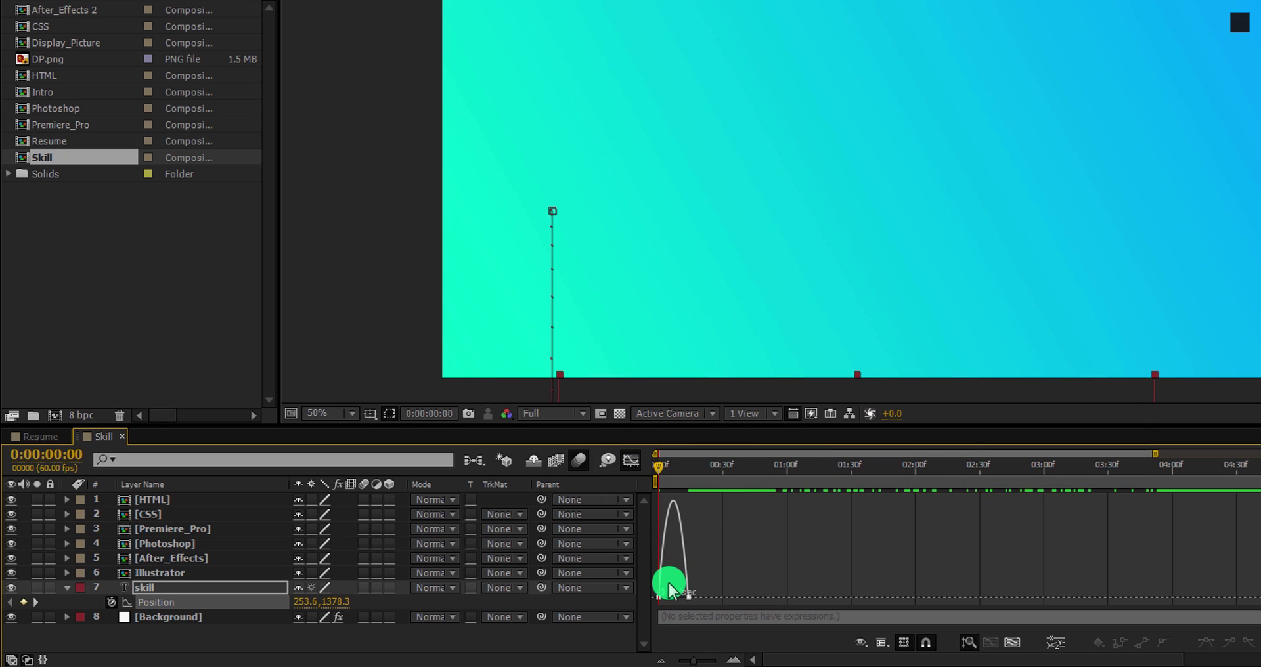
pyautogui.scroll(4, 670, 588)
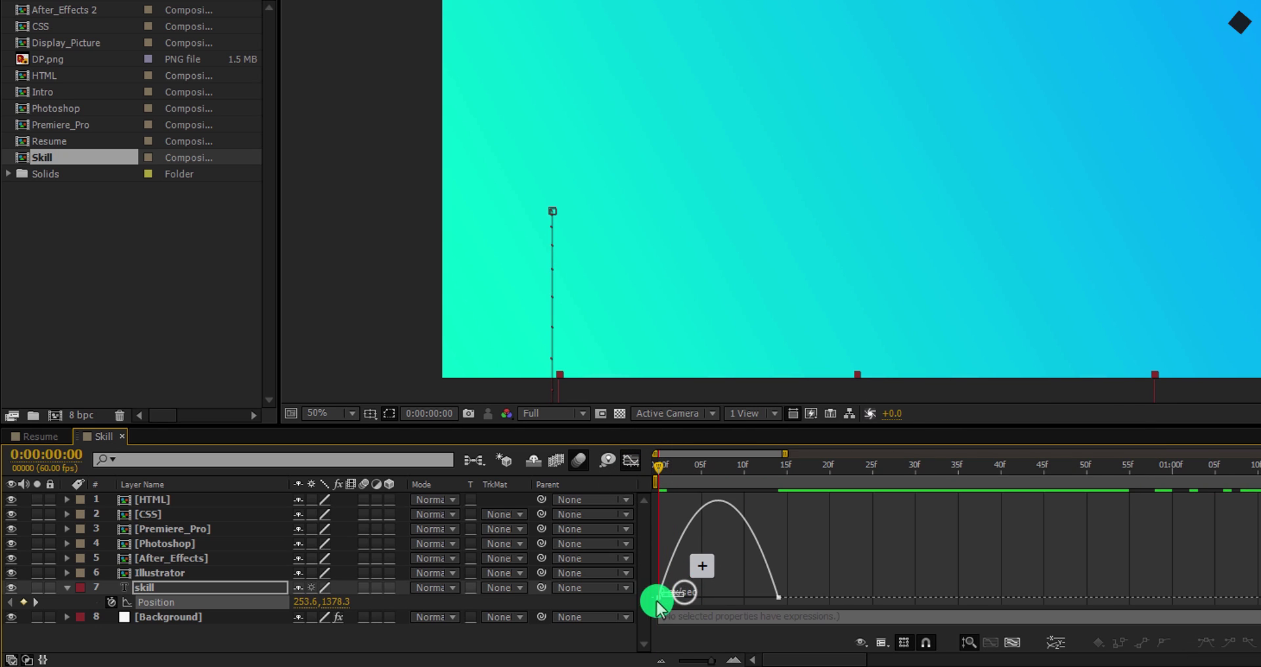
pyautogui.moveTo(679, 603); pyautogui.dragTo(735, 596)
pyautogui.click(665, 474)
pyautogui.moveTo(662, 465); pyautogui.dragTo(1051, 518)
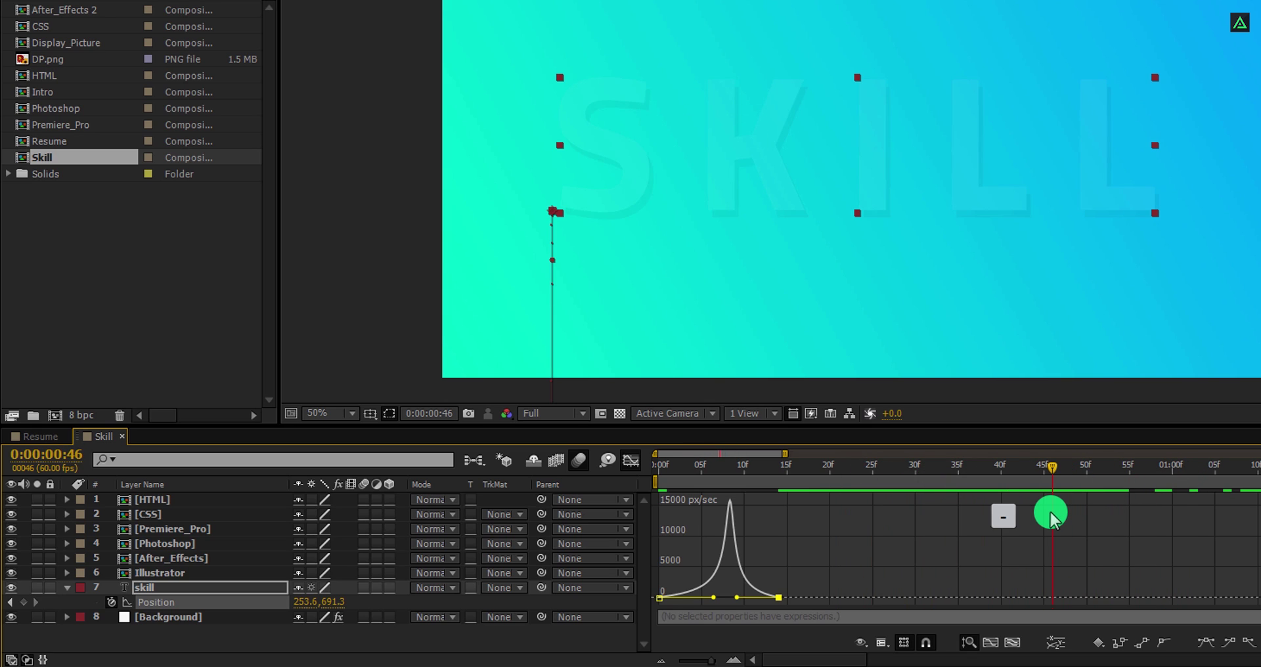
pyautogui.press('-')
pyautogui.press('-')
pyautogui.press('-')
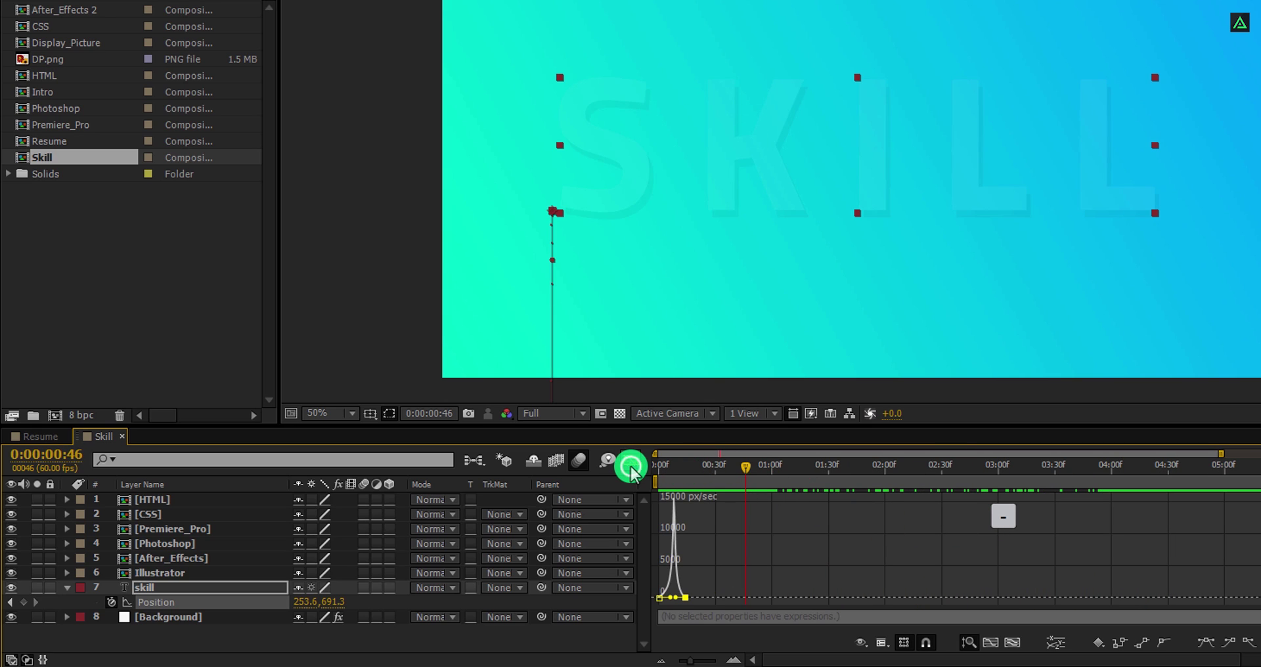
pyautogui.click(631, 467)
# Step: Move the skill layer's second Position keyframe to about 0:00:00:35, enable the layer's motion blur, and preview the animation
pyautogui.click(682, 582)
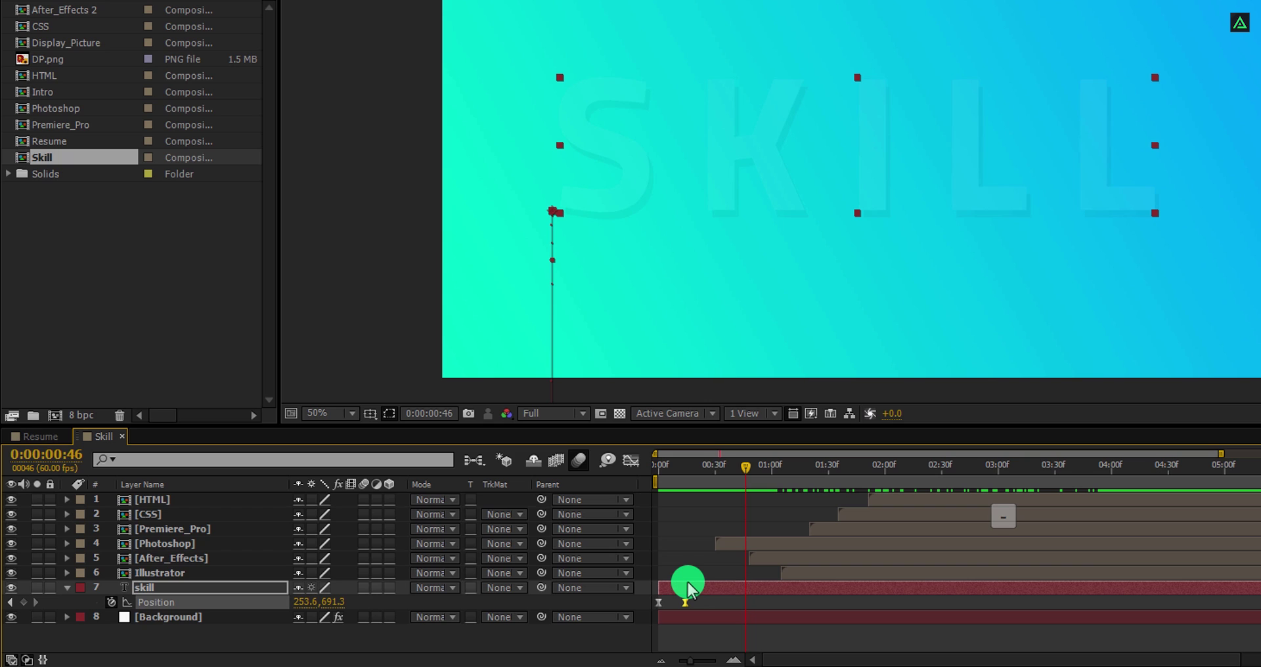
pyautogui.moveTo(684, 601); pyautogui.dragTo(722, 610)
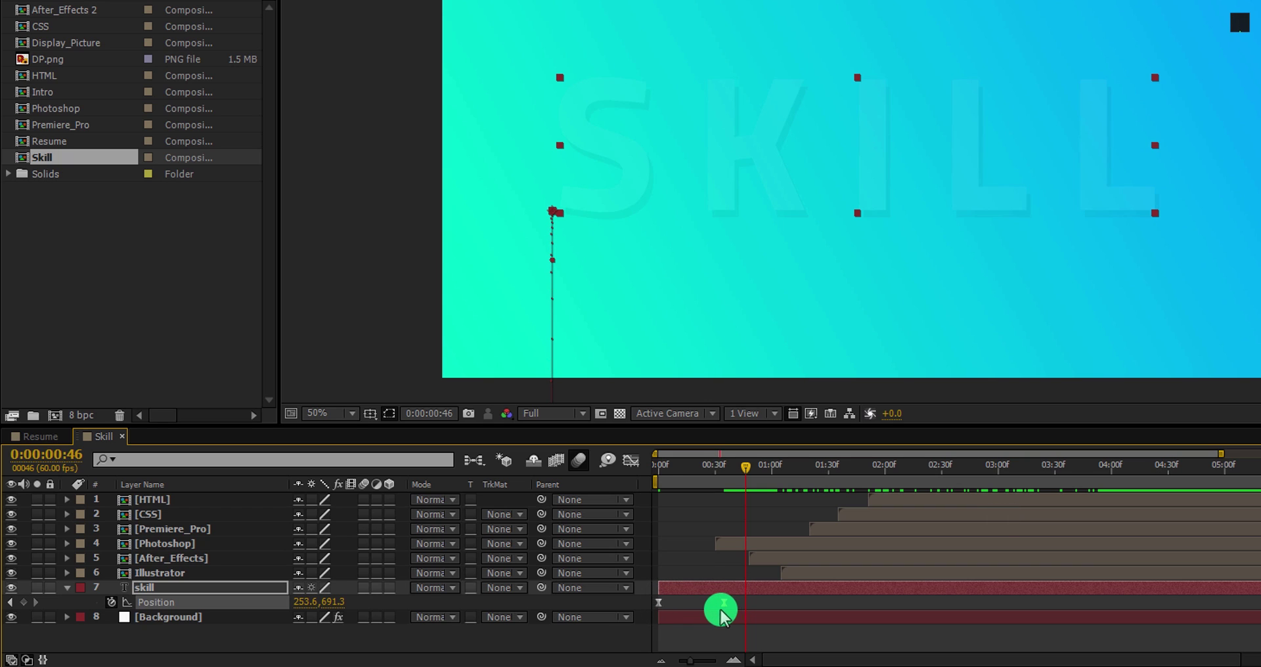
pyautogui.click(362, 587)
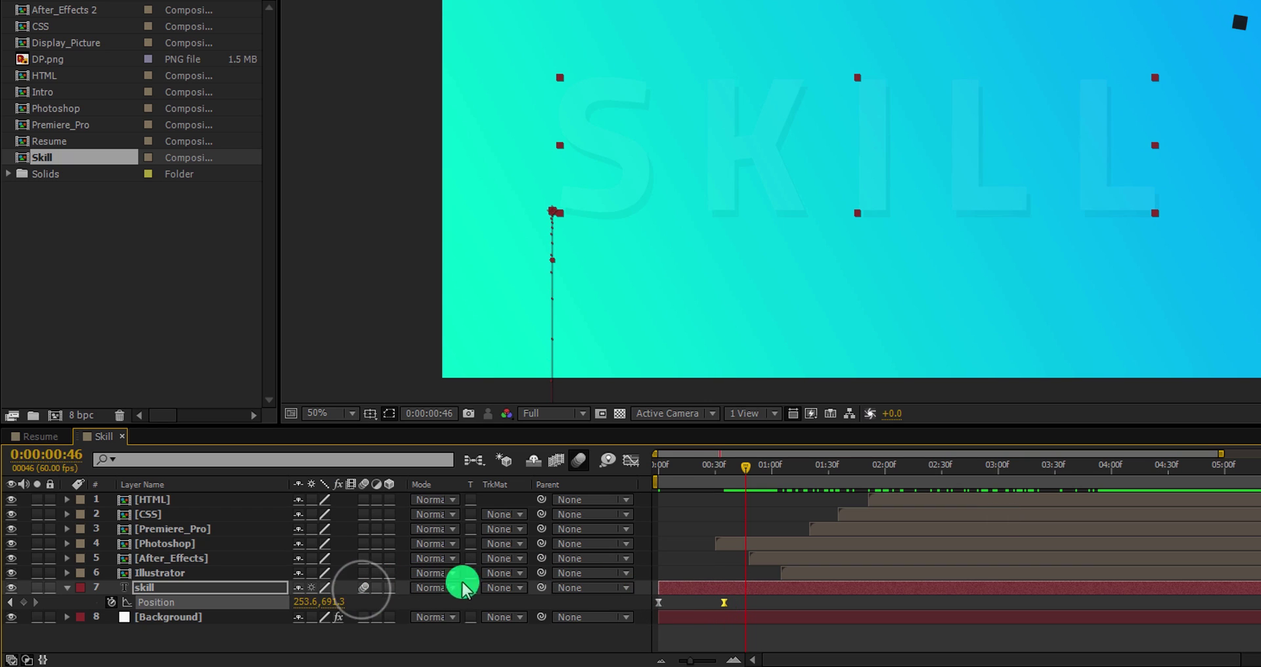
pyautogui.moveTo(680, 464); pyautogui.dragTo(965, 492)
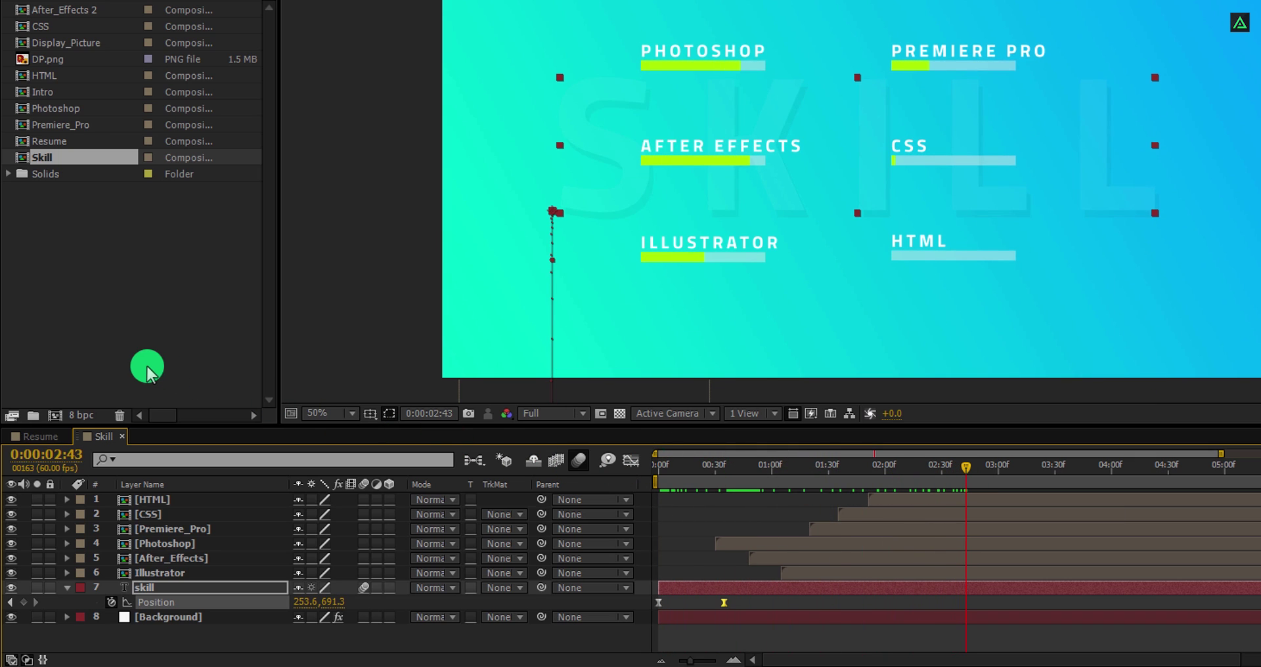
# Step: Create a 1920 x 1080 composition named Experience at 60 fps with a duration of 0:01:00:00
pyautogui.click(56, 415)
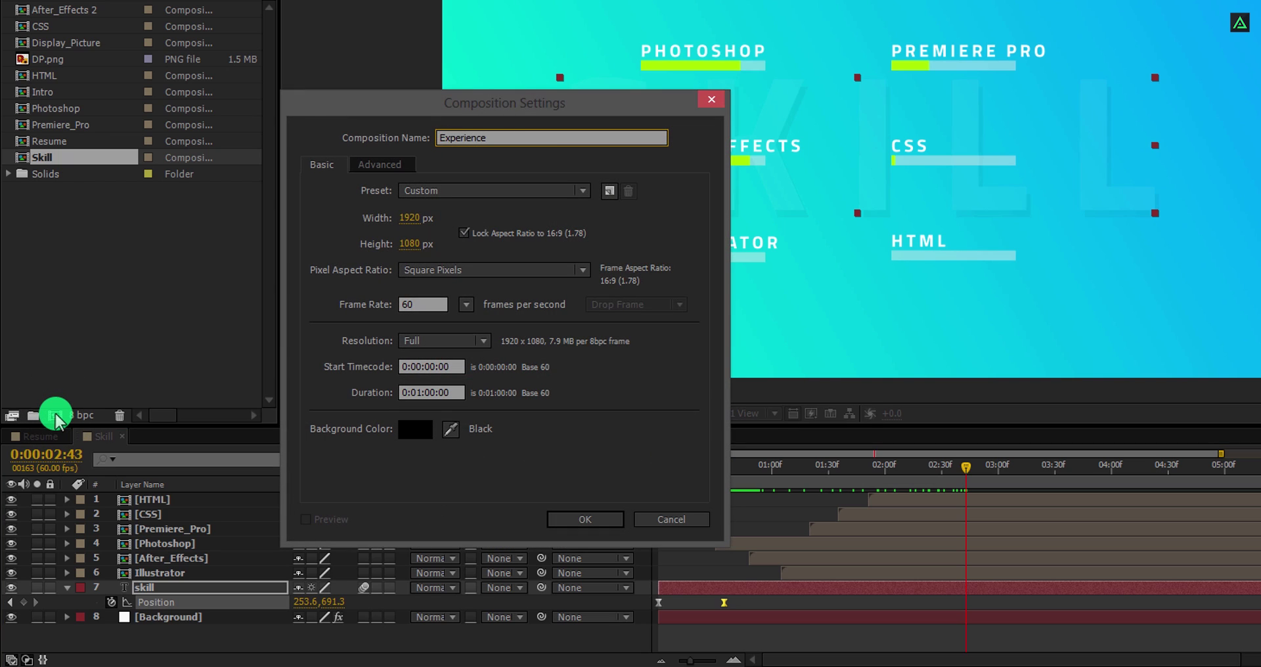
pyautogui.click(421, 393)
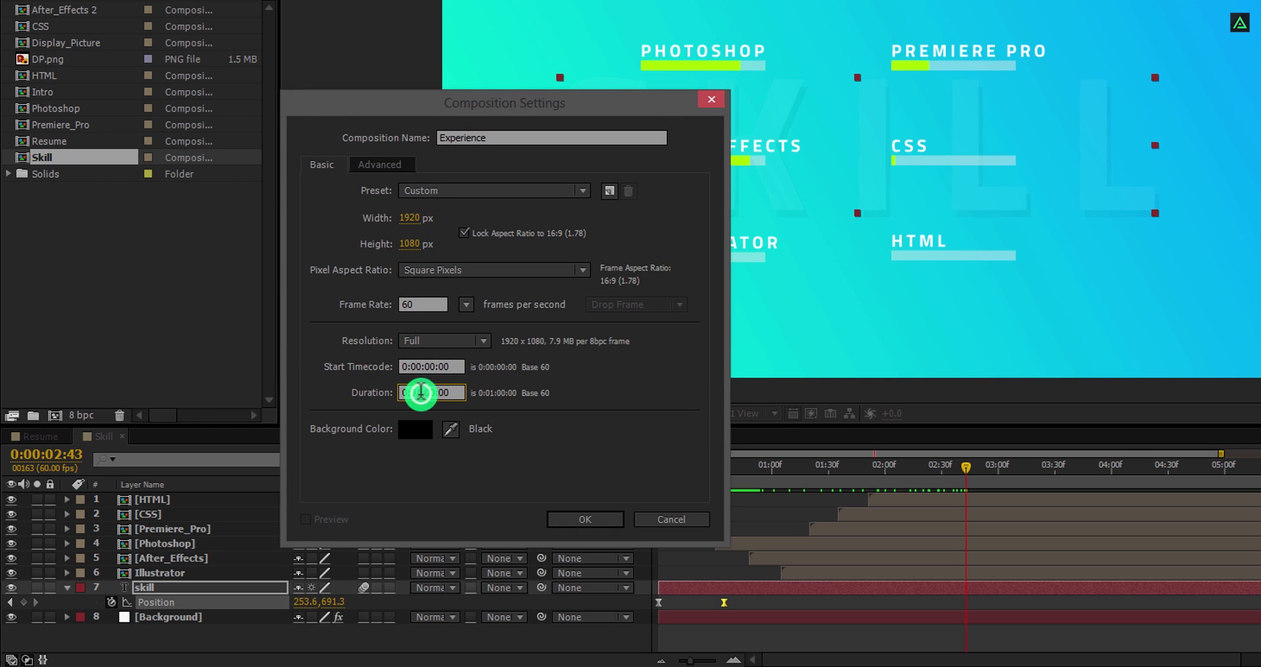
pyautogui.moveTo(420, 393); pyautogui.dragTo(438, 407)
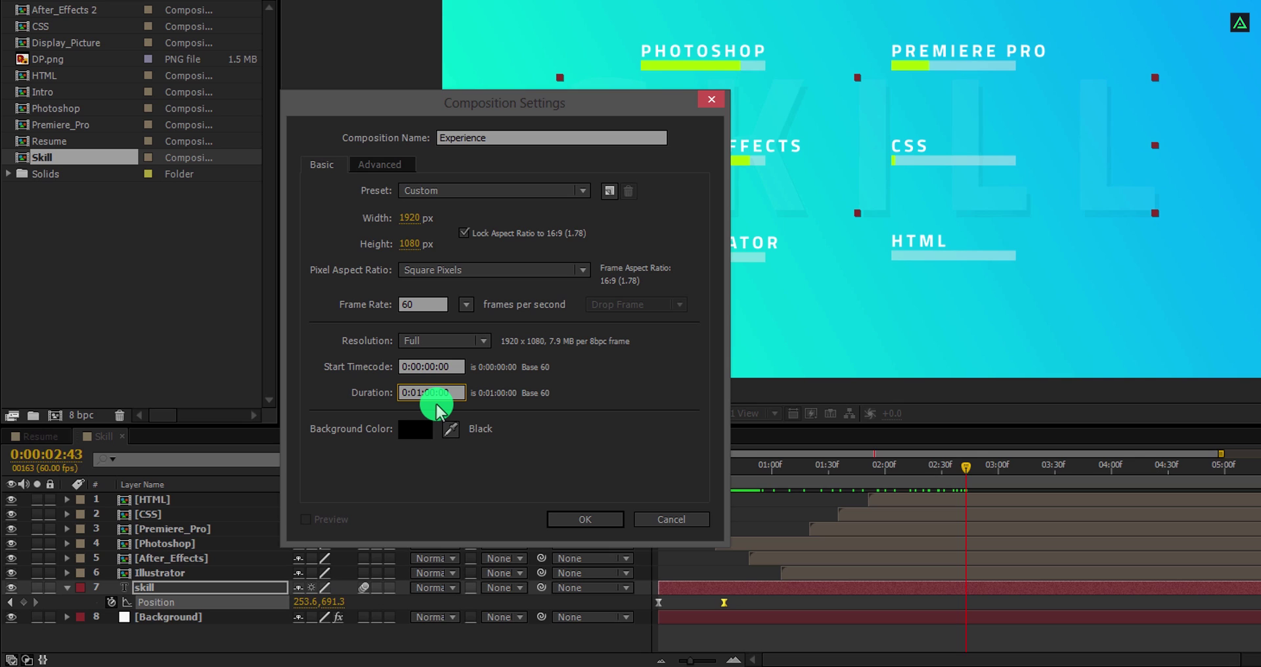
pyautogui.click(595, 519)
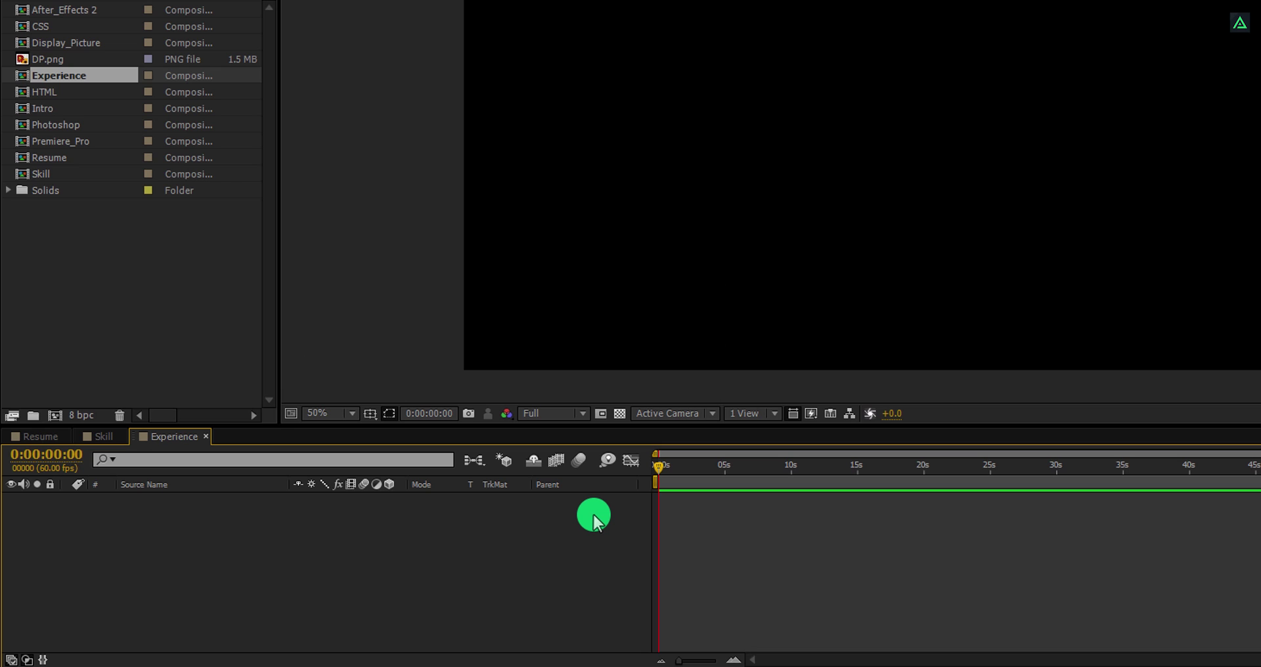
# Step: Copy the Background layer from the Skill composition into the Experience composition
pyautogui.click(104, 437)
pyautogui.click(158, 615)
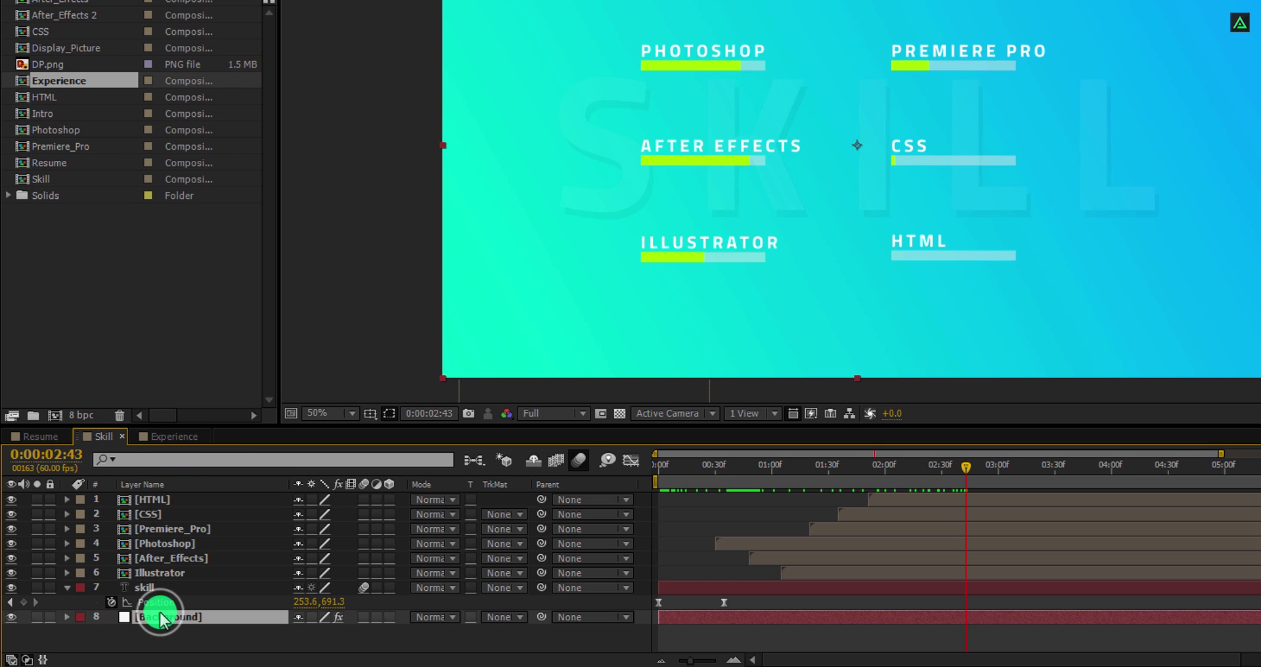
pyautogui.hotkey('ctrl', 'c')
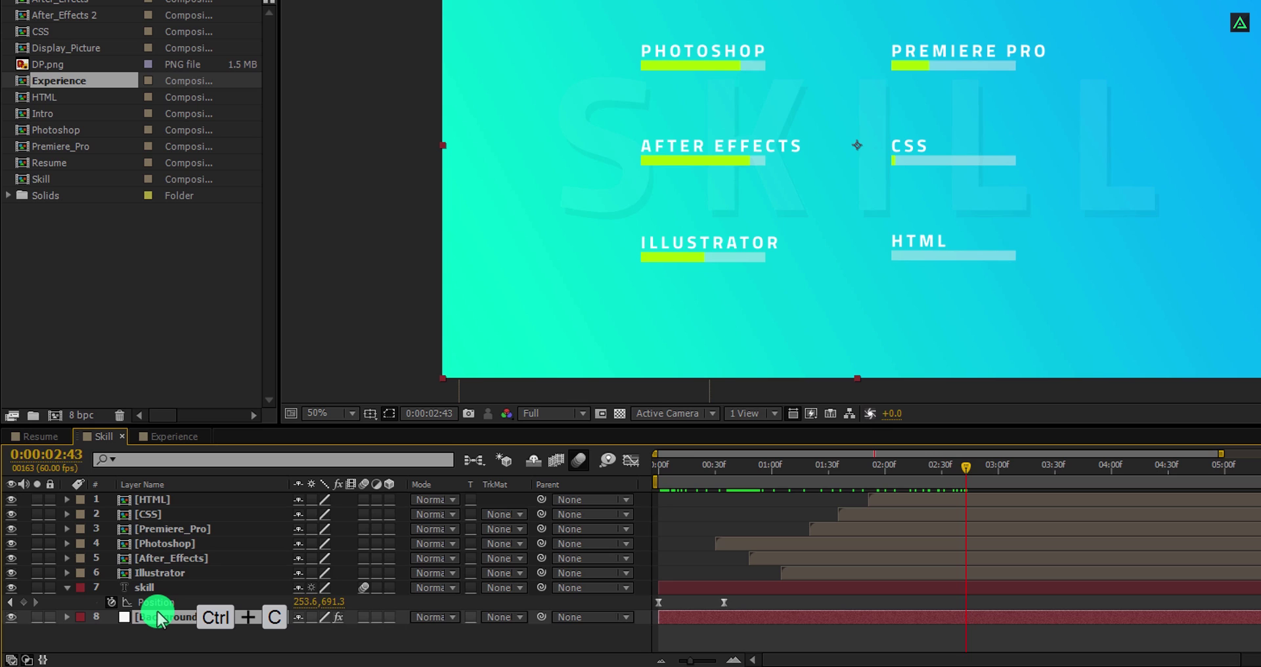
pyautogui.click(169, 436)
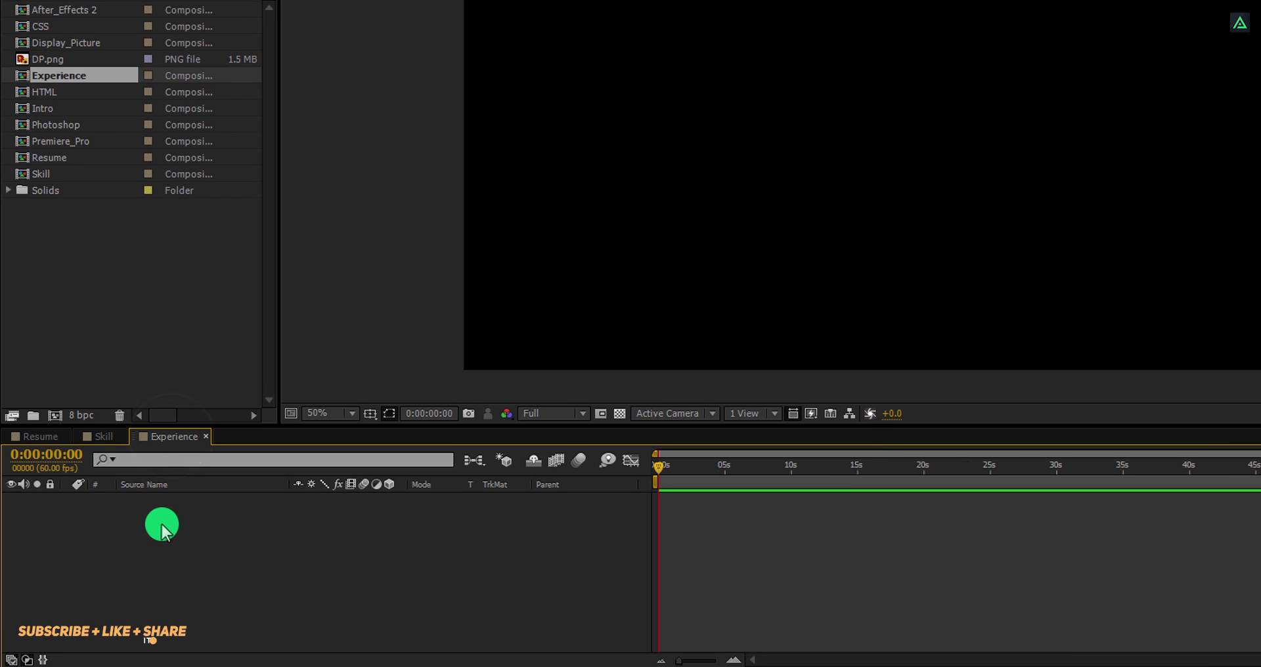
pyautogui.hotkey('ctrl', 'v')
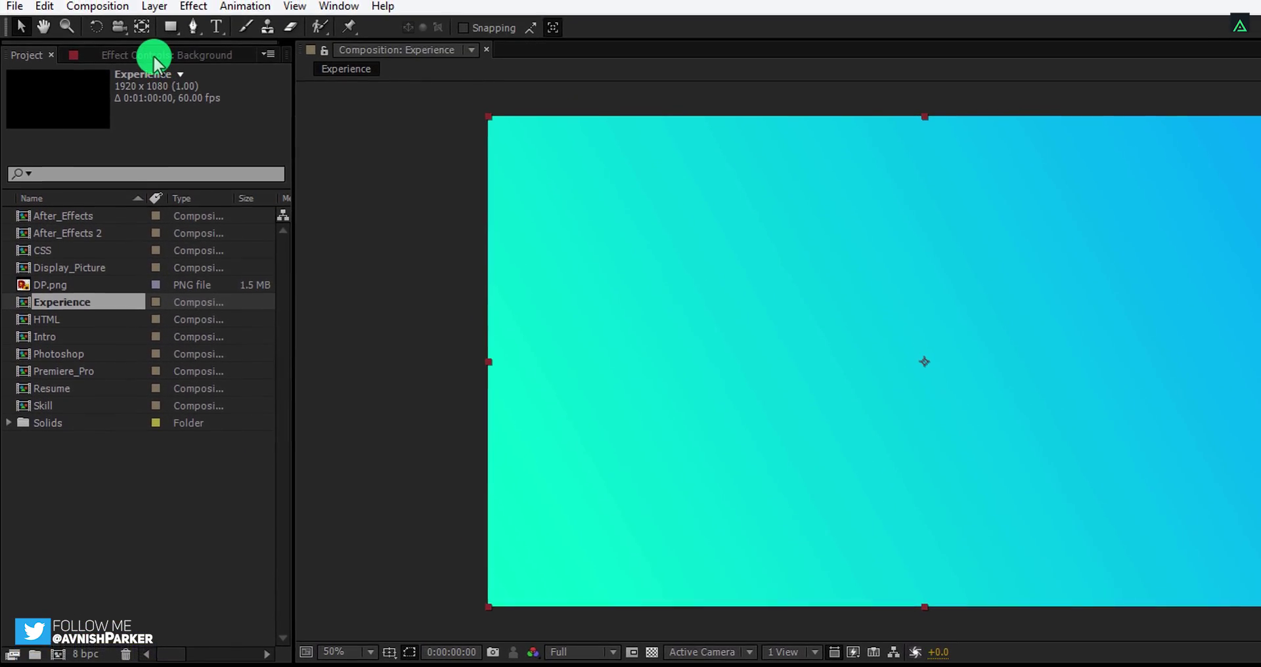
# Step: Set the Experience background's Gradient Ramp start color to violet-blue 4F00F0 and its end color to purple AE00FF
pyautogui.click(153, 57)
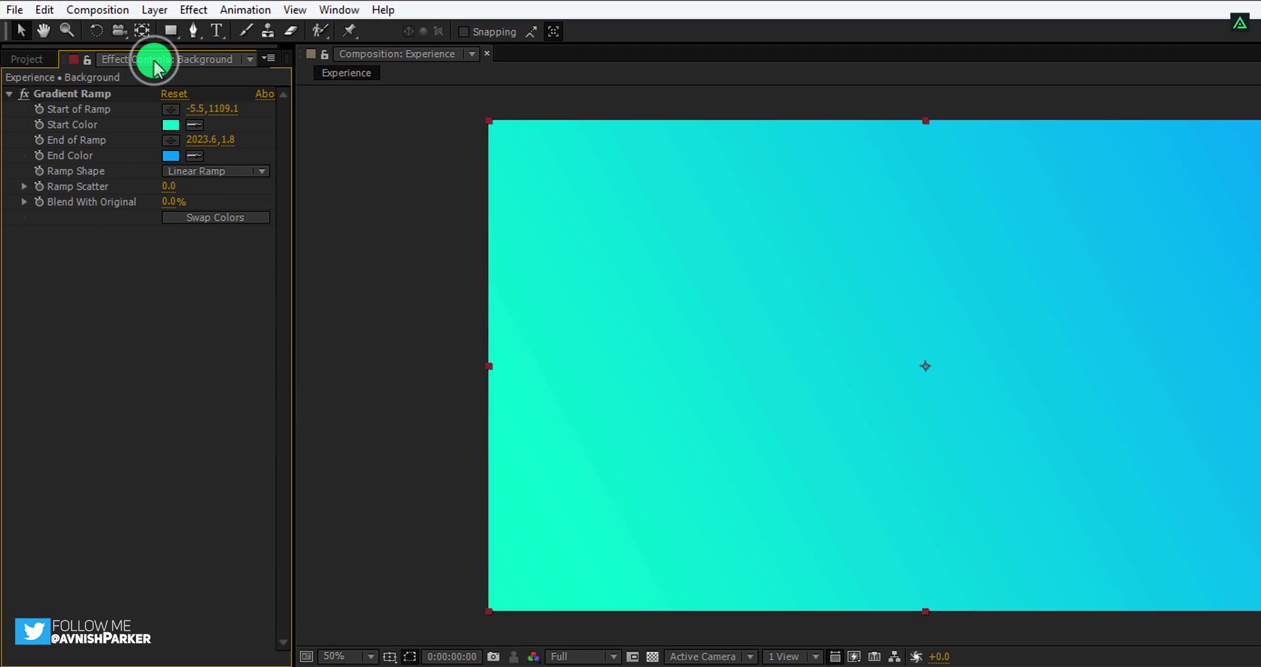
pyautogui.click(171, 121)
pyautogui.click(316, 461)
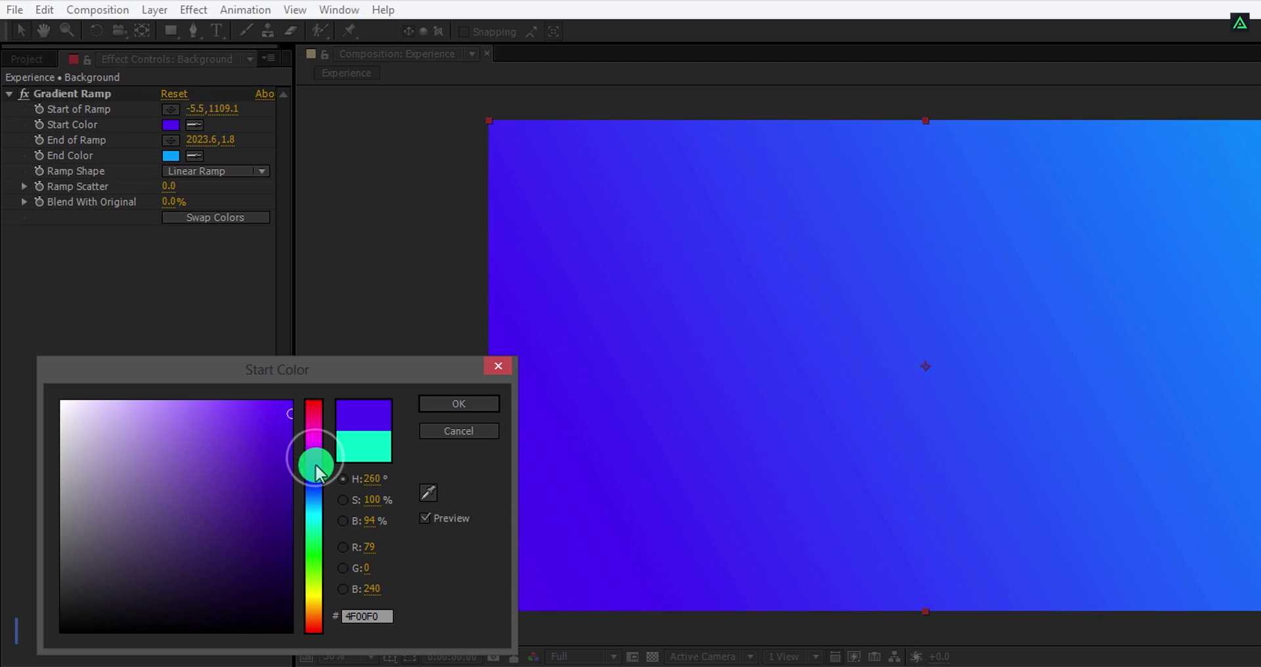
pyautogui.click(434, 403)
pyautogui.click(171, 156)
pyautogui.click(307, 461)
pyautogui.moveTo(308, 461); pyautogui.dragTo(315, 453)
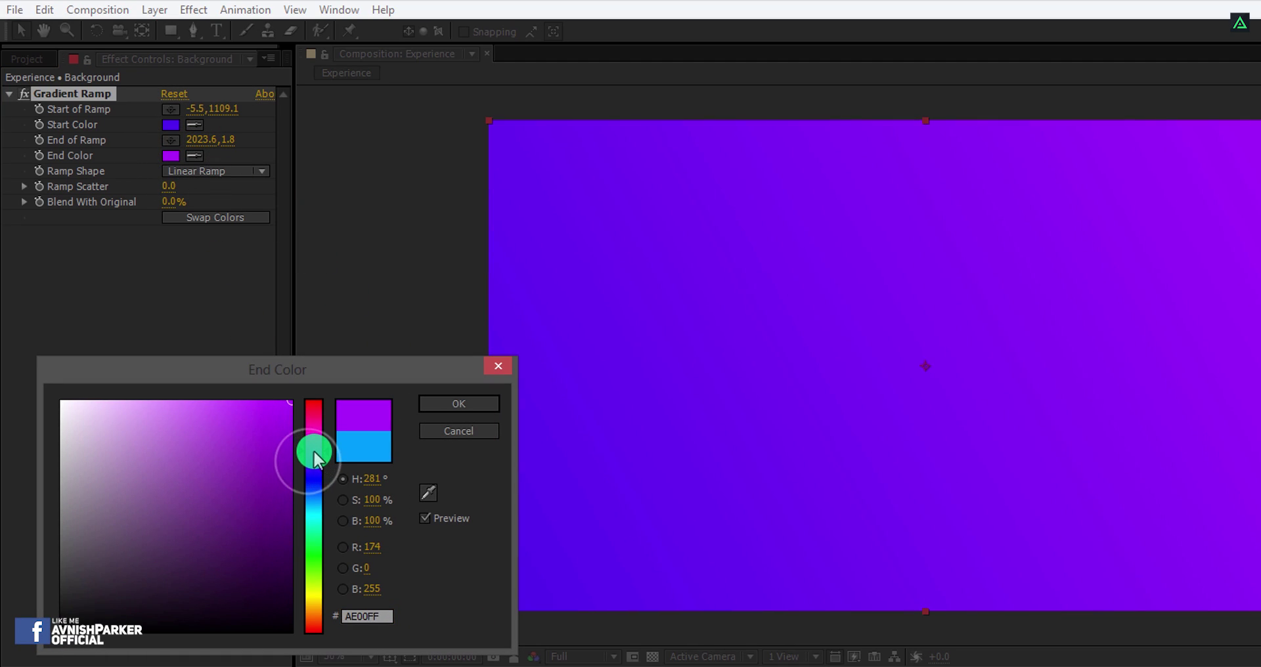
pyautogui.click(417, 407)
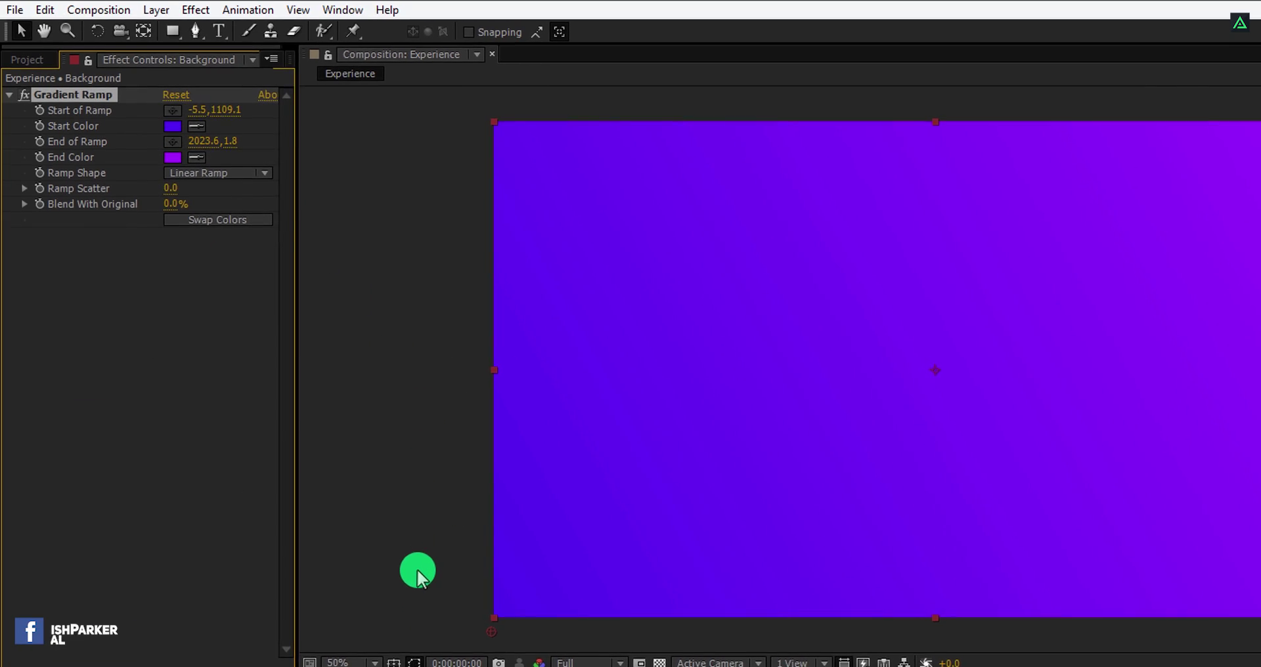
# Step: Add a two-line text layer to the Experience composition reading WORK on the first line and EXPERIENCE on the second
pyautogui.click(236, 33)
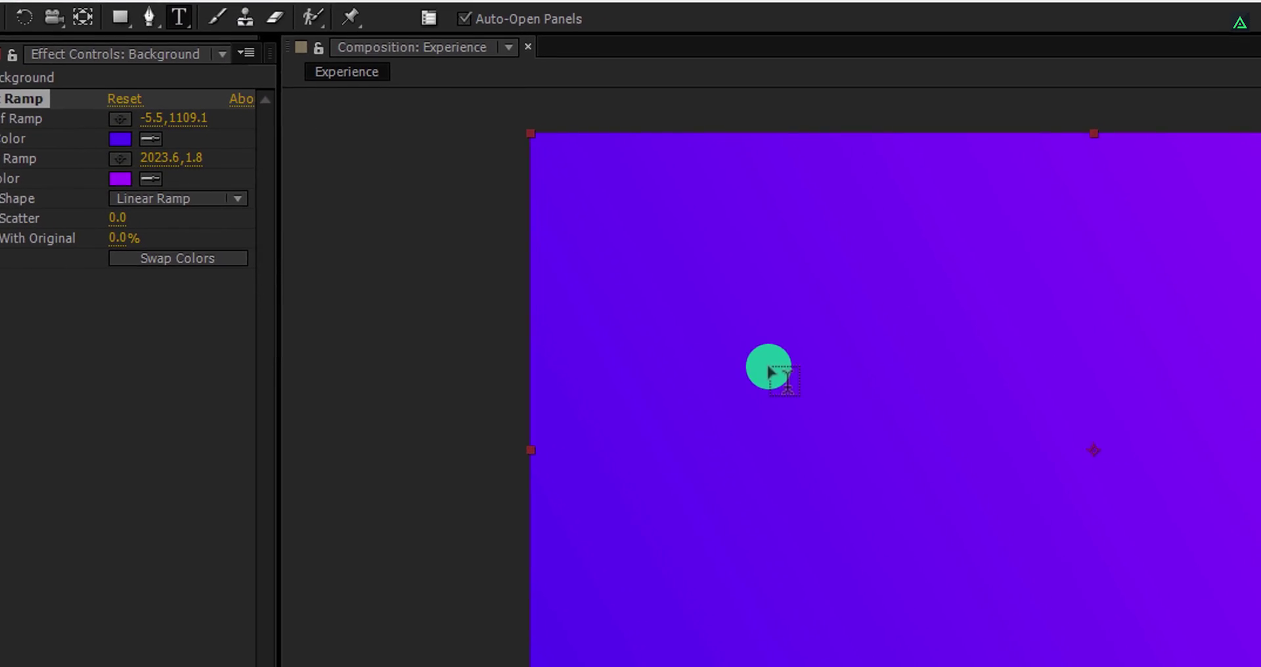
pyautogui.click(785, 379)
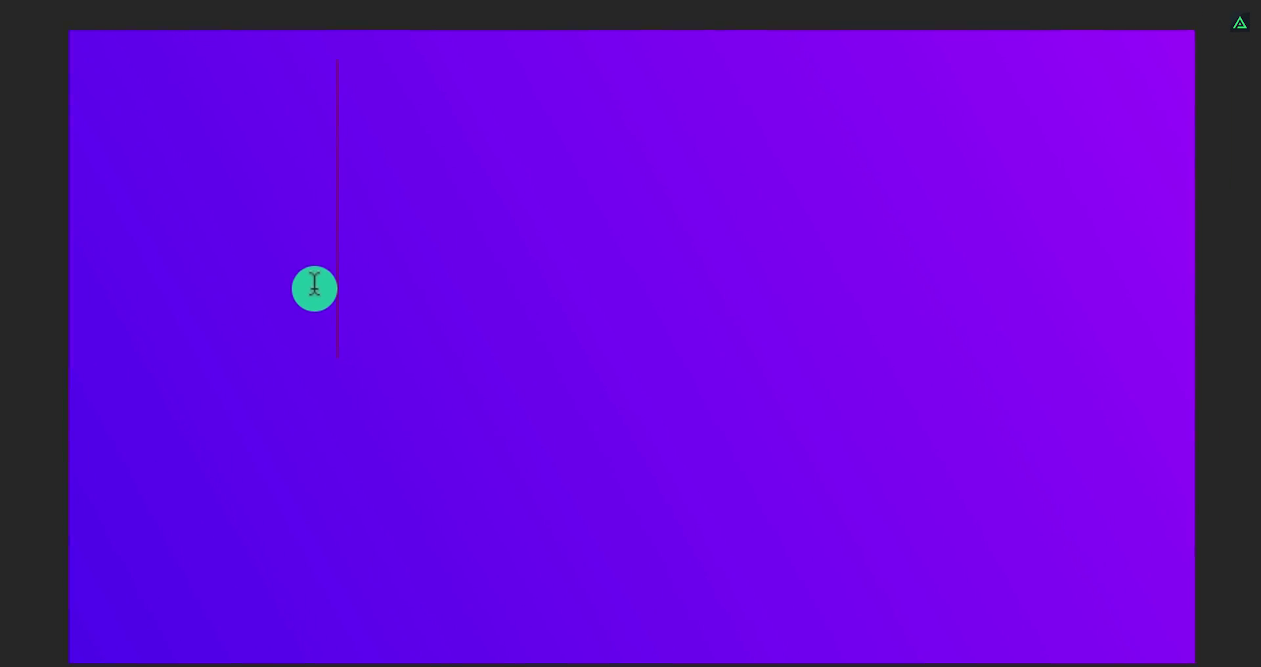
pyautogui.write('WORK')
pyautogui.press('Return')
pyautogui.write('EXPER')
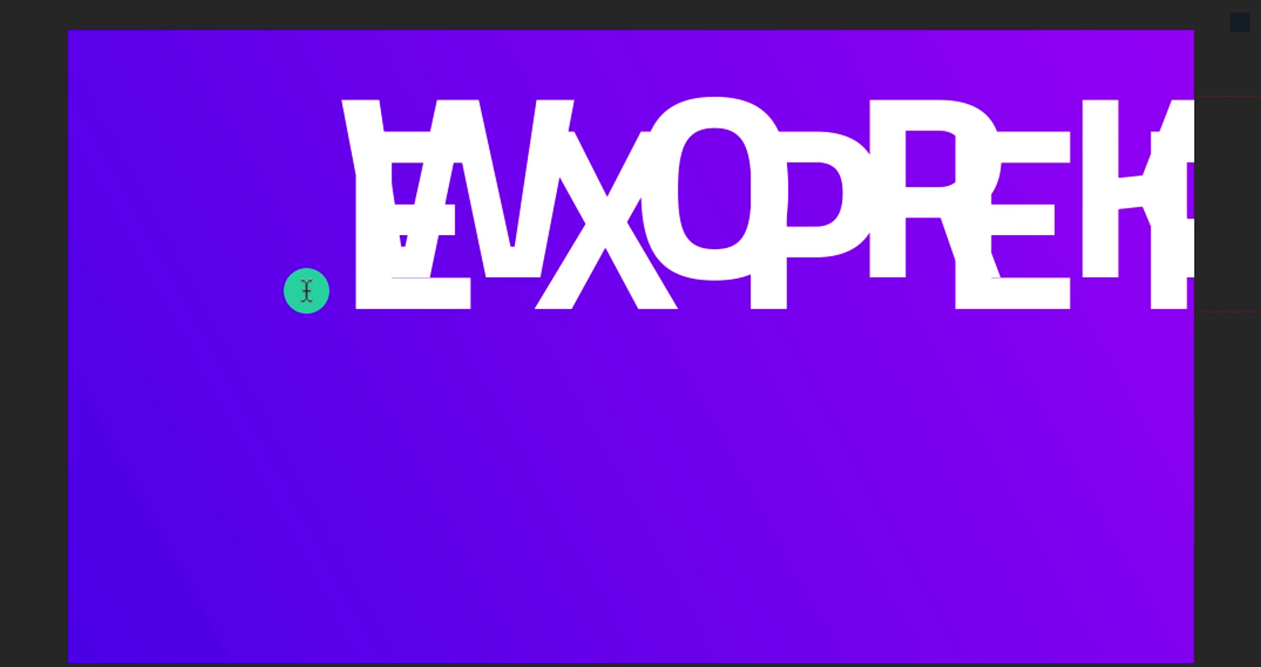
# Step: Shift the whole title toward the composition's left edge and set its leading to 356 px
pyautogui.hotkey('ctrl', 'a')
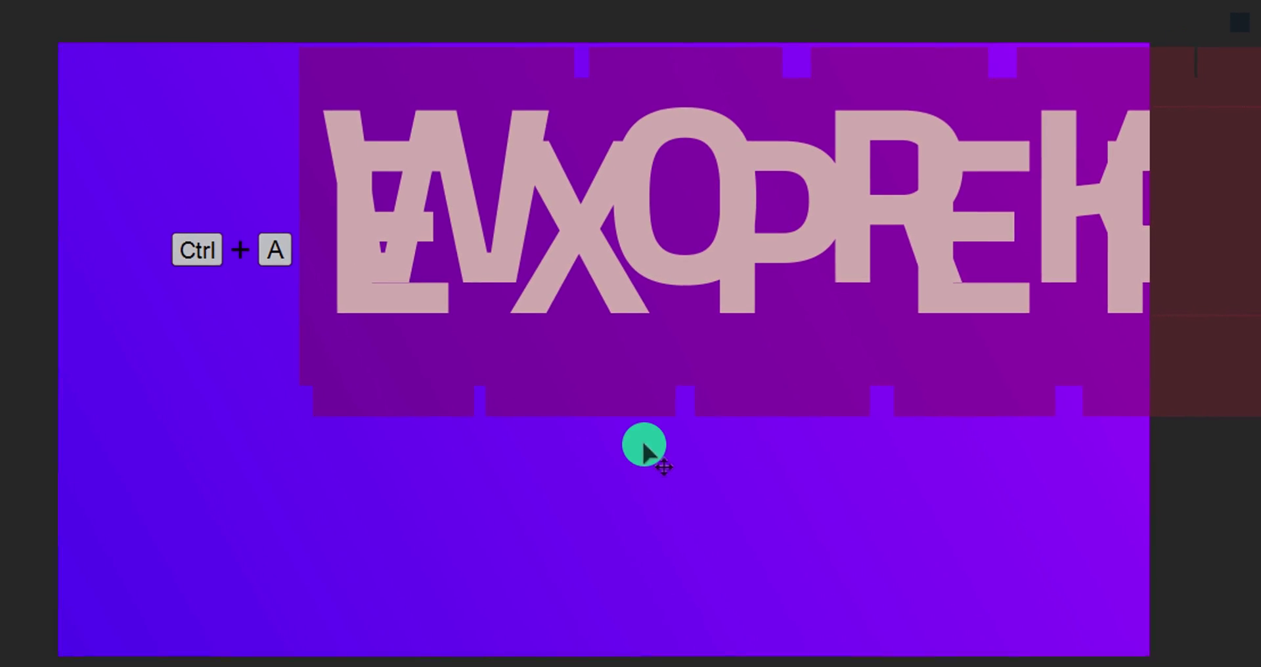
pyautogui.hotkey('alt', 'Right')
pyautogui.hotkey('alt', 'Right')
pyautogui.hotkey('alt', 'Right')
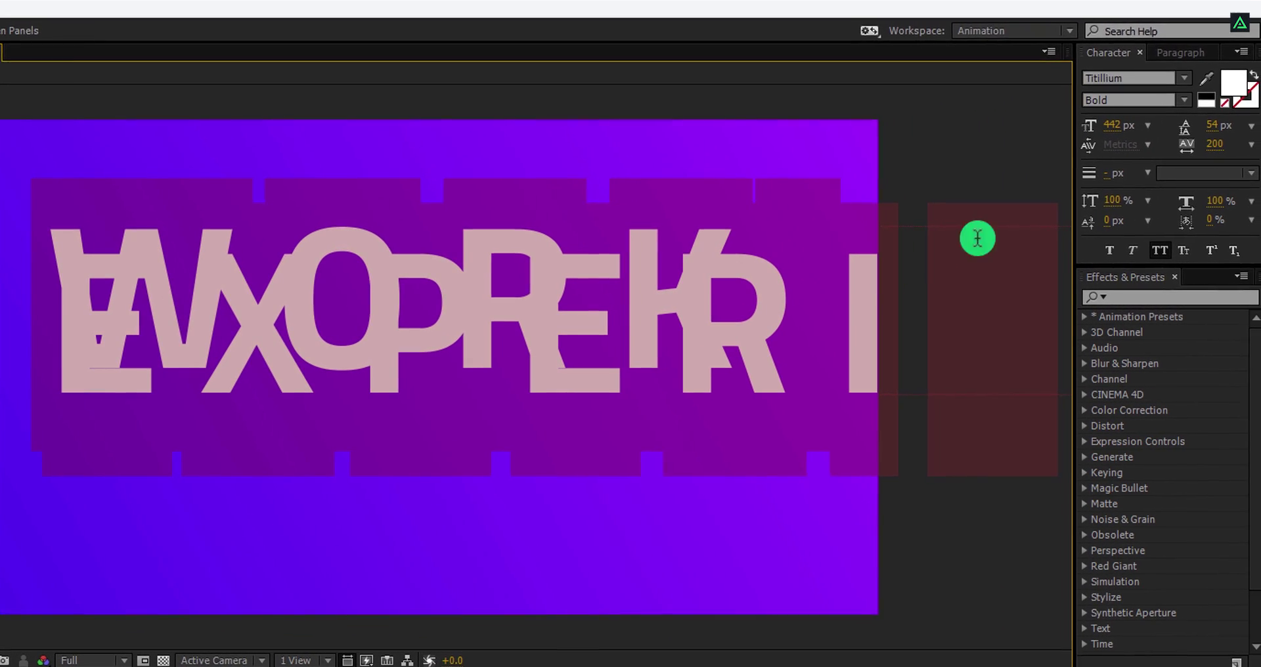
pyautogui.moveTo(1218, 131); pyautogui.dragTo(1257, 125)
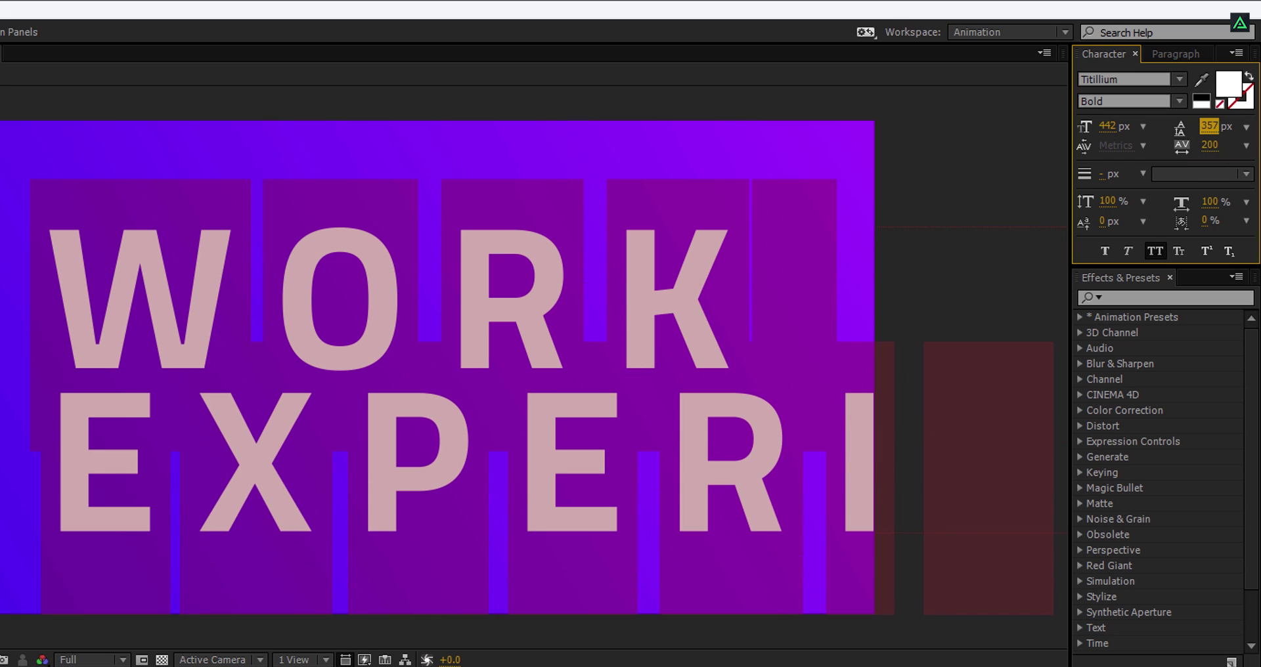
pyautogui.moveTo(1257, 125); pyautogui.dragTo(1256, 125)
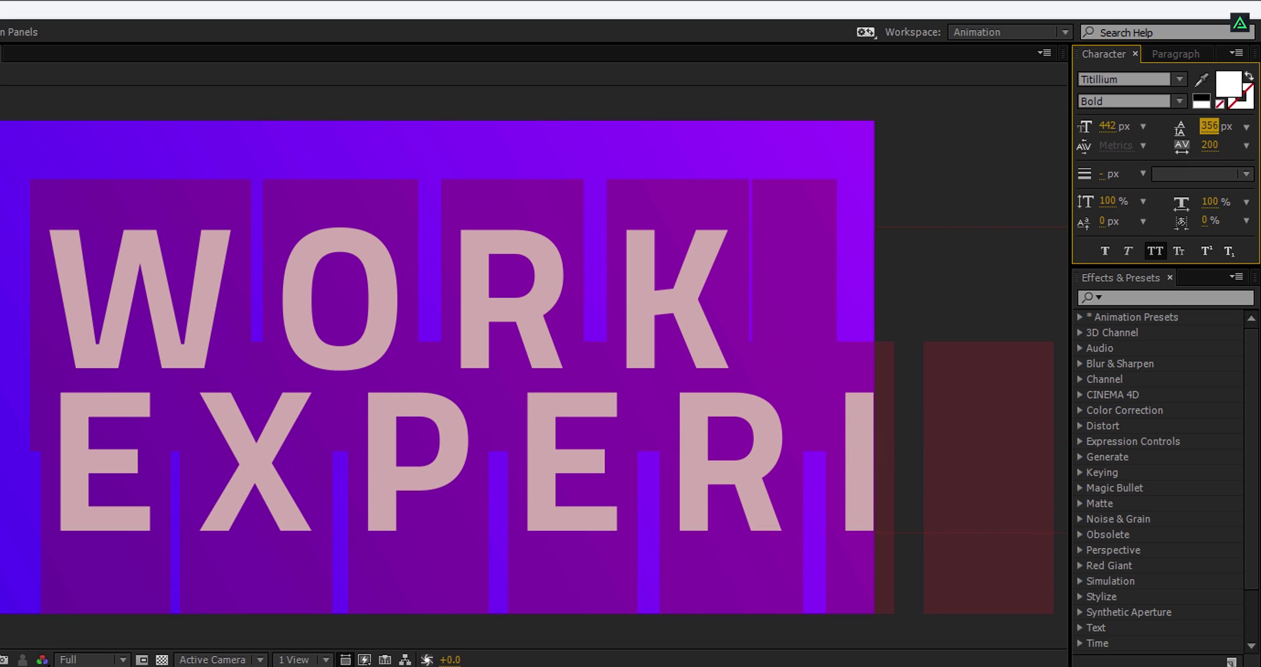
# Step: Set the EXPERIENCE line's font size to 206 px and the leading of both lines to 174 px
pyautogui.click(545, 449)
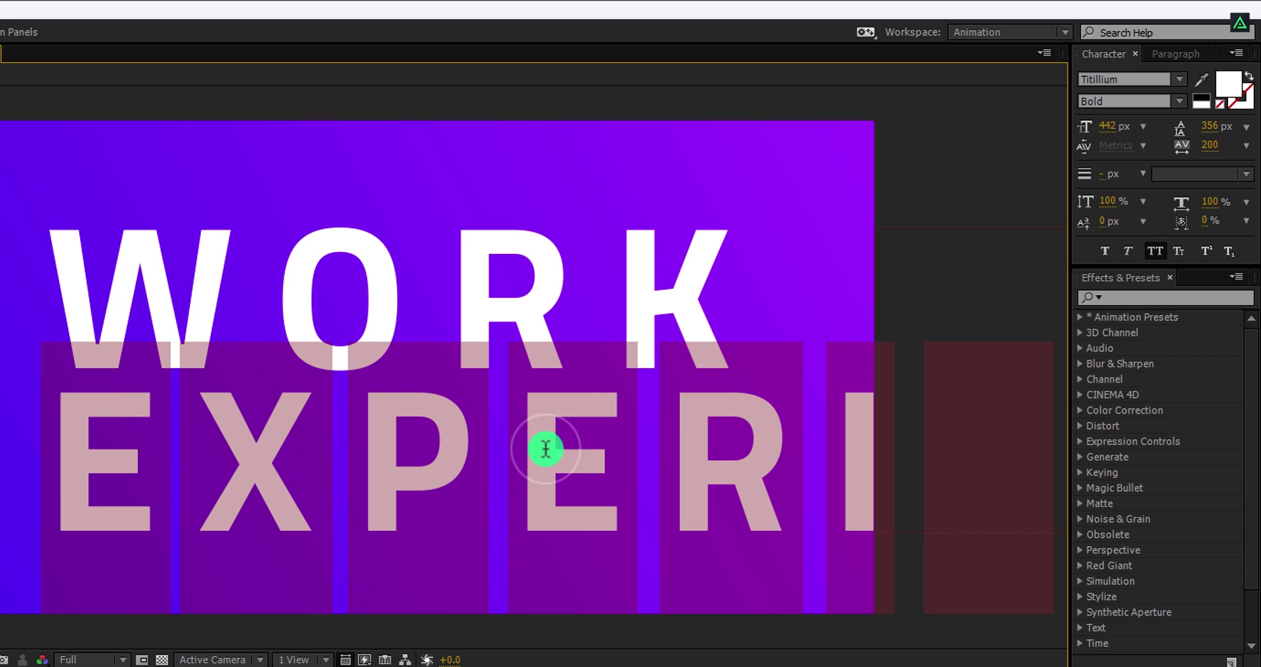
pyautogui.moveTo(1107, 123); pyautogui.dragTo(947, 179)
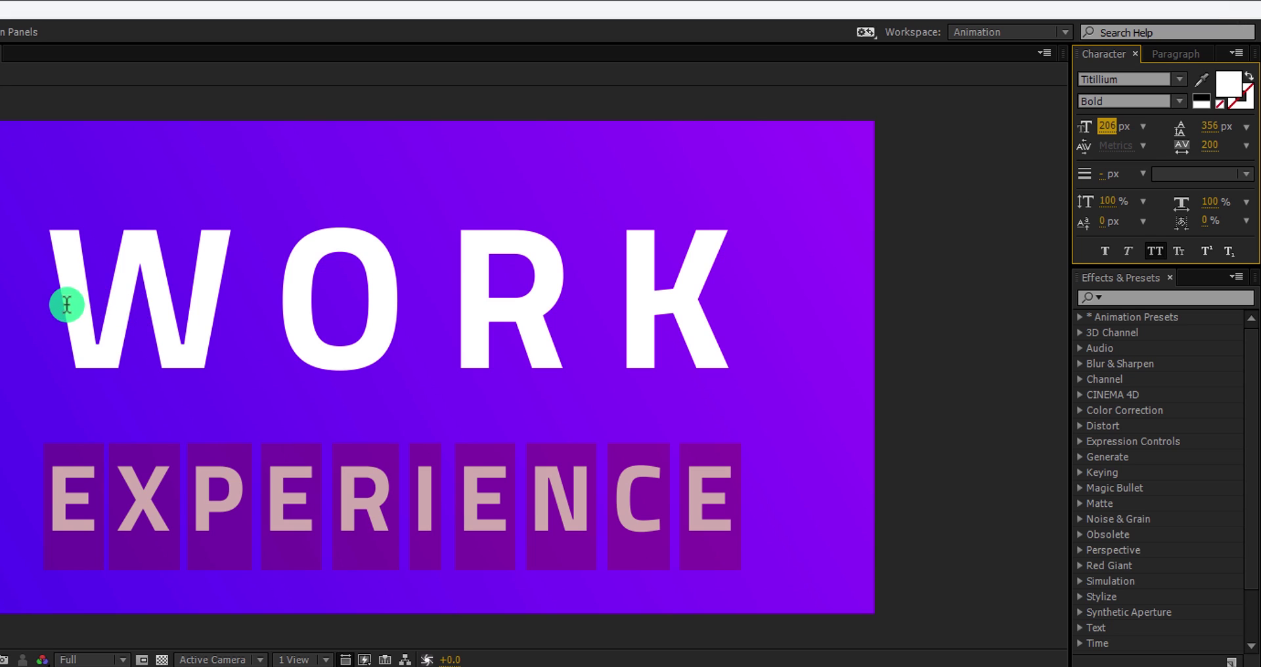
pyautogui.moveTo(67, 304); pyautogui.dragTo(873, 499)
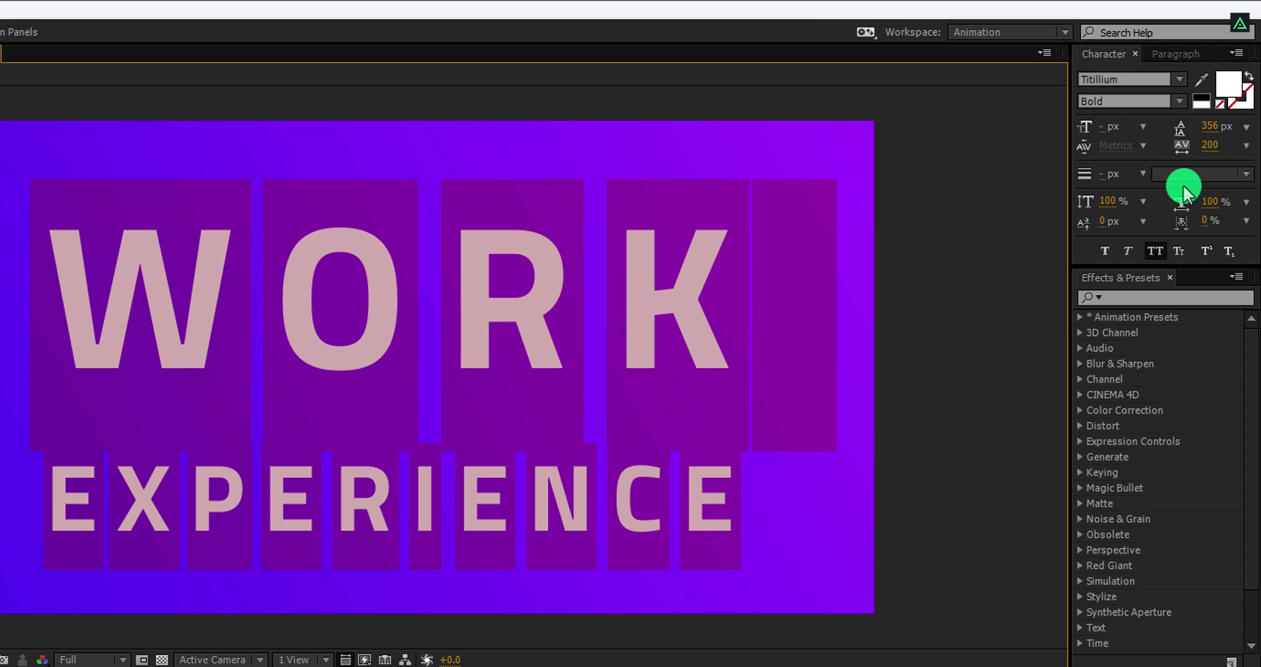
pyautogui.moveTo(1211, 125); pyautogui.dragTo(1103, 182)
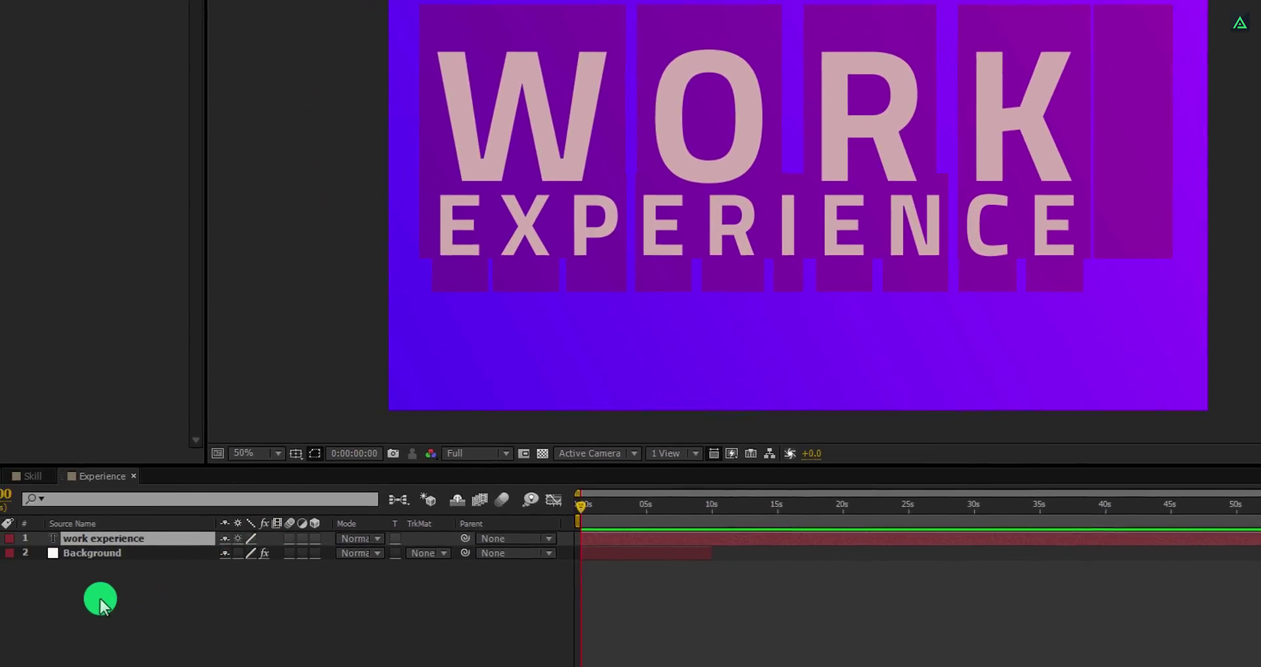
pyautogui.click(92, 578)
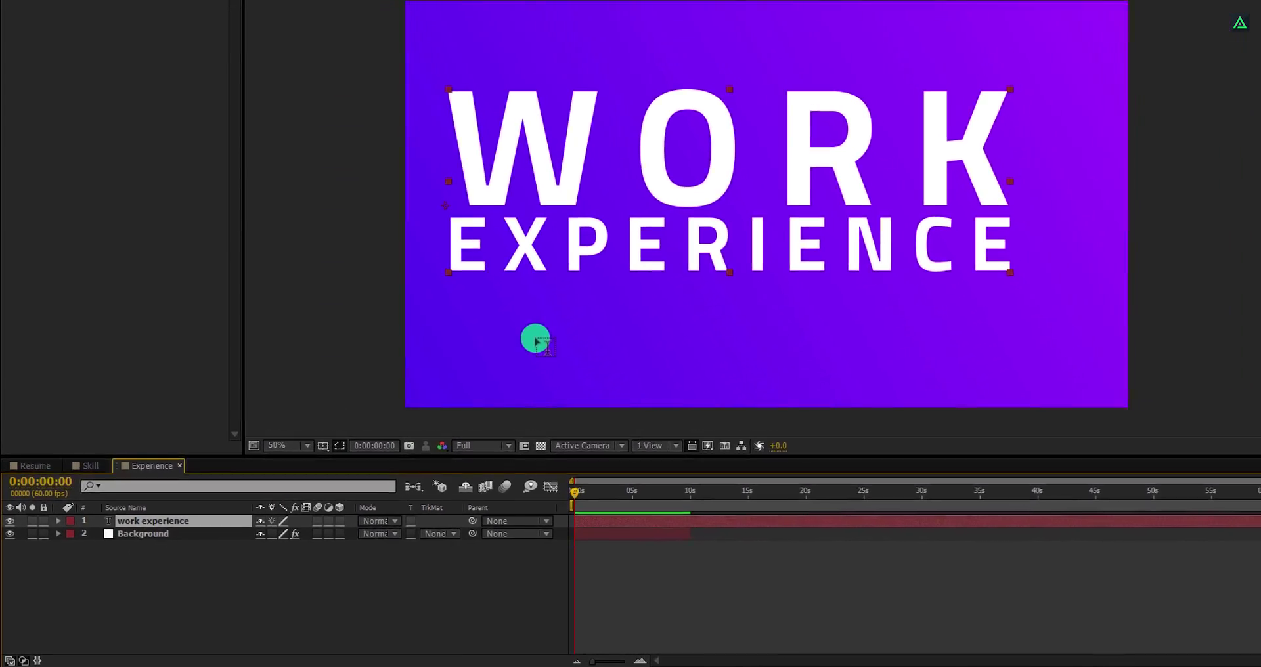
# Step: Center the work experience text layer horizontally and vertically in the composition
pyautogui.press('v')
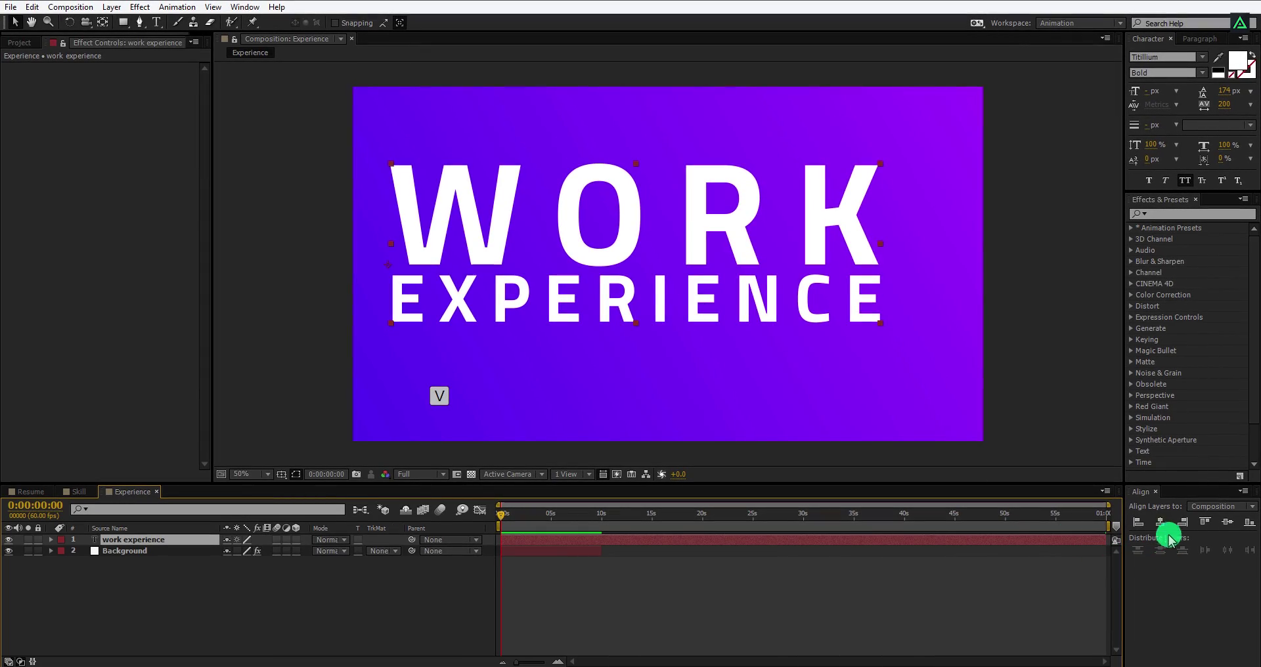
pyautogui.click(1194, 518)
pyautogui.click(1227, 524)
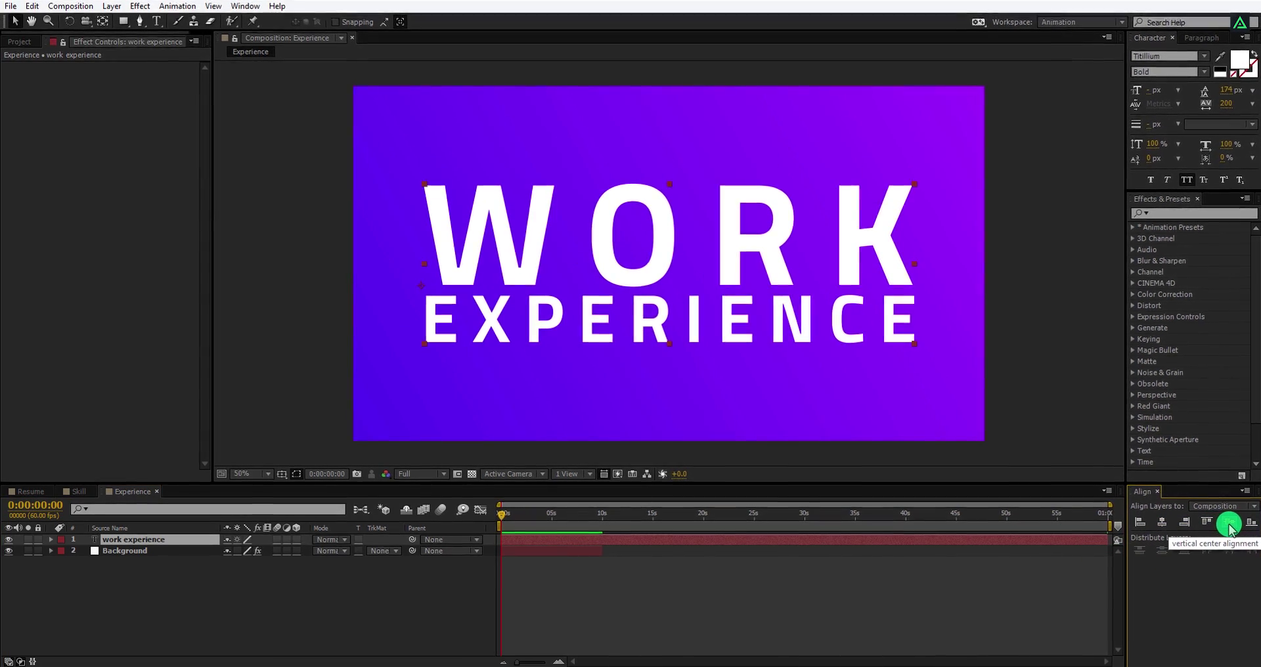
# Step: Add a Drop Shadow layer style to the work experience text layer
pyautogui.rightClick(180, 533)
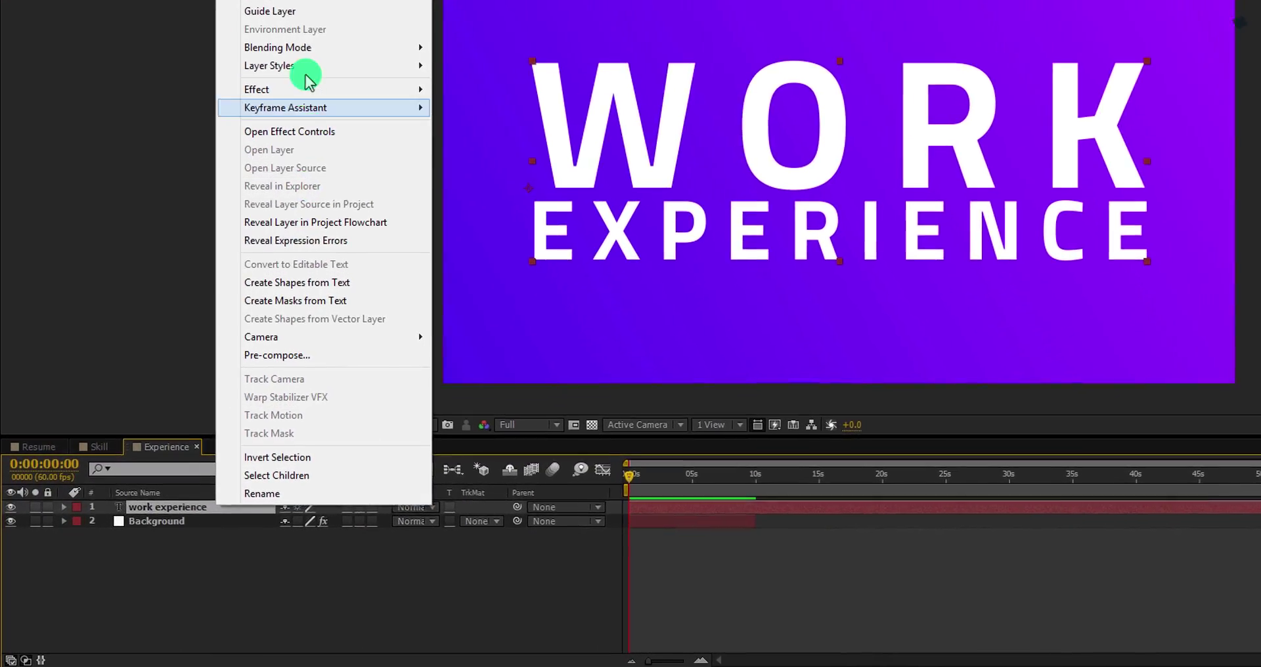
pyautogui.moveTo(298, 67)
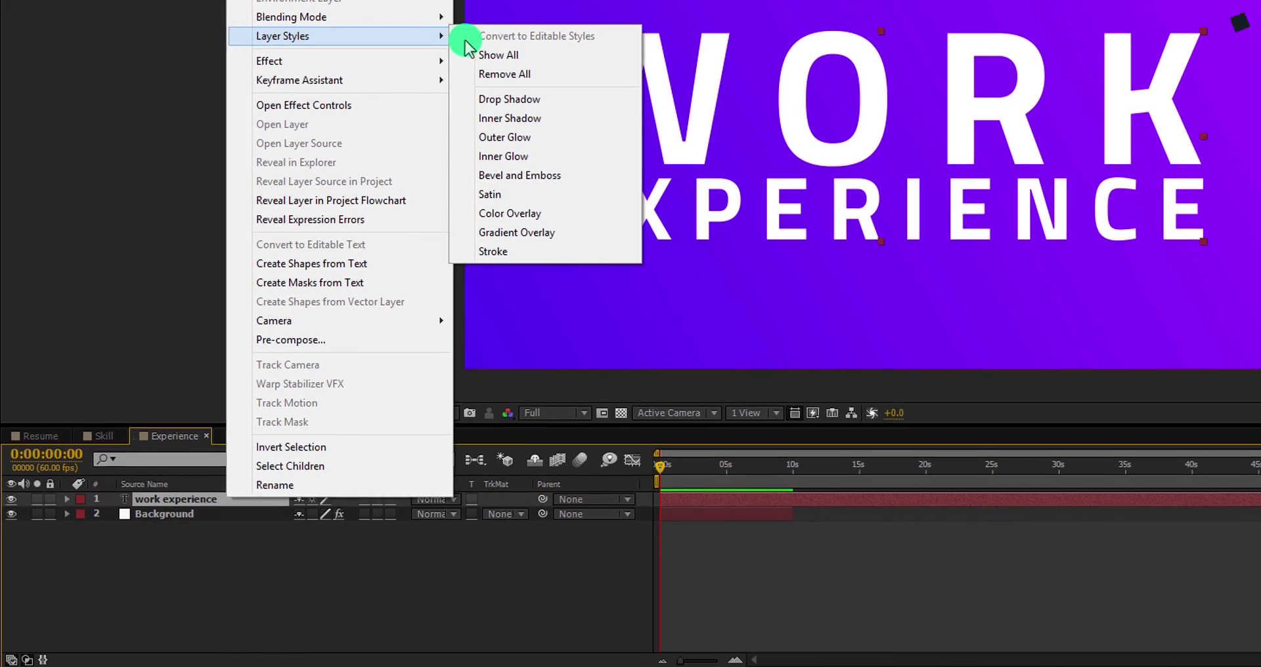
pyautogui.click(526, 128)
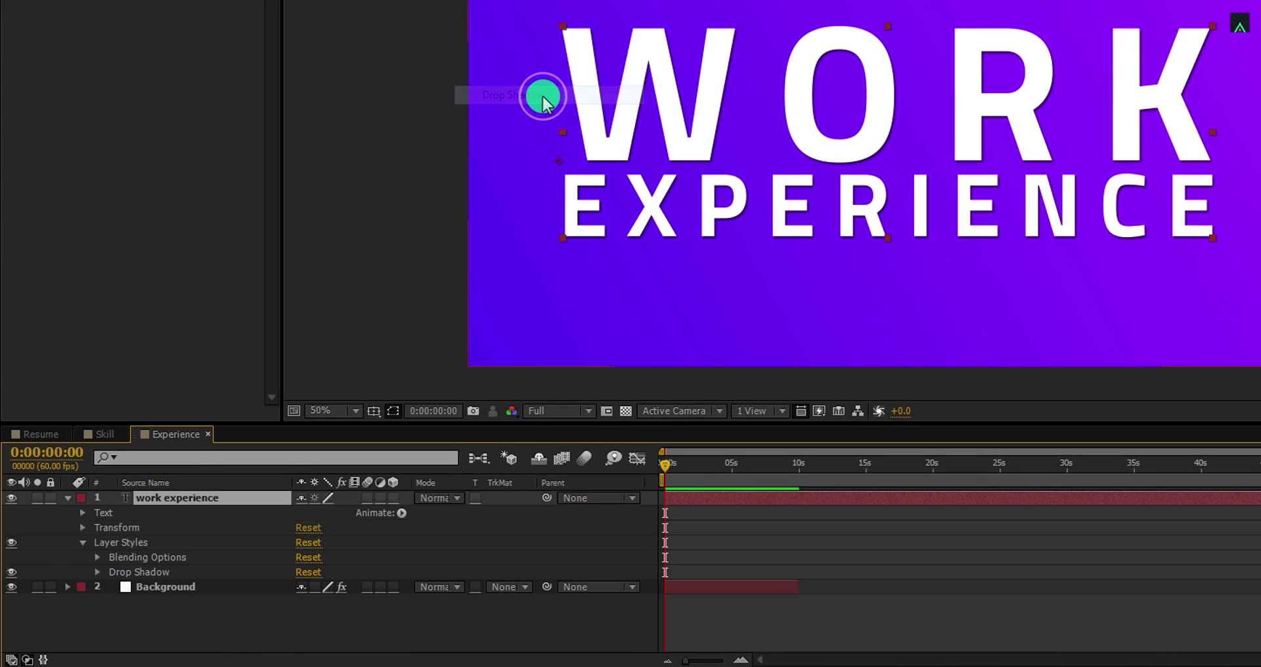
# Step: Set the text layer's drop shadow distance to 20 and its size to 0
pyautogui.click(97, 572)
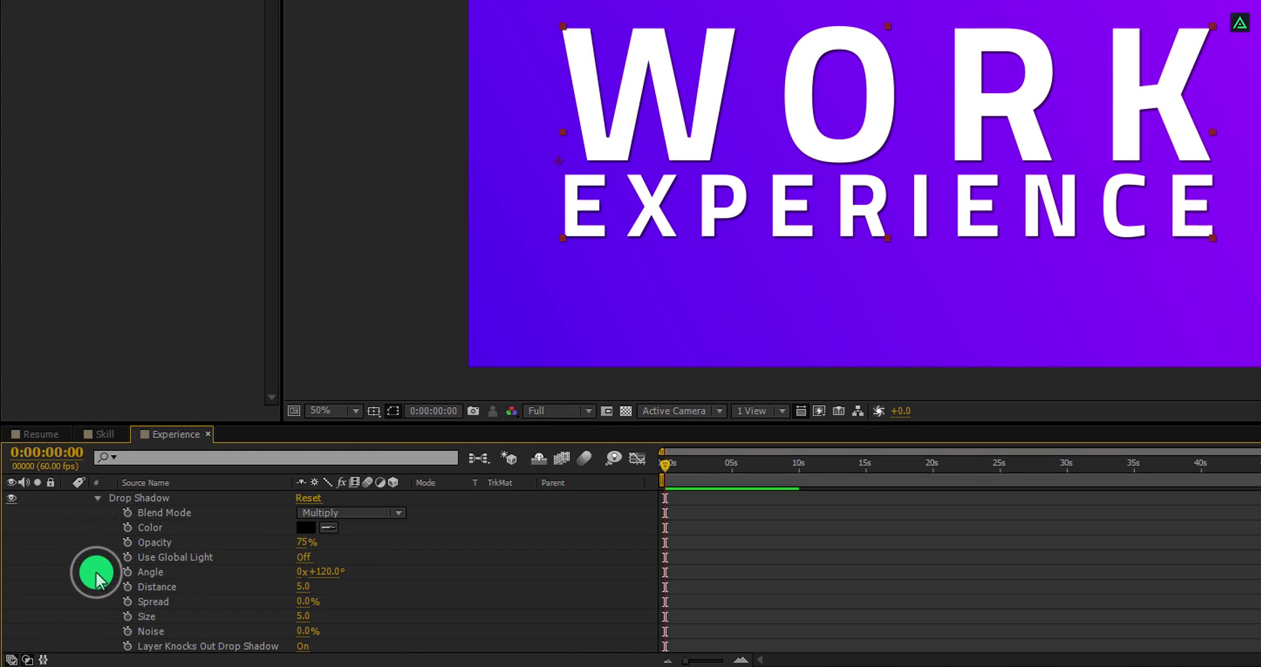
pyautogui.click(302, 587)
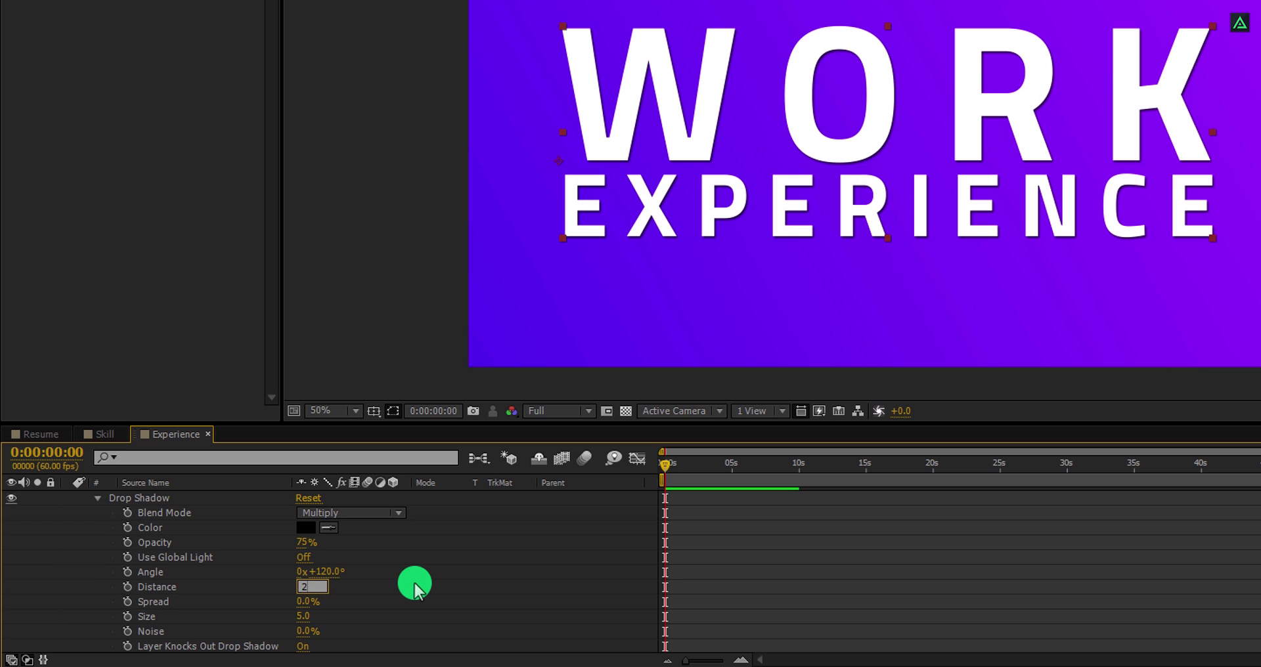
pyautogui.write('20')
pyautogui.press('Return')
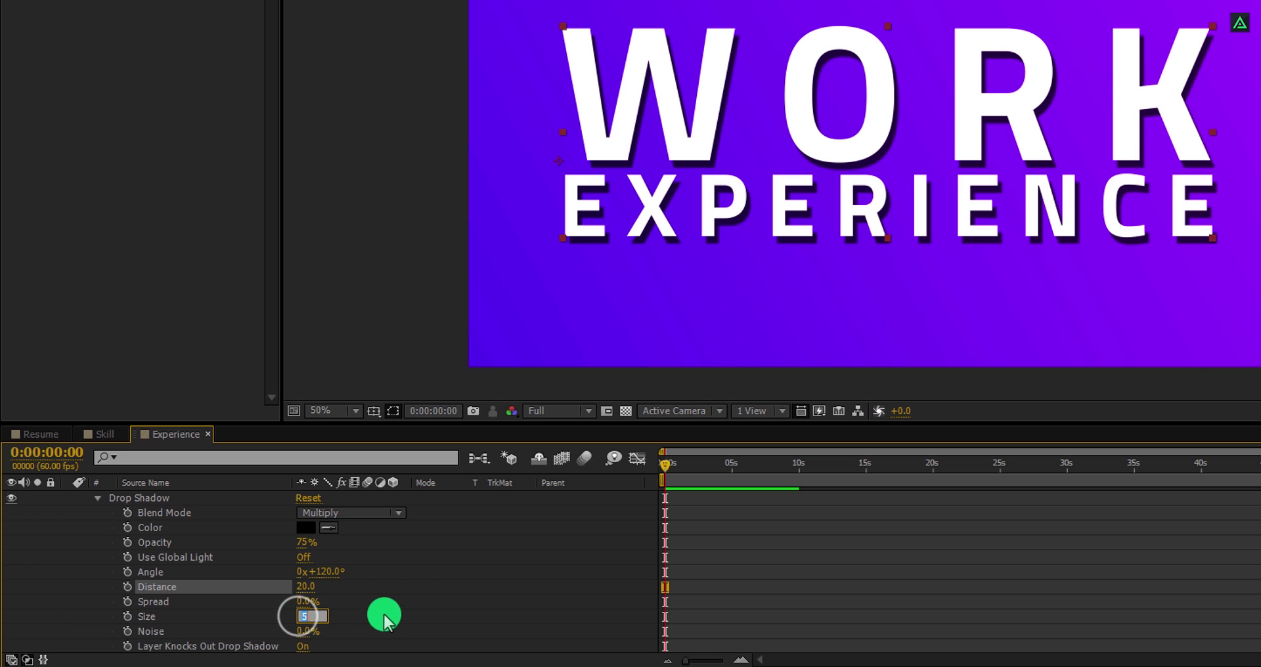
pyautogui.write('0')
pyautogui.press('Return')
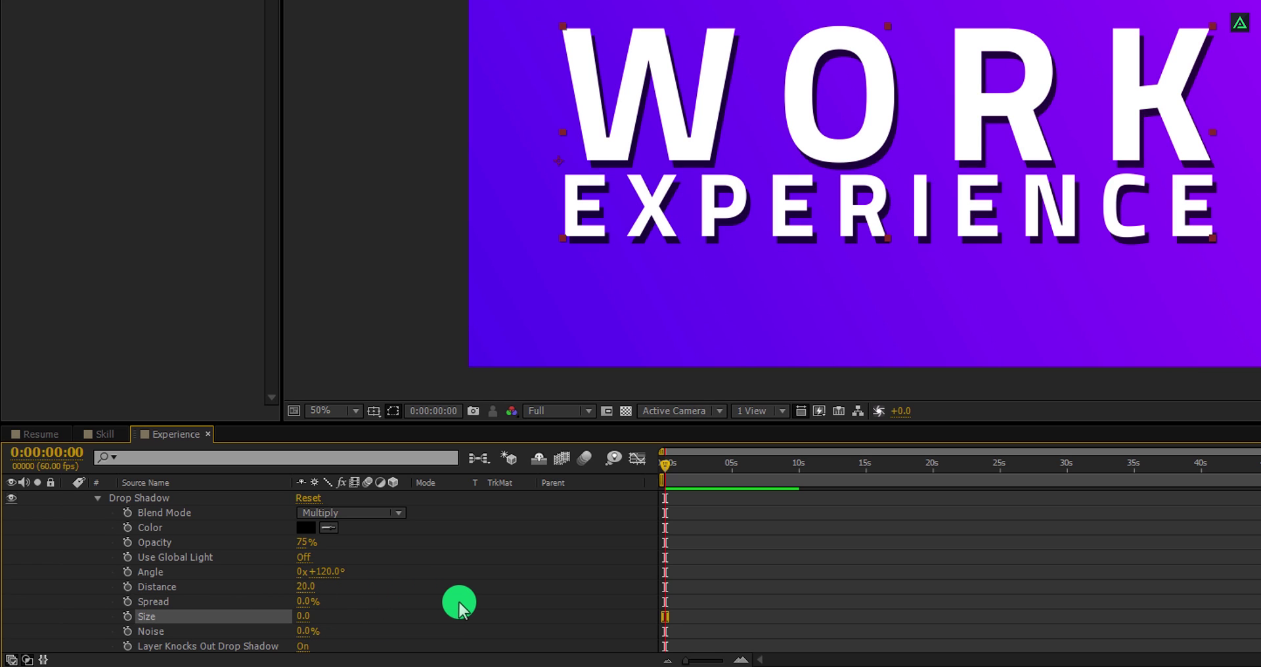
# Step: Set the work experience text layer's opacity to 5%
pyautogui.scroll(5, 459, 609)
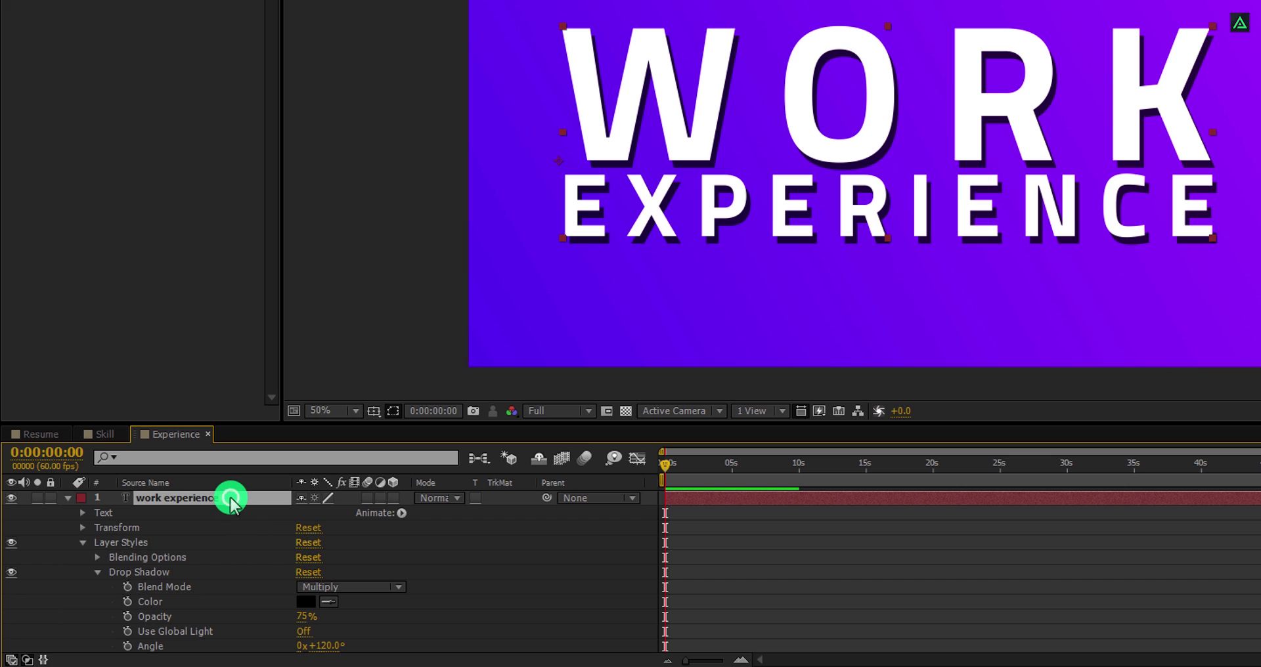
pyautogui.press('t')
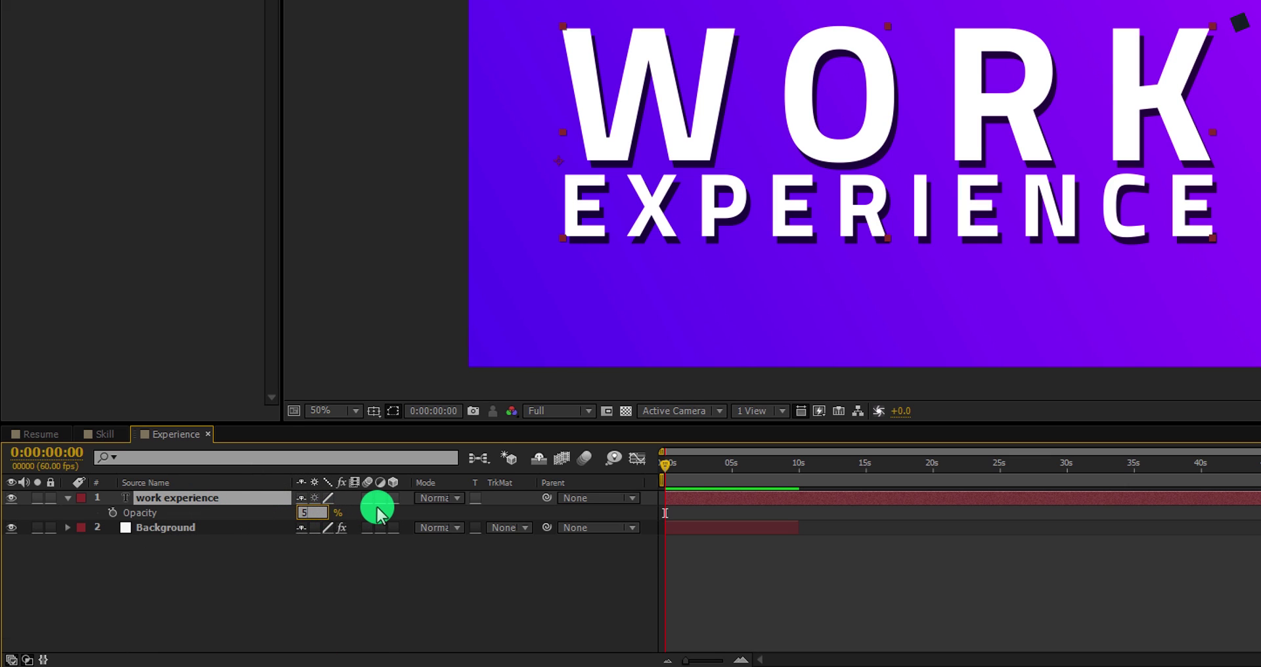
pyautogui.write('5')
pyautogui.press('Return')
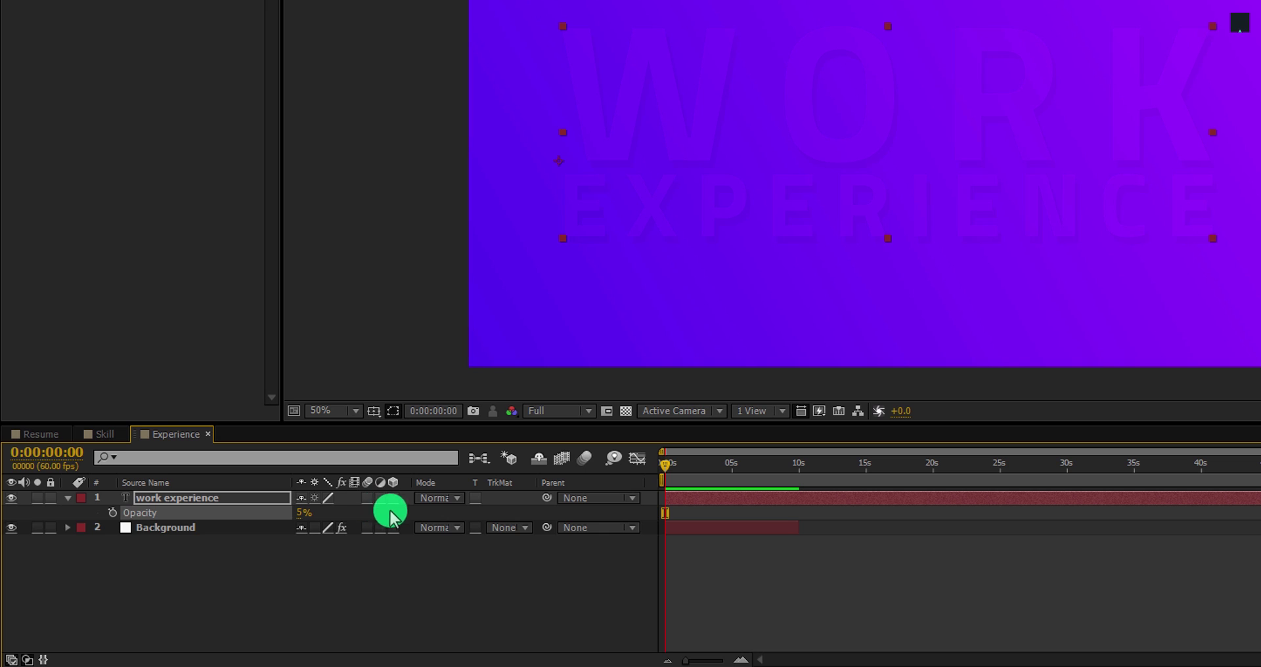
# Step: Extend the Background layer's duration to the end of the composition so it covers the full timeline
pyautogui.moveTo(673, 466); pyautogui.dragTo(864, 480)
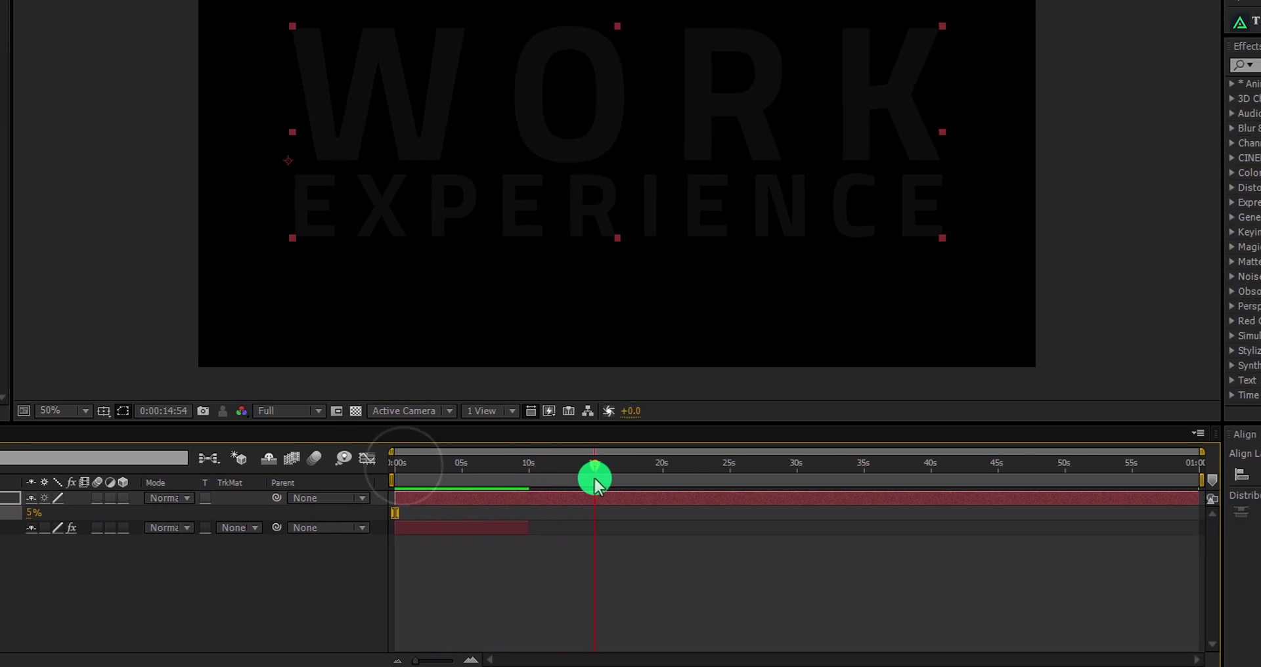
pyautogui.moveTo(595, 483); pyautogui.dragTo(517, 495)
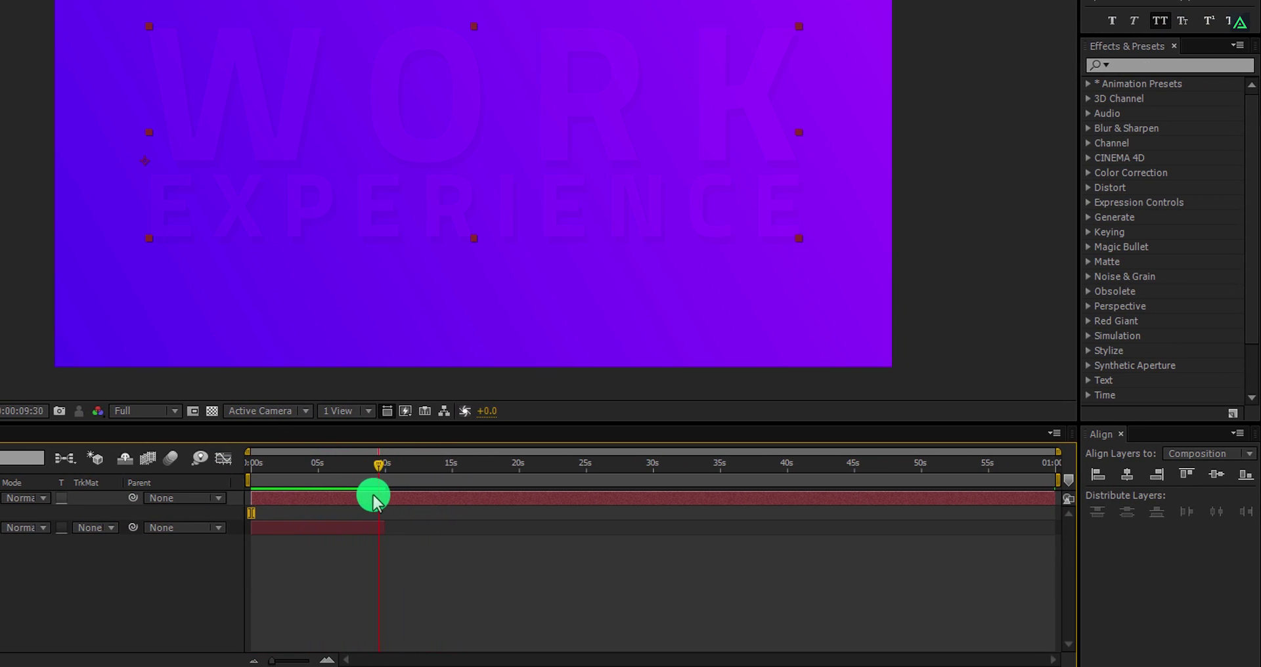
pyautogui.moveTo(345, 502); pyautogui.dragTo(378, 522)
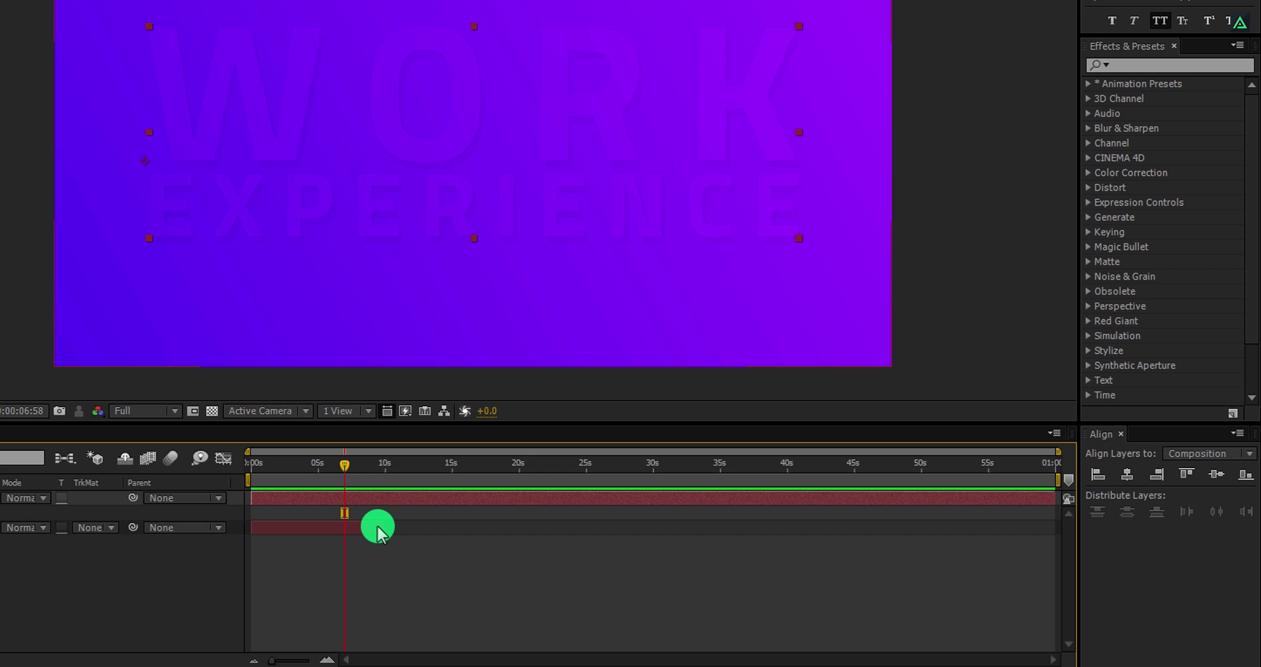
pyautogui.click(378, 528)
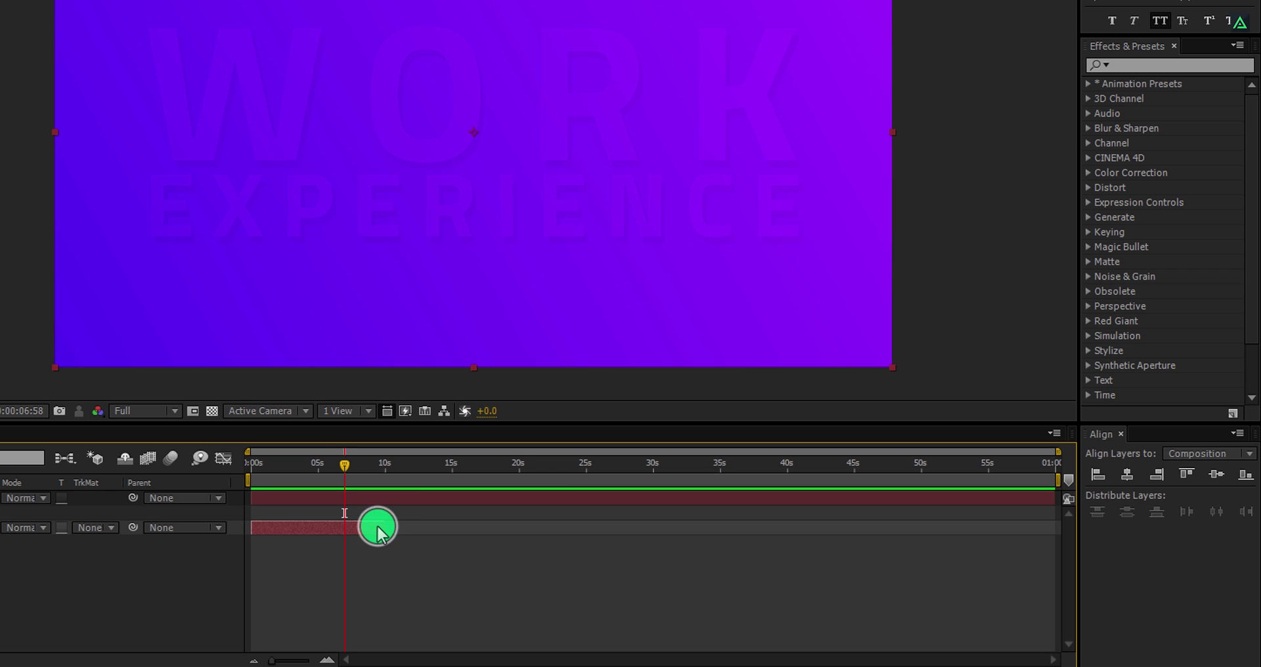
pyautogui.moveTo(383, 526); pyautogui.dragTo(1090, 527)
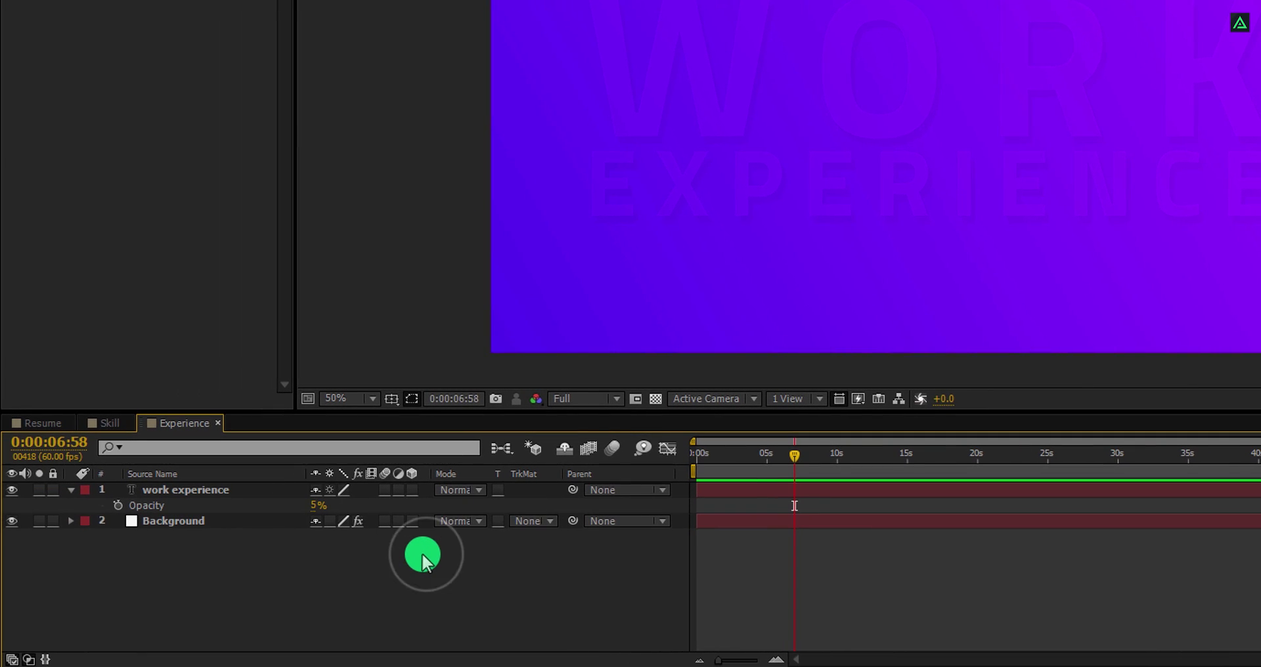
# Step: Create a new 1920 × 1080 px solid layer named Pointer
pyautogui.rightClick(319, 555)
pyautogui.moveTo(387, 363)
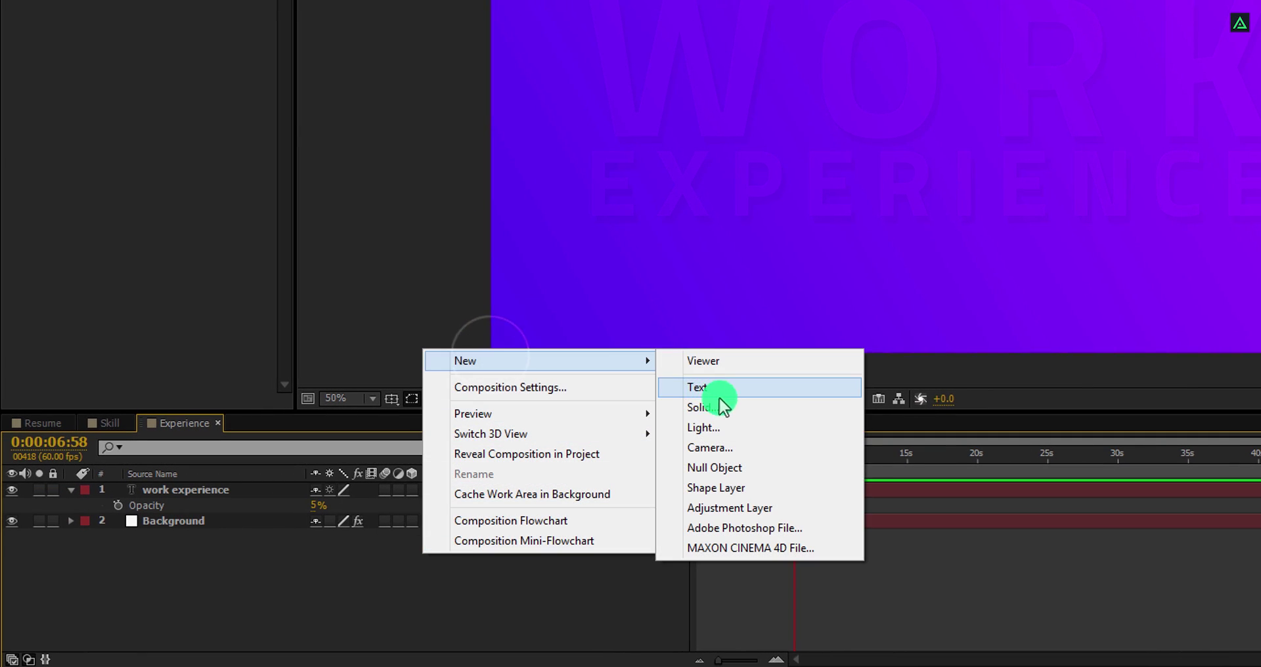
pyautogui.click(736, 408)
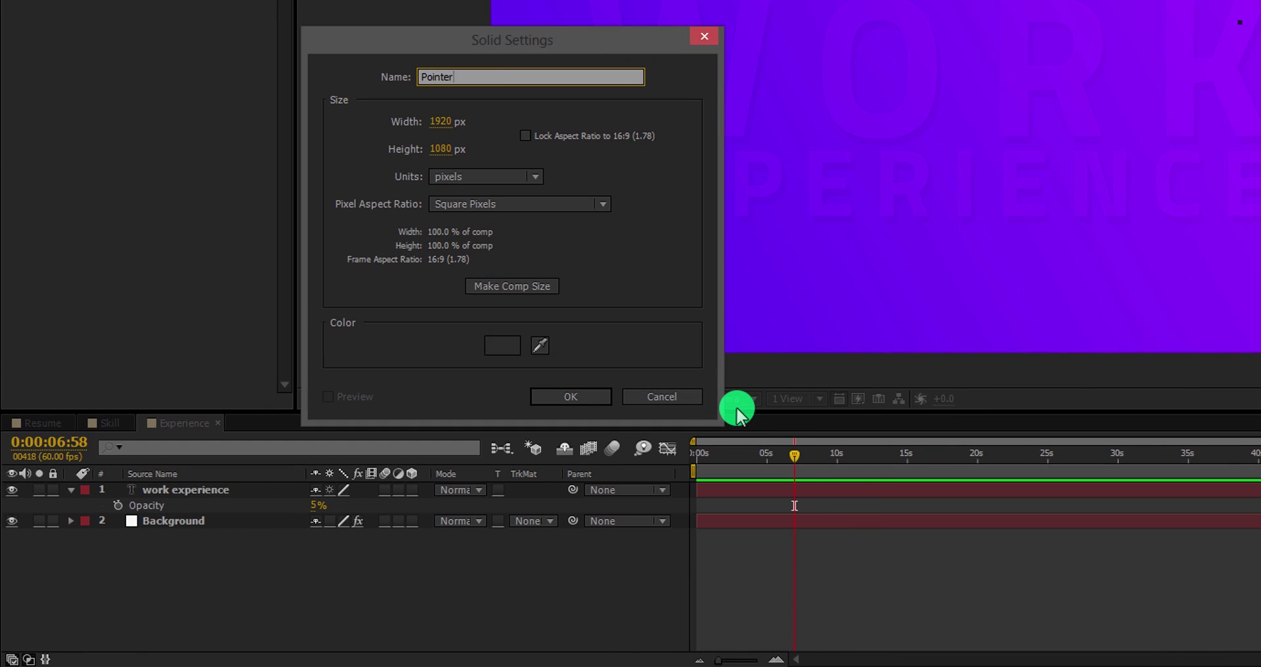
pyautogui.click(580, 398)
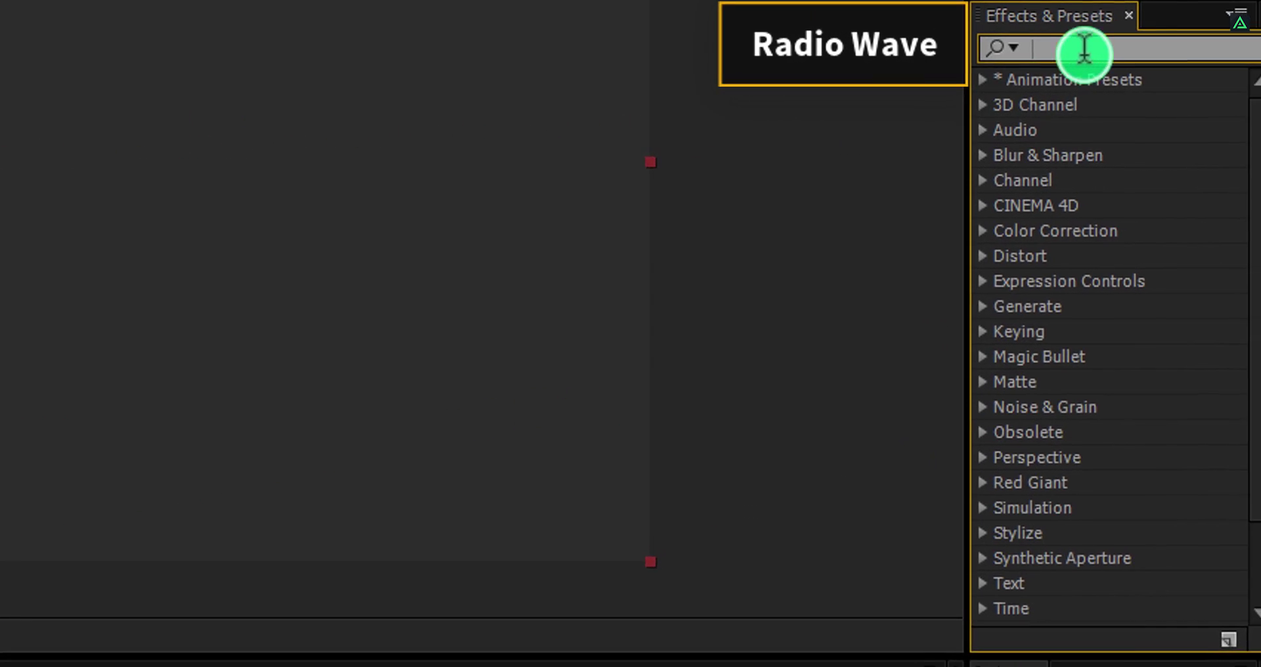
# Step: Apply the Radio Waves effect to the Pointer layer and move the current time to 0:00:15:33
pyautogui.click(1066, 49)
pyautogui.write('wave')
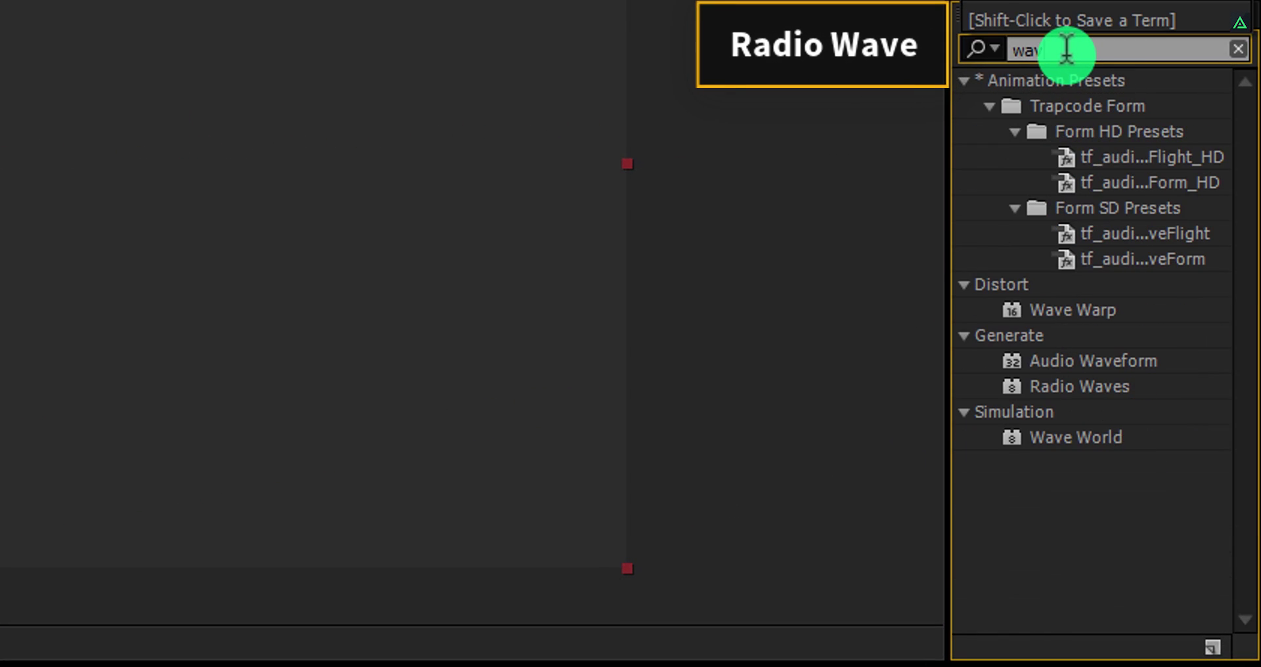
pyautogui.doubleClick(1116, 379)
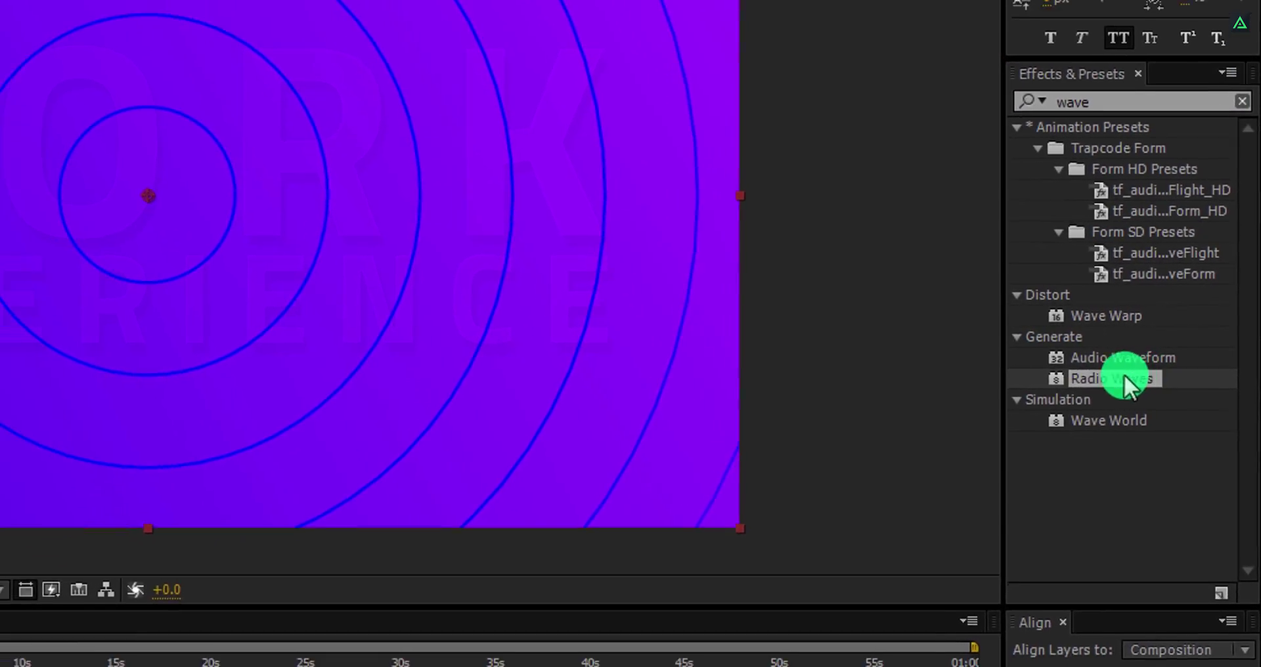
pyautogui.moveTo(27, 663); pyautogui.dragTo(190, 663)
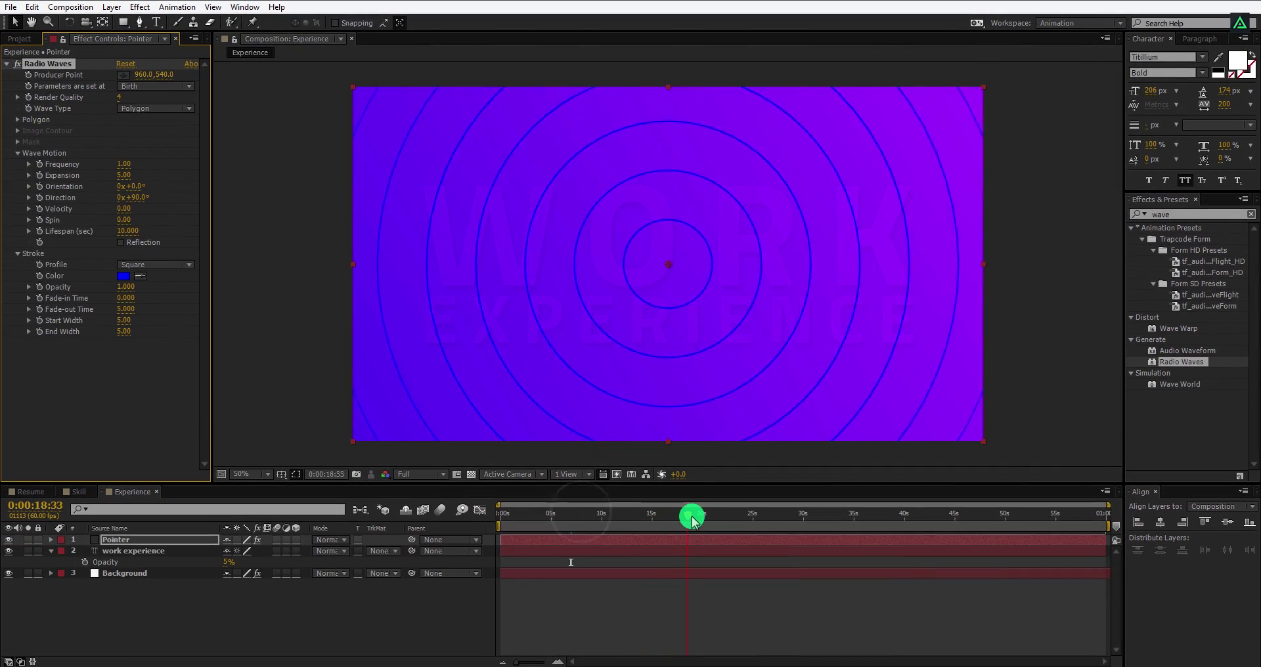
pyautogui.moveTo(691, 519); pyautogui.dragTo(657, 518)
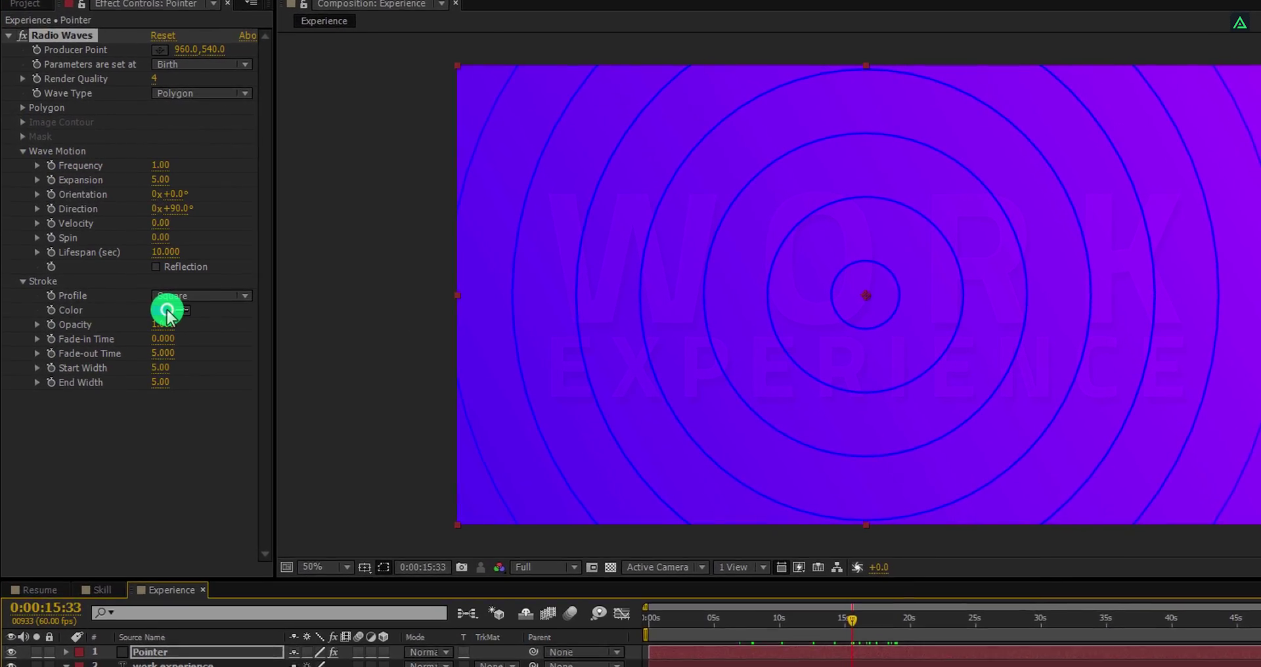
# Step: Change the Radio Waves stroke color to white (FFFFFF)
pyautogui.click(144, 295)
pyautogui.moveTo(112, 322); pyautogui.dragTo(26, 311)
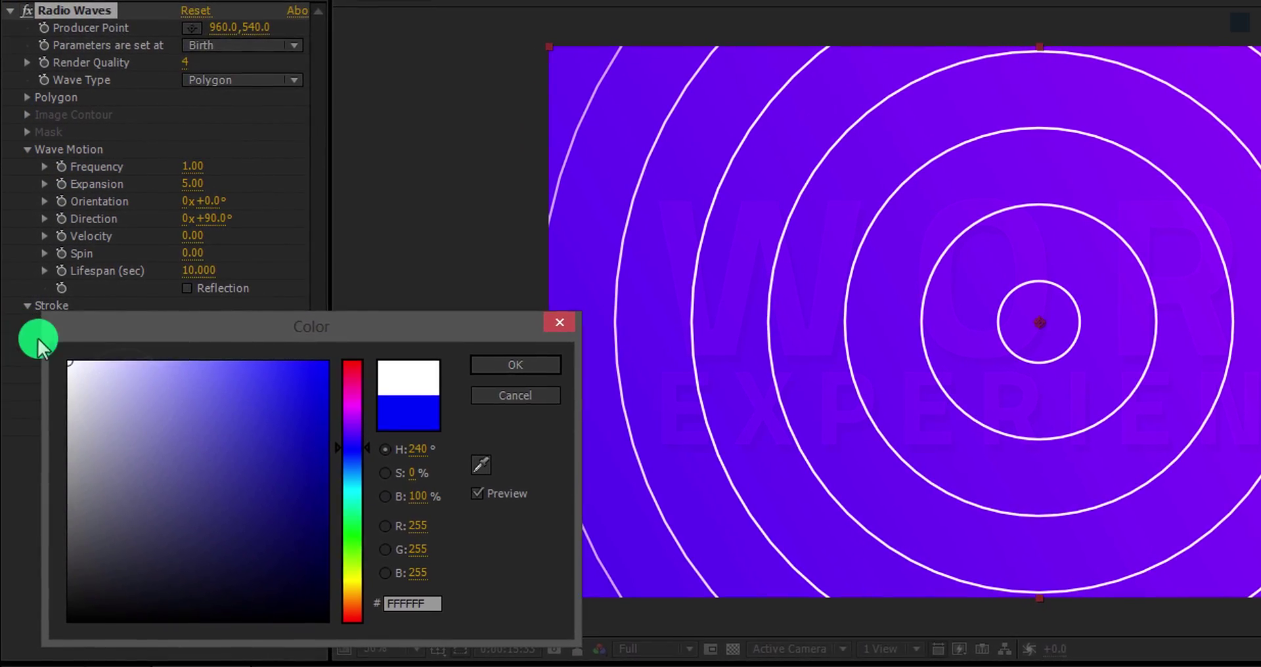
pyautogui.click(480, 366)
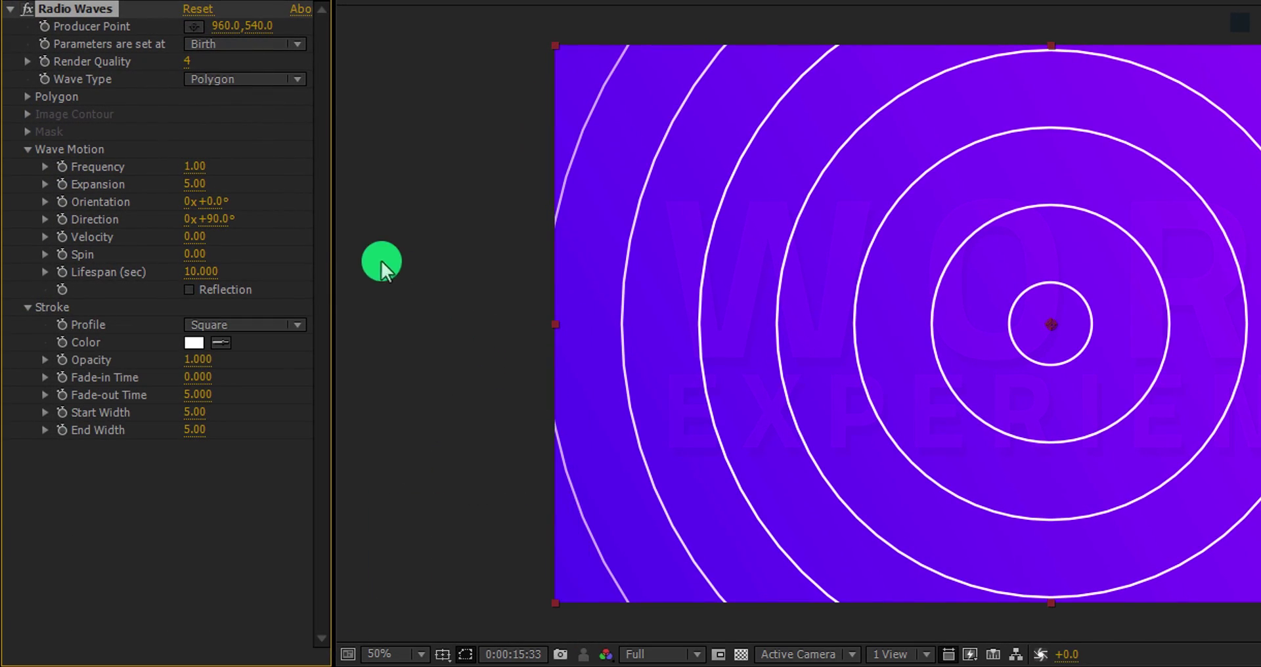
# Step: Set the Radio Waves expansion to 0.70 and the lifespan to 2 seconds
pyautogui.moveTo(196, 184); pyautogui.dragTo(250, 186)
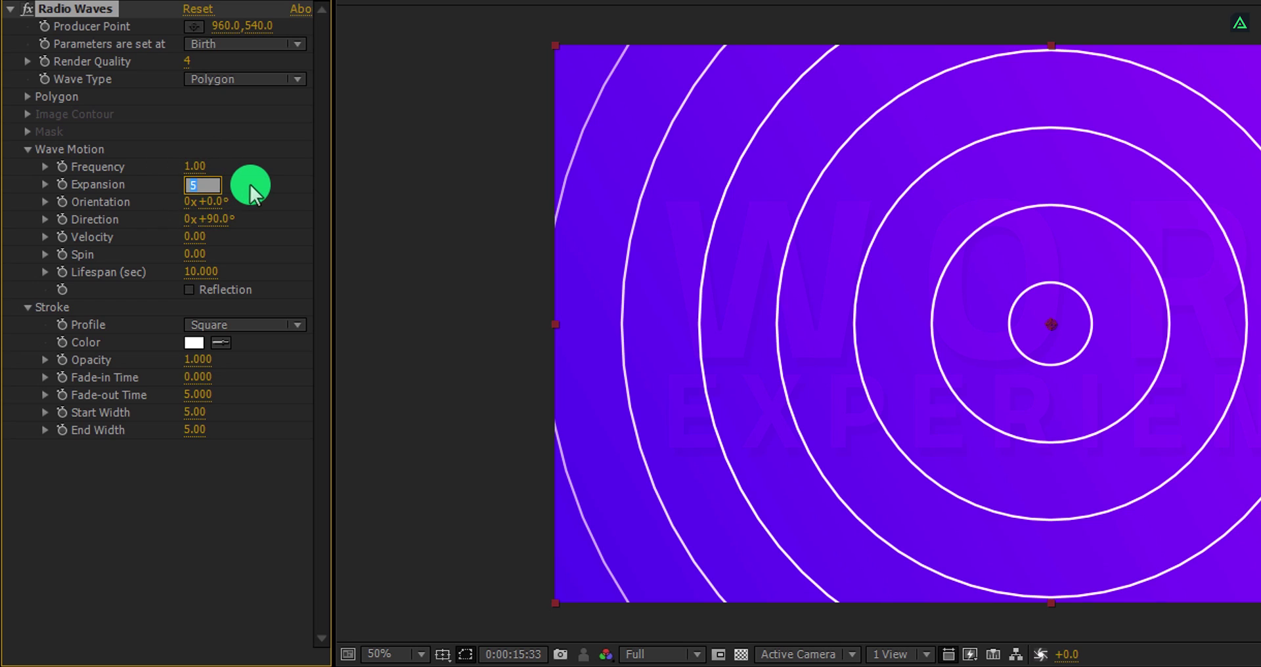
pyautogui.write('.7')
pyautogui.press('Return')
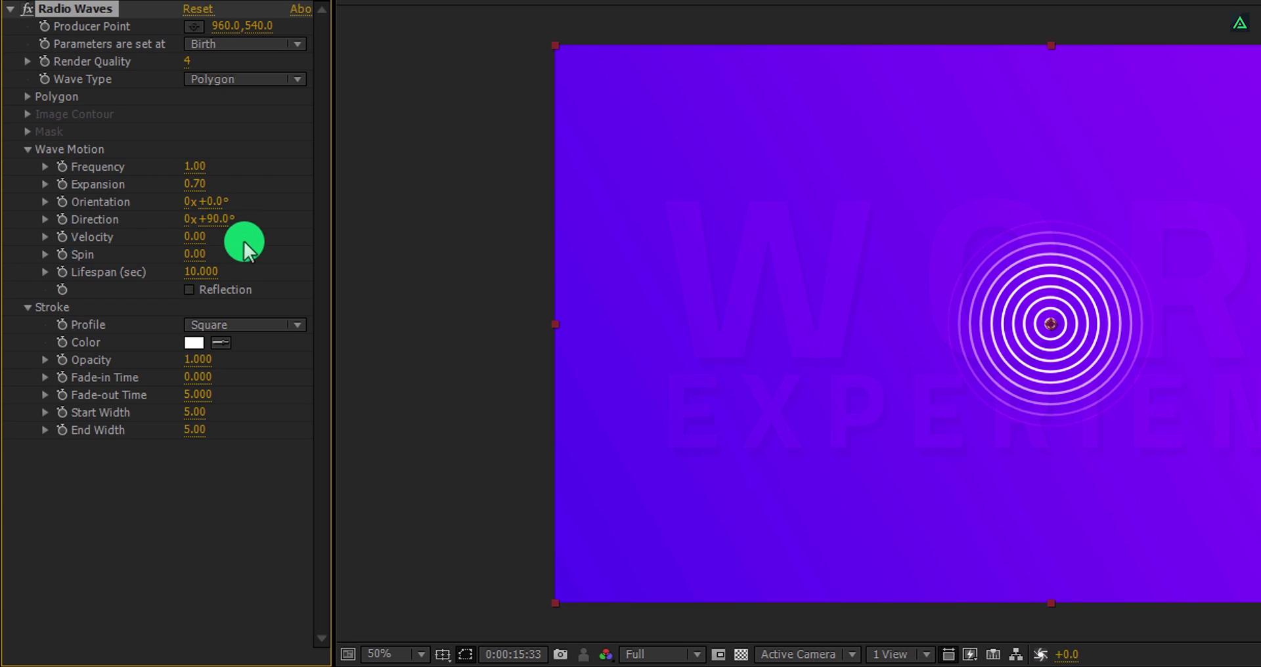
pyautogui.moveTo(206, 268); pyautogui.dragTo(258, 272)
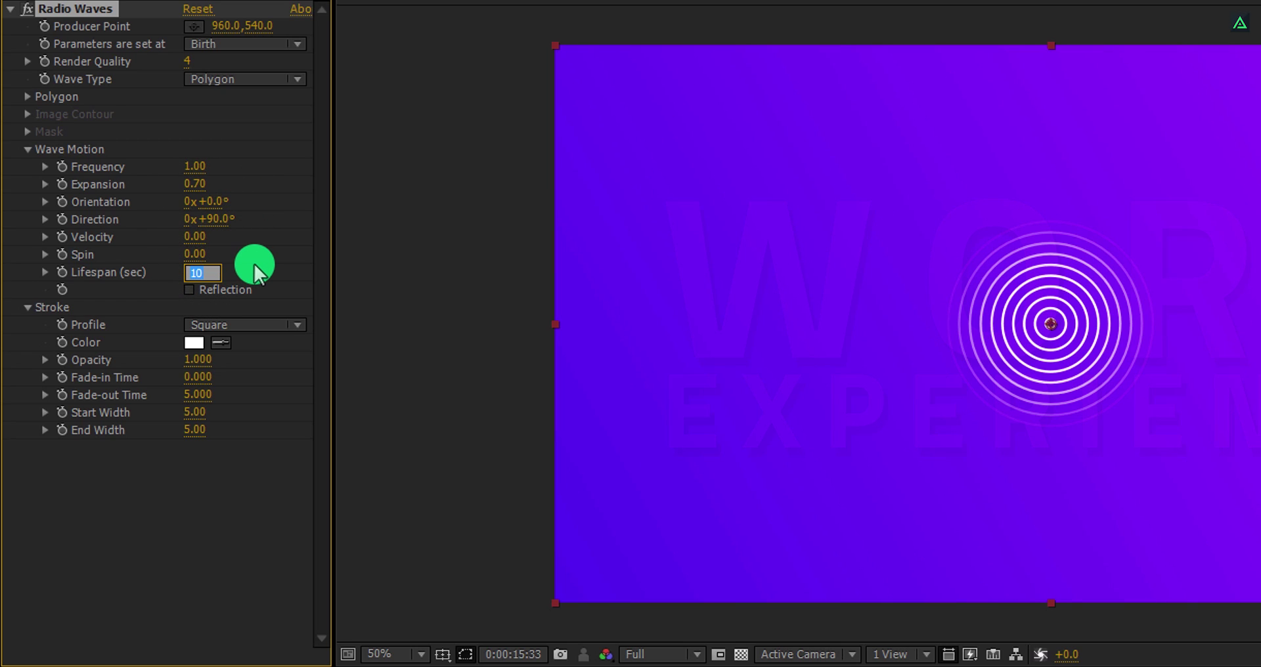
pyautogui.press('Return')
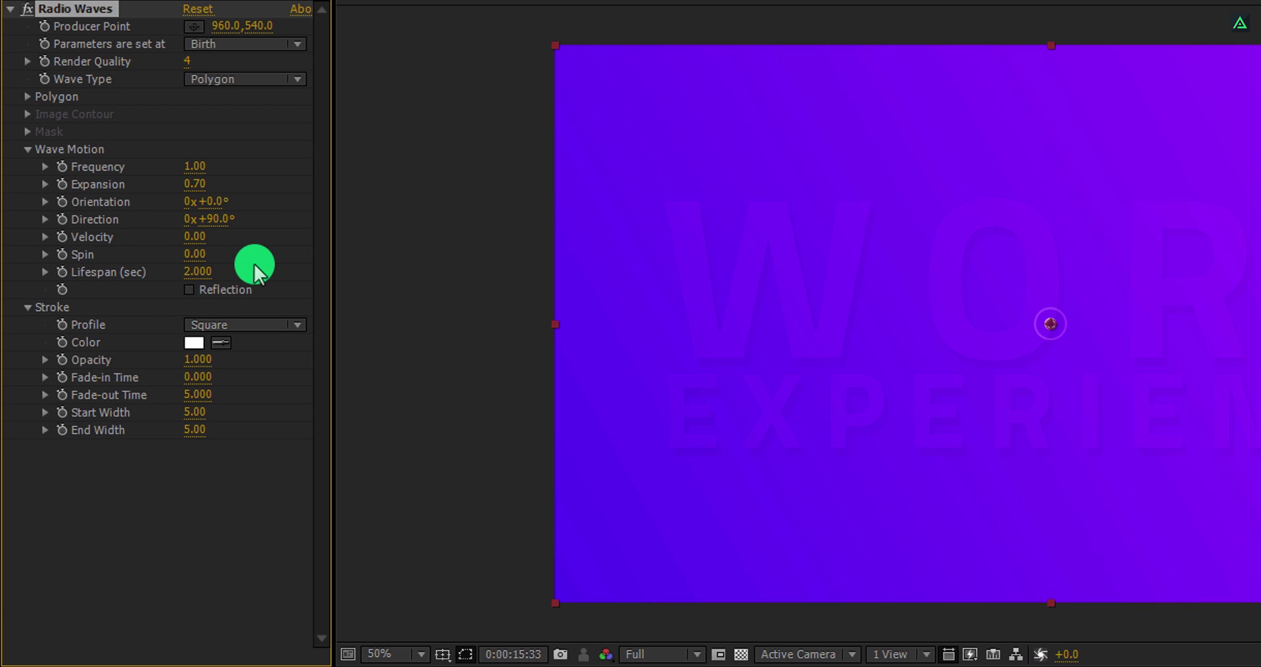
# Step: Set the Radio Waves stroke's end width to 1 and start width to 100, and check the pulse along the timeline
pyautogui.click(192, 430)
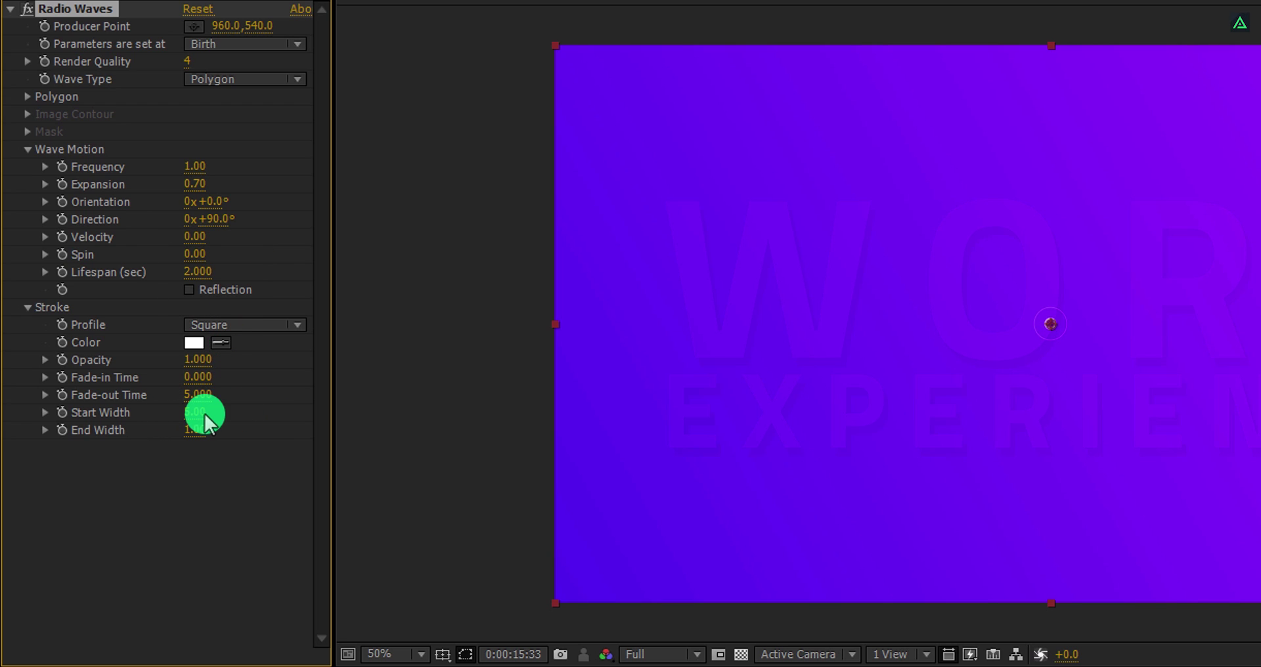
pyautogui.click(197, 414)
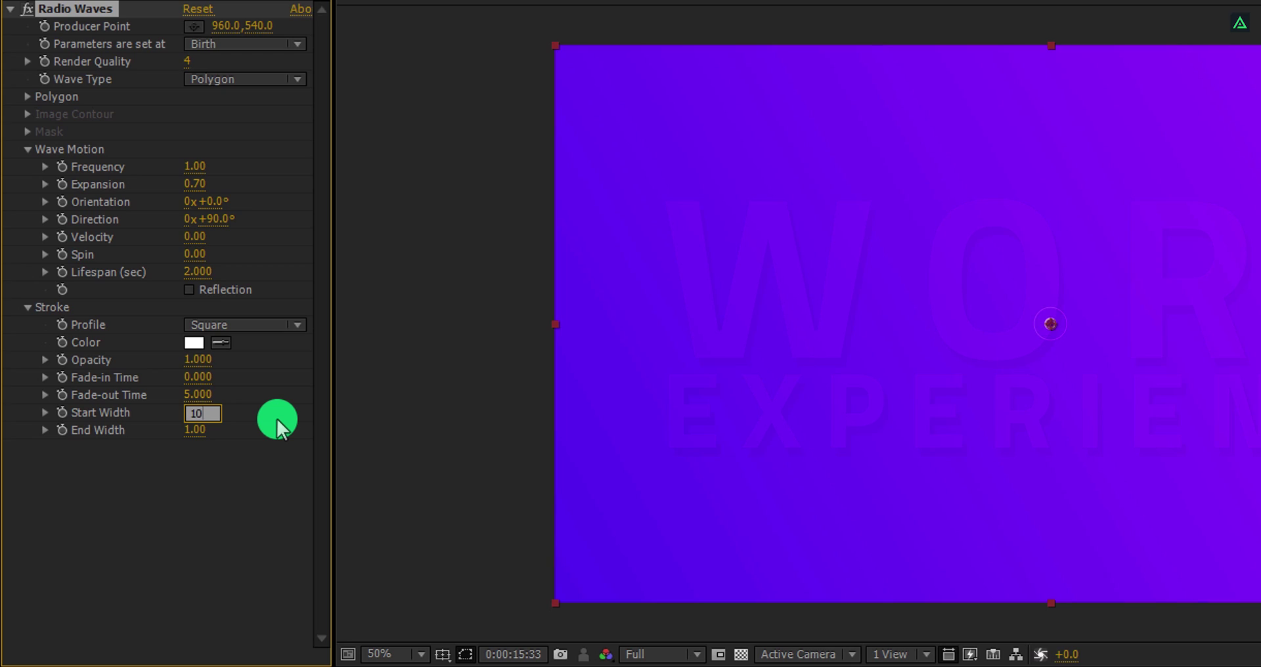
pyautogui.press('Return')
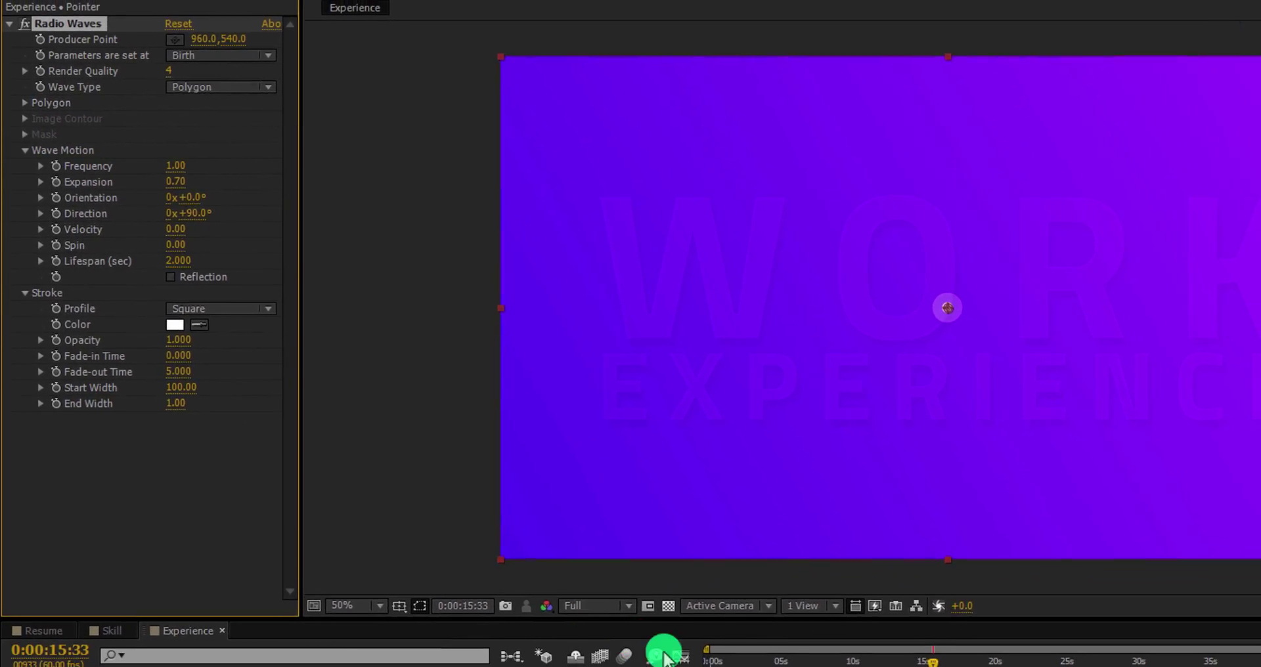
pyautogui.moveTo(647, 627); pyautogui.dragTo(698, 624)
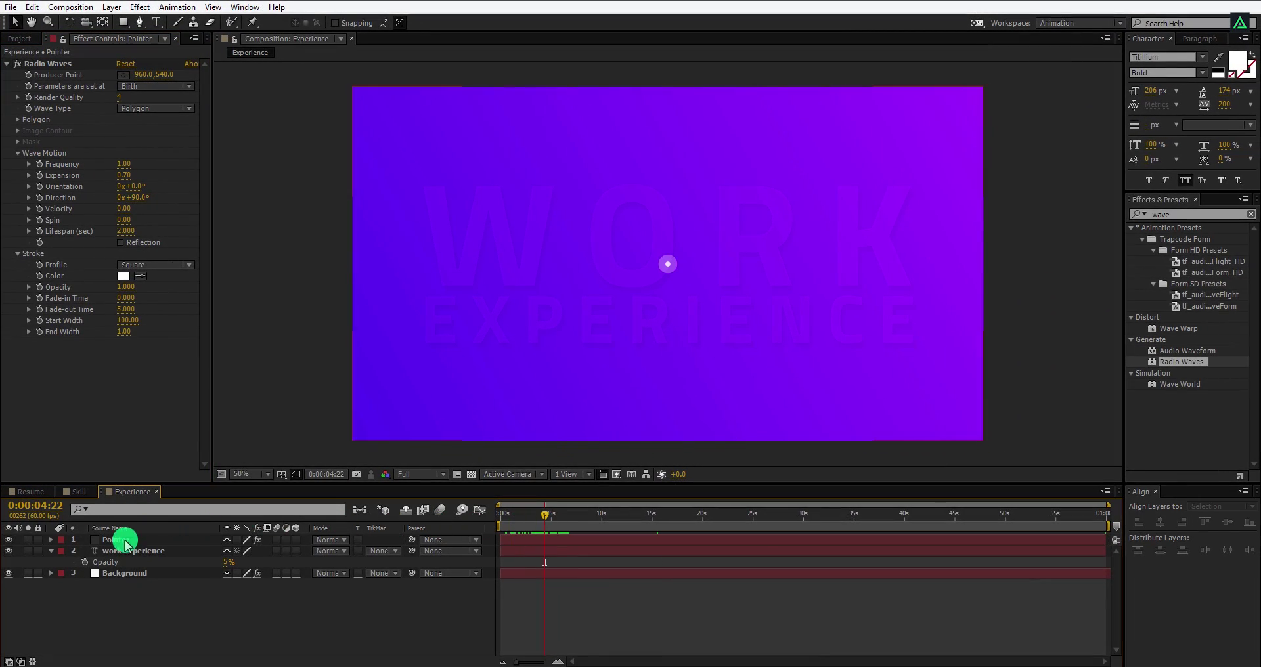
# Step: Move the Pointer layer's Radio Waves producer point onto the W of WORK, at a horizontal position of about 424
pyautogui.click(124, 540)
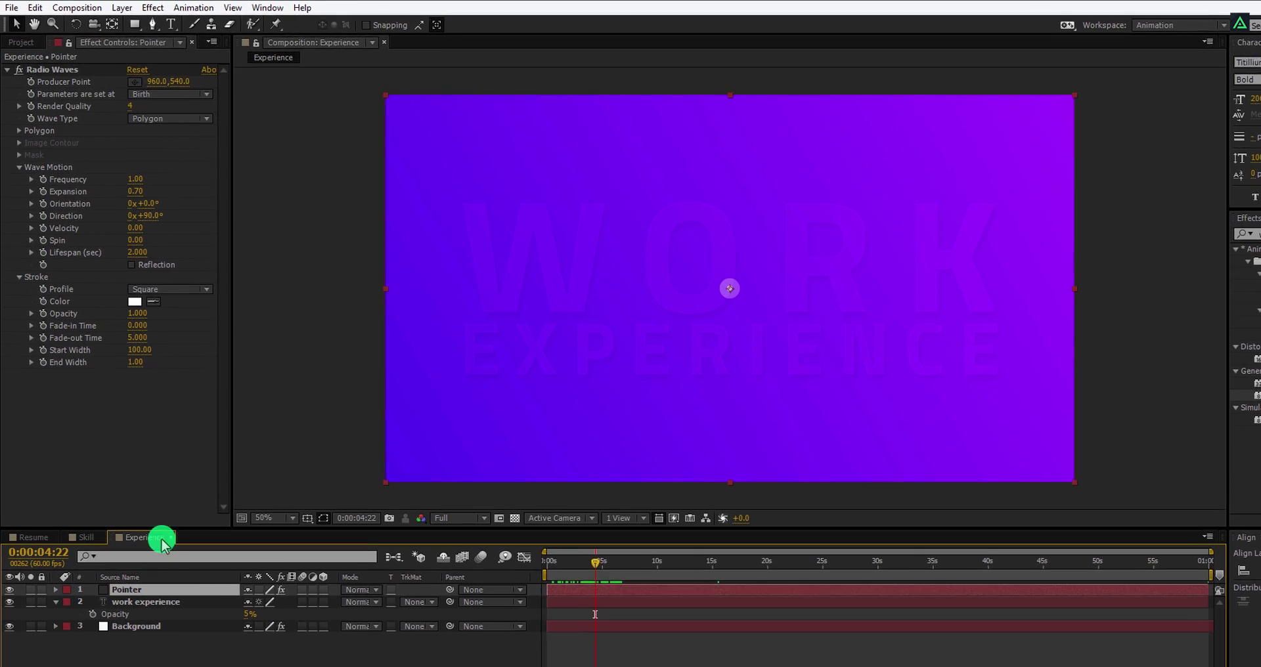
pyautogui.click(42, 64)
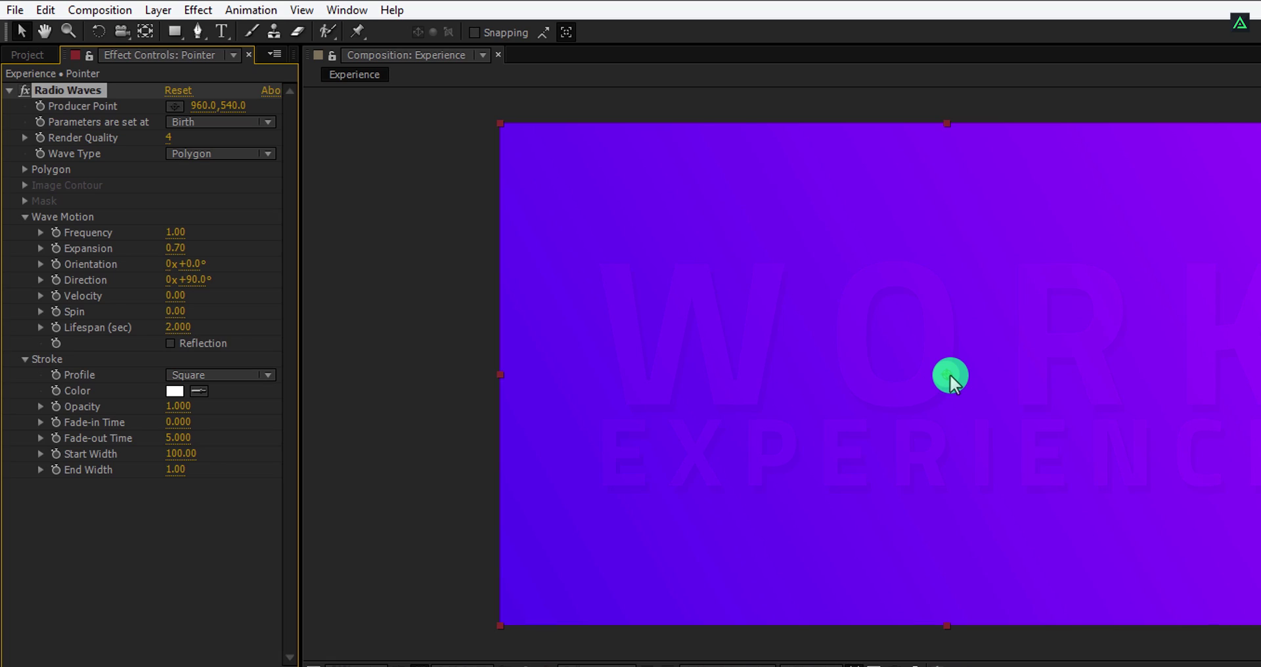
pyautogui.moveTo(949, 374); pyautogui.dragTo(698, 340)
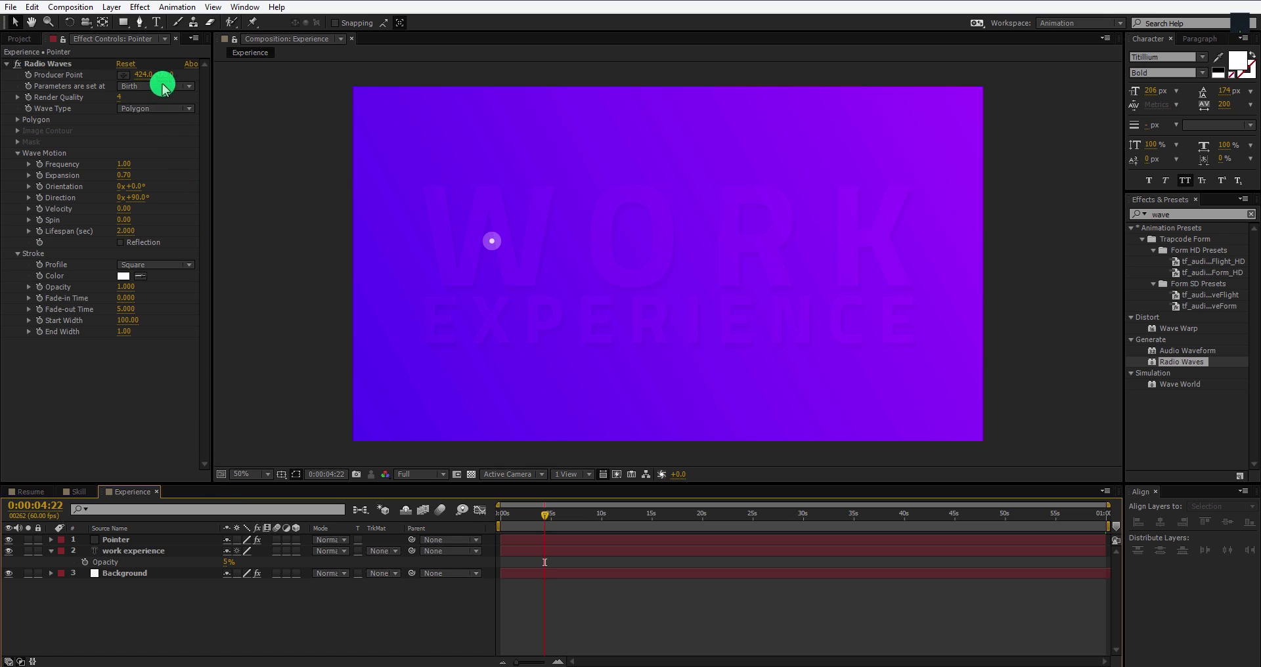
# Step: Add a text layer reading 2015 over the WORK title in the Experience composition
pyautogui.click(157, 22)
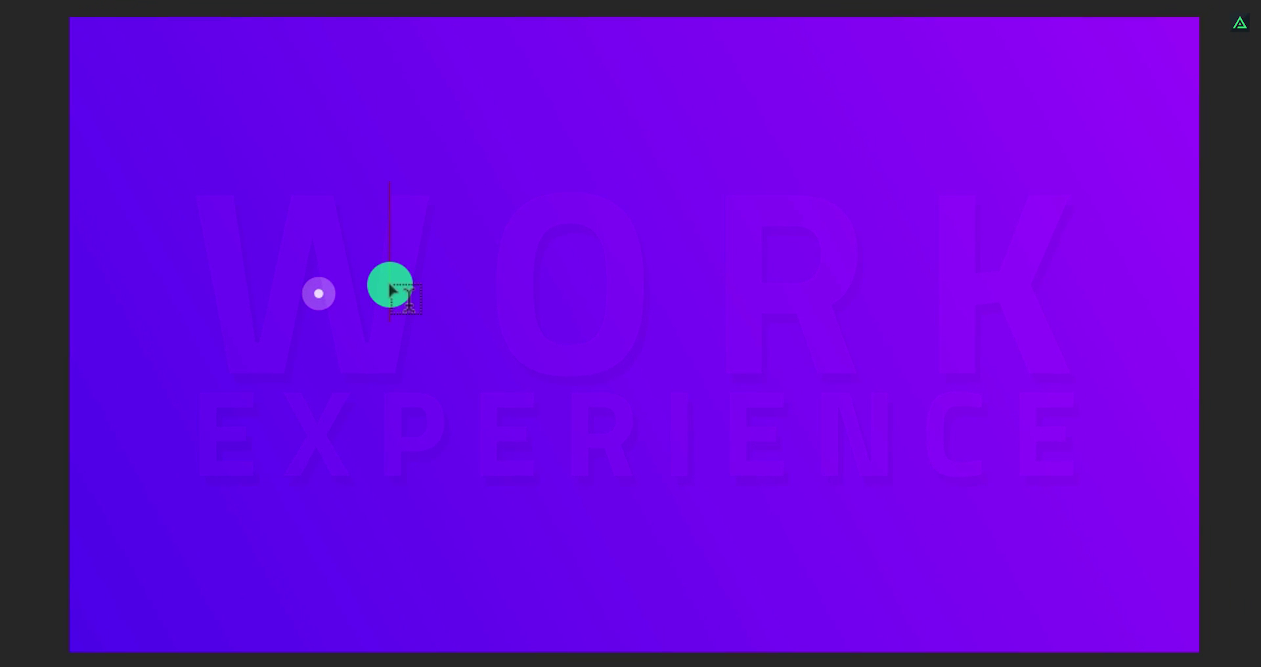
pyautogui.write('2015')
pyautogui.hotkey('ctrl', 'Return')
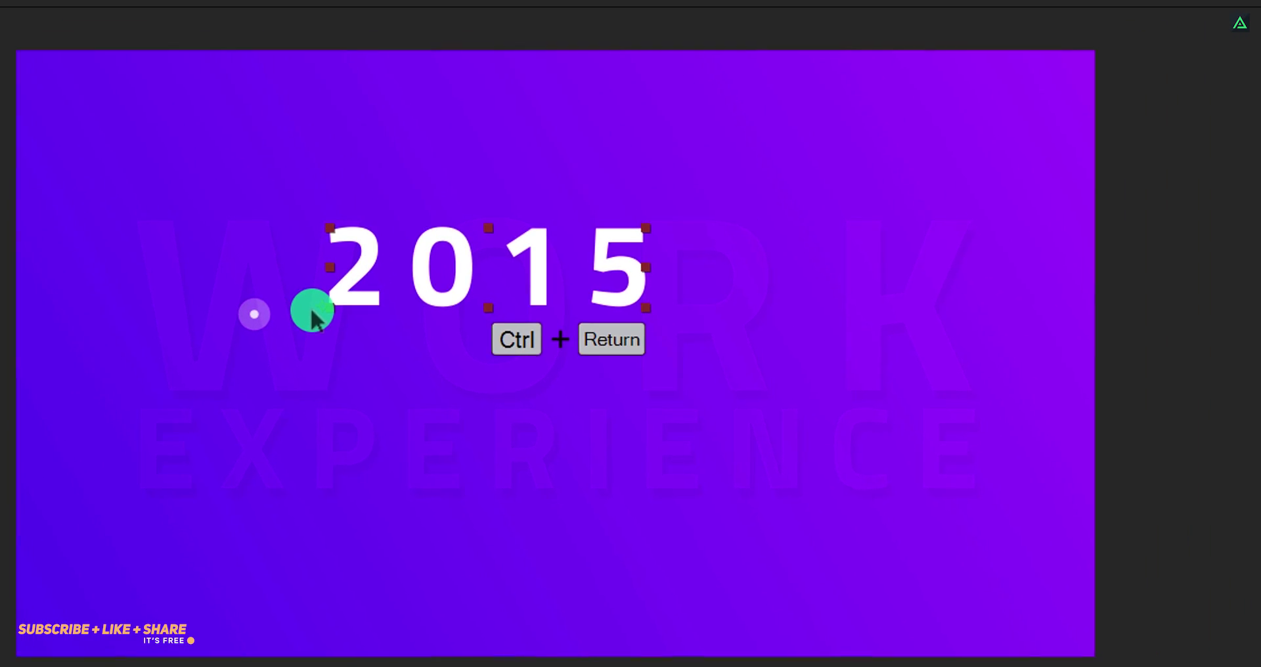
pyautogui.press('v')
# Step: Set the 2015 text's tracking to 100 and its font size to 200 px, and move it up and to the left
pyautogui.click(1243, 158)
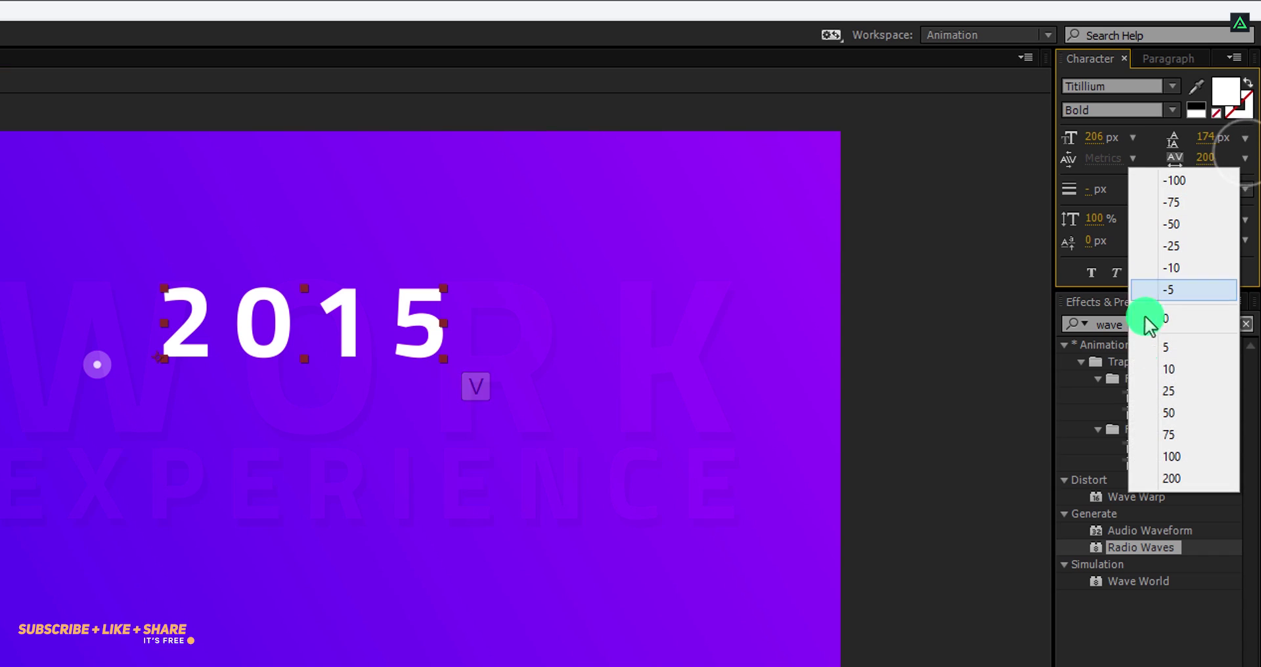
pyautogui.click(1184, 458)
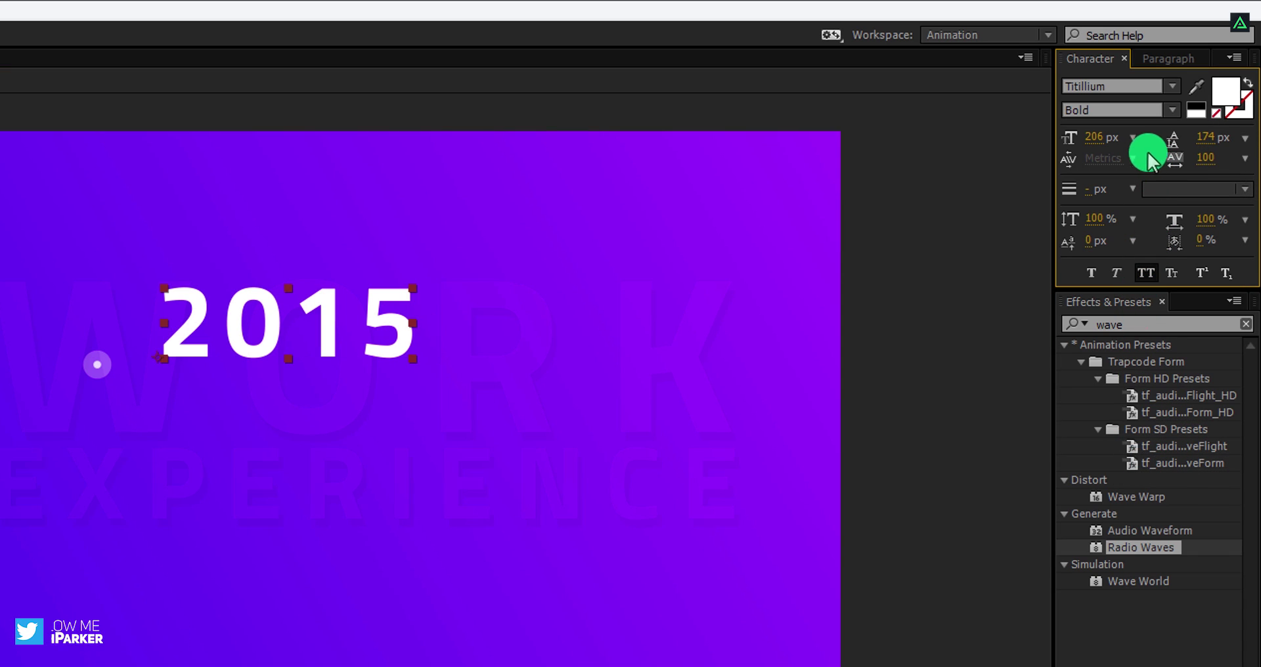
pyautogui.write('200')
pyautogui.press('Return')
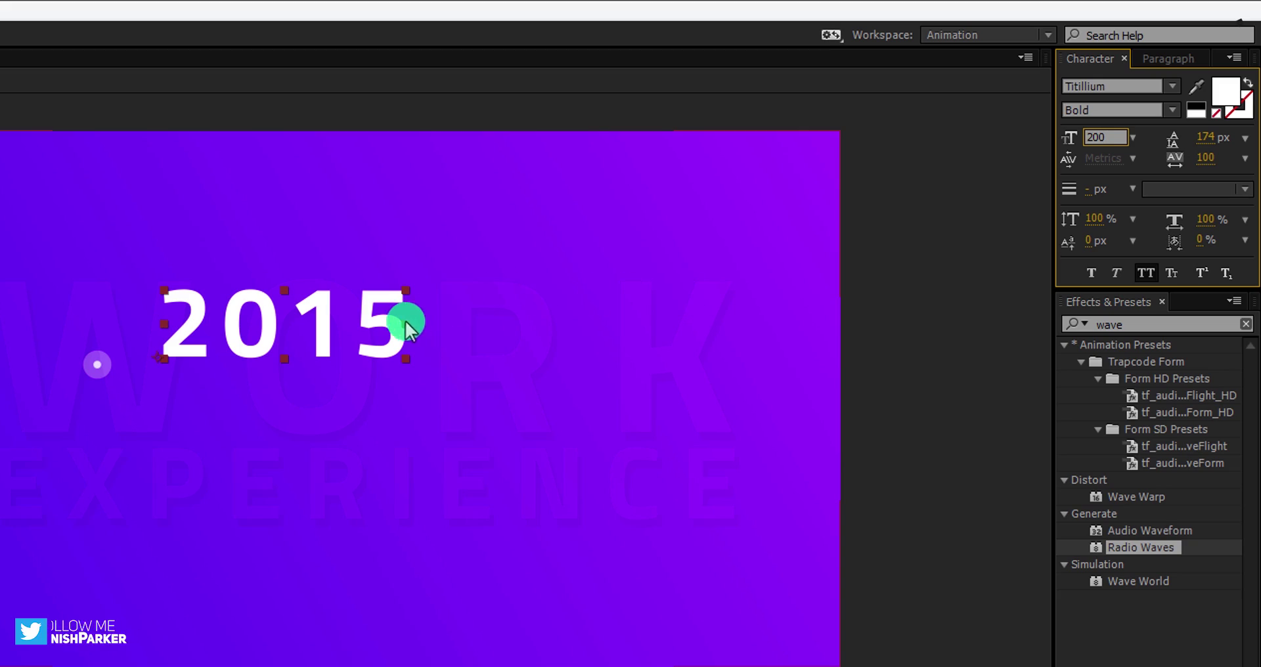
pyautogui.moveTo(408, 324); pyautogui.dragTo(350, 289)
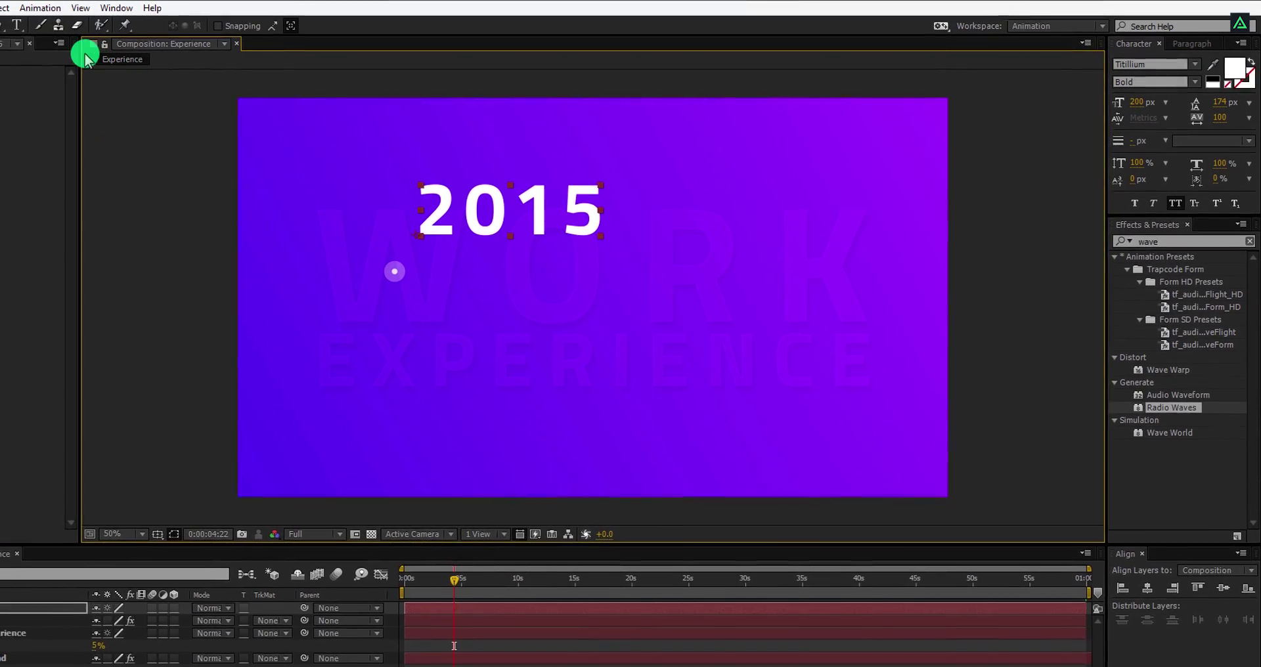
# Step: Add a two-line text layer below 2015 reading "HR MANAGER" and "BETHANY SERVICES, GRAND RAPIDS, MI"
pyautogui.click(17, 25)
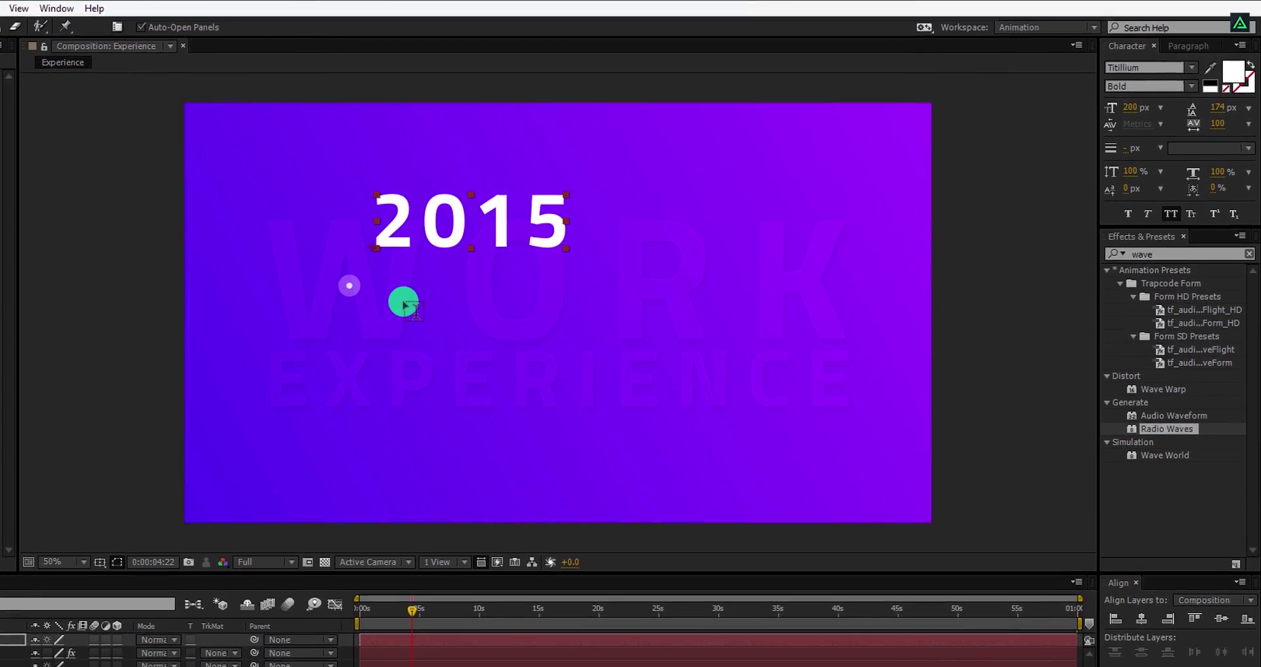
pyautogui.click(403, 304)
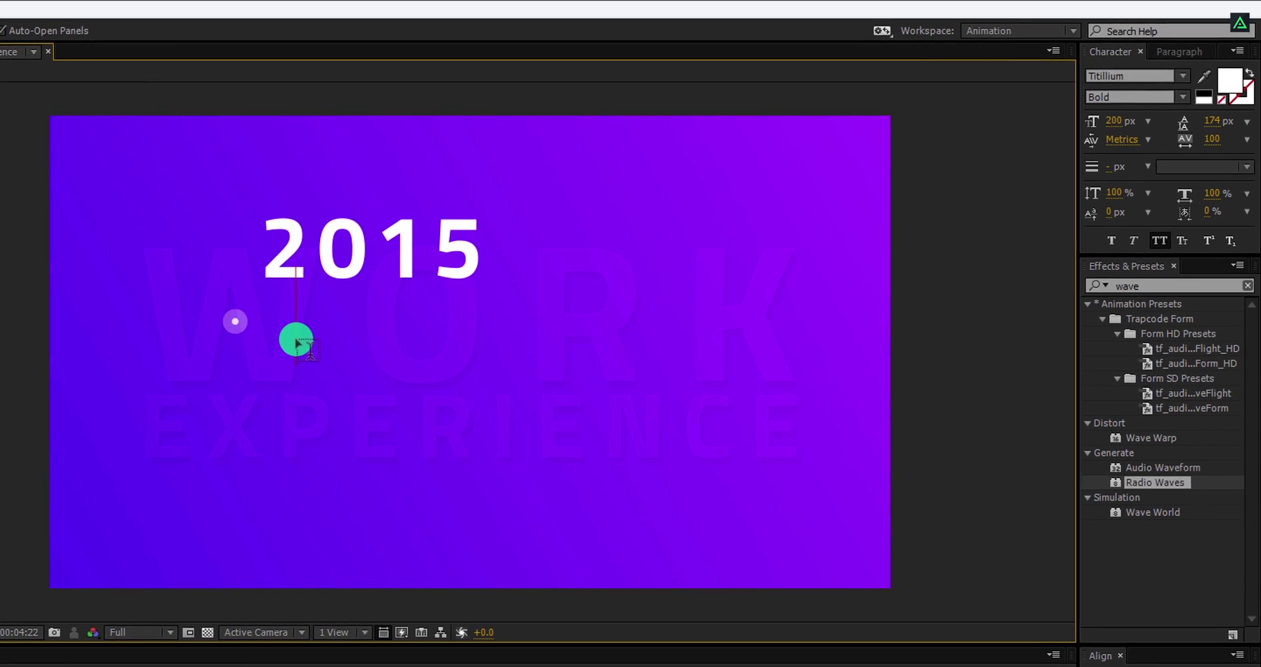
pyautogui.write('HR MANAGER')
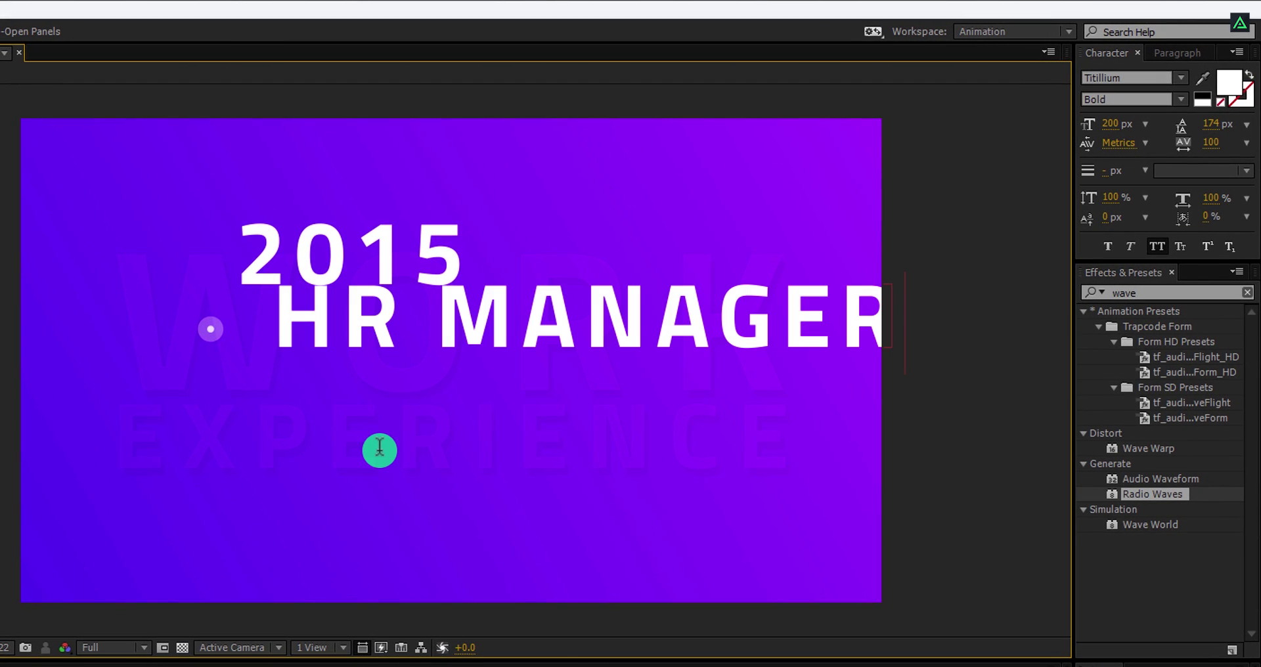
pyautogui.press('Return')
pyautogui.write('BETHANY SE')
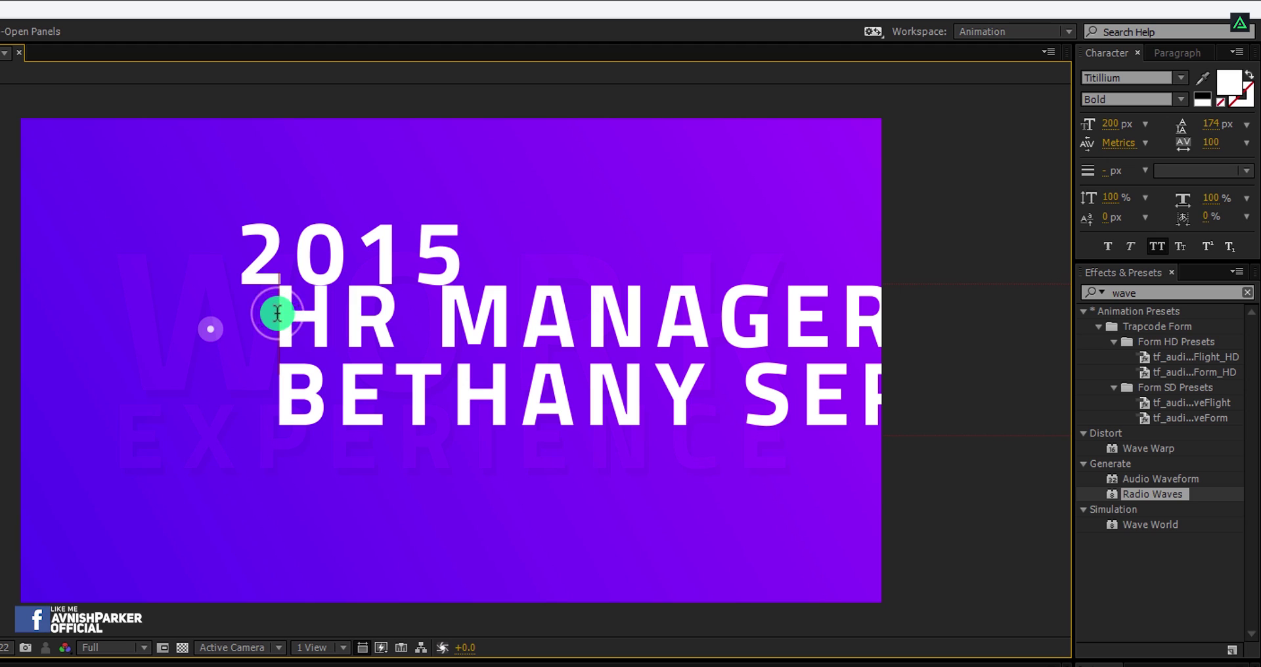
# Step: Set the font size of both lines in the HR MANAGER text to 48 px
pyautogui.hotkey('ctrl', 'a')
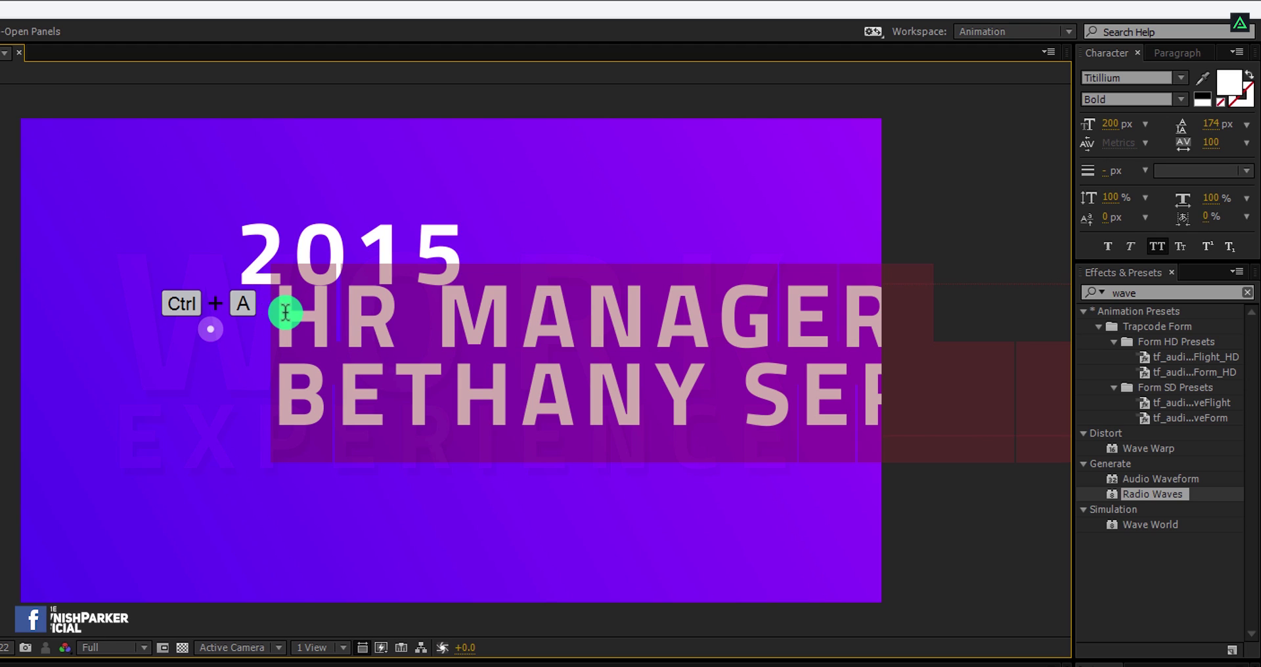
pyautogui.click(1142, 125)
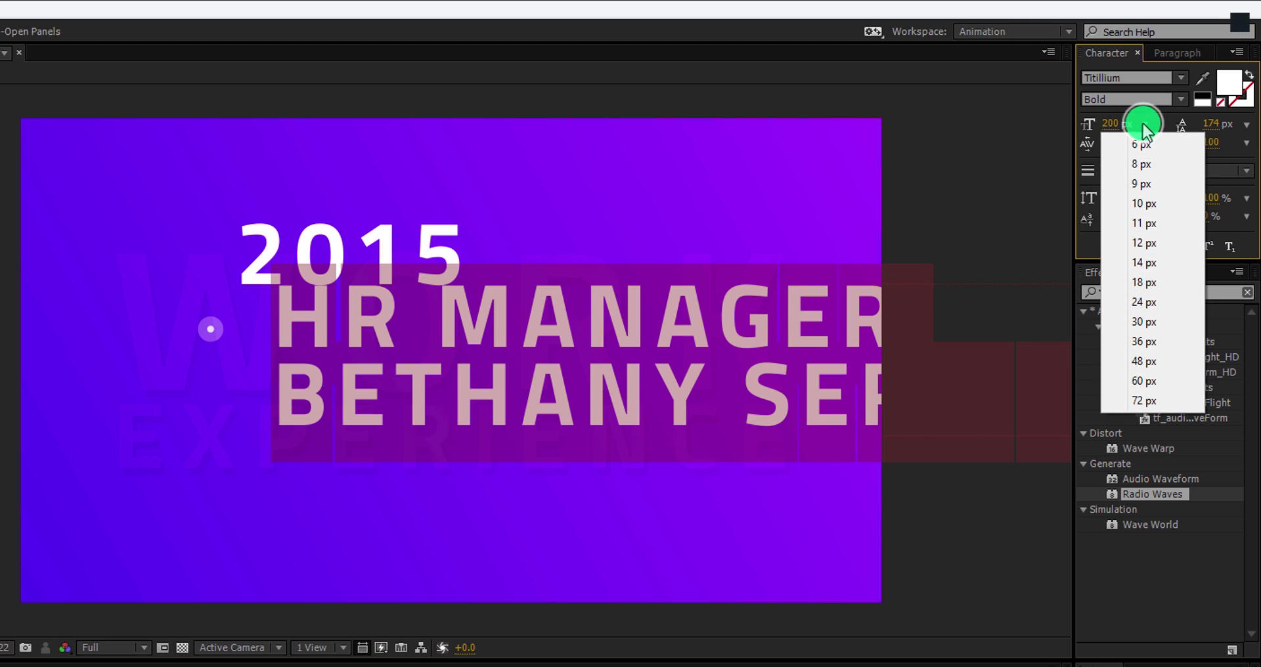
pyautogui.click(1142, 302)
pyautogui.click(1147, 360)
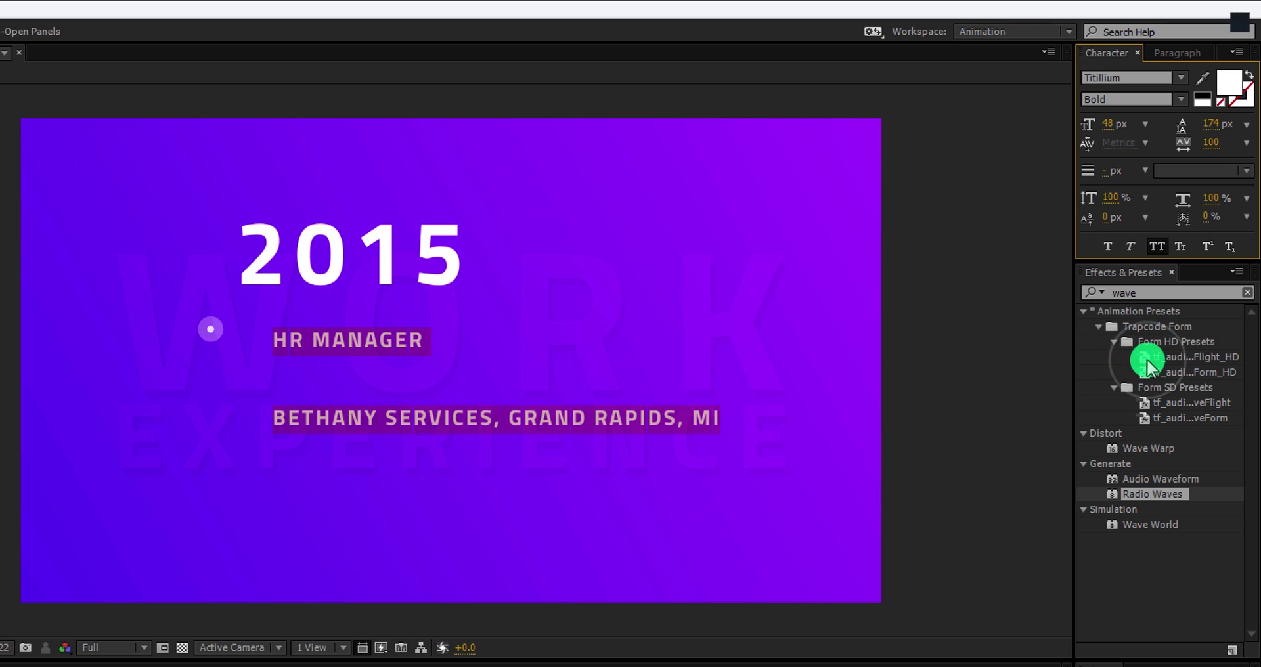
# Step: Set the BETHANY SERVICES line to 24 px in the Light style
pyautogui.tripleClick(470, 413)
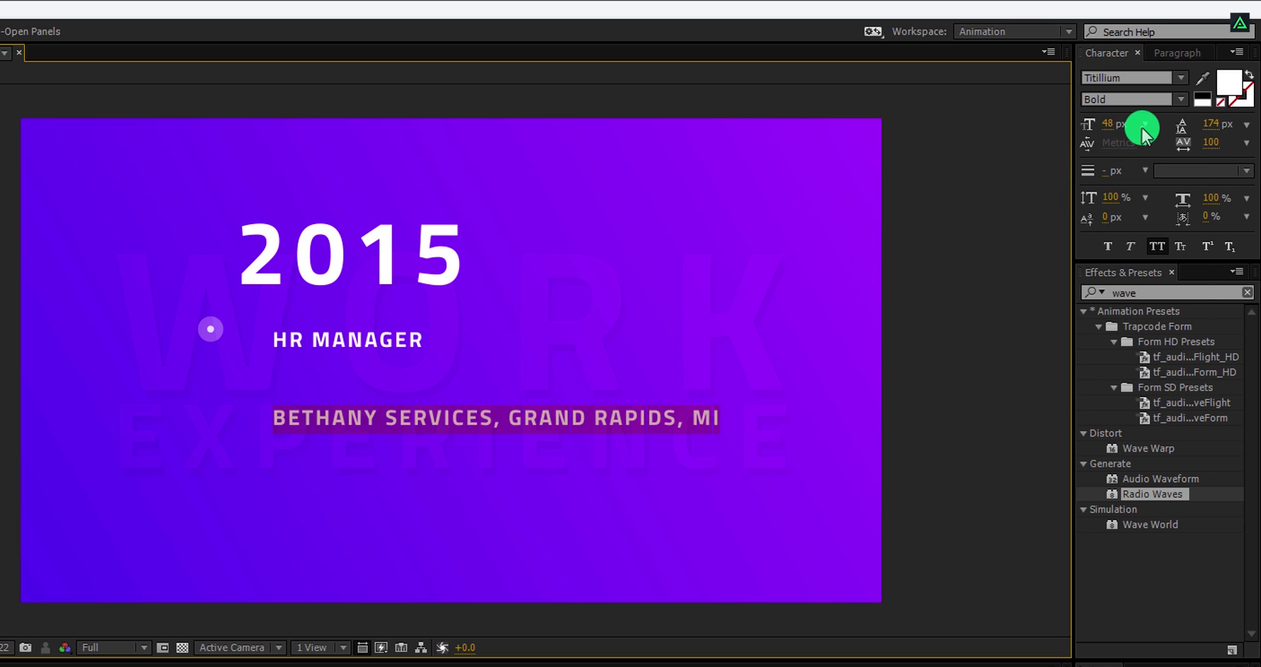
pyautogui.click(1143, 135)
pyautogui.click(1144, 308)
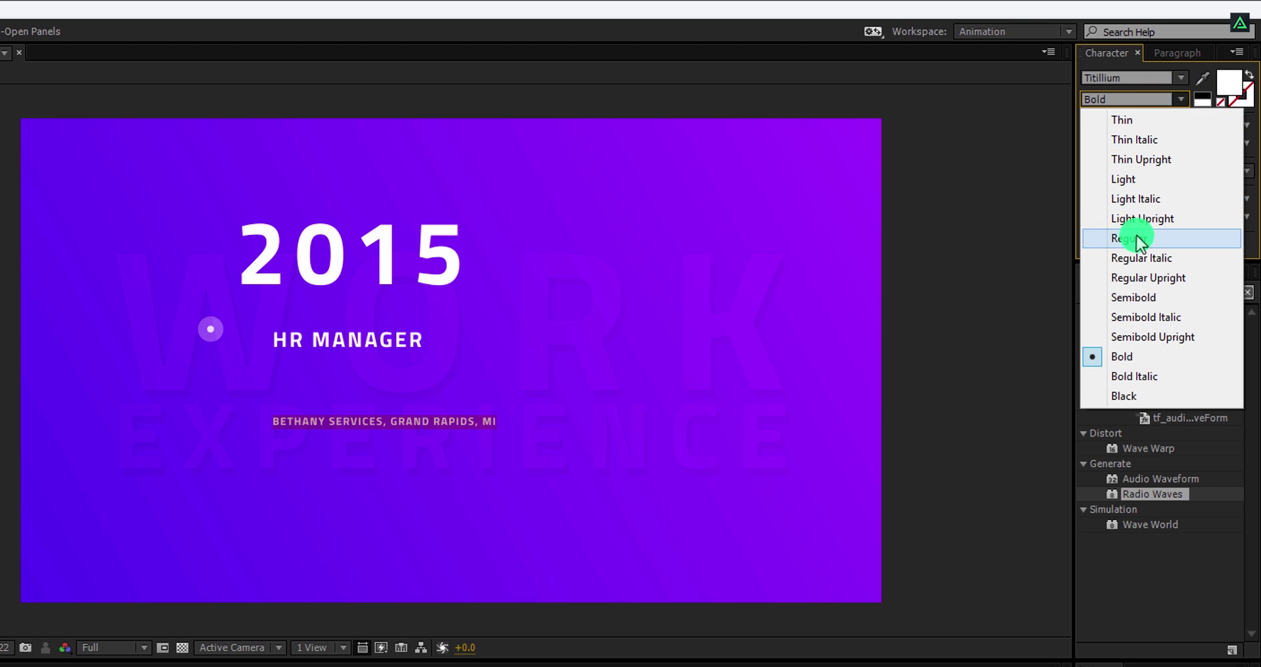
pyautogui.click(1144, 179)
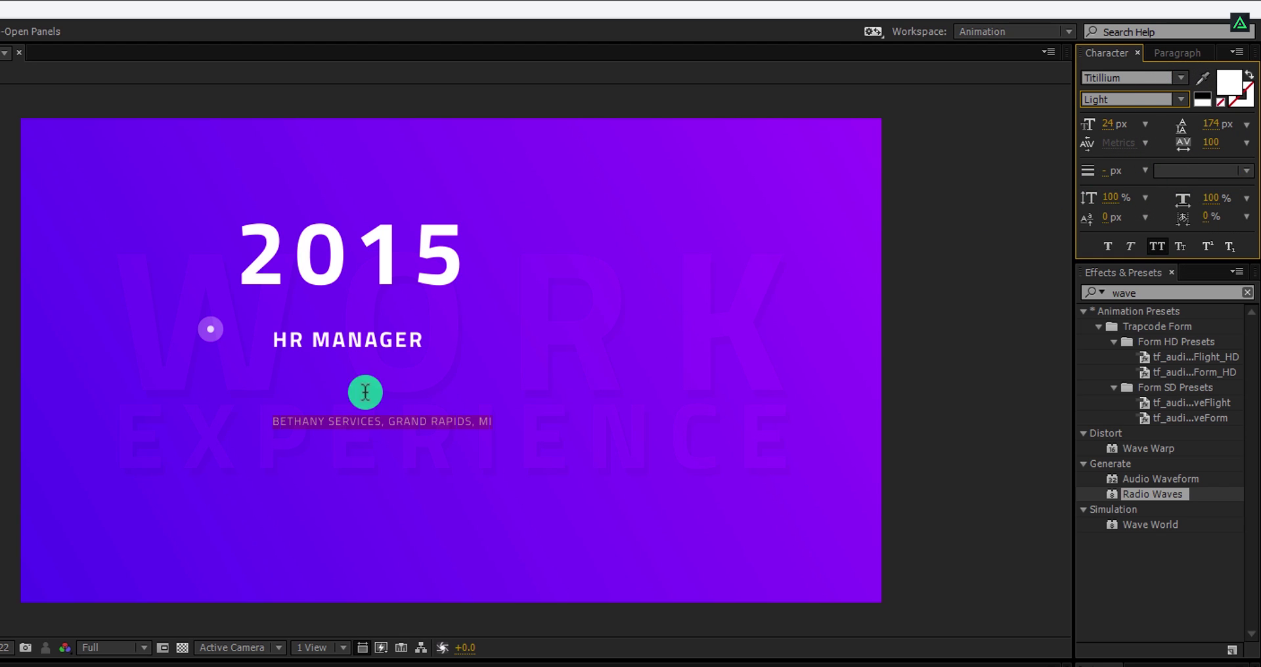
# Step: Set the leading of the HR MANAGER text to 34 px and move the text block closer beneath 2015
pyautogui.keyDown('shift'); pyautogui.click(276, 335); pyautogui.keyUp('shift')
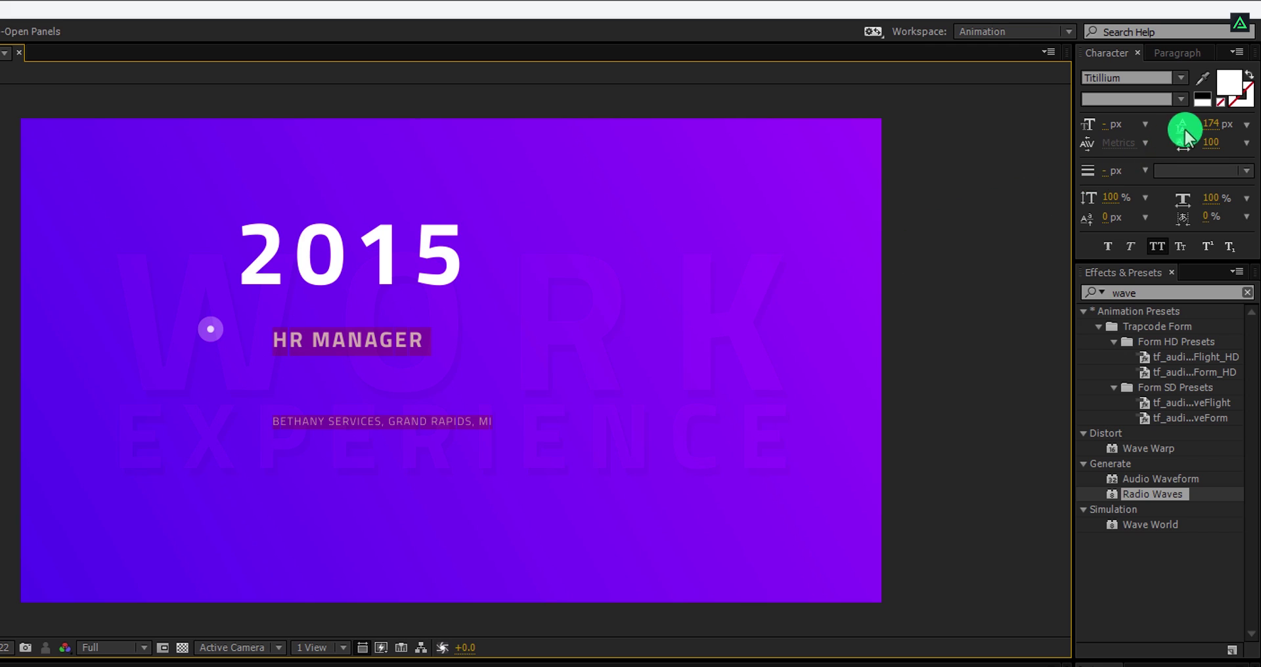
pyautogui.moveTo(1208, 123); pyautogui.dragTo(1122, 170)
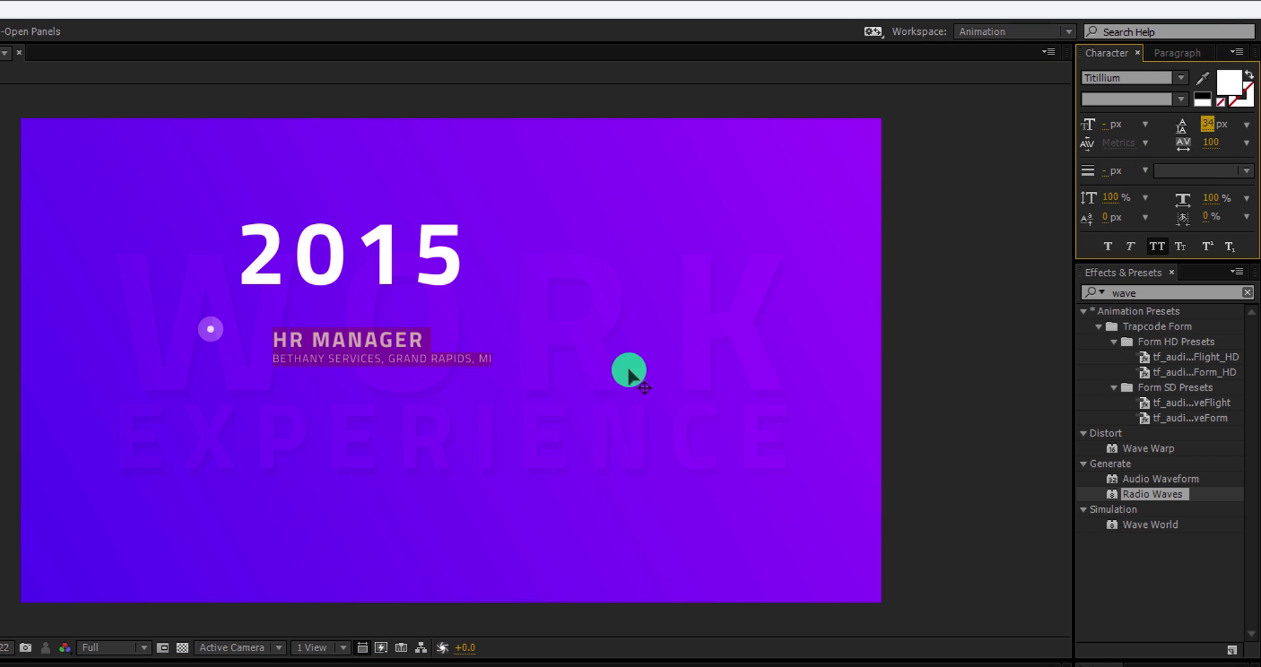
pyautogui.moveTo(476, 407); pyautogui.dragTo(495, 381)
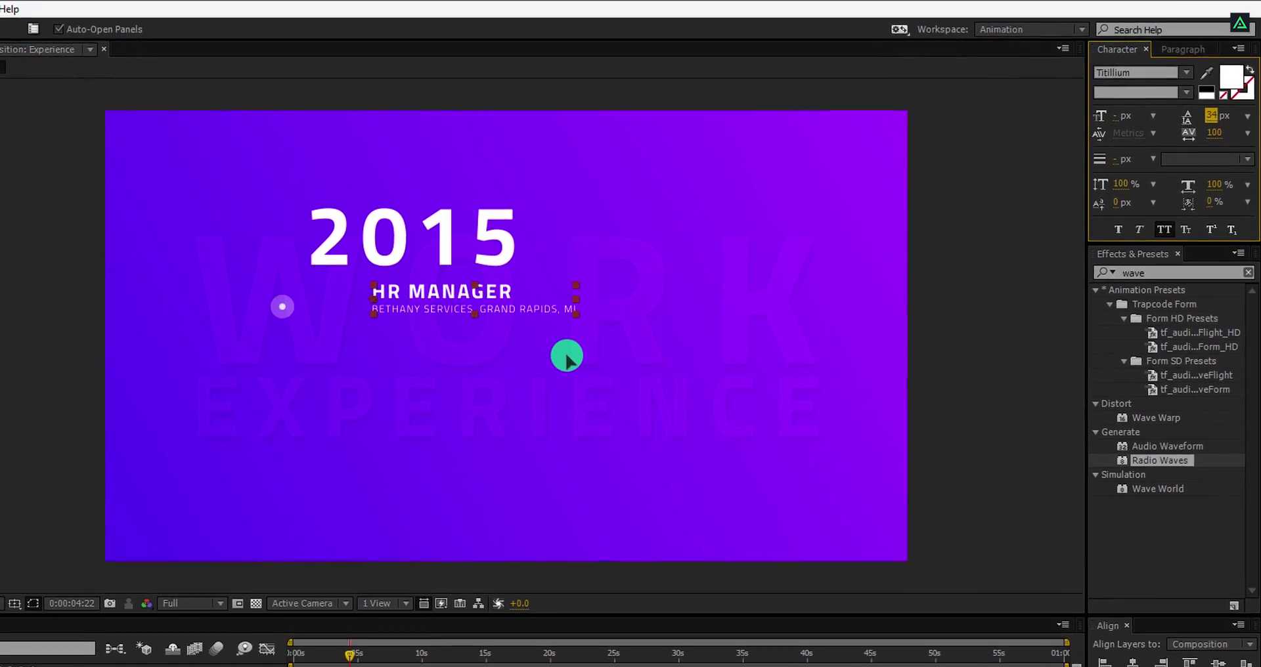
pyautogui.hotkey('ctrl', 'a')
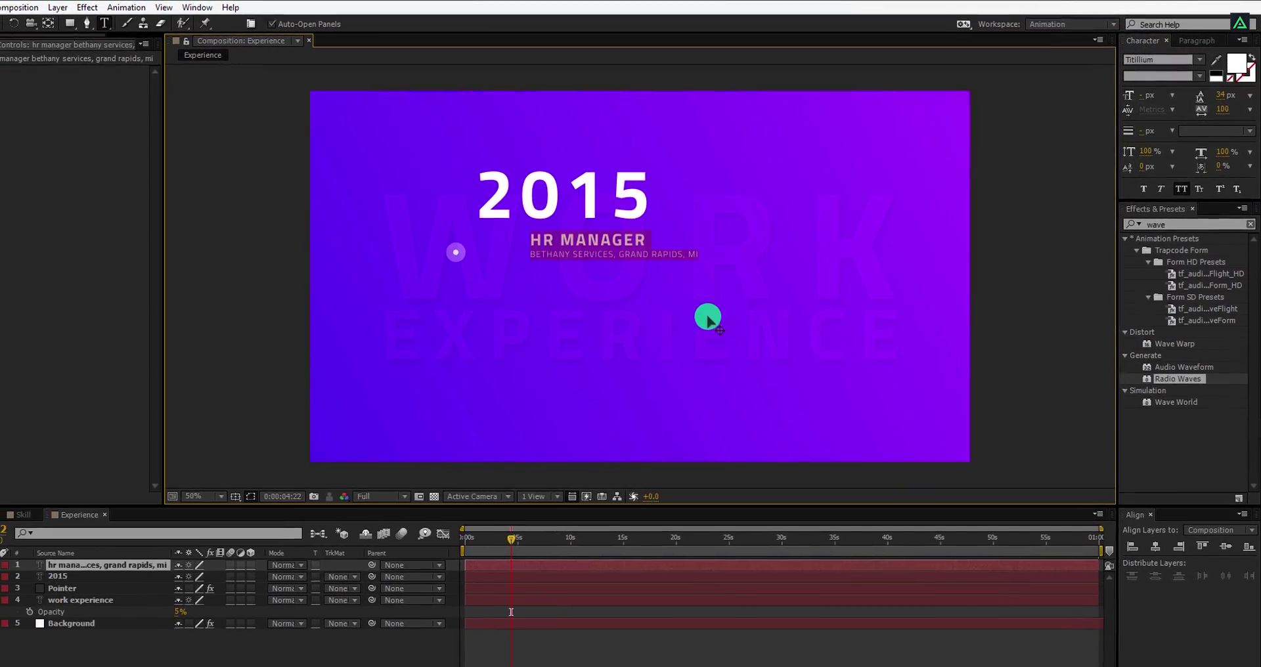
pyautogui.hotkey('ctrl', 'Return')
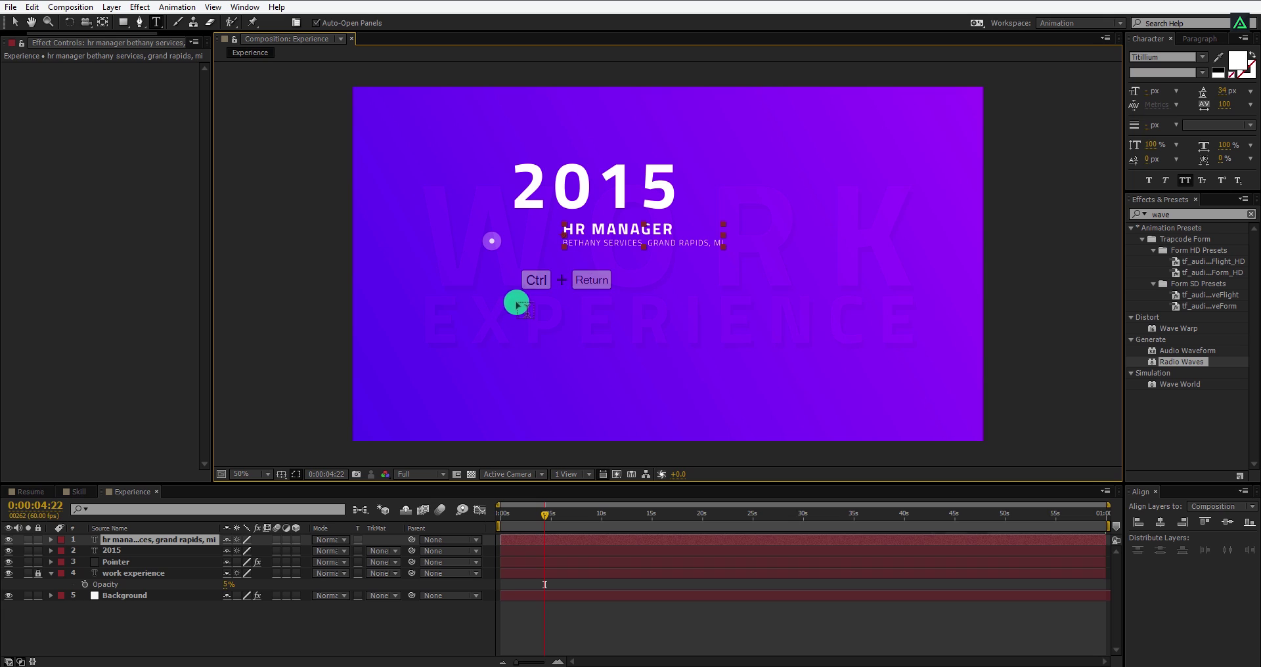
# Step: Add a three-line Lorem ipsum paragraph below the HR MANAGER text
pyautogui.click(526, 297)
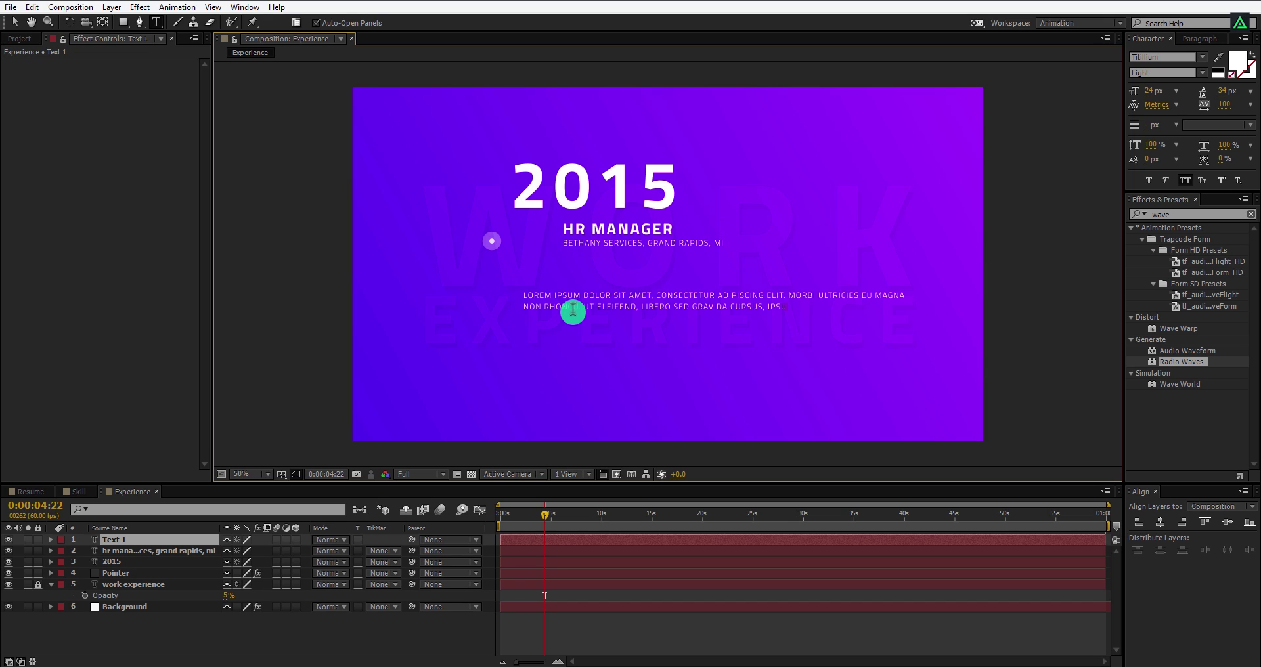
pyautogui.moveTo(1020, 302); pyautogui.dragTo(895, 307)
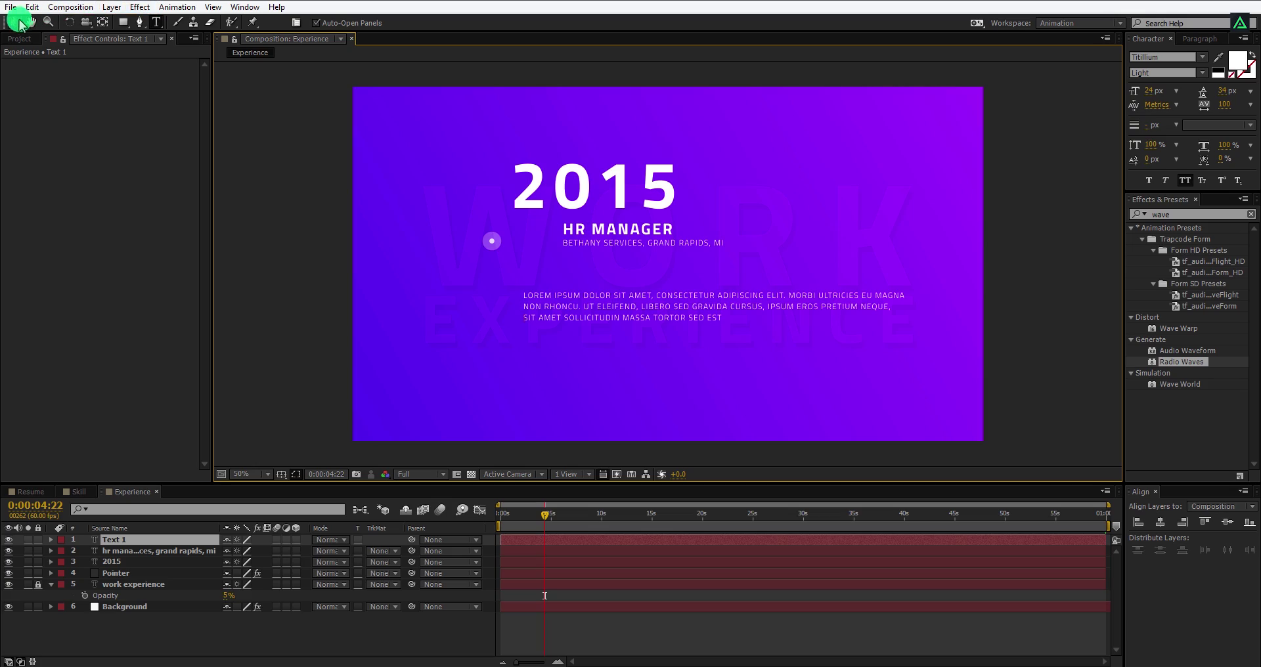
pyautogui.click(18, 24)
# Step: Move the Lorem ipsum paragraph just beneath the BETHANY SERVICES line and shift all three text layers left together
pyautogui.click(630, 308)
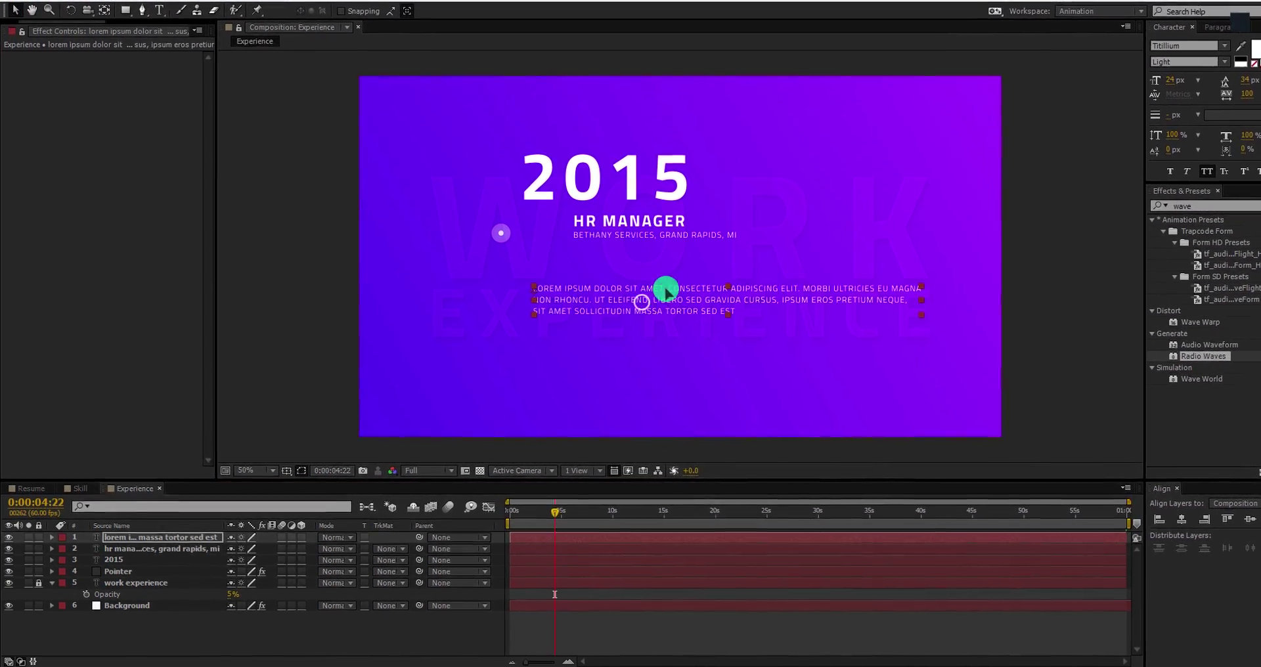
pyautogui.moveTo(668, 293); pyautogui.dragTo(732, 256)
pyautogui.keyDown('shift'); pyautogui.click(169, 548); pyautogui.keyUp('shift')
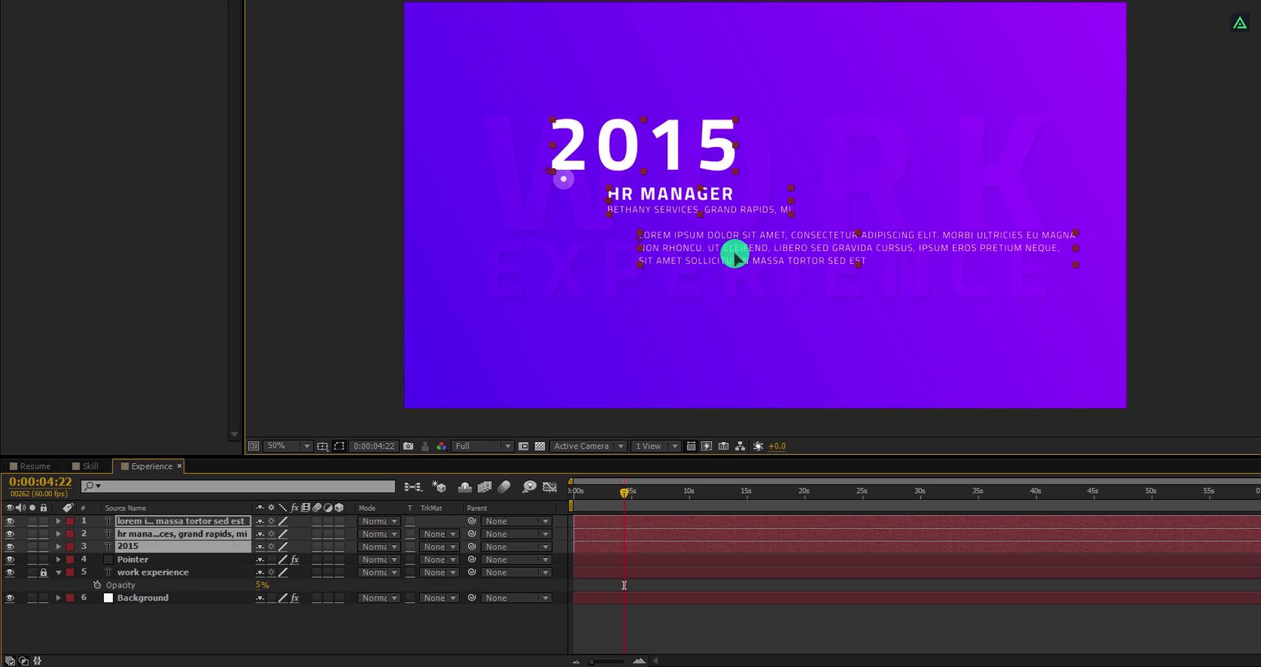
# Step: Place the Pointer layer's dot beside HR MANAGER and nudge it left together with the HR MANAGER and Lorem ipsum layers
pyautogui.click(127, 561)
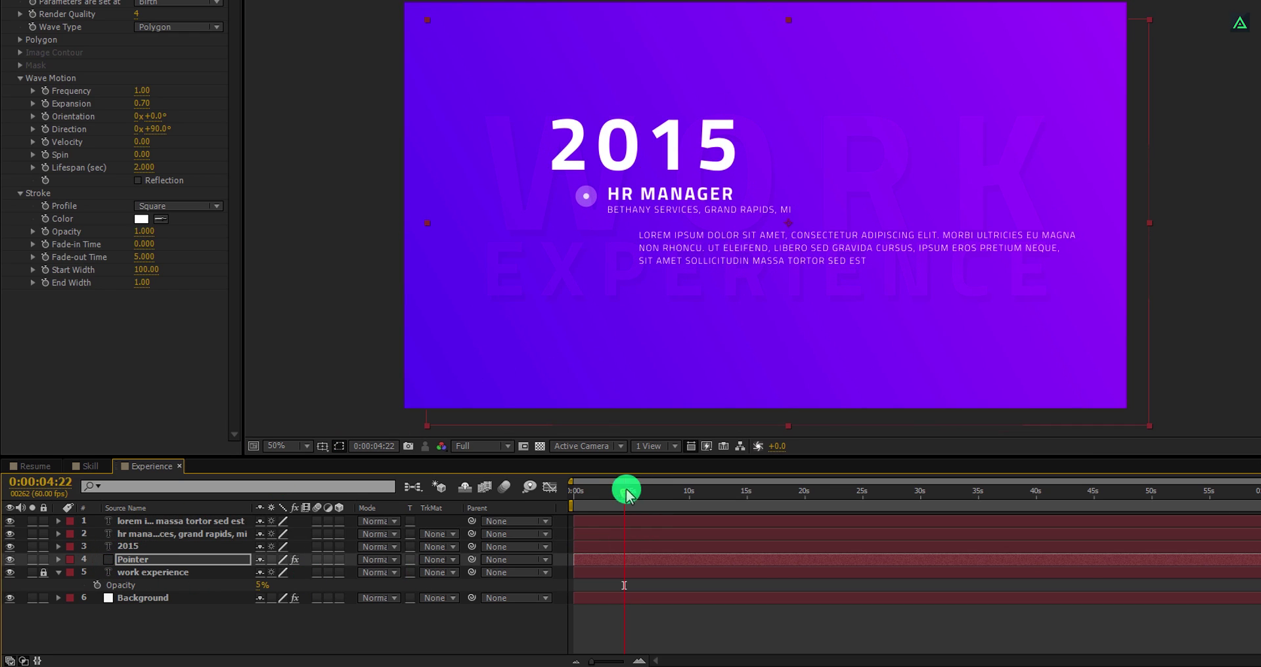
pyautogui.keyDown('ctrl'); pyautogui.click(142, 534); pyautogui.keyUp('ctrl')
pyautogui.keyDown('ctrl'); pyautogui.click(138, 522); pyautogui.keyUp('ctrl')
pyautogui.hotkey('shift', 'Left')
pyautogui.hotkey('shift', 'Left')
pyautogui.hotkey('shift', 'Left')
pyautogui.hotkey('shift', 'Left')
pyautogui.hotkey('shift', 'Left')
pyautogui.hotkey('shift', 'Left')
pyautogui.hotkey('shift', 'Left')
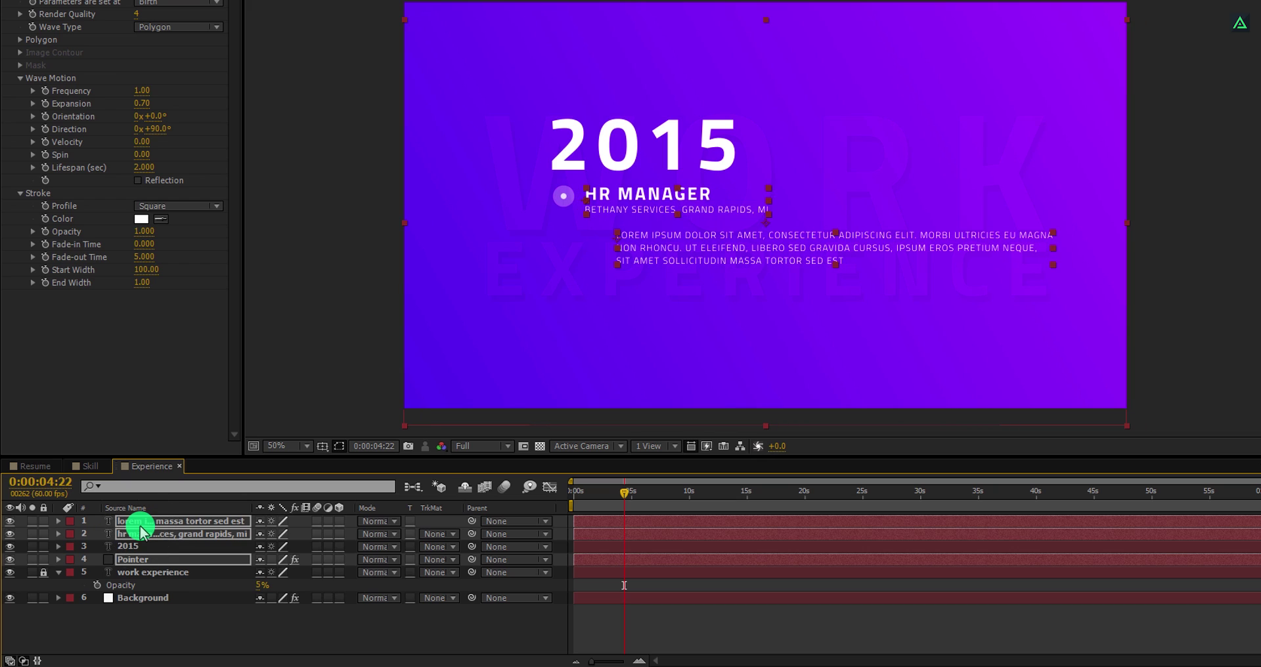
# Step: Nudge the Pointer and all three text layers down slightly and check the pulse early in the timeline
pyautogui.keyDown('ctrl'); pyautogui.click(141, 548); pyautogui.keyUp('ctrl')
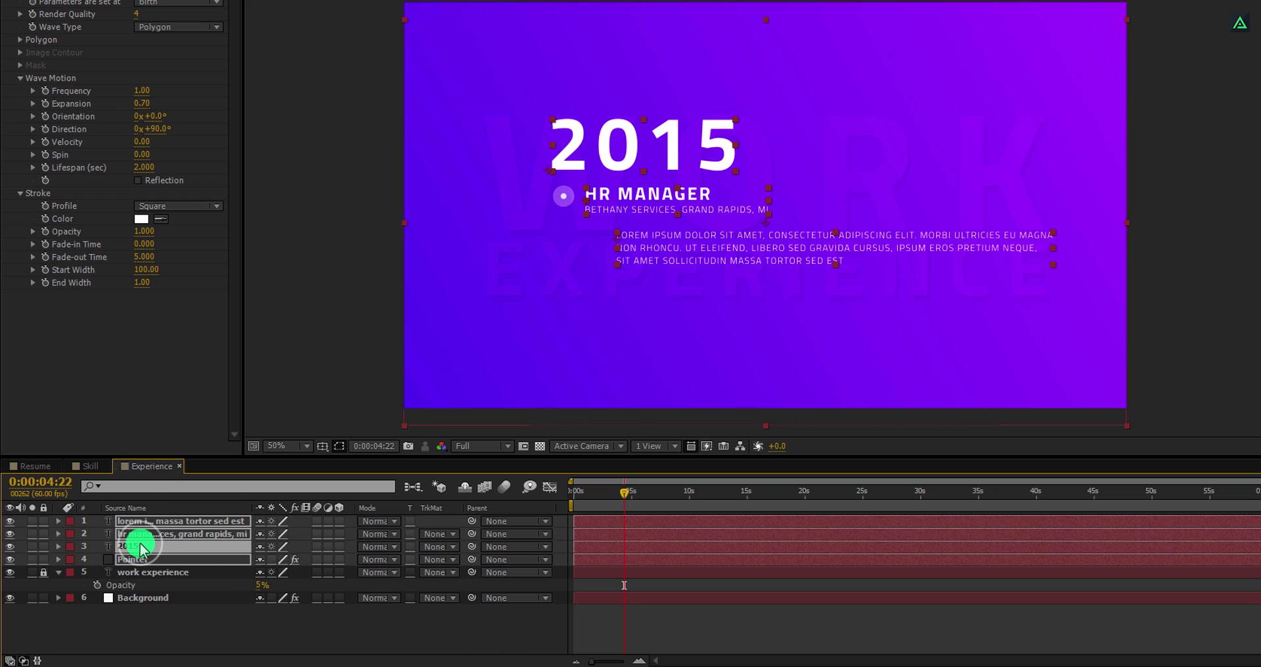
pyautogui.hotkey('shift', 'Down')
pyautogui.hotkey('shift', 'Down')
pyautogui.click(291, 630)
pyautogui.moveTo(585, 500)
pyautogui.mouseDown()
pyautogui.moveTo(738, 505)
pyautogui.moveTo(604, 503)
pyautogui.mouseUp()
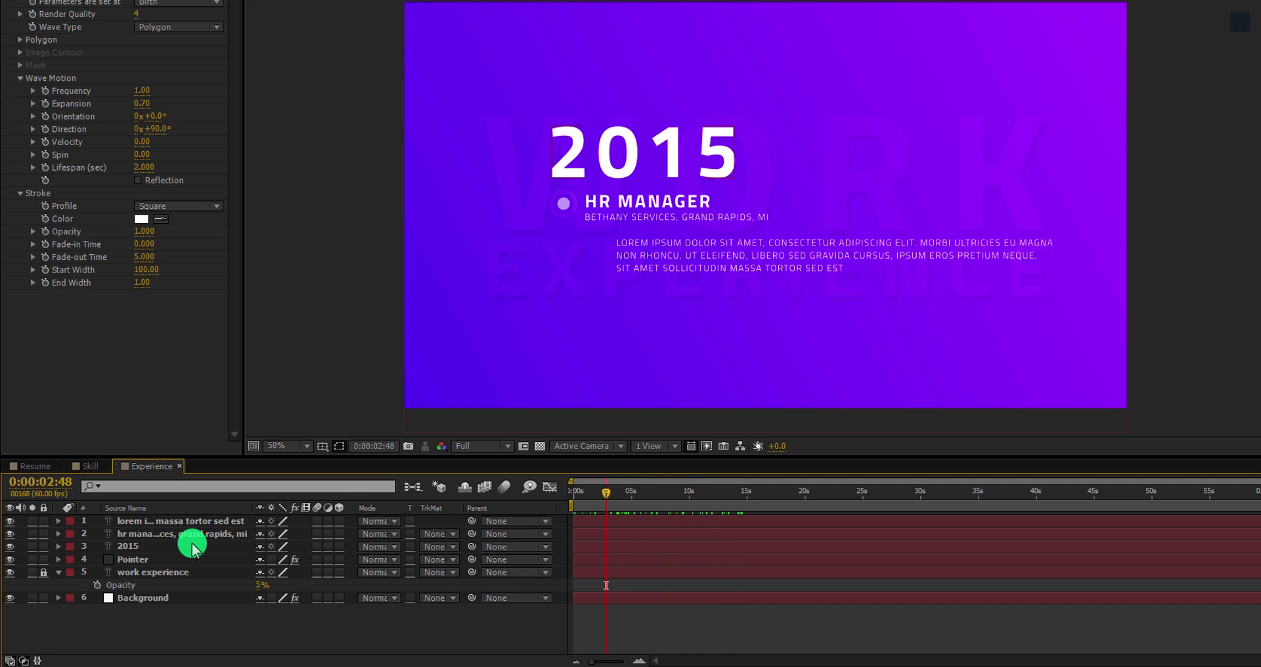
# Step: Set the 2015 layer's opacity to 50%
pyautogui.click(158, 555)
pyautogui.press('t')
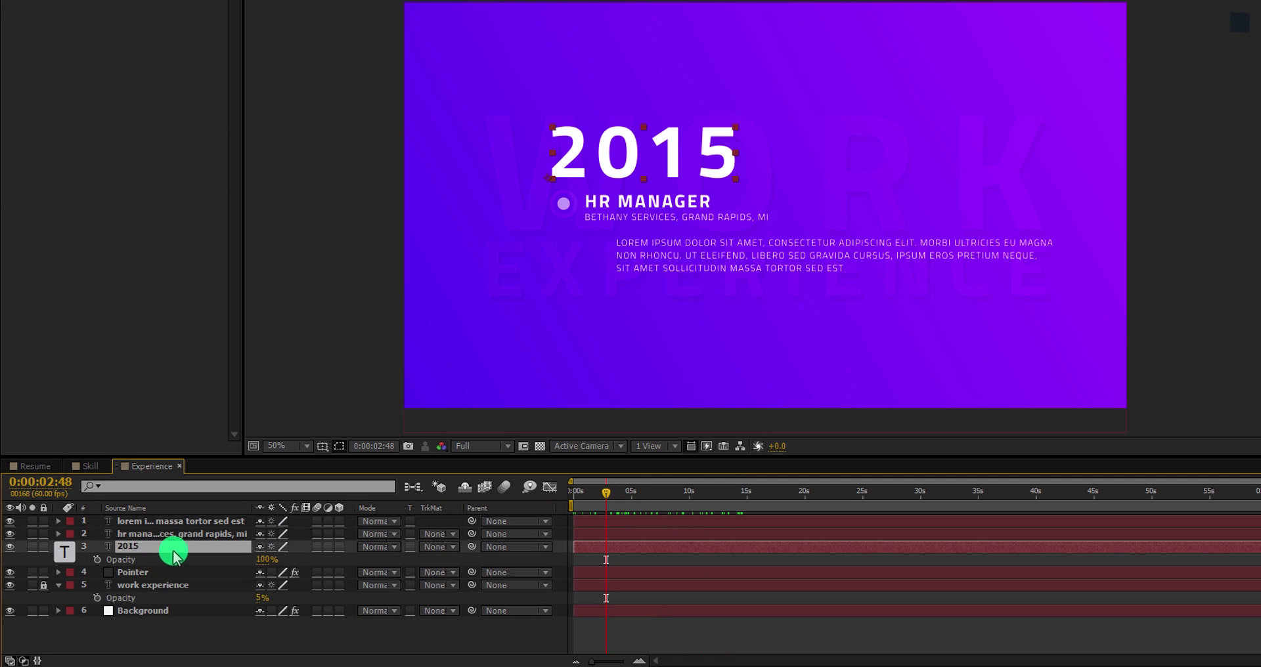
pyautogui.click(265, 561)
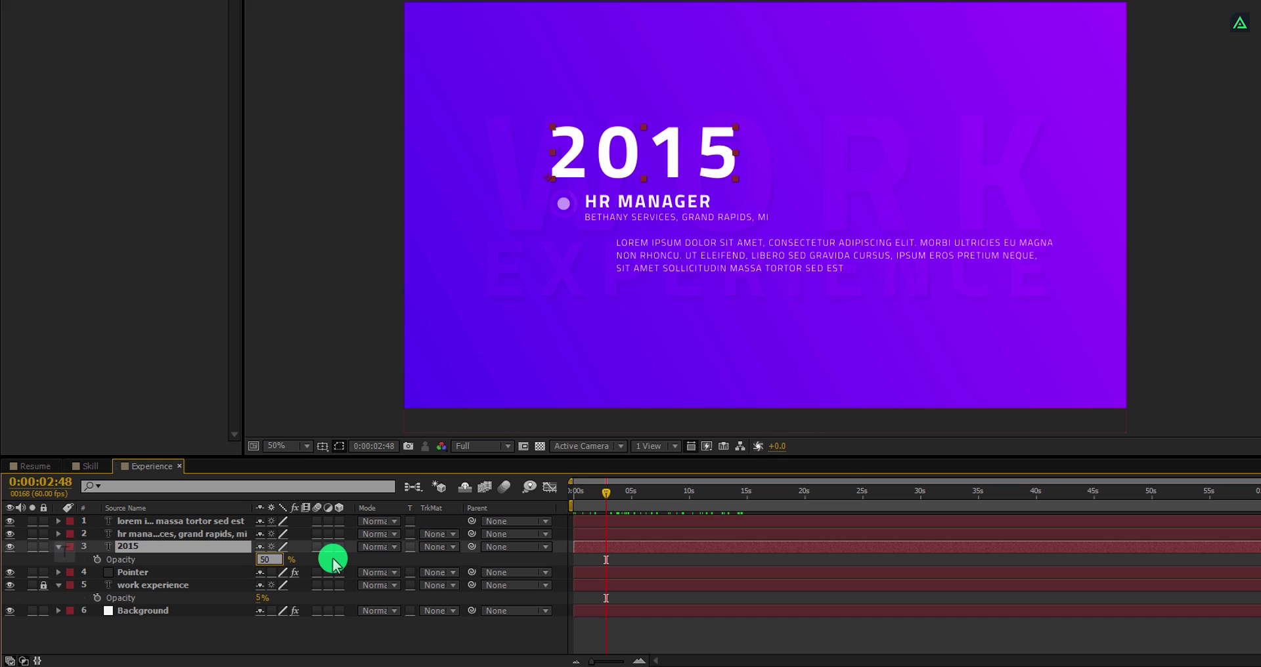
pyautogui.write('50')
pyautogui.press('Return')
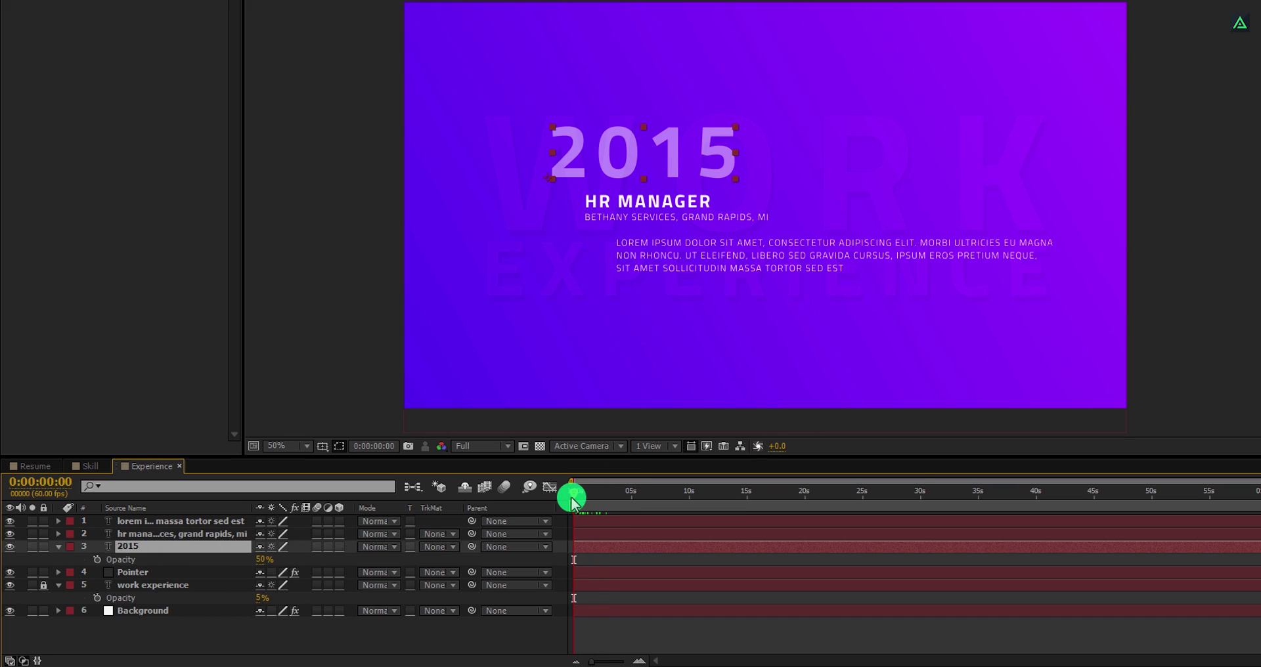
# Step: Find the Fade Up Characters preset and apply it to the 2015 layer at about 0:00:00:29
pyautogui.scroll(5, 573, 502)
pyautogui.click(597, 496)
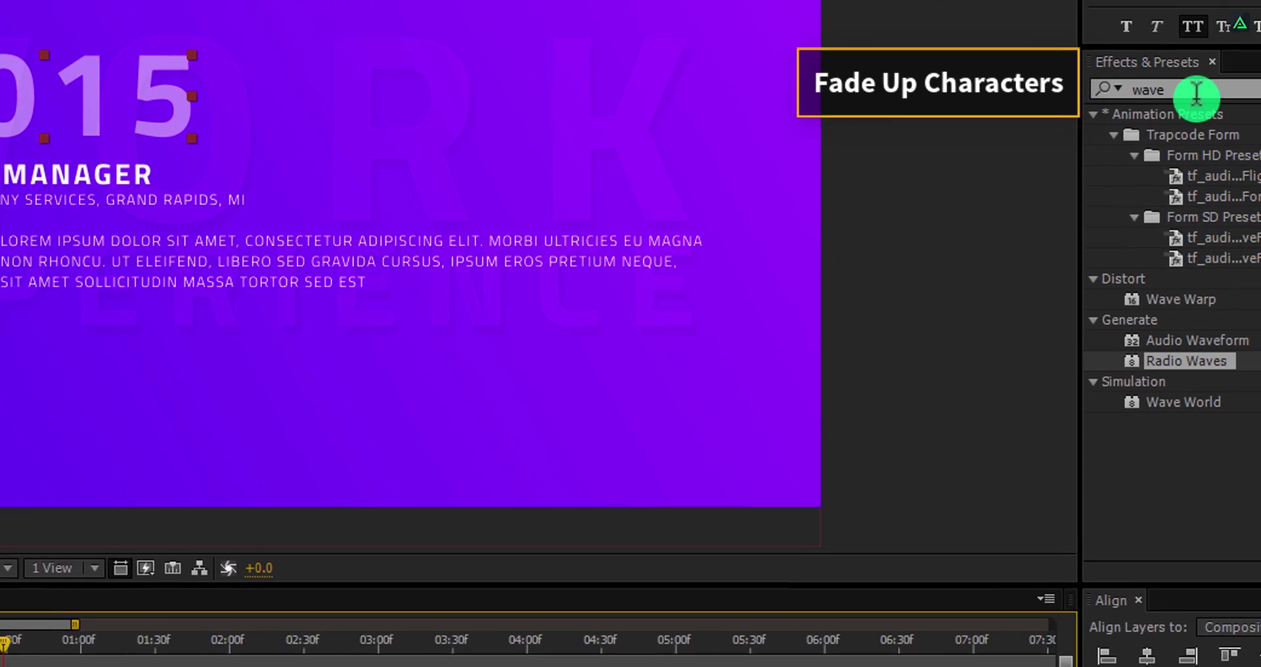
pyautogui.click(1196, 92)
pyautogui.write('fade')
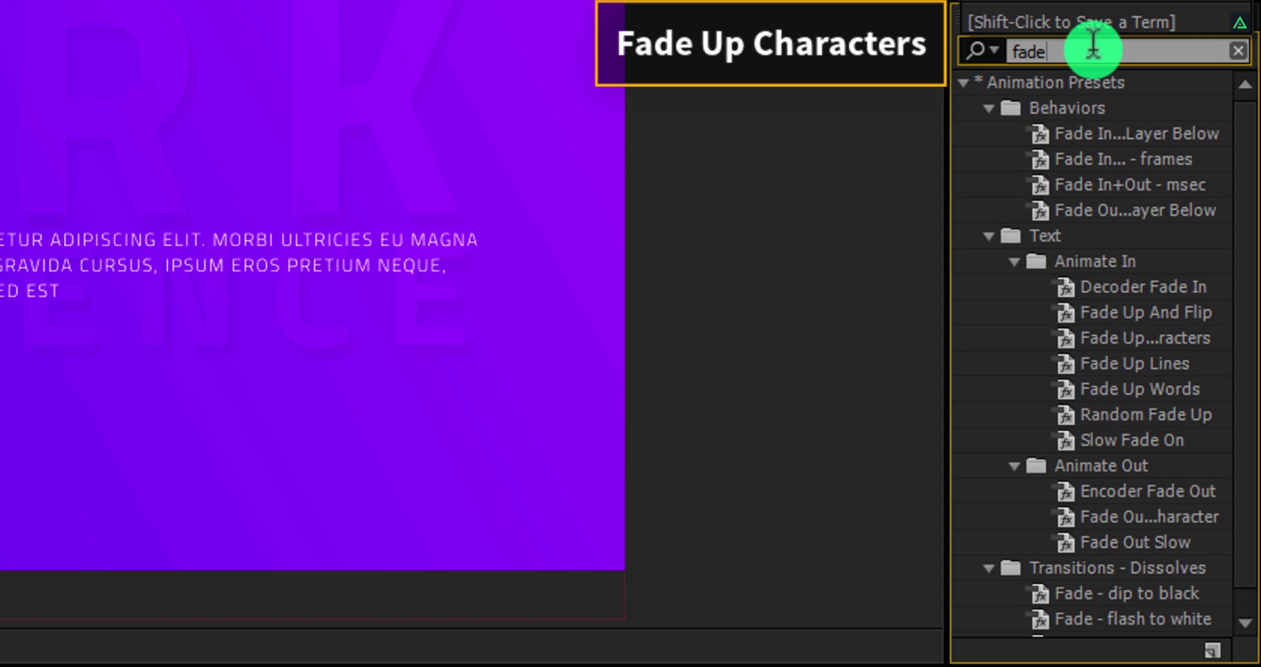
pyautogui.write(' up')
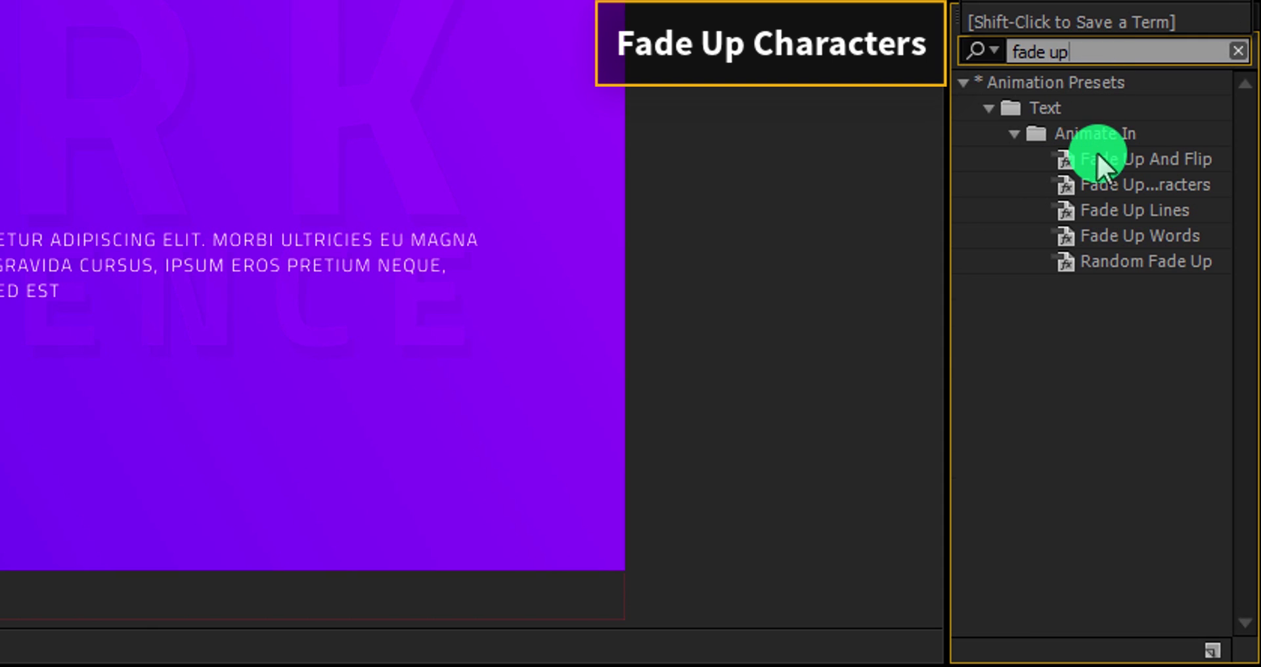
pyautogui.click(1099, 185)
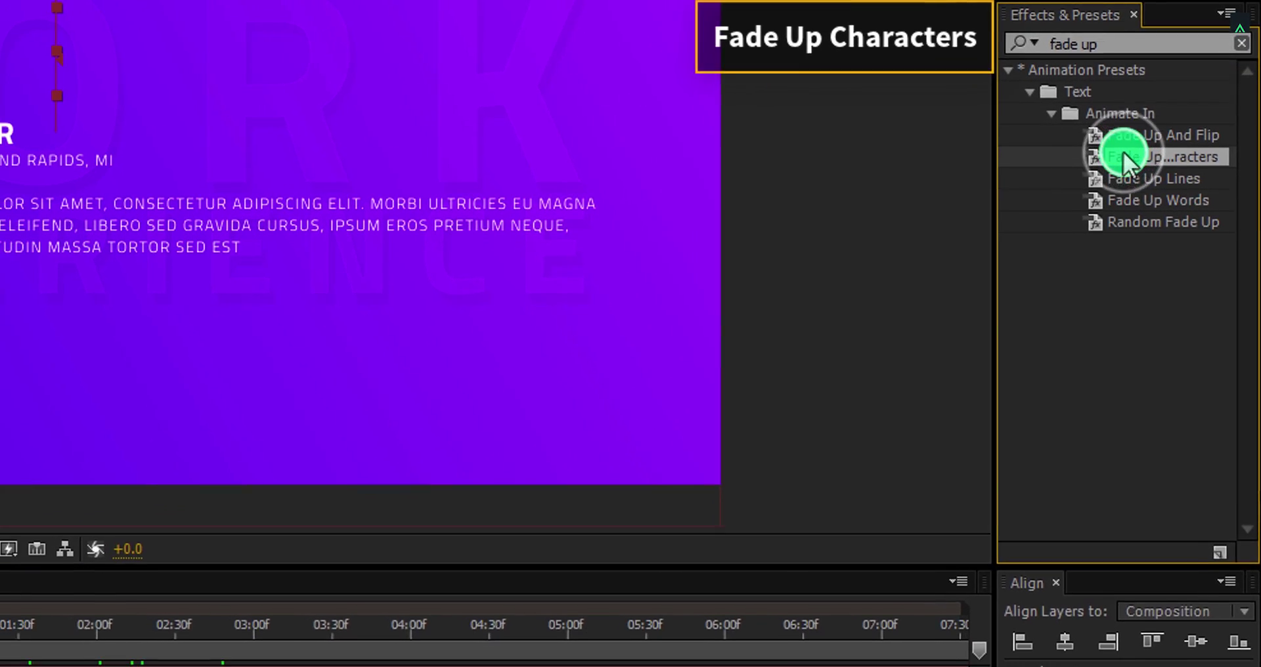
pyautogui.moveTo(1123, 151); pyautogui.dragTo(260, 500)
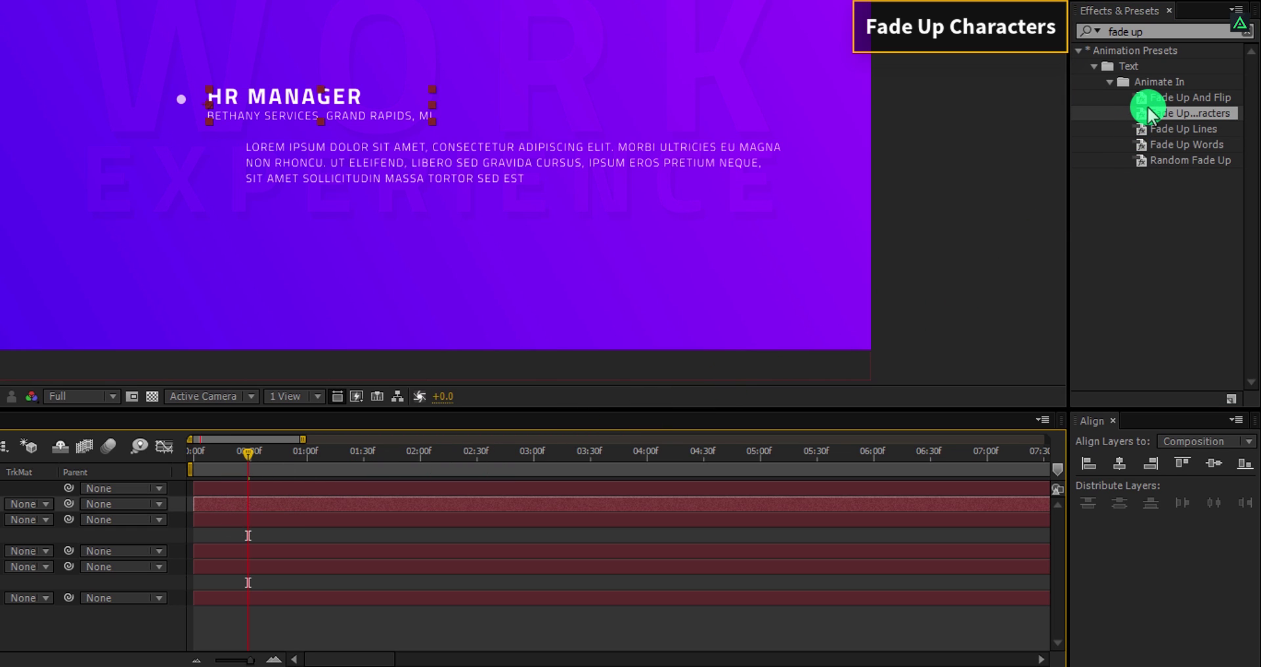
# Step: Apply Fade Up Characters to the HR MANAGER and Lorem ipsum layers at the same time
pyautogui.moveTo(1149, 118); pyautogui.dragTo(254, 486)
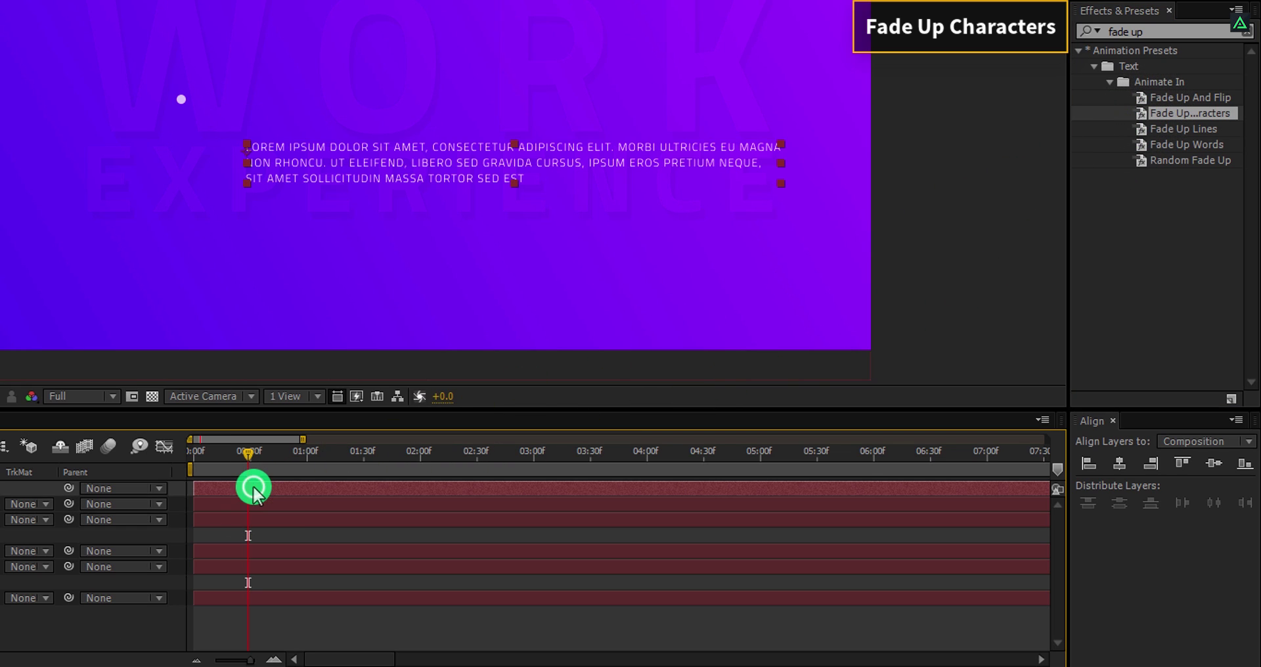
pyautogui.click(1147, 119)
pyautogui.moveTo(1148, 122); pyautogui.dragTo(237, 503)
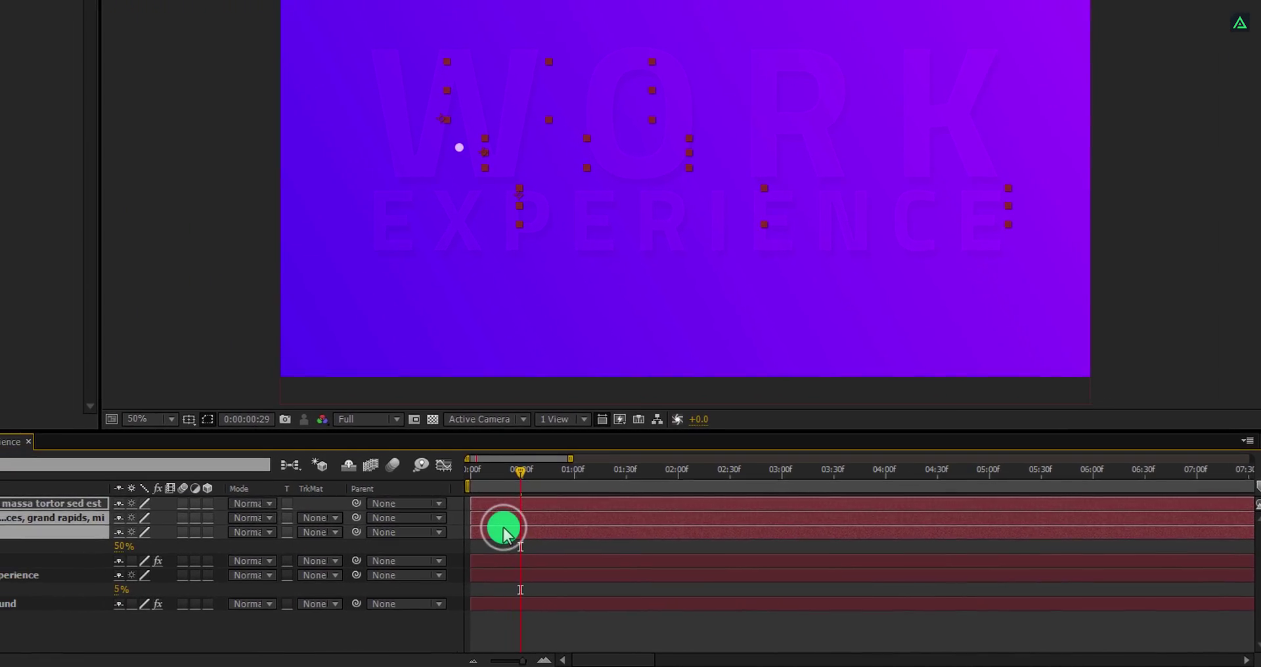
# Step: Move the final Range Selector Start keyframes to about 1:03 for 2015, 1:24 for HR MANAGER and 2:00 for Lorem ipsum
pyautogui.press('u')
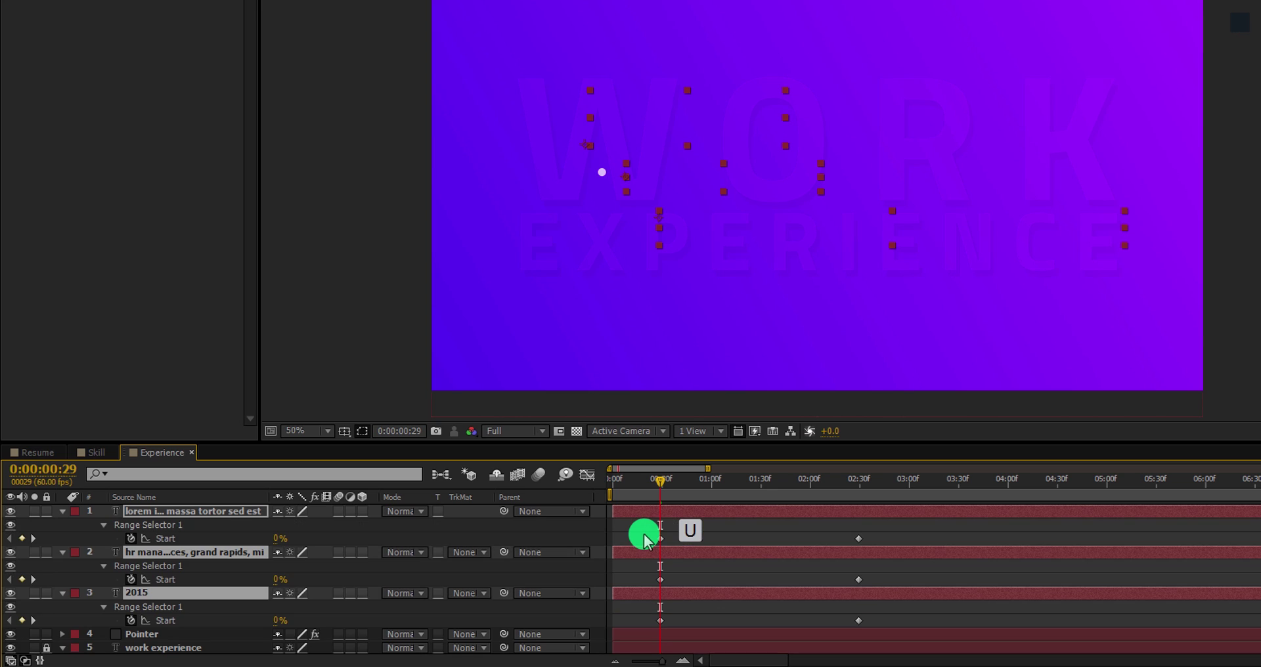
pyautogui.moveTo(671, 486); pyautogui.dragTo(850, 484)
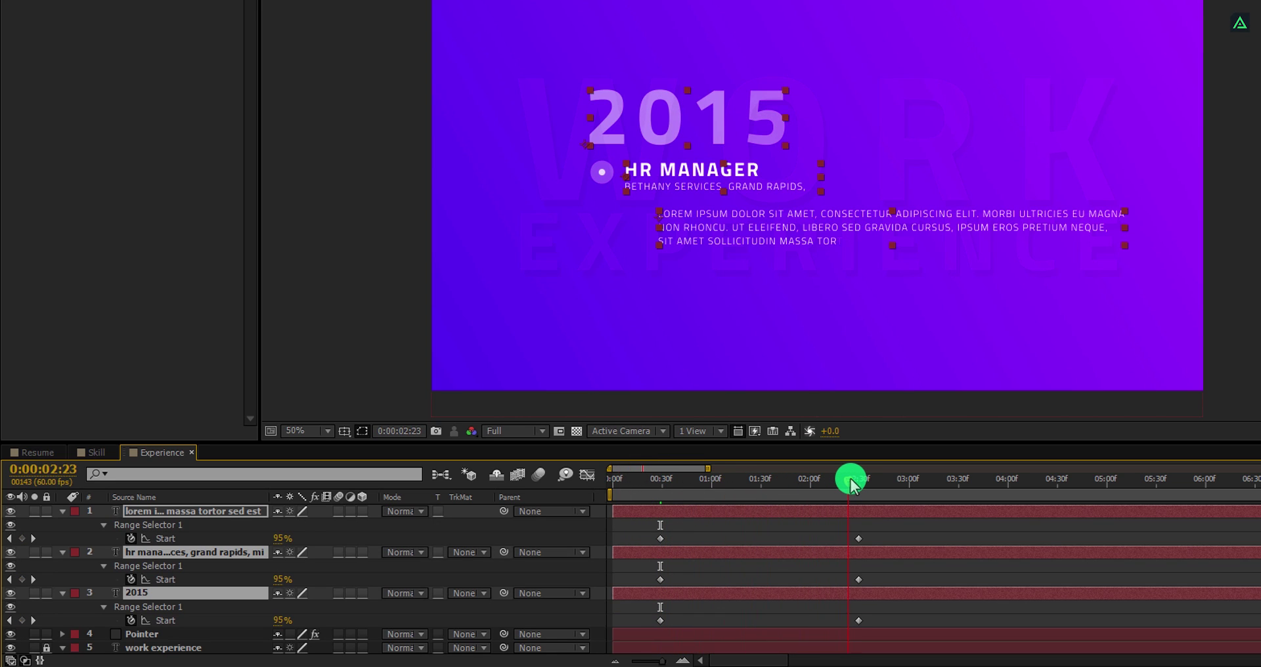
pyautogui.click(879, 620)
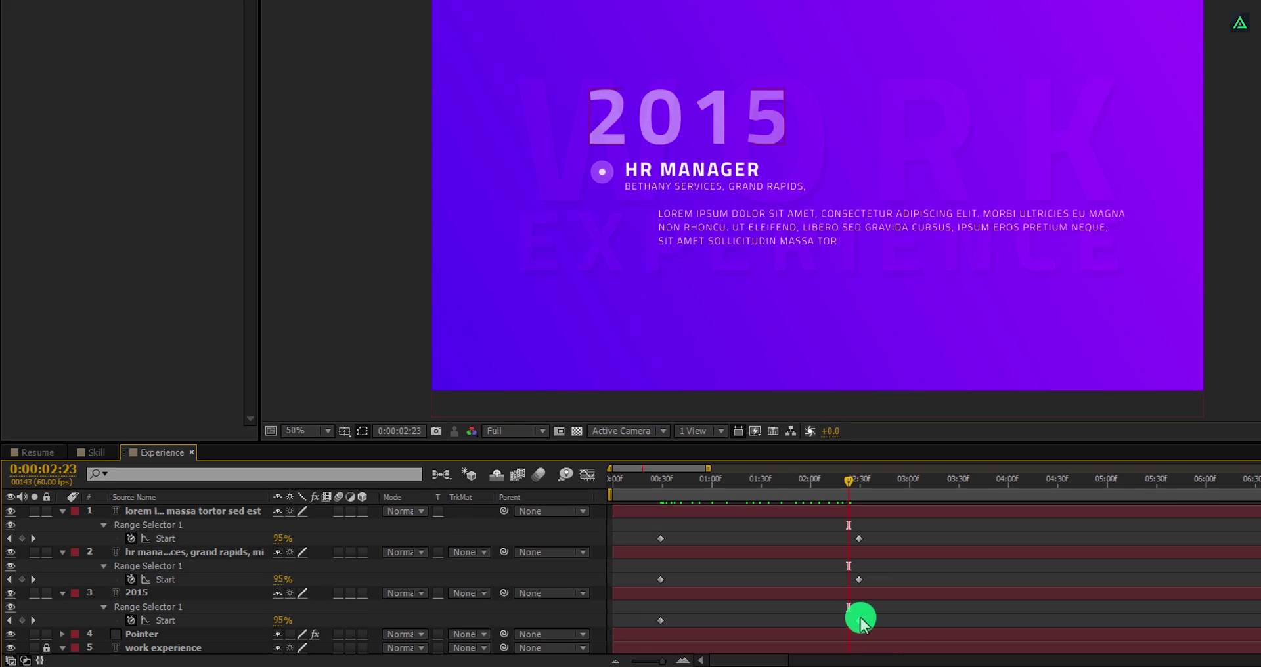
pyautogui.moveTo(858, 621); pyautogui.dragTo(733, 620)
pyautogui.moveTo(717, 470); pyautogui.dragTo(839, 479)
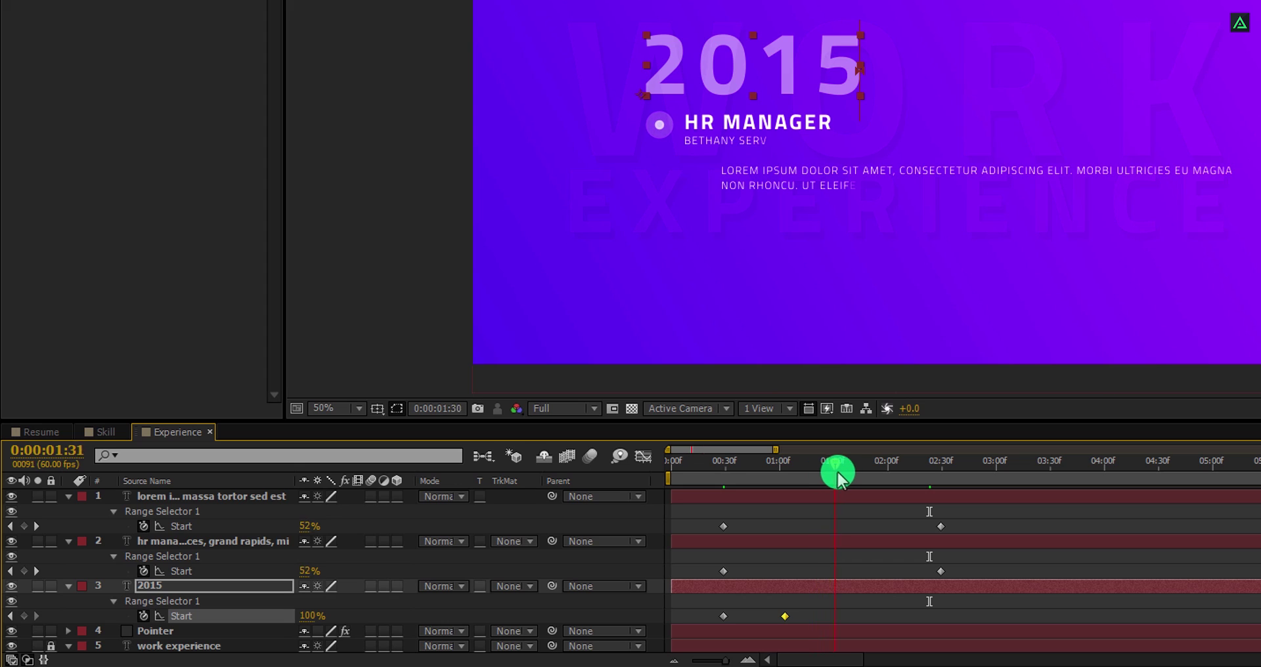
pyautogui.moveTo(941, 573); pyautogui.dragTo(823, 572)
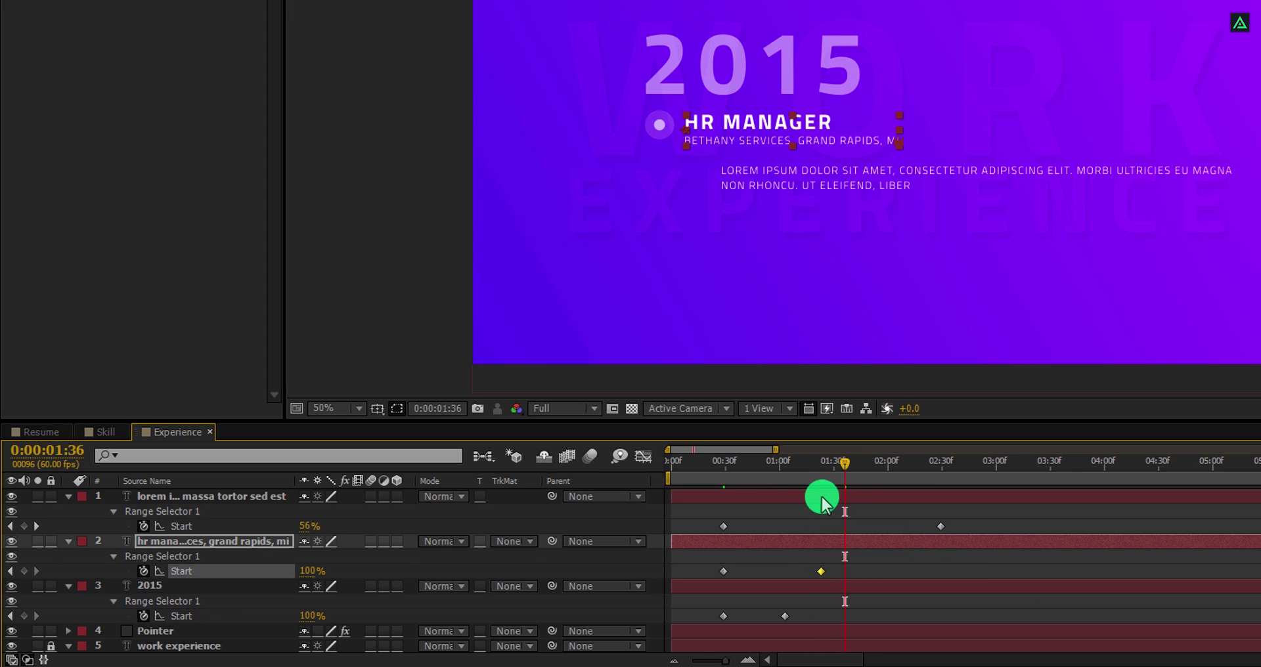
pyautogui.moveTo(740, 465); pyautogui.dragTo(898, 479)
pyautogui.moveTo(940, 526); pyautogui.dragTo(885, 530)
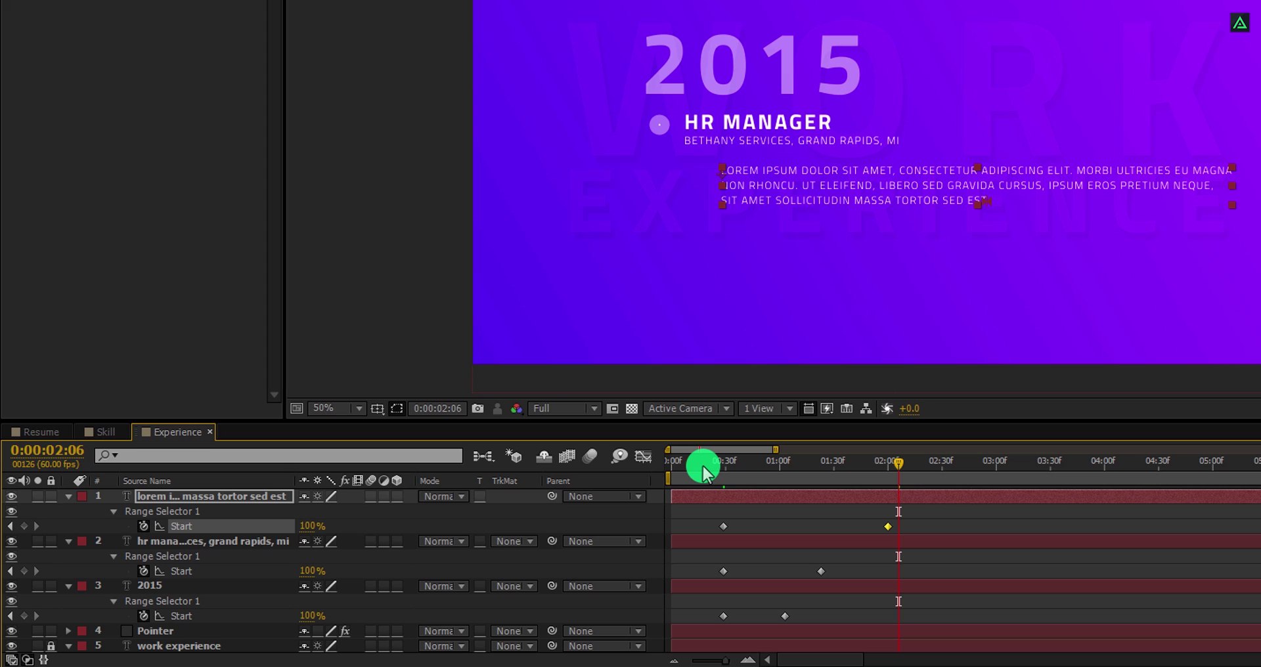
# Step: Apply Easy Ease to all the Range Selector Start keyframes of the three text layers
pyautogui.moveTo(914, 512); pyautogui.dragTo(720, 622)
pyautogui.rightClick(722, 623)
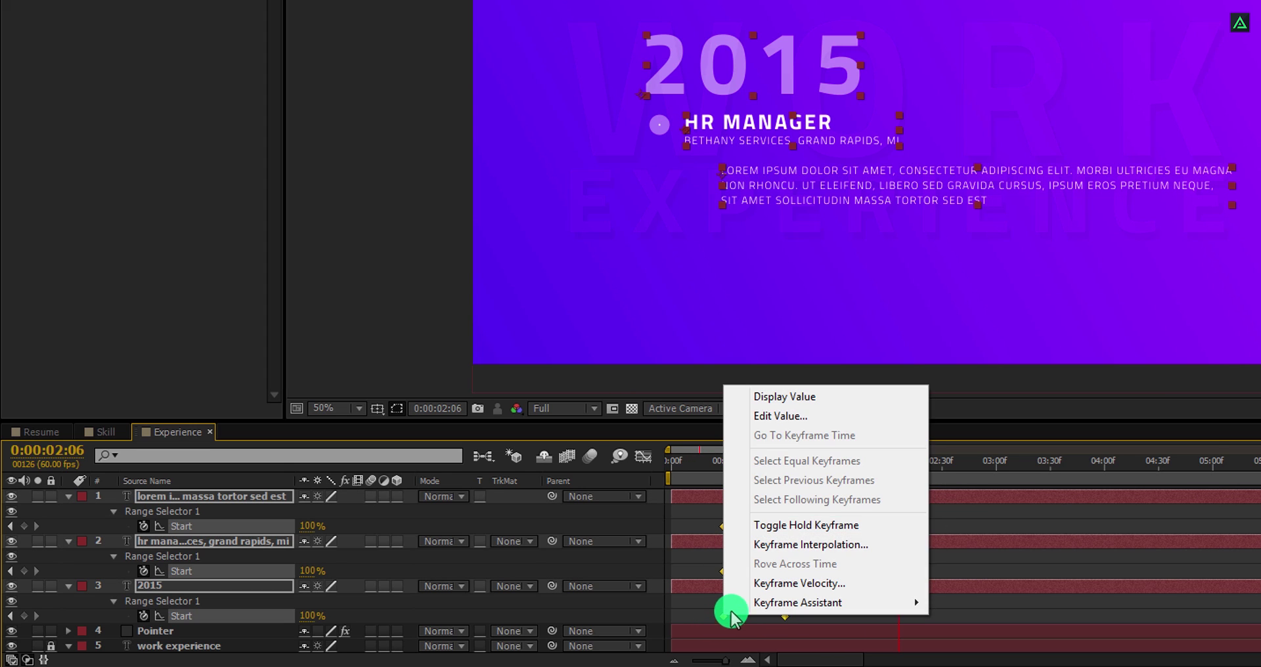
pyautogui.moveTo(746, 597)
pyautogui.click(1036, 489)
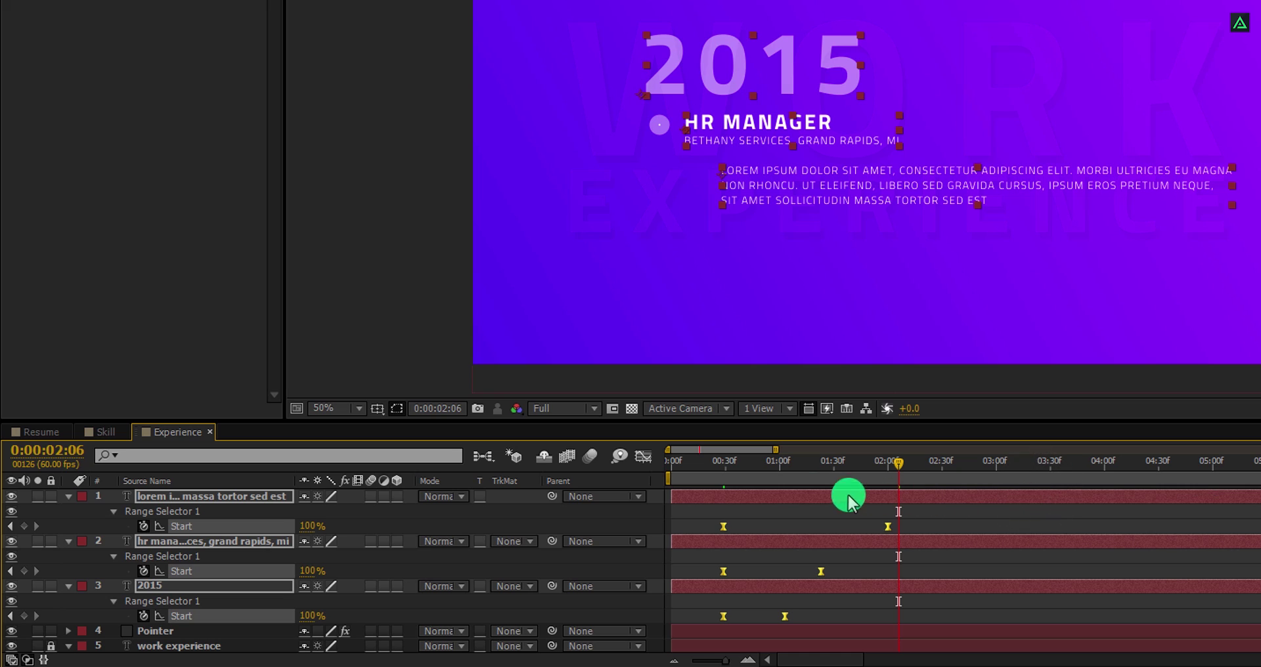
# Step: Reshape the Start speed curves so they peak early with a long slow finish, and preview the text reveal
pyautogui.click(650, 455)
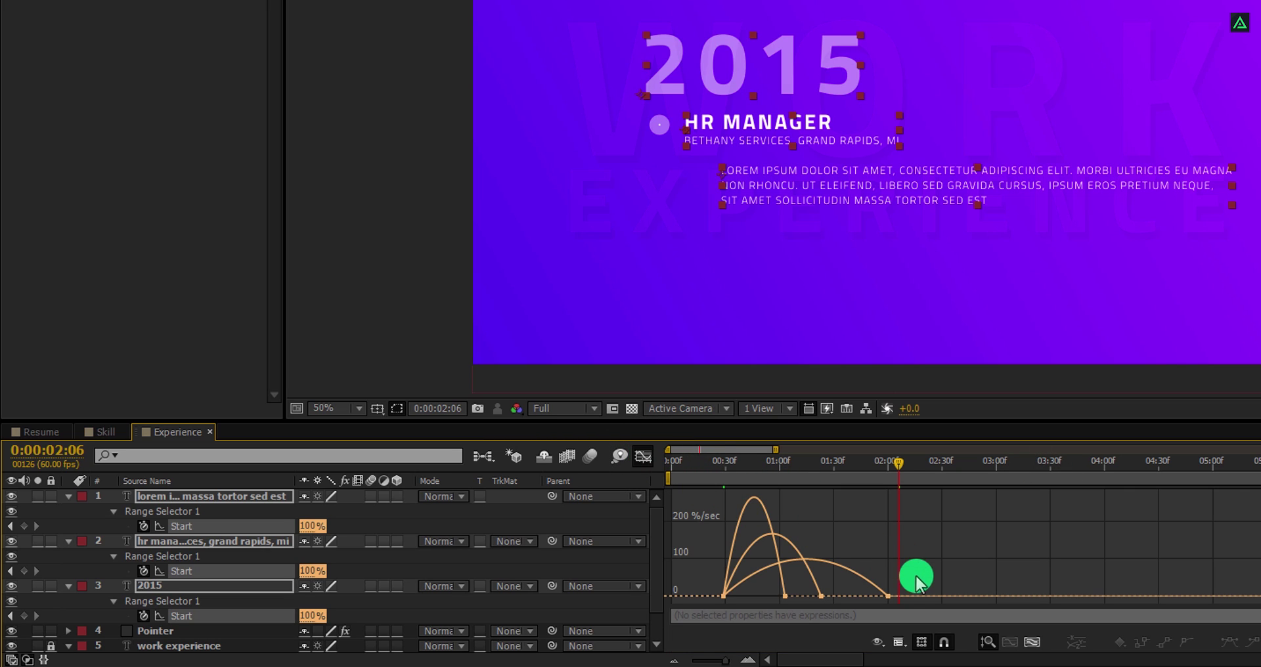
pyautogui.moveTo(916, 578); pyautogui.dragTo(776, 589)
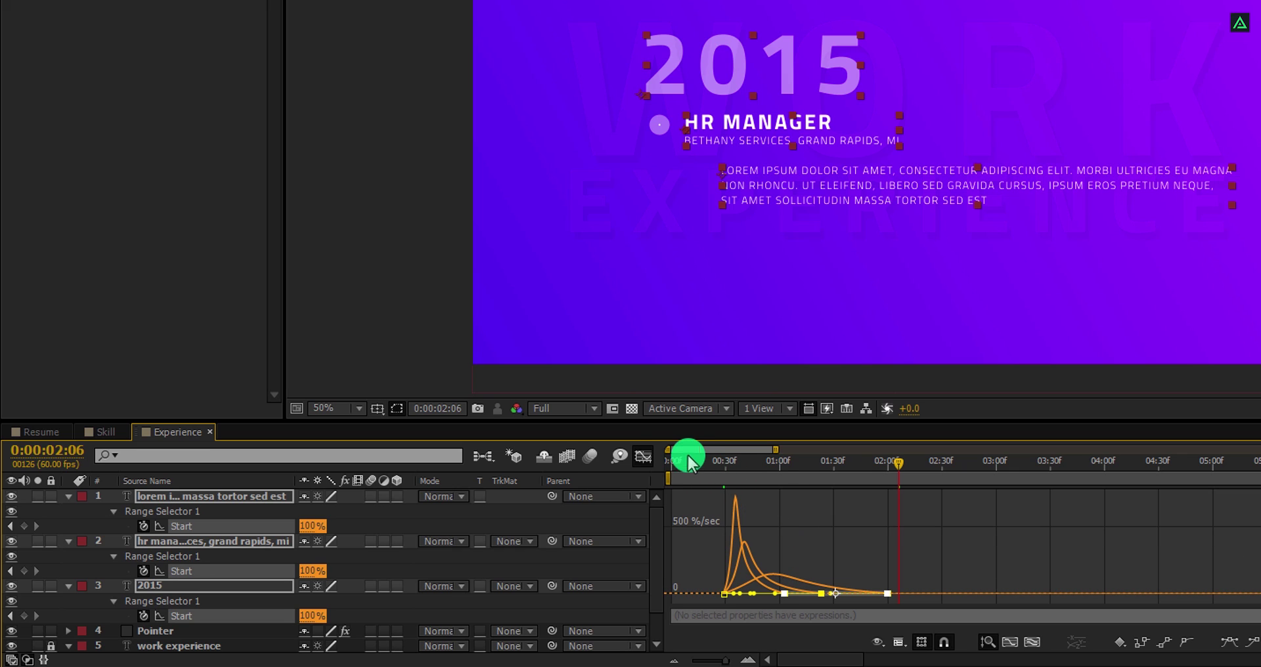
pyautogui.click(647, 455)
pyautogui.moveTo(716, 463); pyautogui.dragTo(1000, 468)
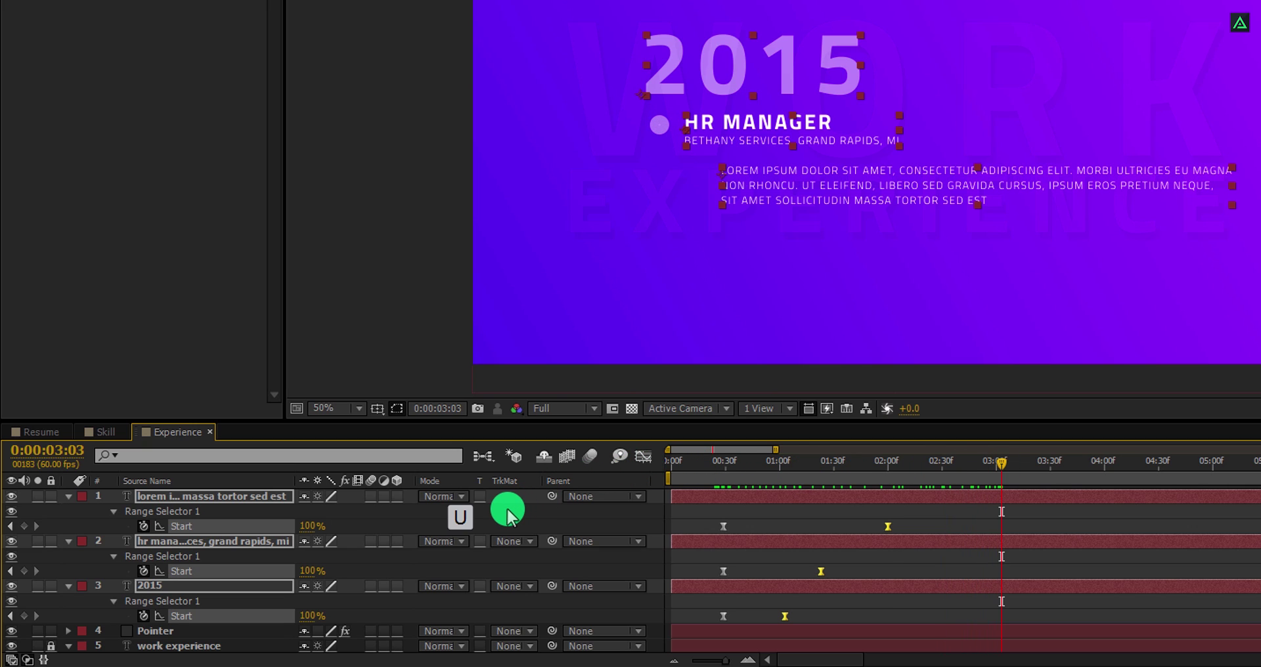
# Step: Collapse the keyframe properties and pre-compose the Pointer and three text layers as Experience_001, moving all attributes
pyautogui.press('u')
pyautogui.click(304, 613)
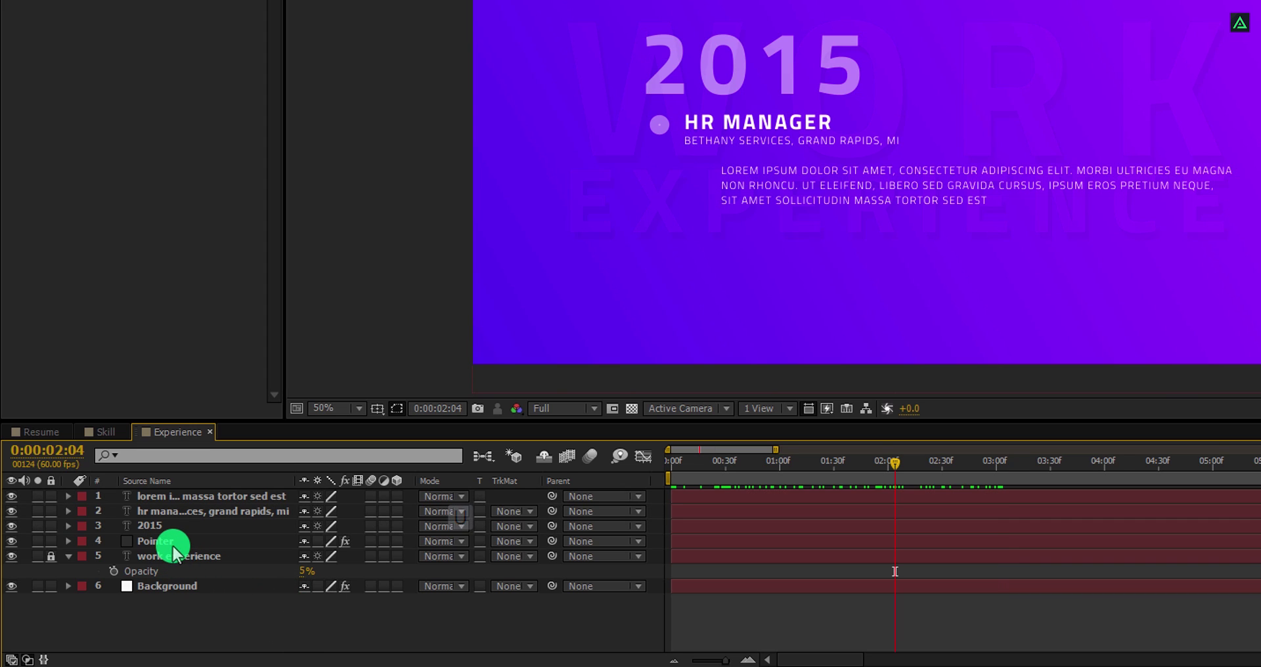
pyautogui.click(169, 542)
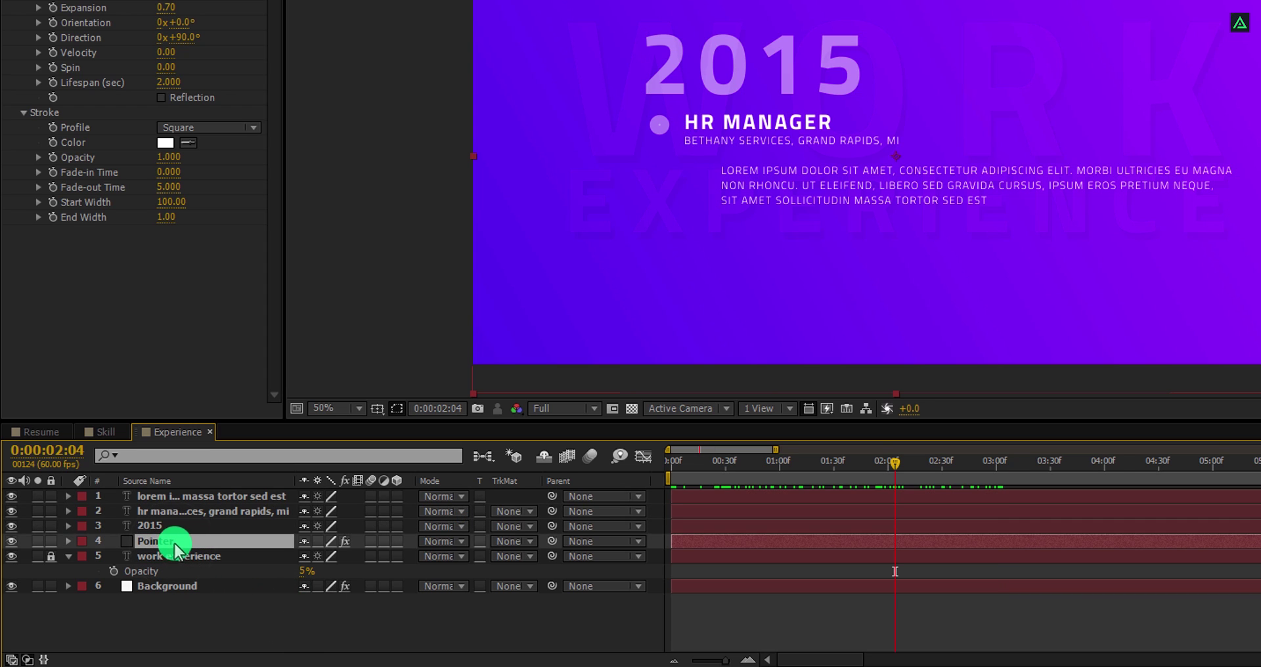
pyautogui.keyDown('shift'); pyautogui.click(161, 499); pyautogui.keyUp('shift')
pyautogui.rightClick(161, 502)
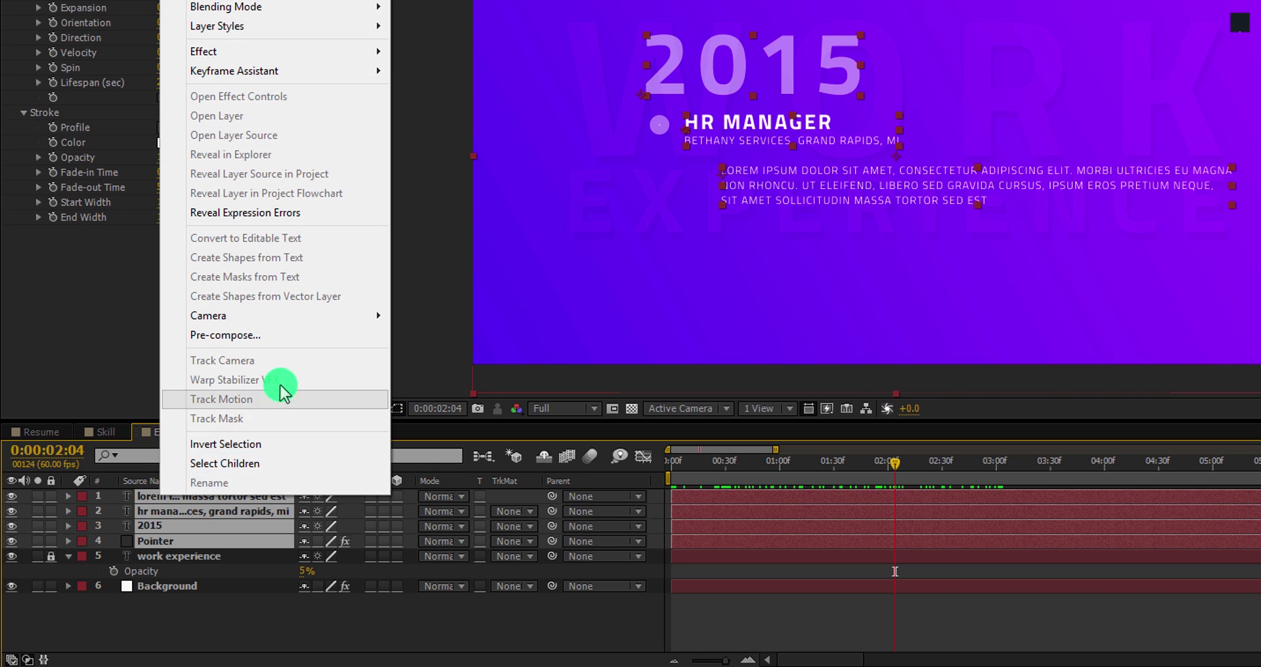
pyautogui.click(273, 338)
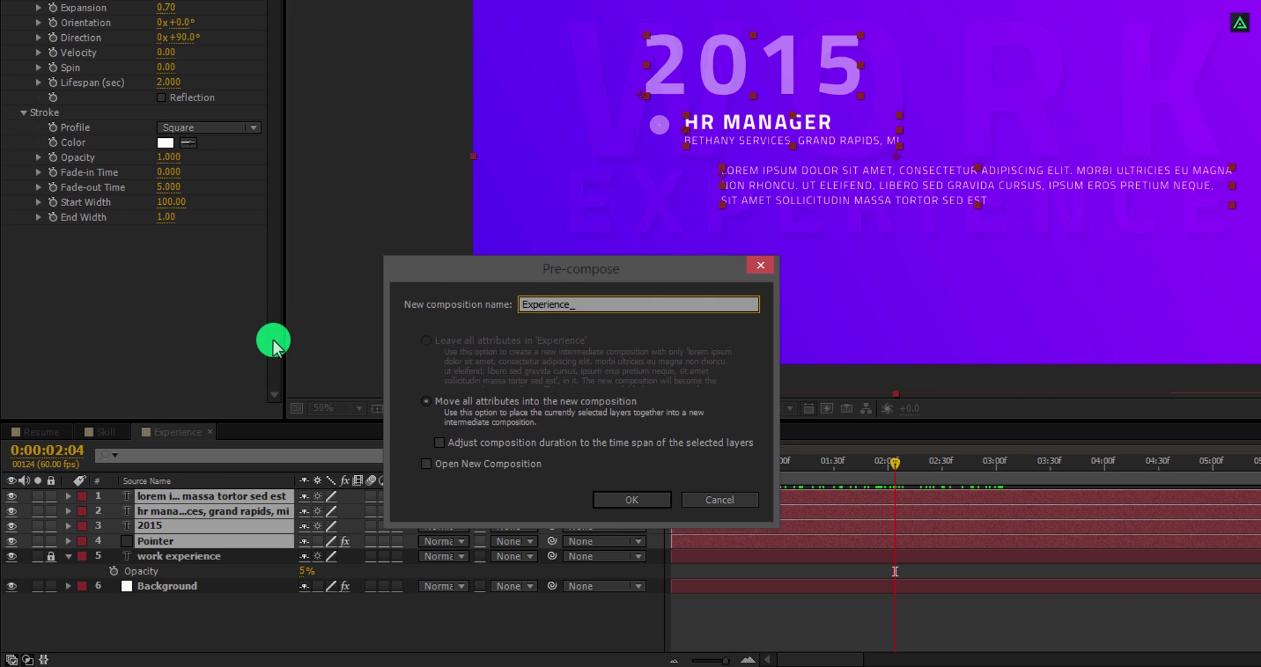
pyautogui.click(631, 499)
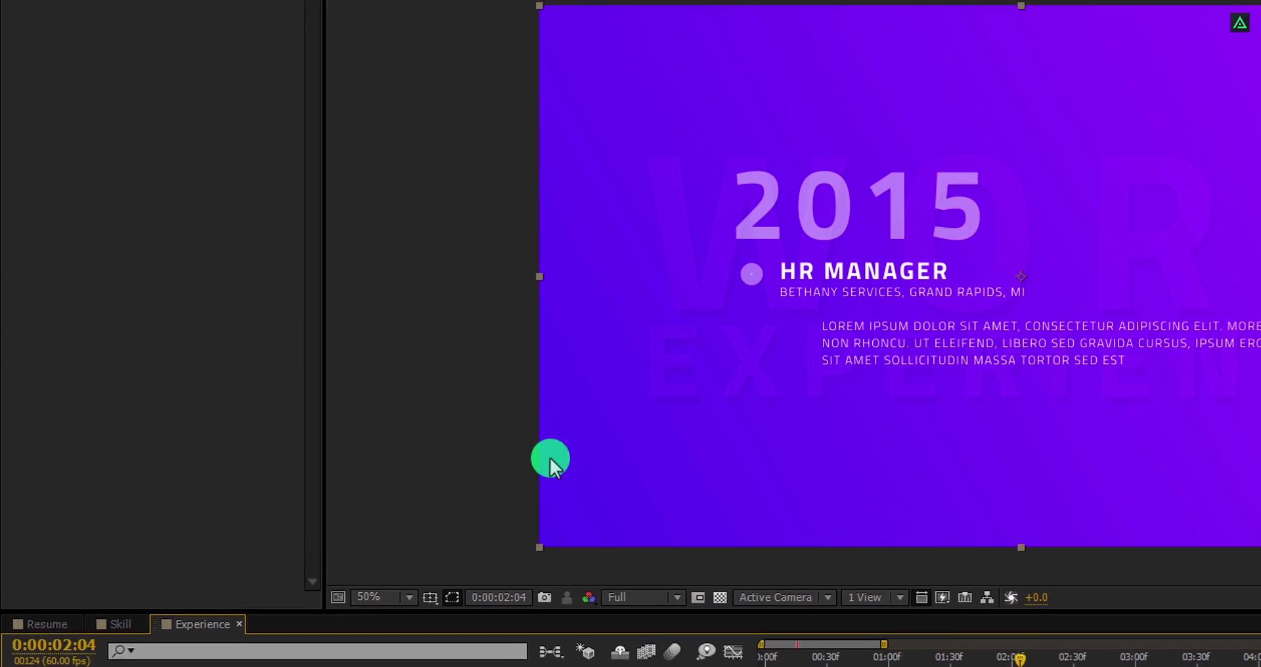
# Step: Duplicate the Experience_001 composition in the project
pyautogui.click(37, 15)
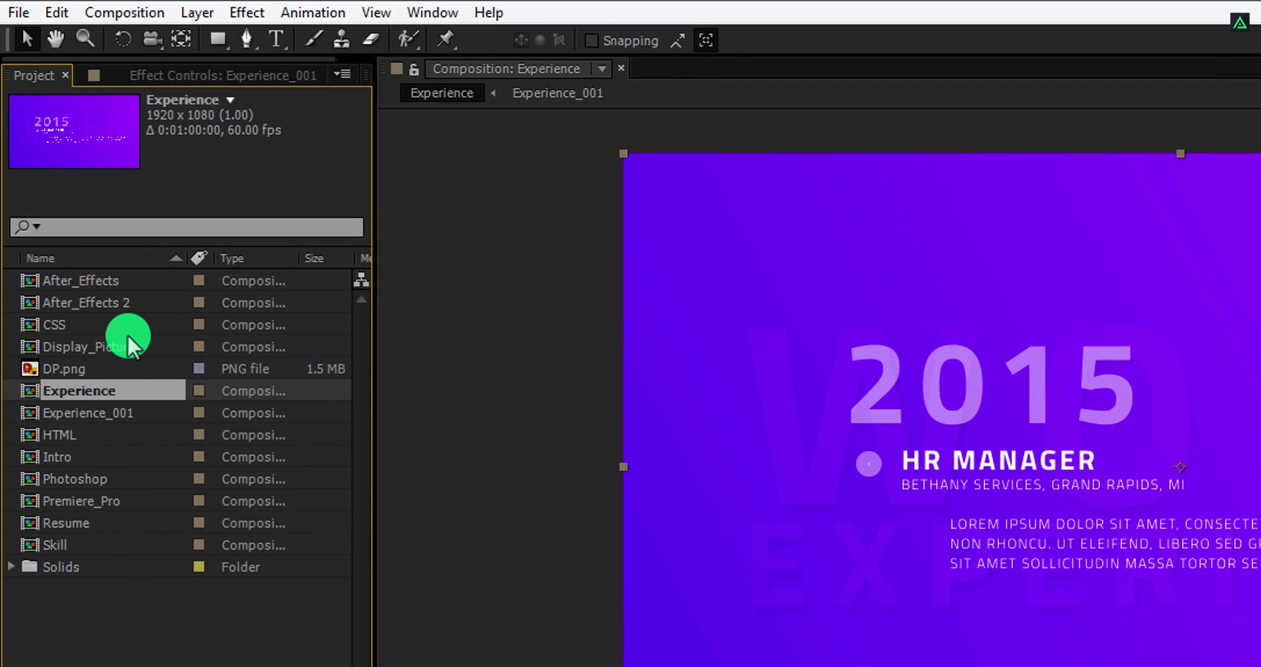
pyautogui.click(141, 414)
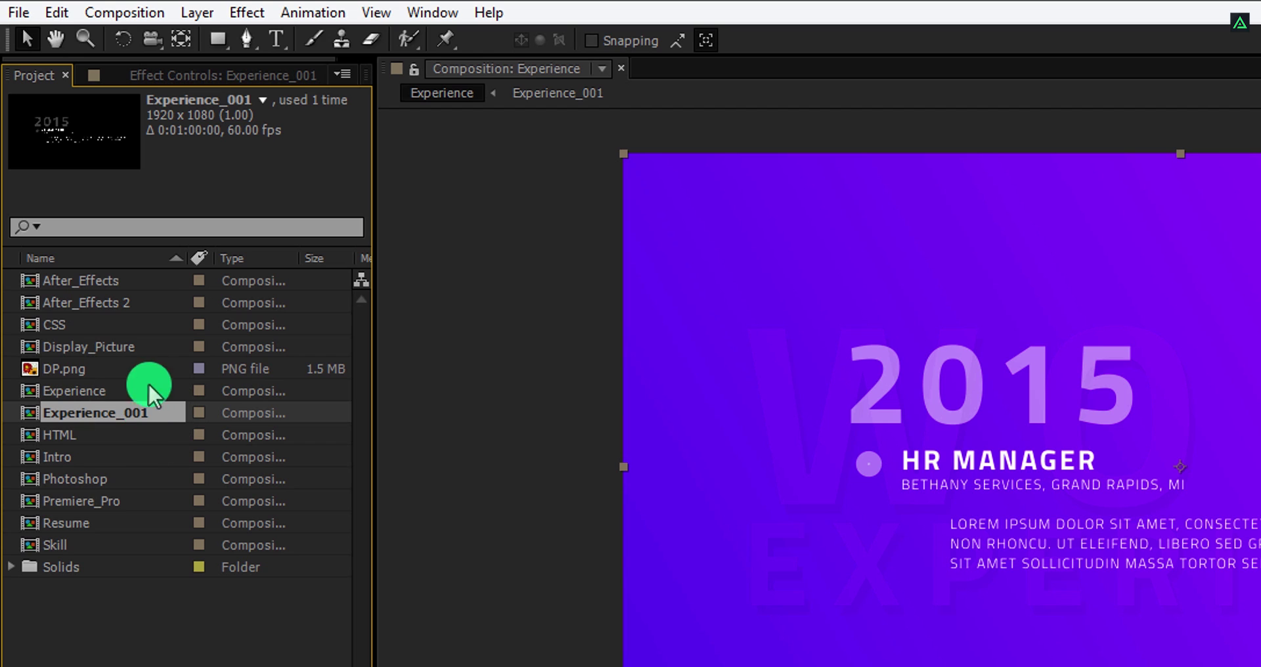
pyautogui.click(56, 13)
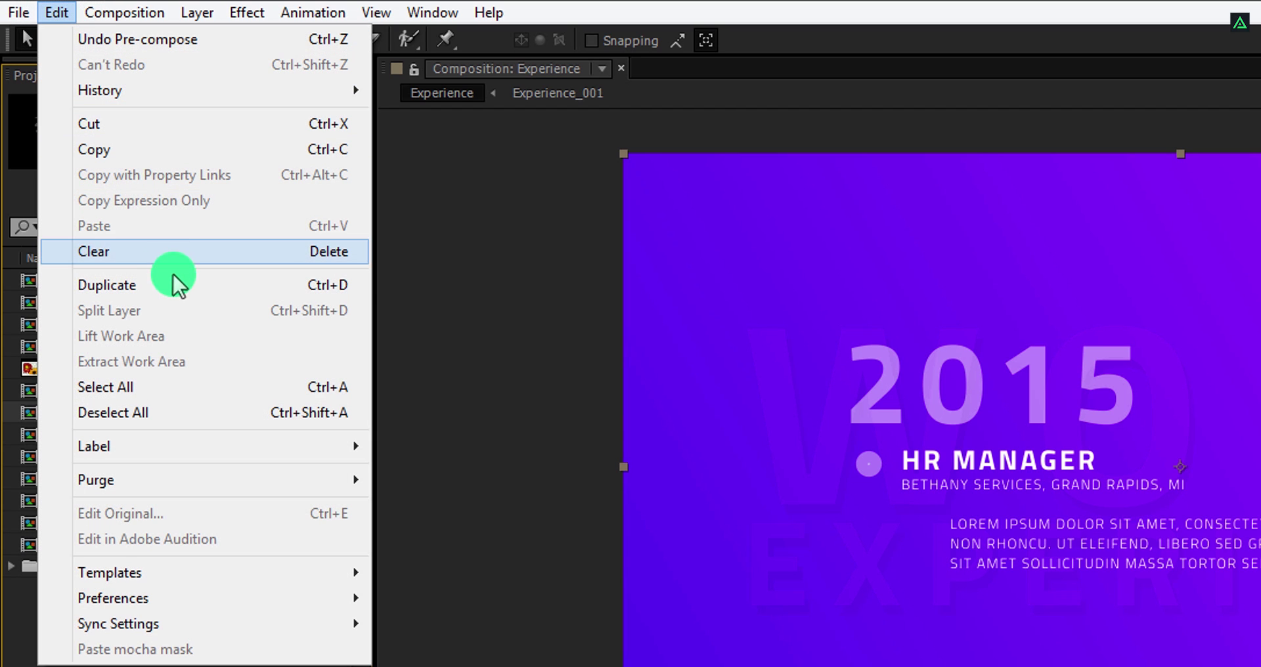
pyautogui.click(176, 283)
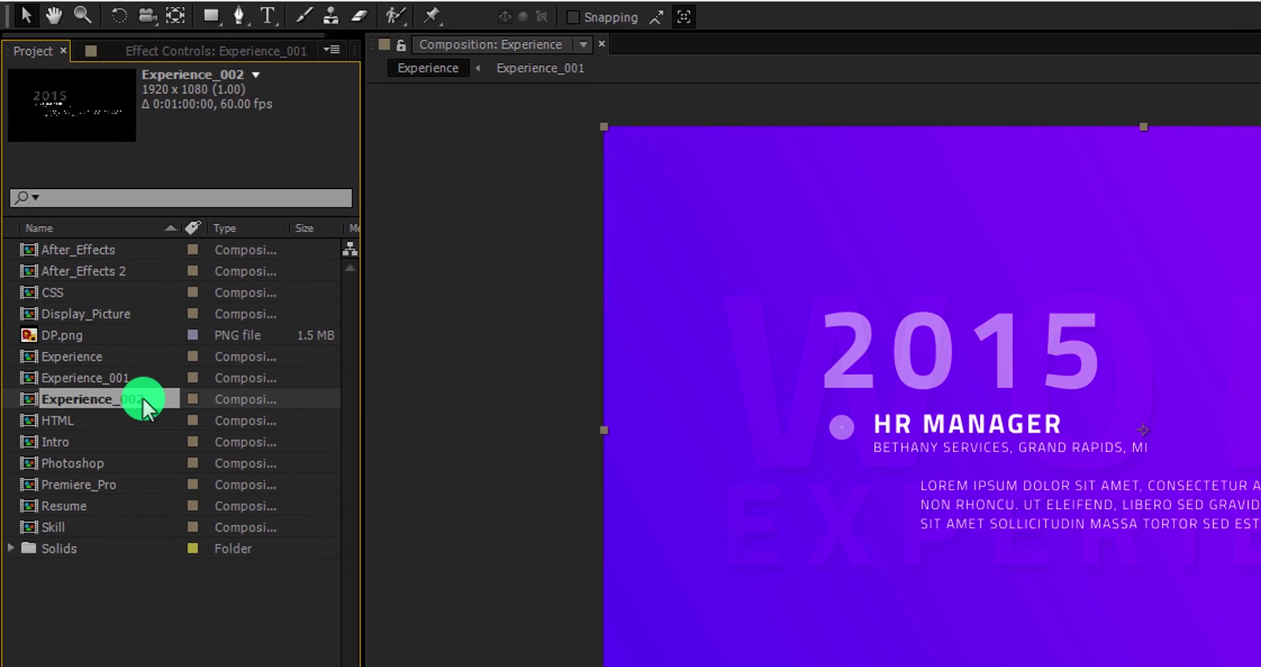
# Step: Add the duplicate composition above Experience_001 in the Experience timeline and start it at 0:00:03:01
pyautogui.moveTo(148, 435); pyautogui.dragTo(191, 660)
pyautogui.moveTo(172, 509); pyautogui.dragTo(282, 666)
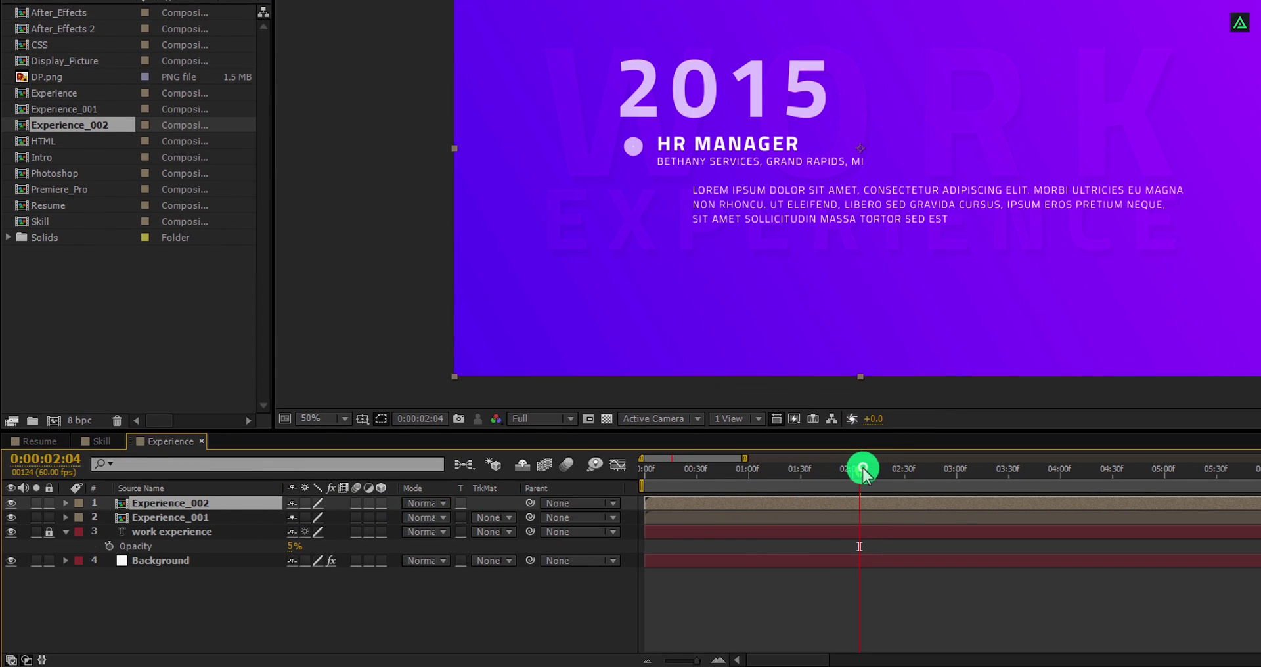
pyautogui.moveTo(862, 471); pyautogui.dragTo(962, 489)
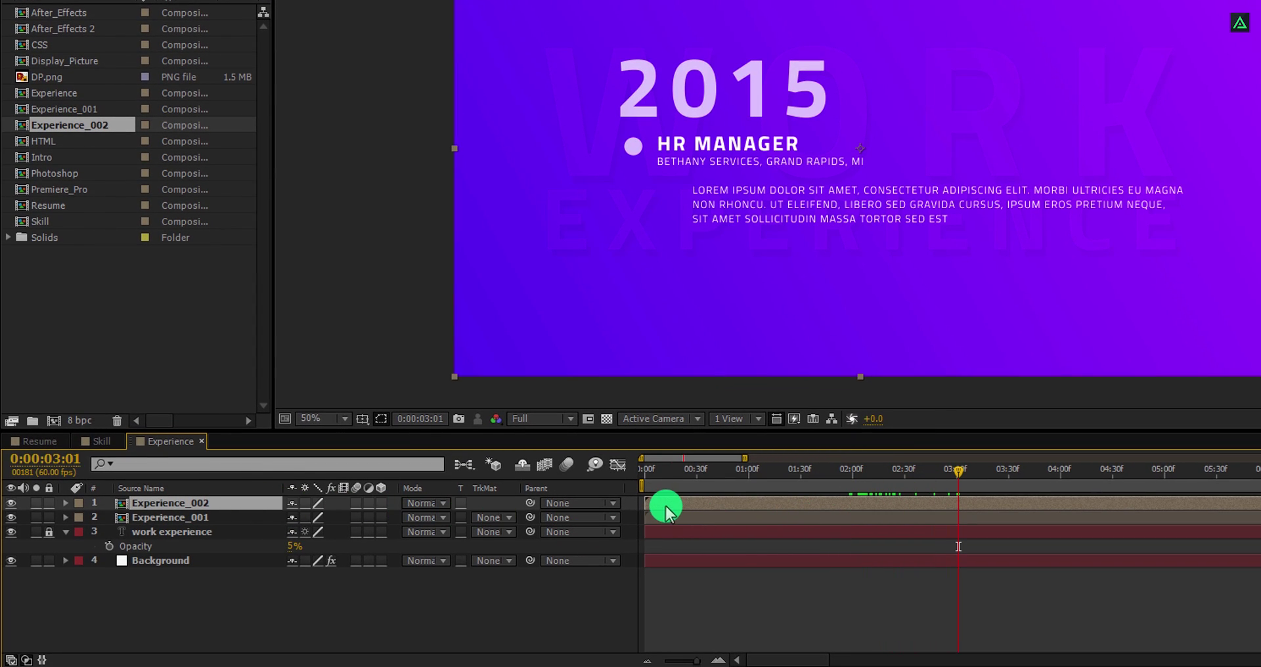
pyautogui.moveTo(665, 510); pyautogui.dragTo(969, 512)
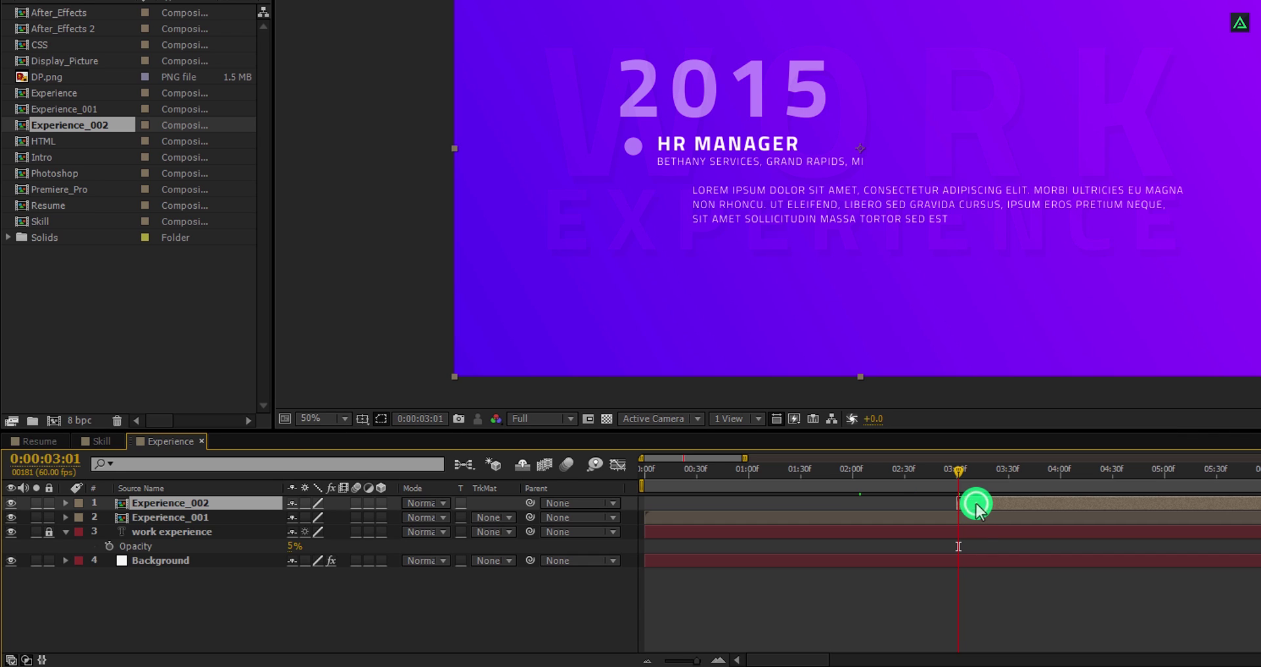
# Step: Open Experience_002 at a time where its text is visible and change the year to 2014
pyautogui.doubleClick(977, 506)
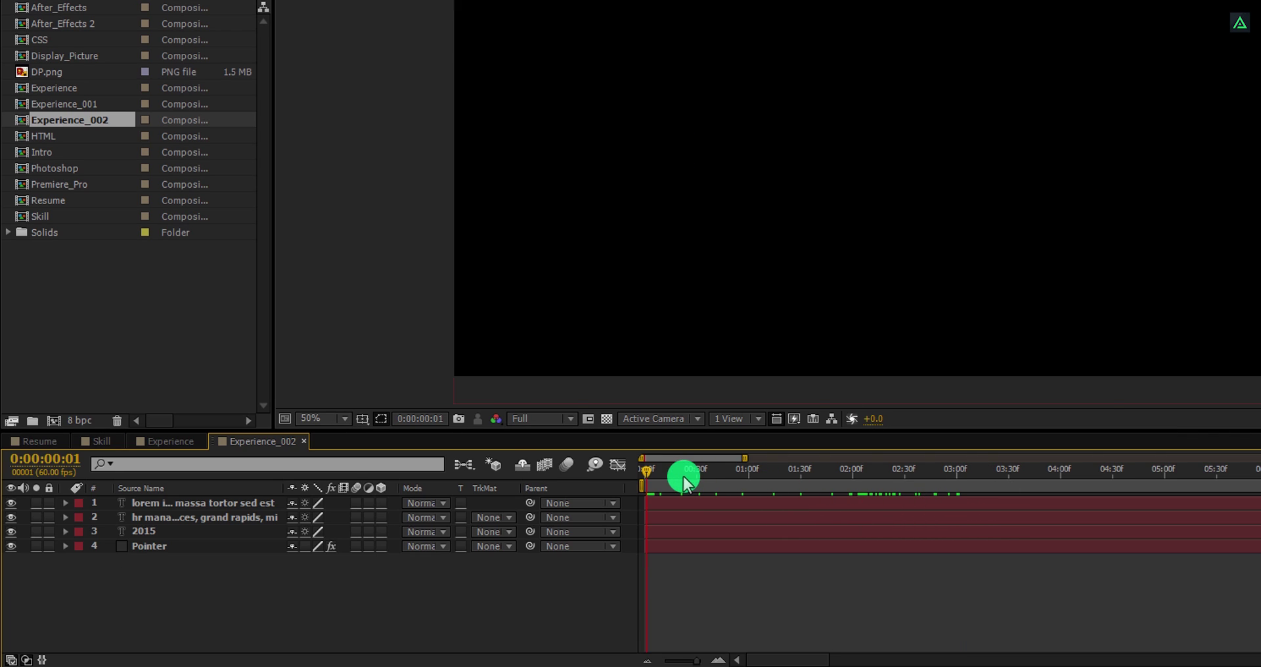
pyautogui.moveTo(683, 477); pyautogui.dragTo(903, 474)
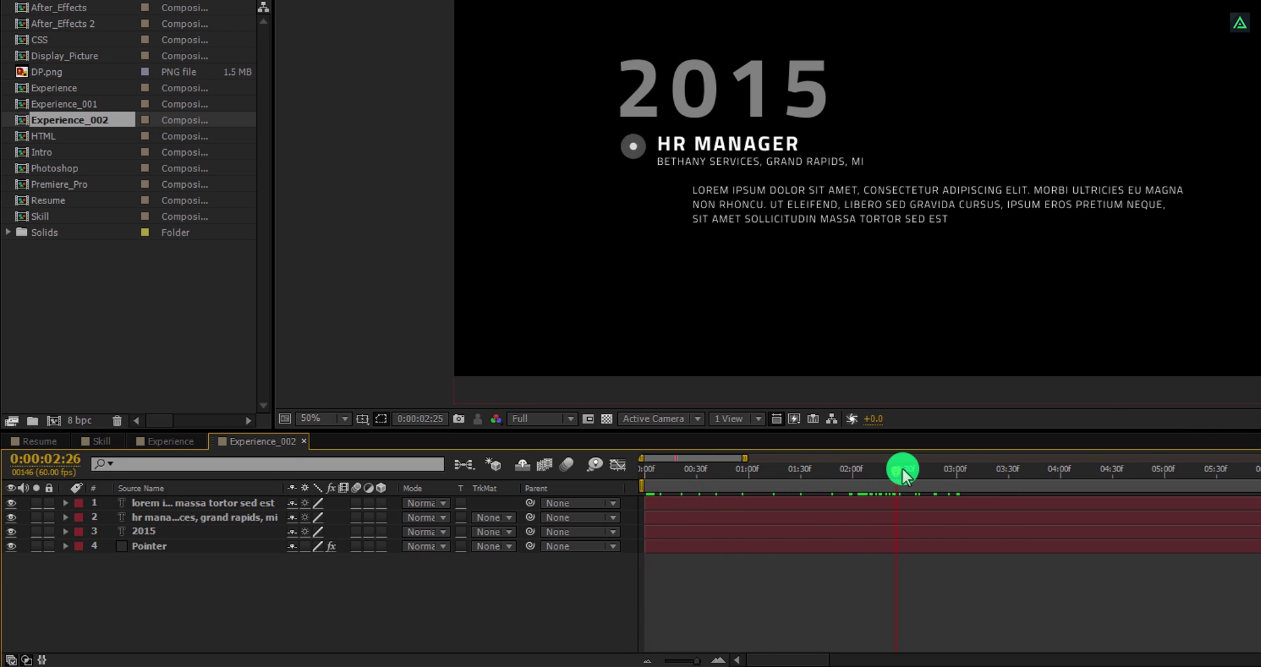
pyautogui.click(777, 532)
pyautogui.press('End')
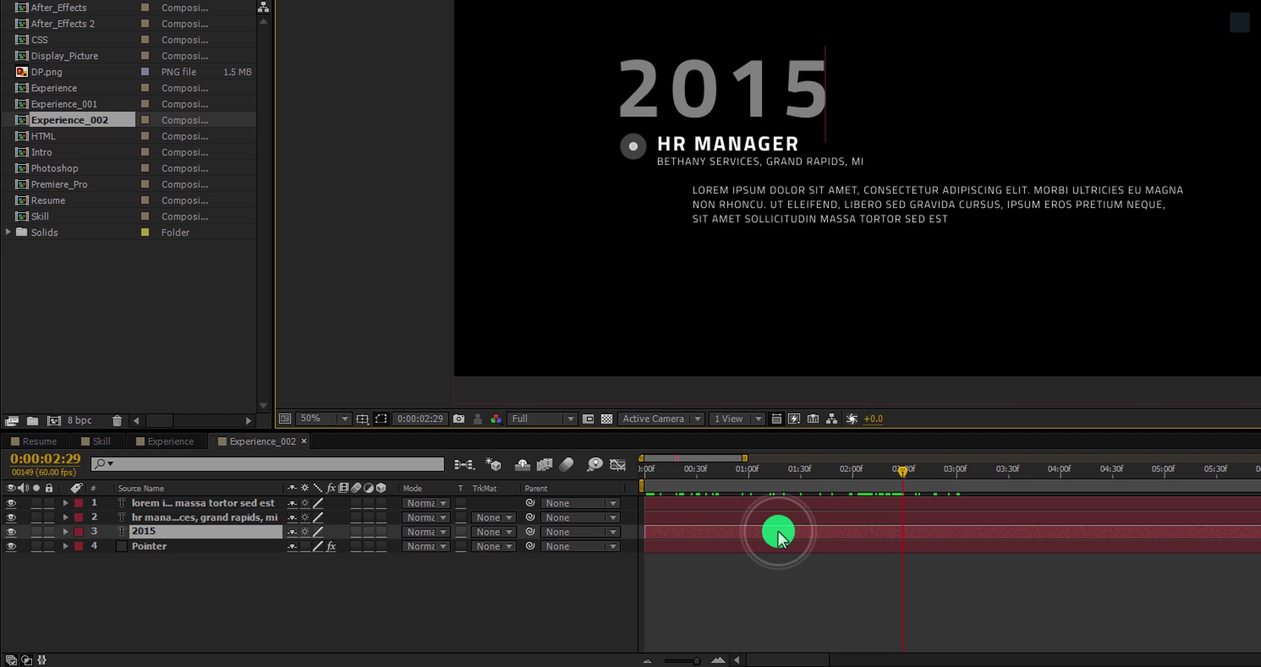
pyautogui.press('BackSpace')
pyautogui.write('4')
# Step: Add "SR." before HR MANAGER in the job title text of Experience_002
pyautogui.doubleClick(230, 516)
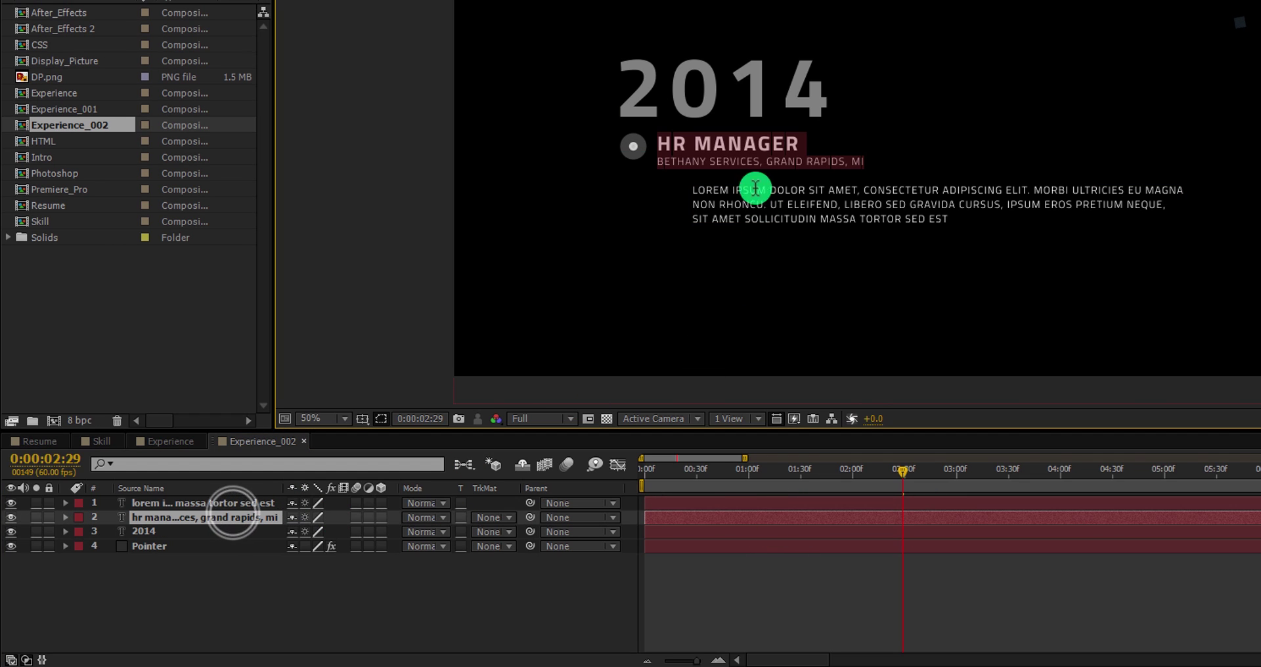
pyautogui.click(656, 144)
pyautogui.write('SR.')
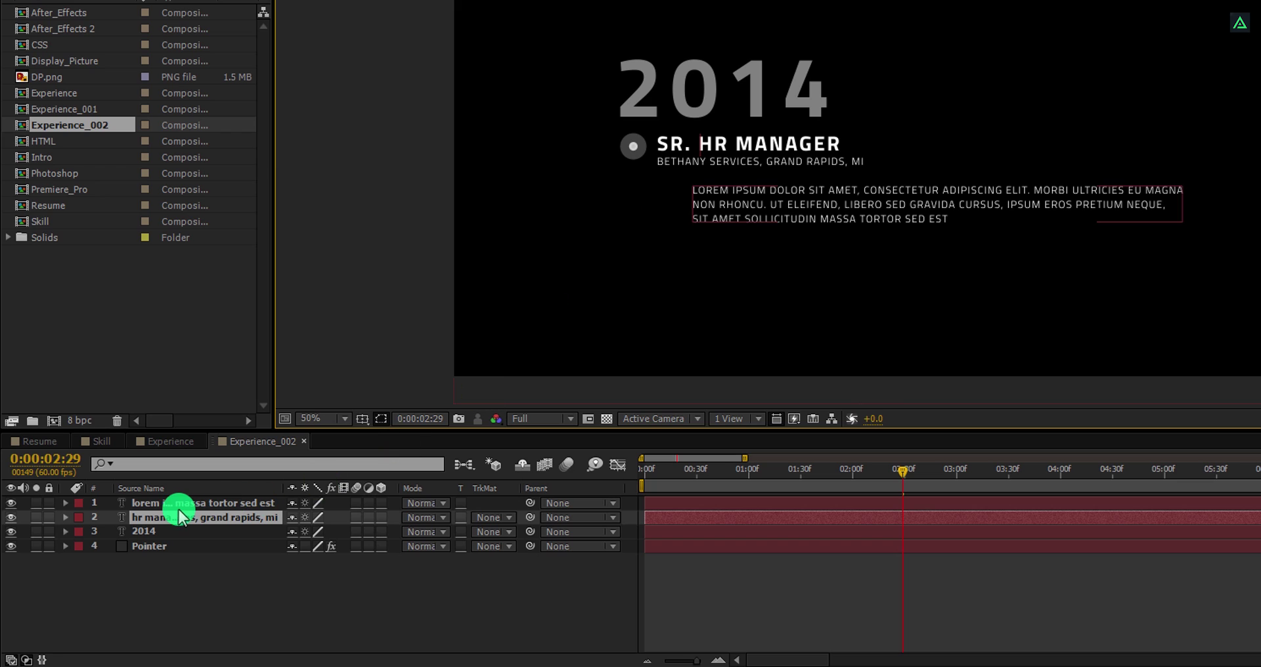
# Step: Shorten the description text in Experience_002 so it ends after "libero sed gravida cursus,"
pyautogui.doubleClick(178, 504)
pyautogui.moveTo(1005, 204); pyautogui.dragTo(951, 255)
pyautogui.press('BackSpace')
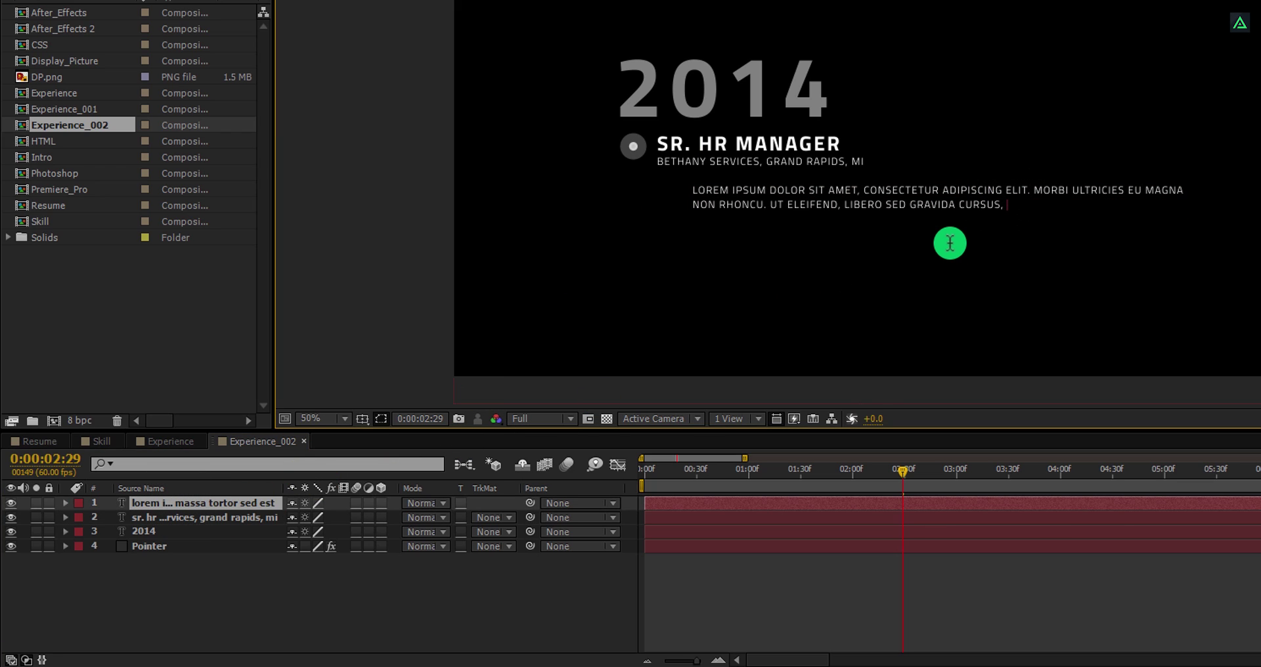
pyautogui.click(408, 585)
# Step: Add a null object to the Experience composition and rename it Position
pyautogui.click(174, 442)
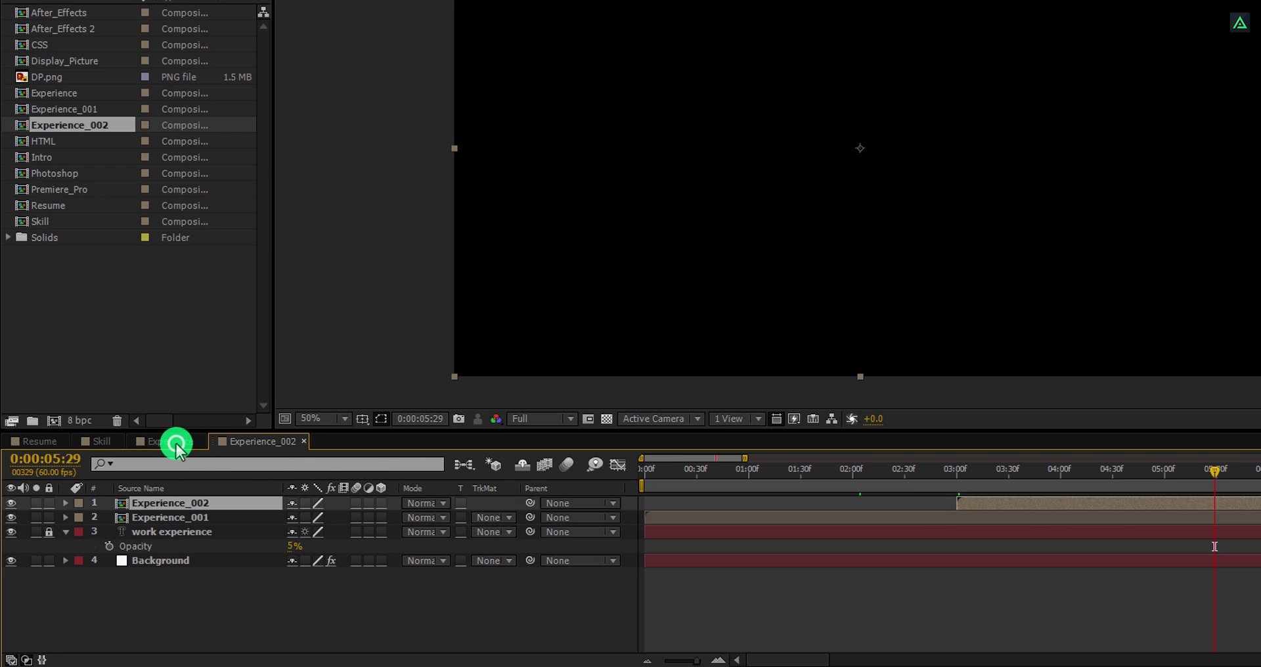
pyautogui.moveTo(954, 471); pyautogui.dragTo(1006, 509)
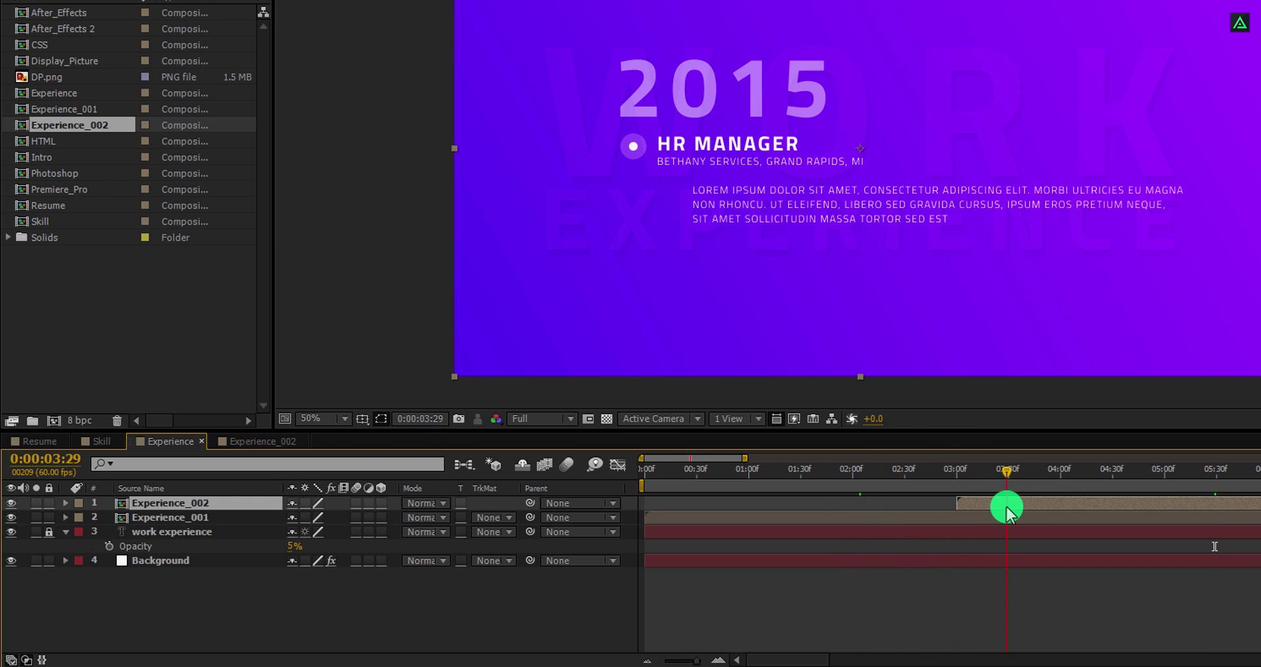
pyautogui.rightClick(269, 589)
pyautogui.moveTo(333, 419)
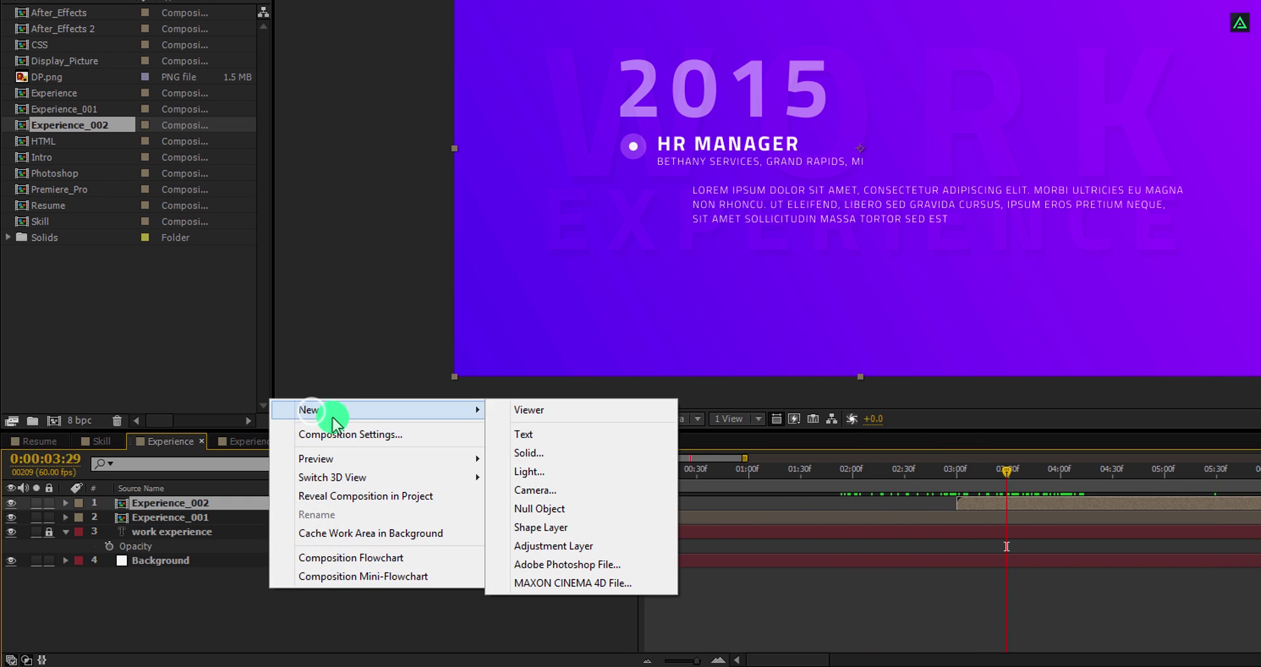
pyautogui.click(594, 509)
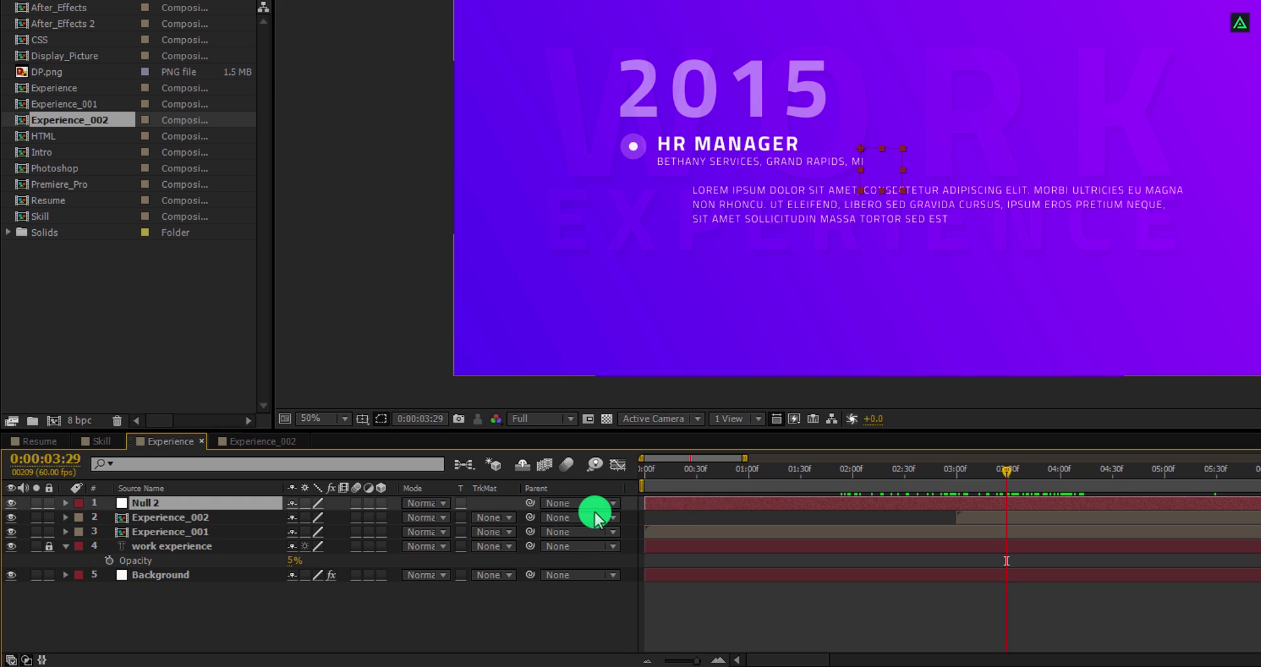
pyautogui.press('Return')
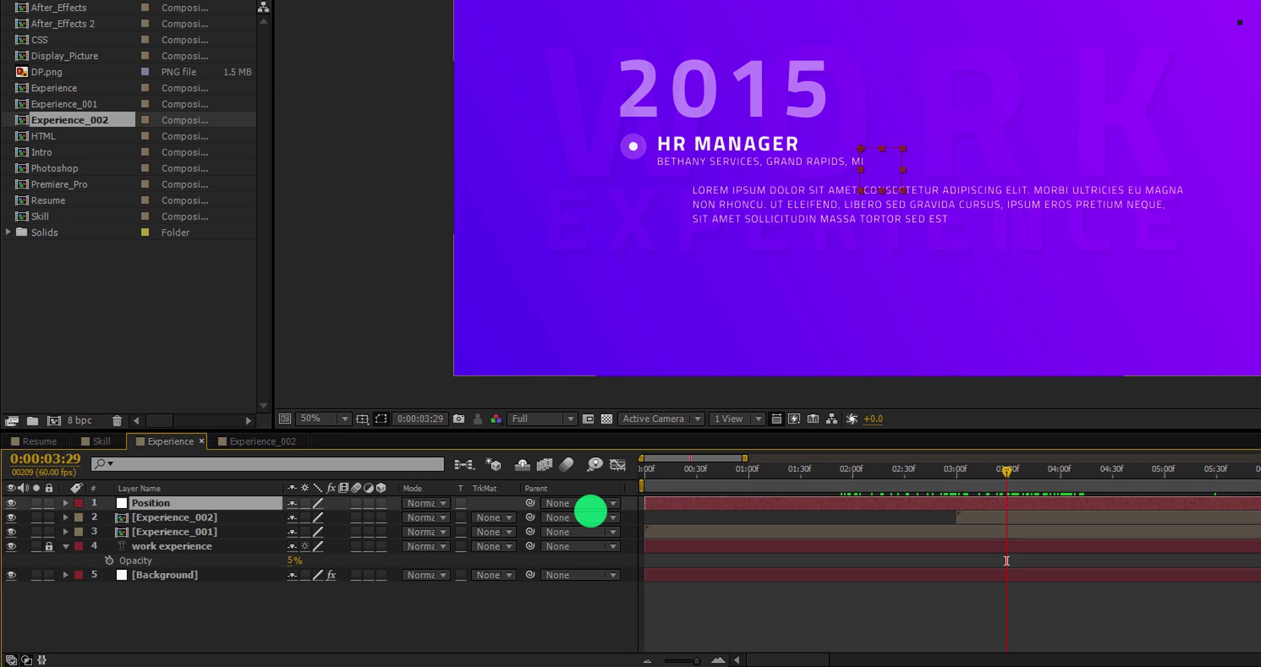
# Step: Parent the Experience_002 and Experience_001 layers to the Position null
pyautogui.click(189, 519)
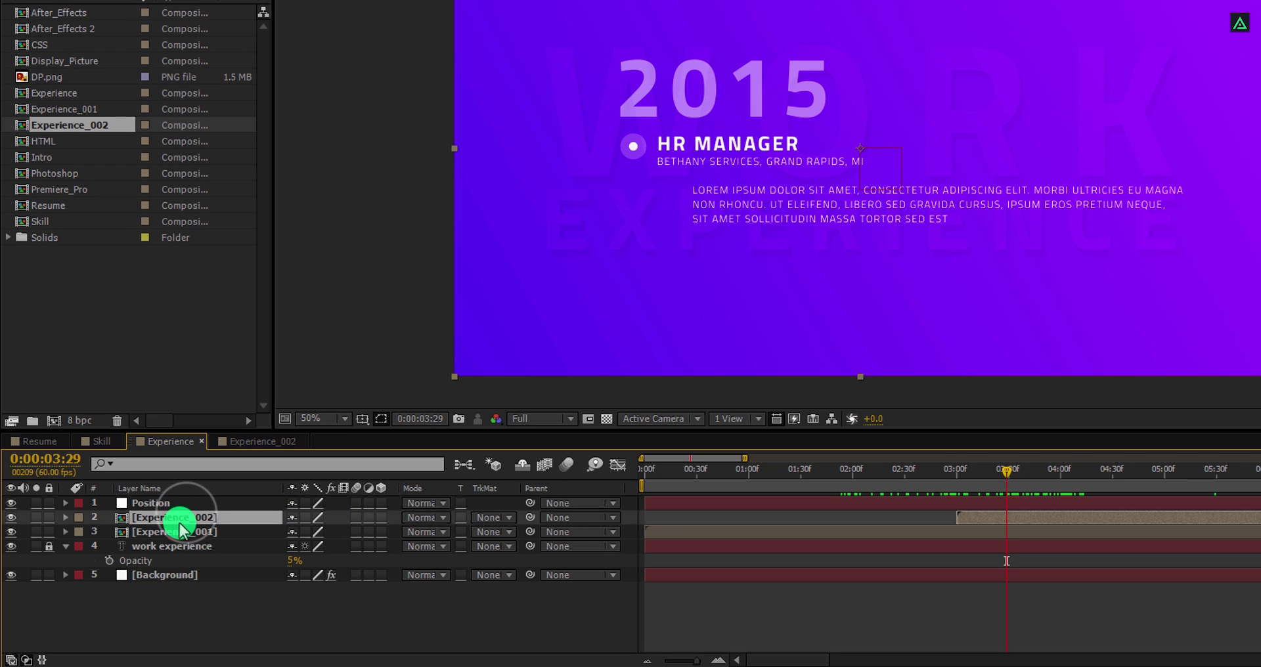
pyautogui.keyDown('shift'); pyautogui.click(174, 530); pyautogui.keyUp('shift')
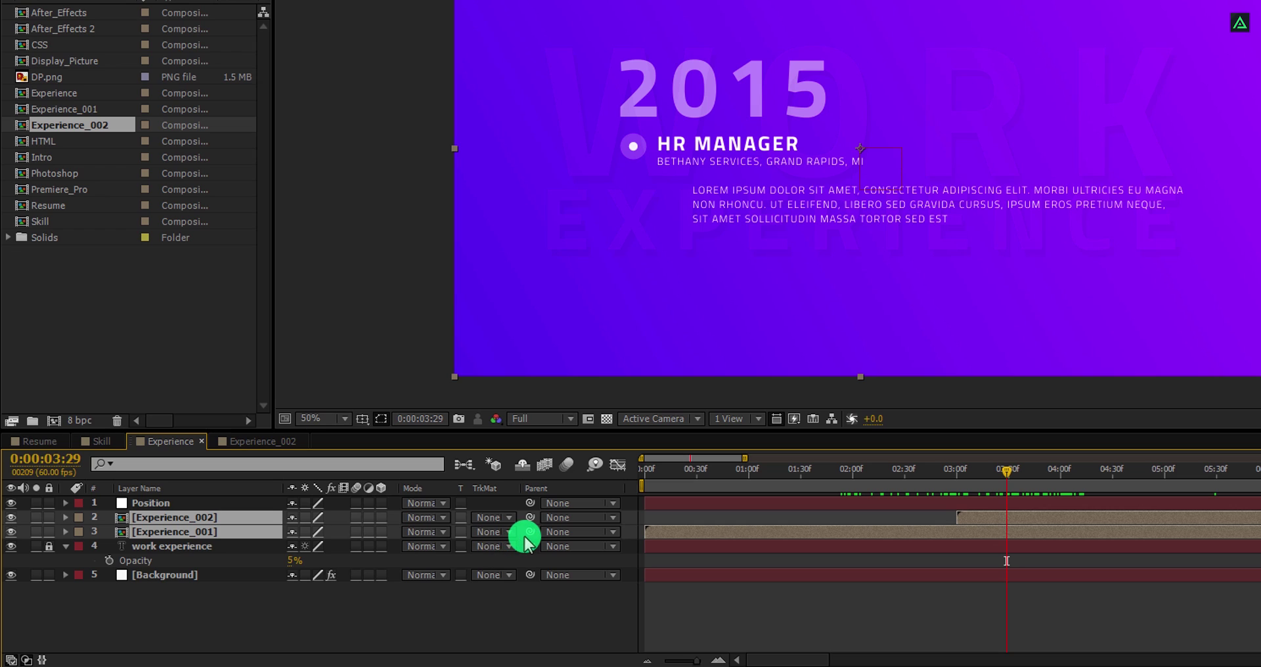
pyautogui.moveTo(526, 531); pyautogui.dragTo(200, 505)
pyautogui.click(242, 587)
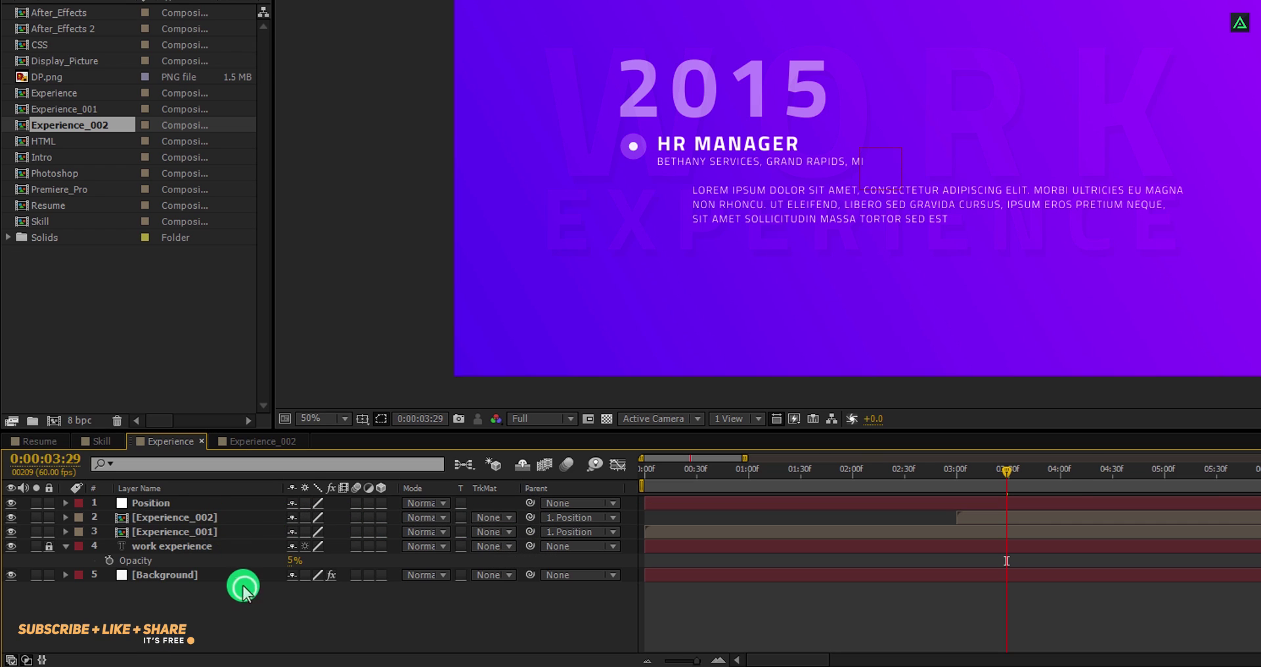
# Step: Keyframe the Position null's position from 960, 540 at 0:00:02:30 to 960, -802 at 0:00:03:18
pyautogui.click(203, 500)
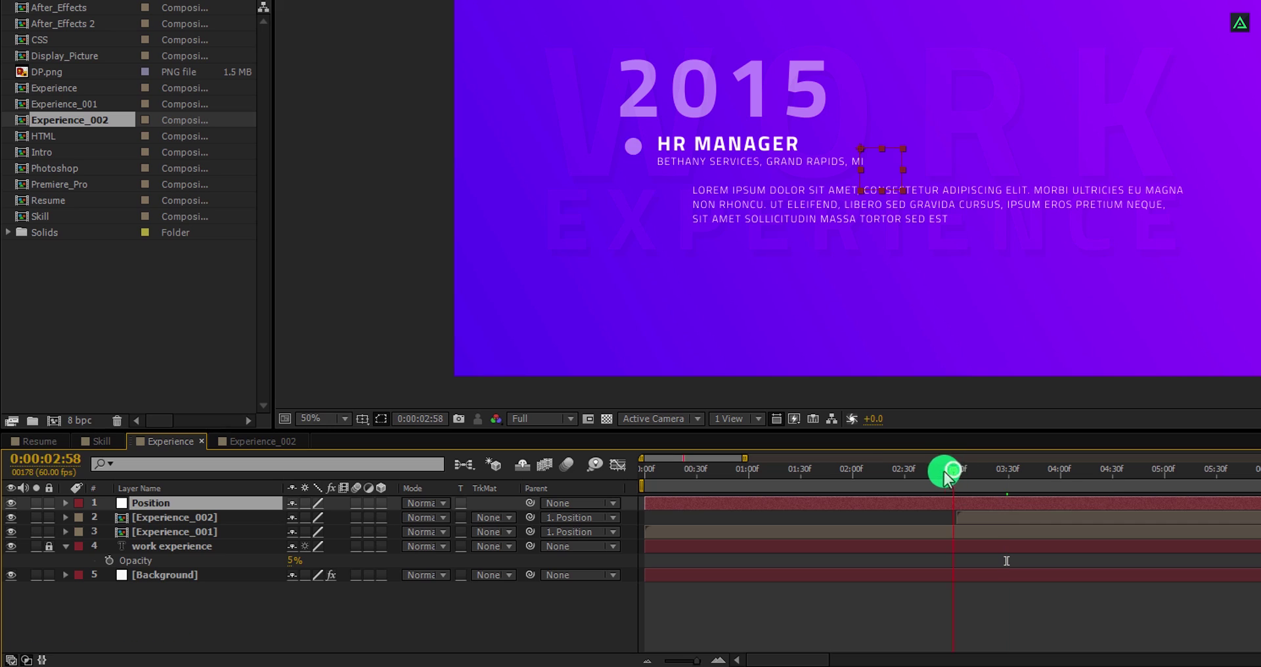
pyautogui.moveTo(945, 475); pyautogui.dragTo(904, 474)
pyautogui.press('p')
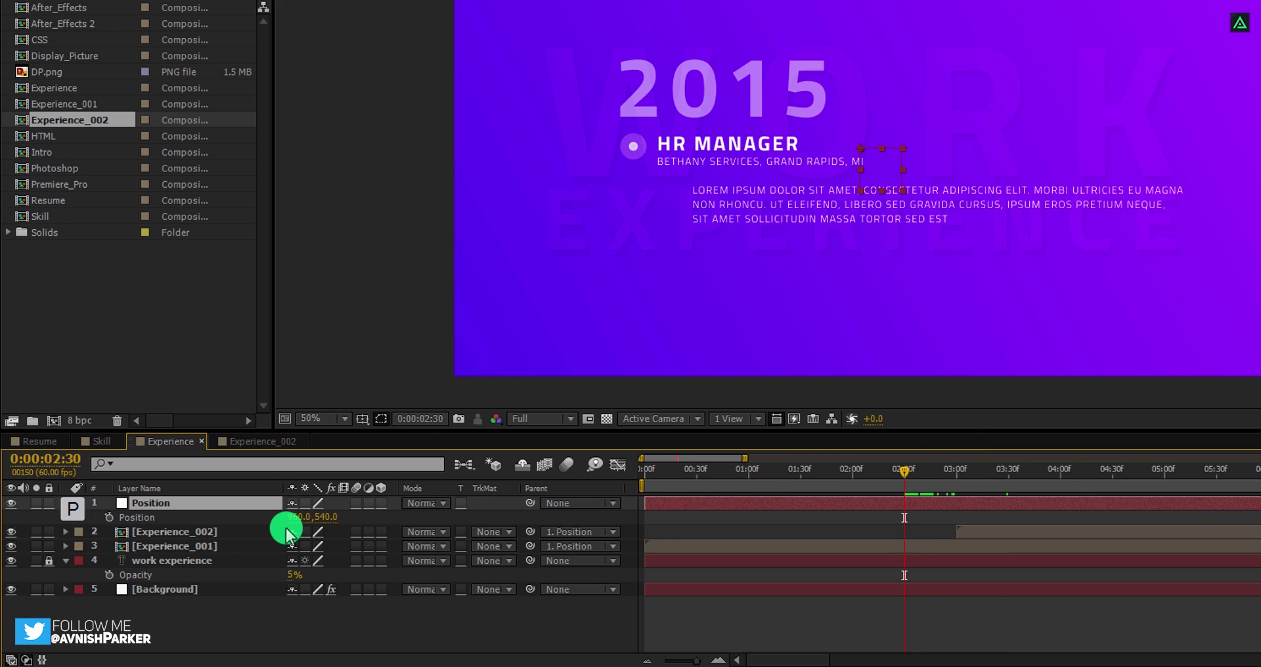
pyautogui.click(108, 518)
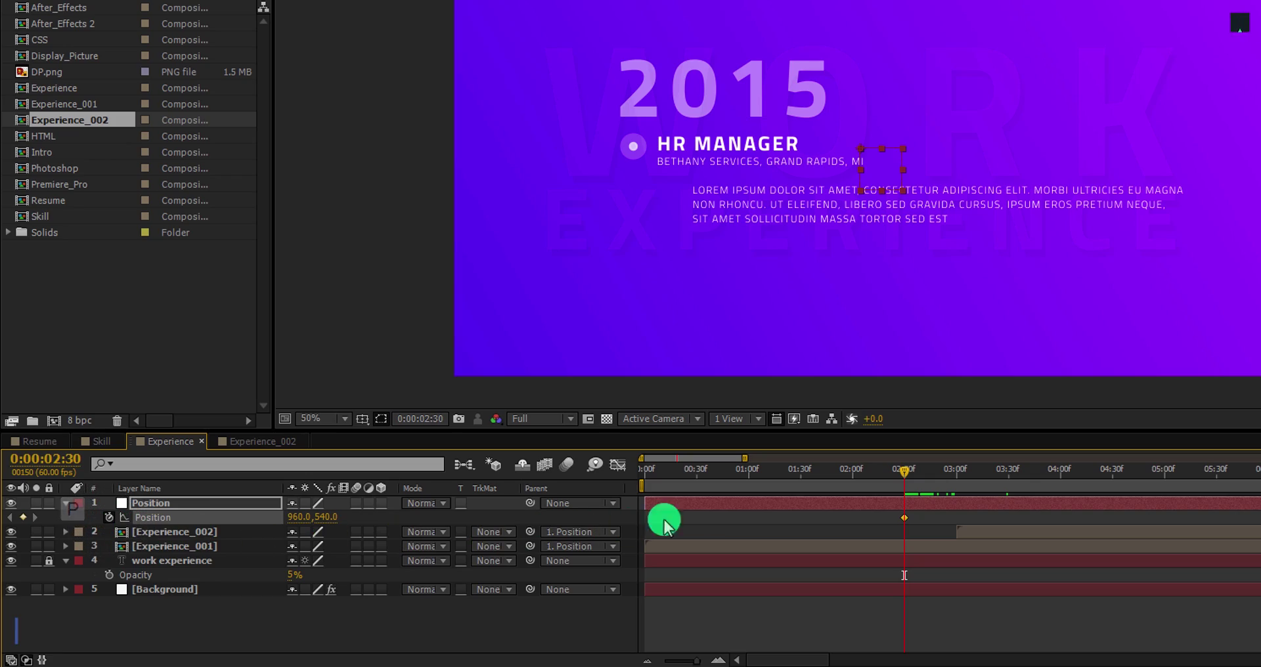
pyautogui.moveTo(918, 472); pyautogui.dragTo(984, 477)
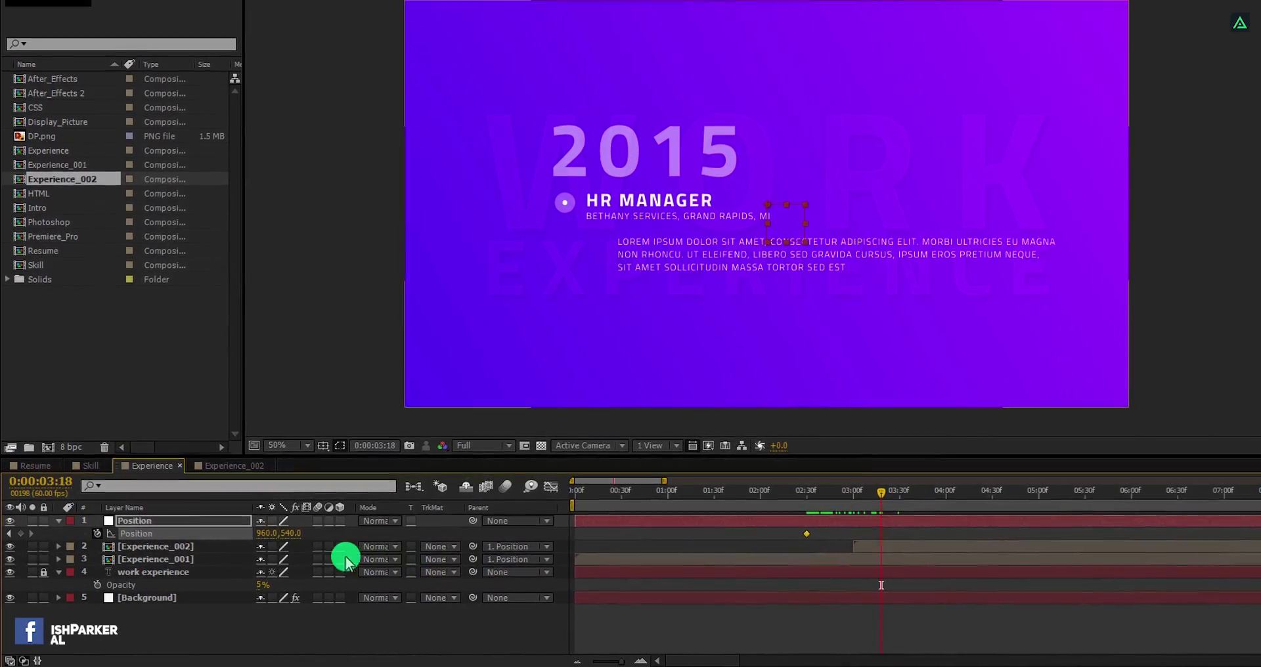
pyautogui.moveTo(302, 530); pyautogui.dragTo(70, 510)
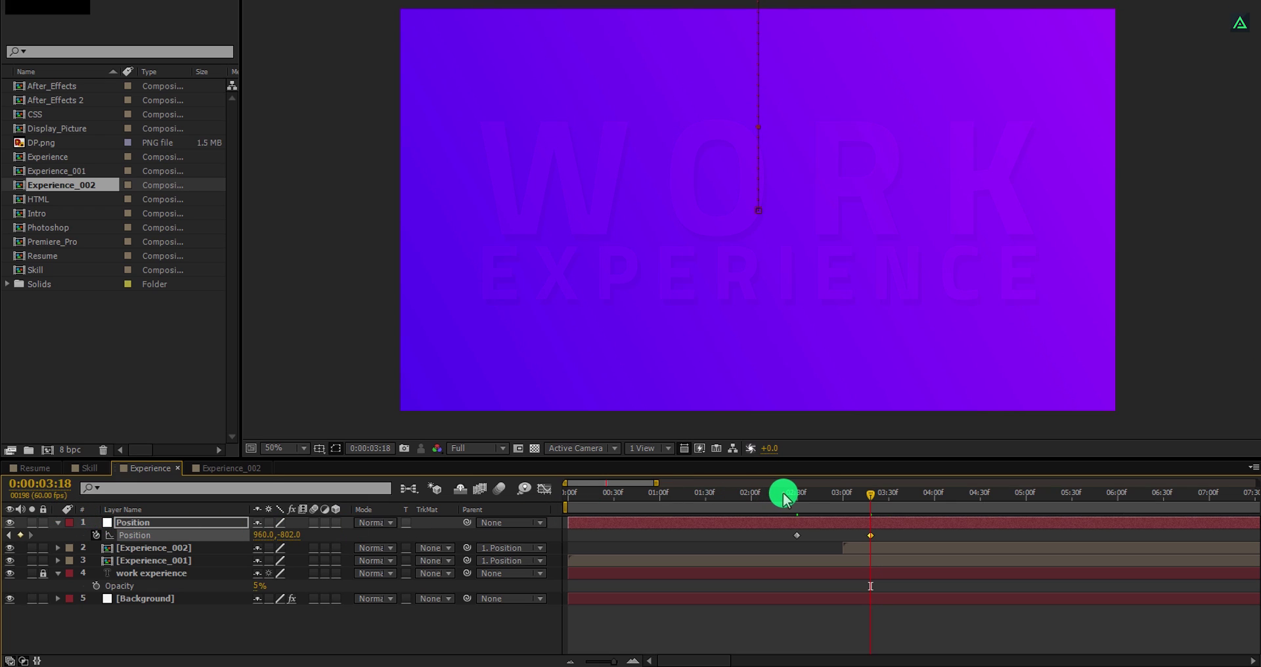
# Step: Nudge the Experience_002 layer down until the 2014 entry sits inside the frame where the 2015 entry was
pyautogui.moveTo(785, 499); pyautogui.dragTo(844, 509)
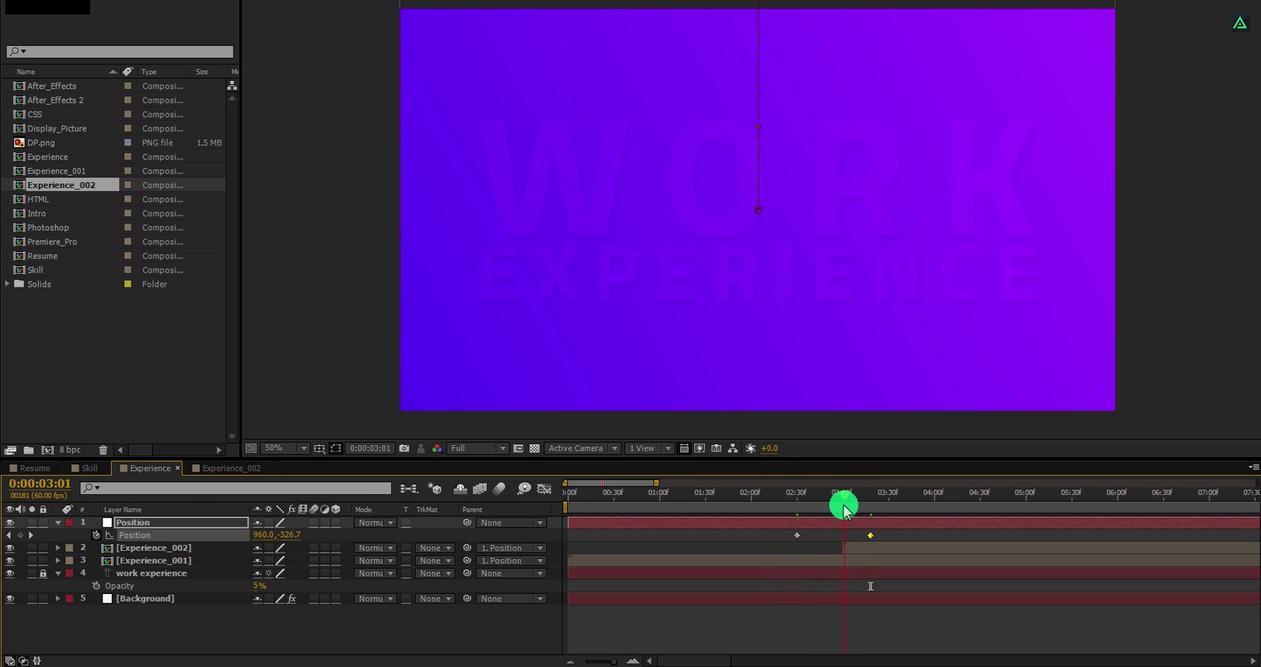
pyautogui.click(871, 550)
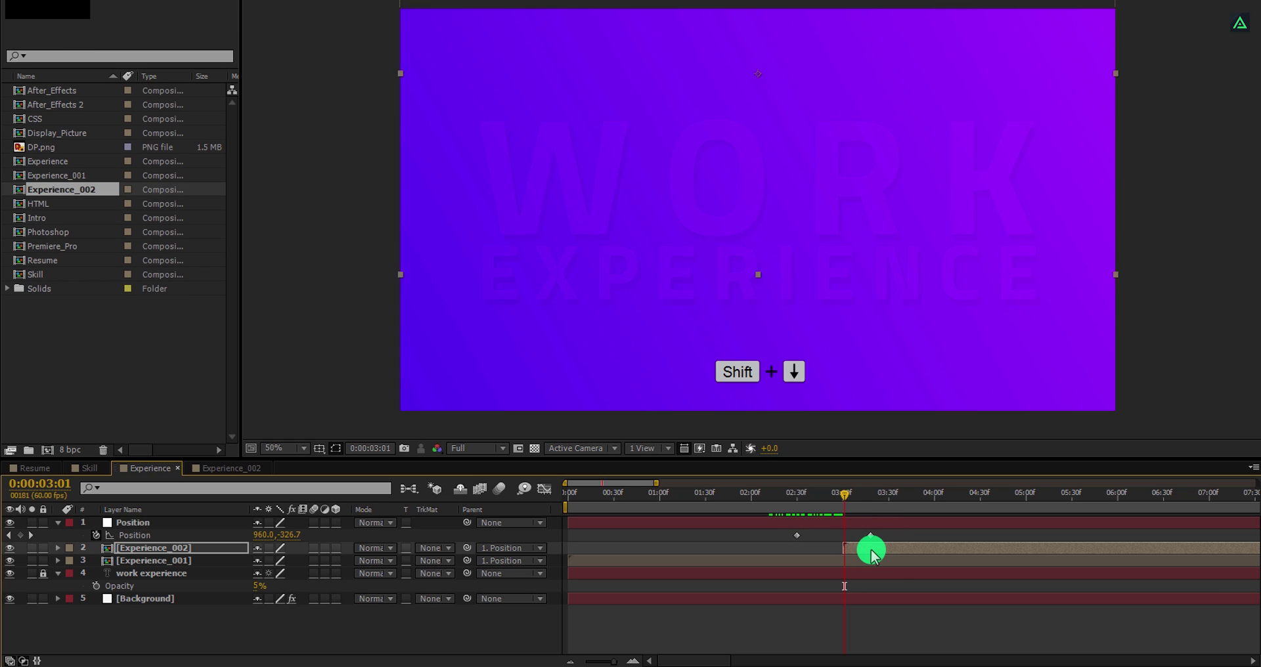
pyautogui.moveTo(857, 498); pyautogui.dragTo(923, 503)
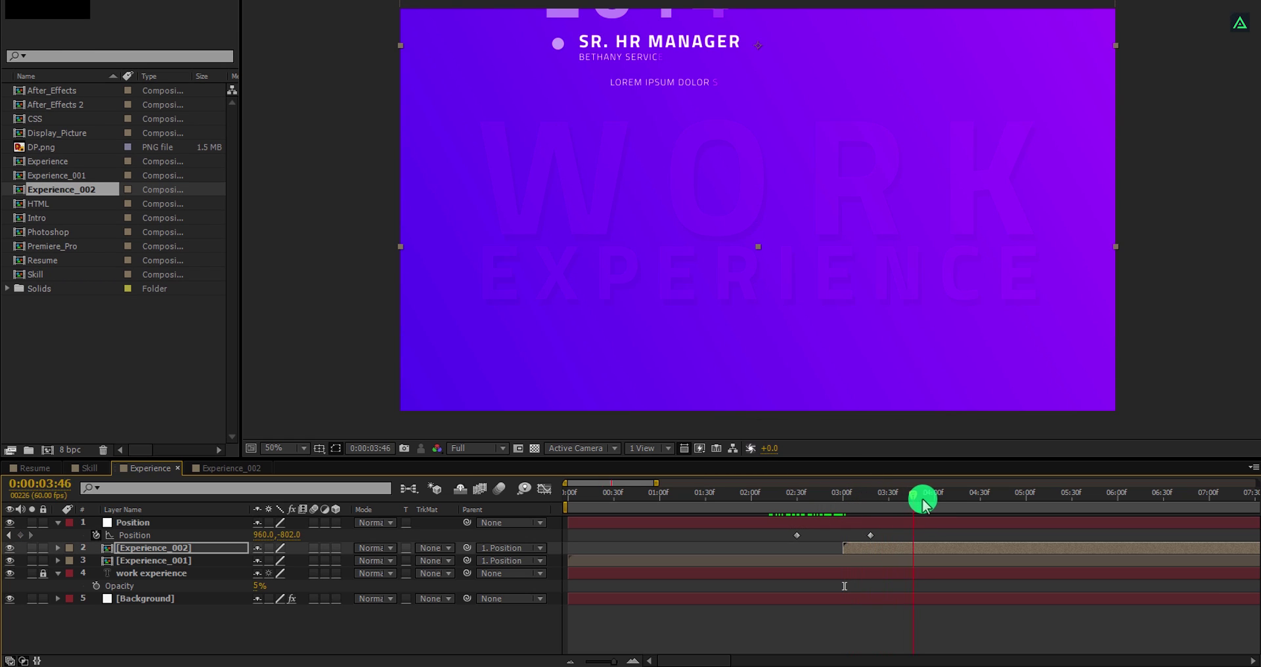
pyautogui.hotkey('shift', 'Down')
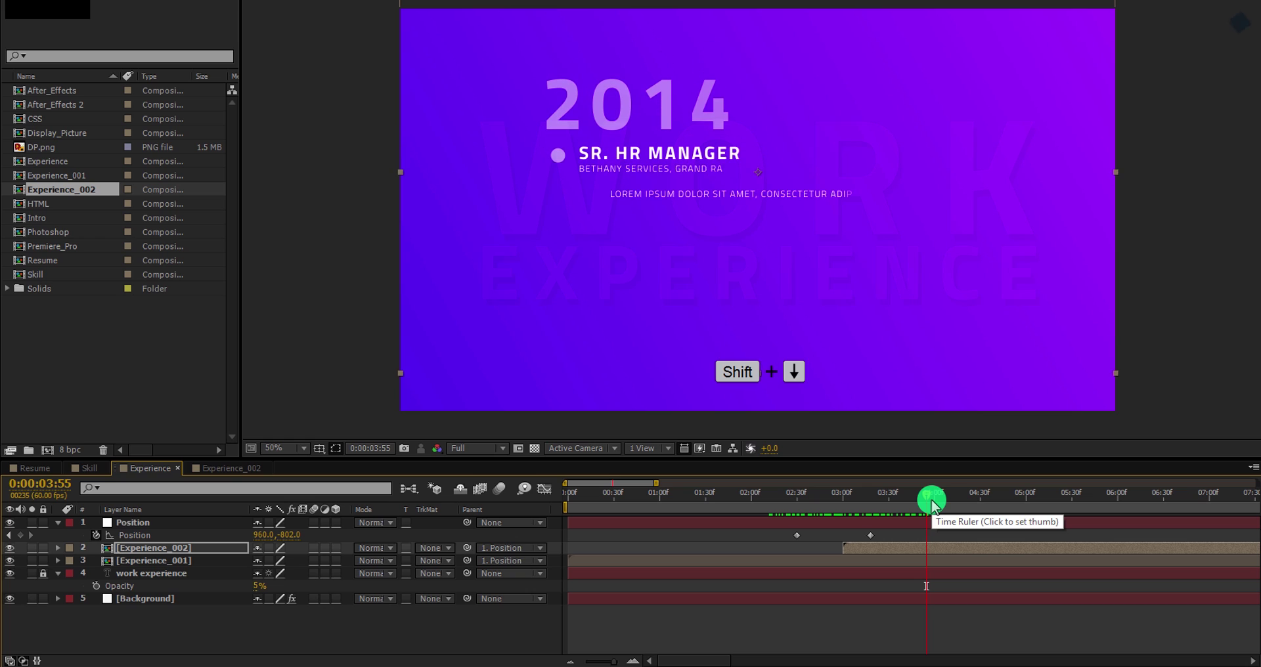
# Step: Apply Easy Ease to both Position keyframes of the null and reshape the speed curve into a sharp central peak
pyautogui.moveTo(931, 501); pyautogui.dragTo(777, 546)
pyautogui.rightClick(796, 535)
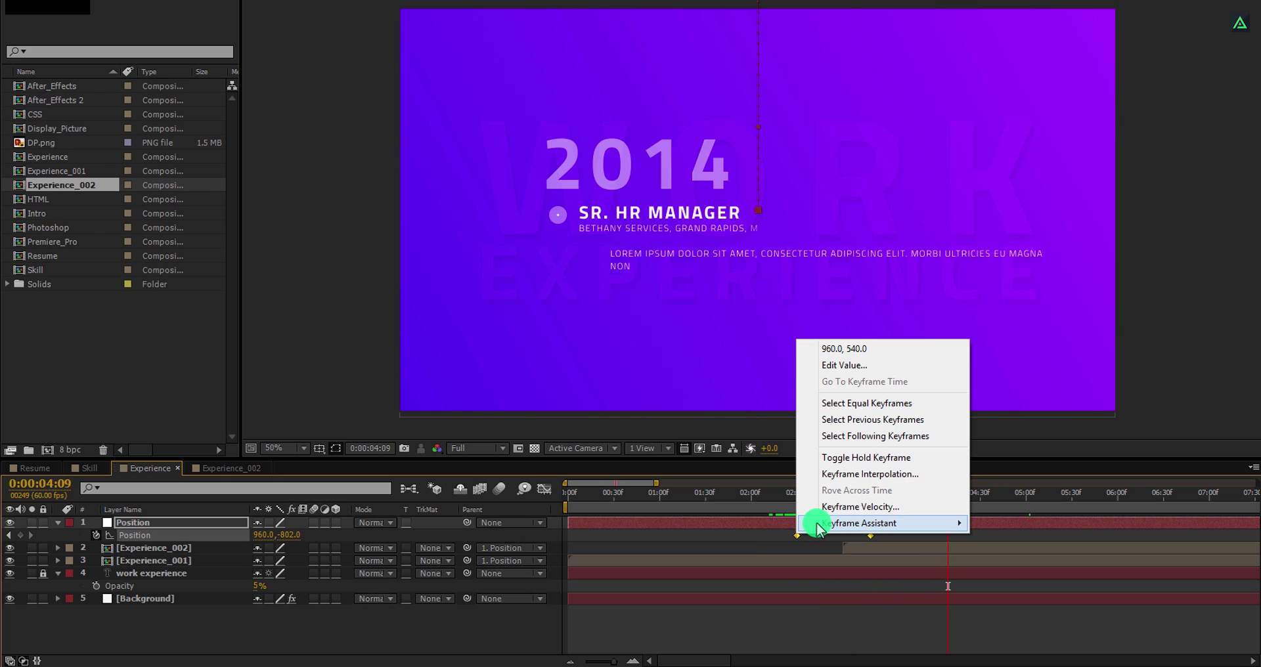
pyautogui.moveTo(878, 523)
pyautogui.click(1039, 557)
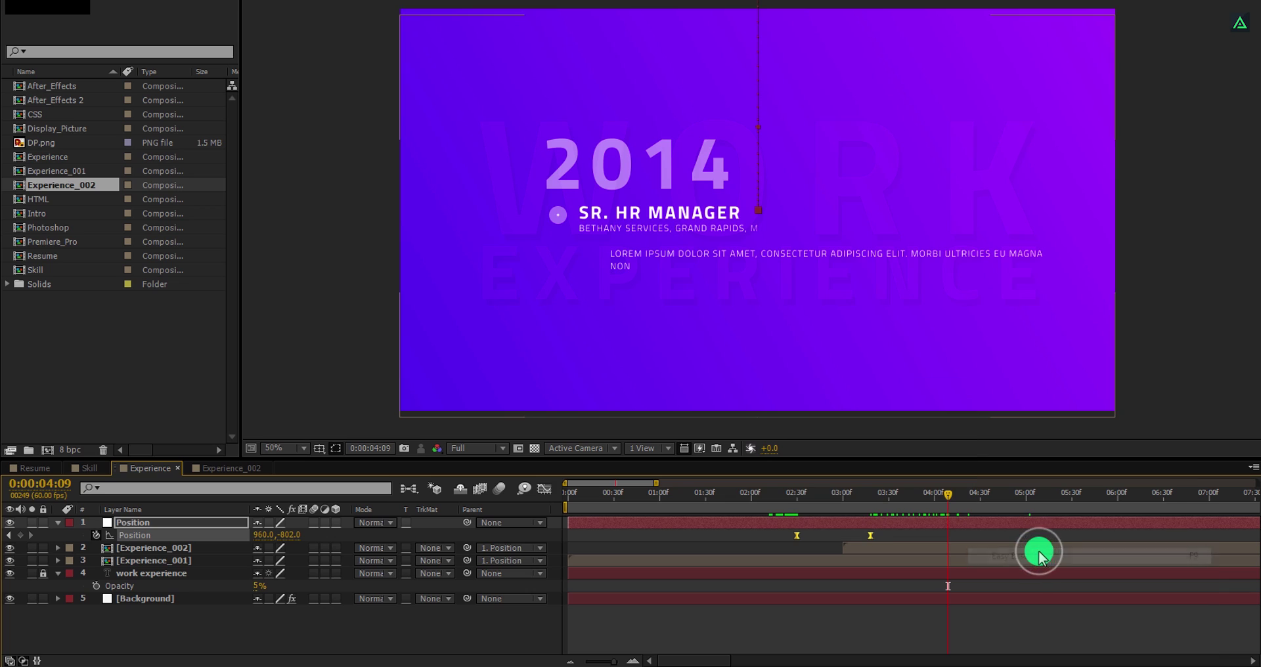
pyautogui.click(541, 491)
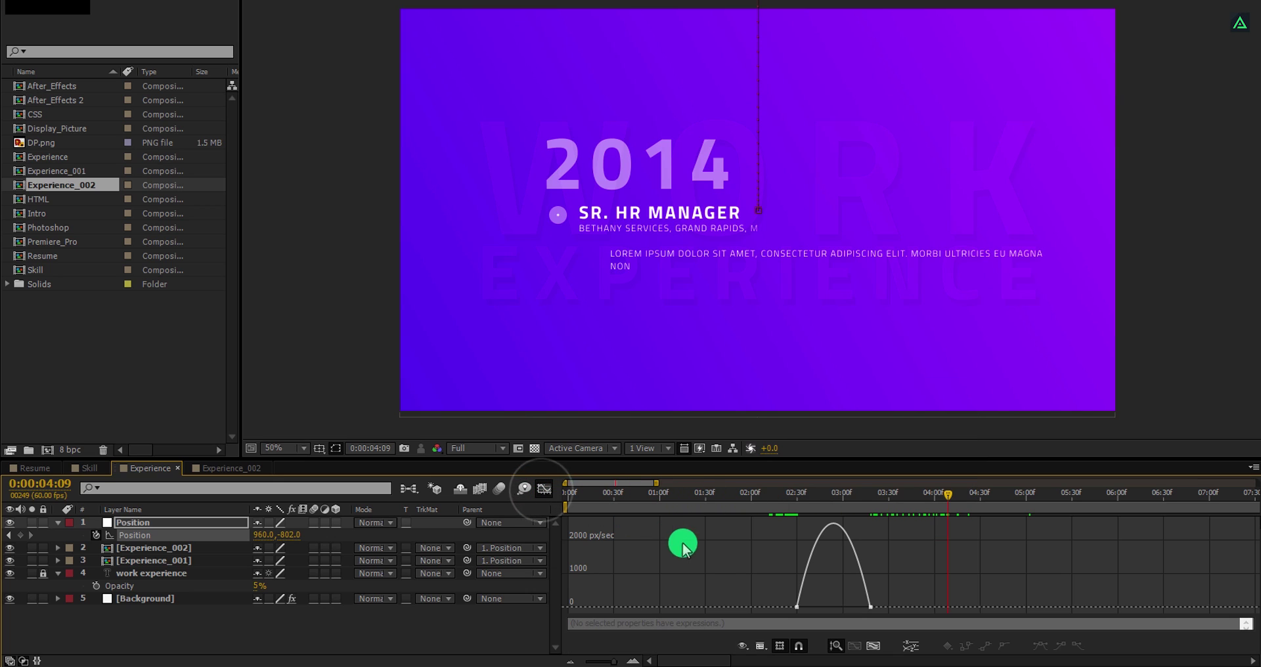
pyautogui.moveTo(781, 591); pyautogui.dragTo(820, 599)
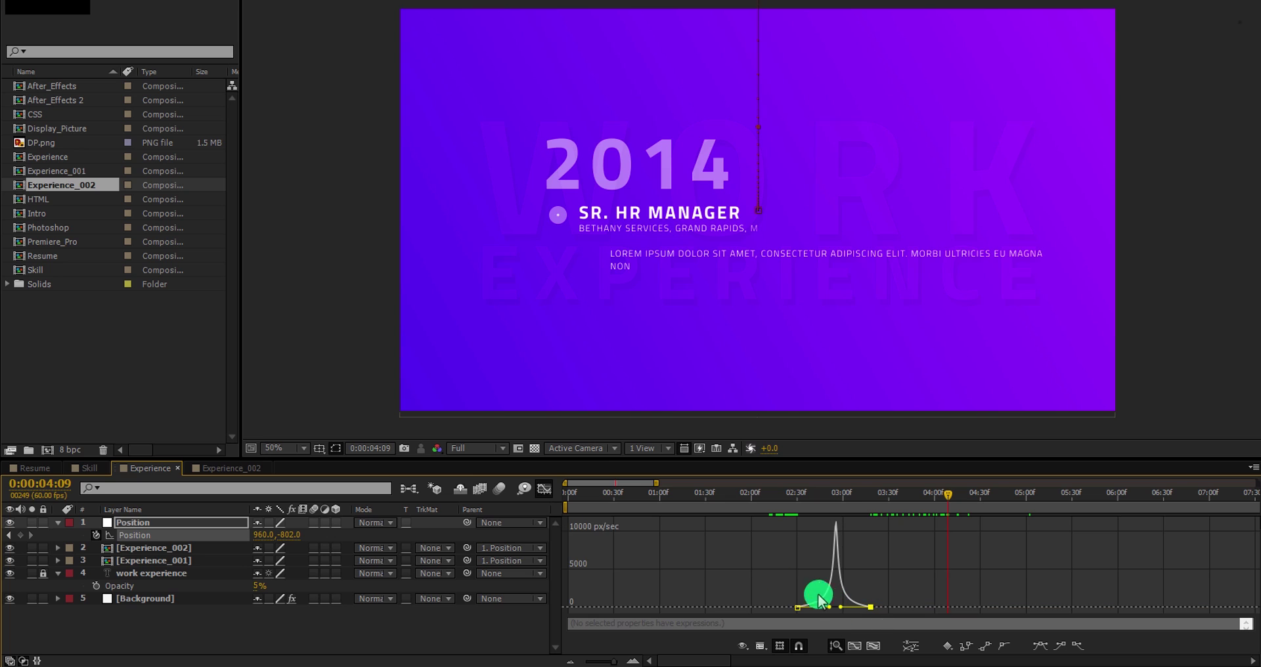
pyautogui.click(543, 491)
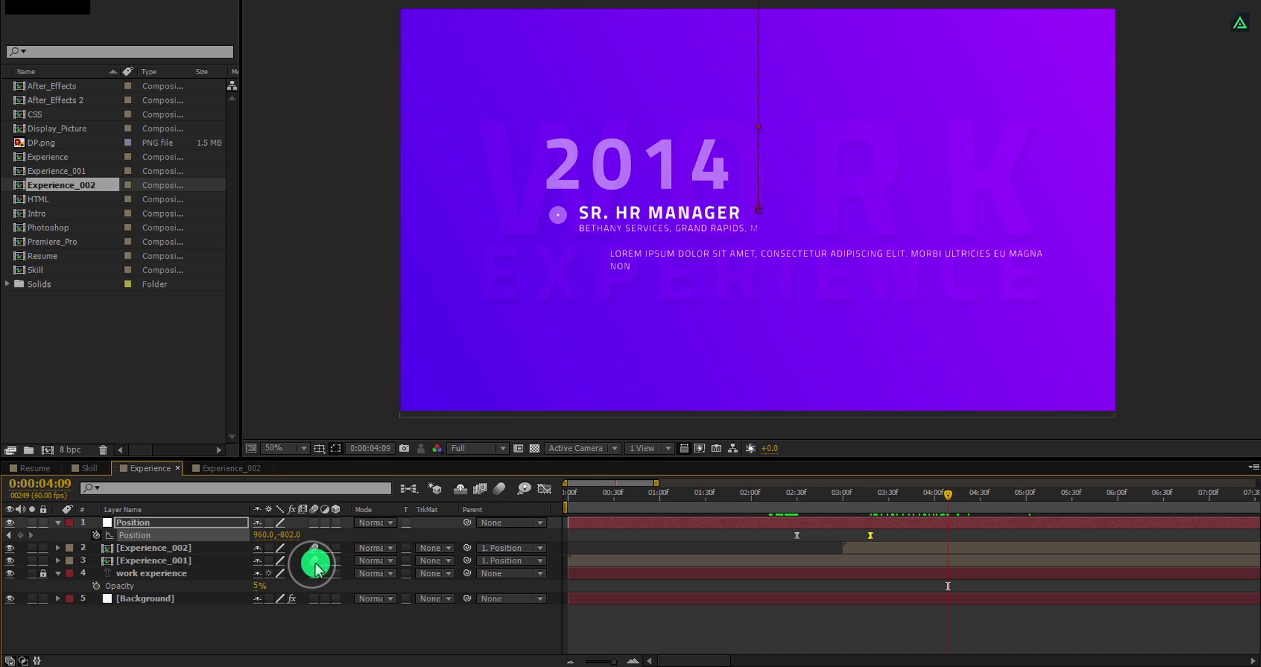
# Step: Enable motion blur for both Experience entry layers and move the start of Experience_002 to 0:00:02:30
pyautogui.moveTo(550, 502); pyautogui.dragTo(900, 503)
pyautogui.moveTo(1015, 489); pyautogui.dragTo(984, 487)
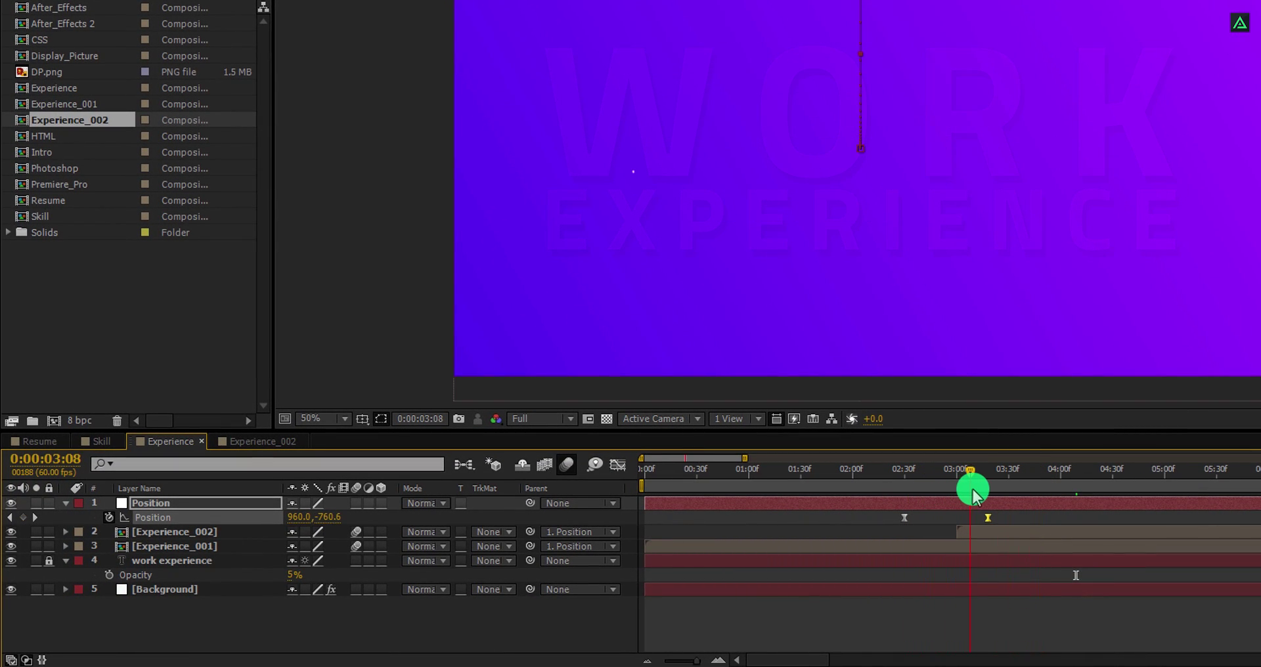
pyautogui.moveTo(996, 529); pyautogui.dragTo(942, 535)
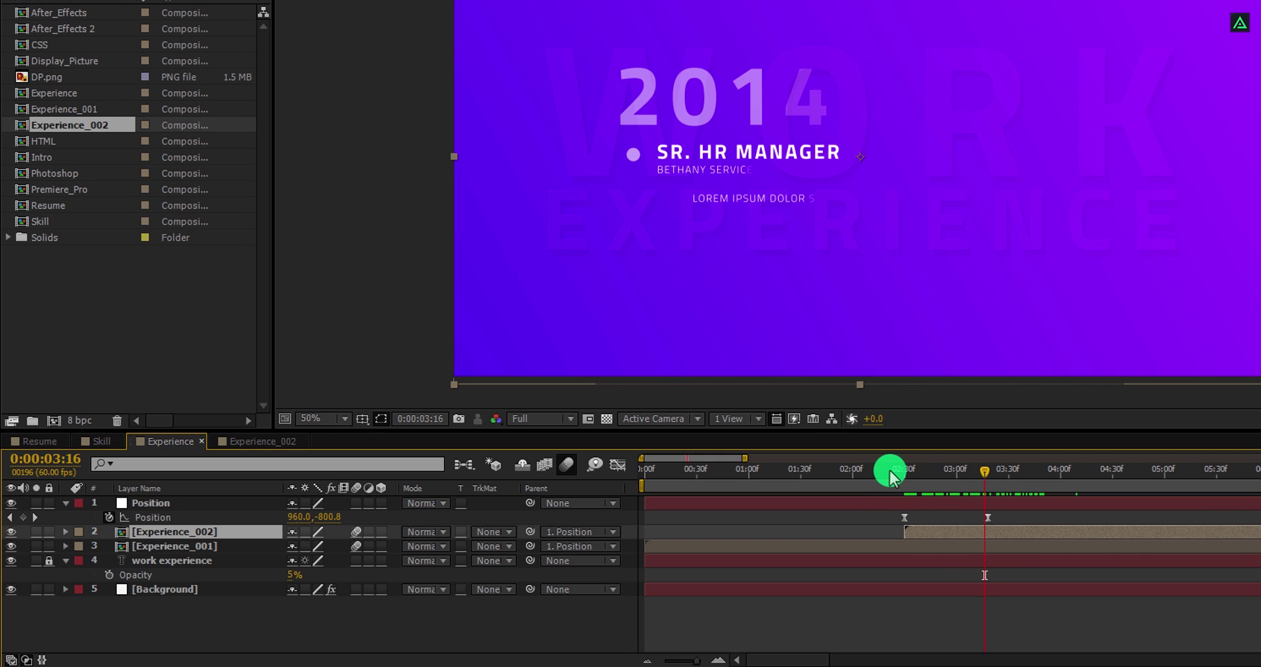
pyautogui.moveTo(890, 470); pyautogui.dragTo(1111, 486)
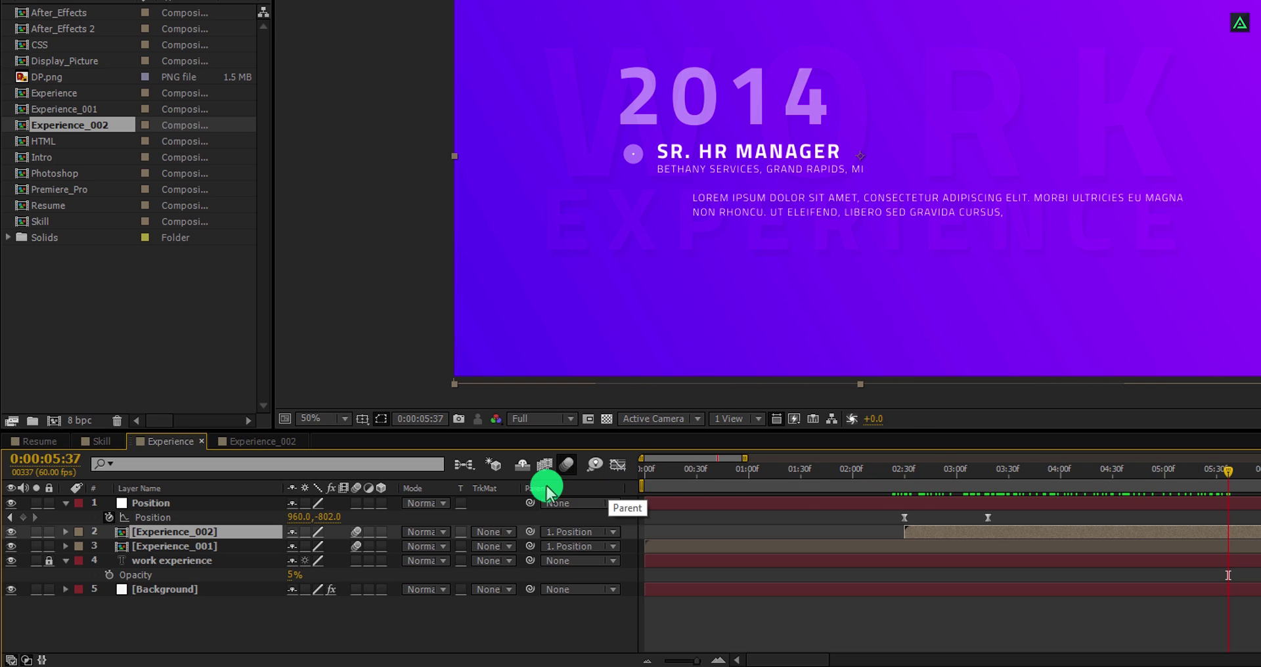
# Step: Create a 1920 x 1080, 60 fps composition named Signature with a duration of 0:00:10:00
pyautogui.click(55, 422)
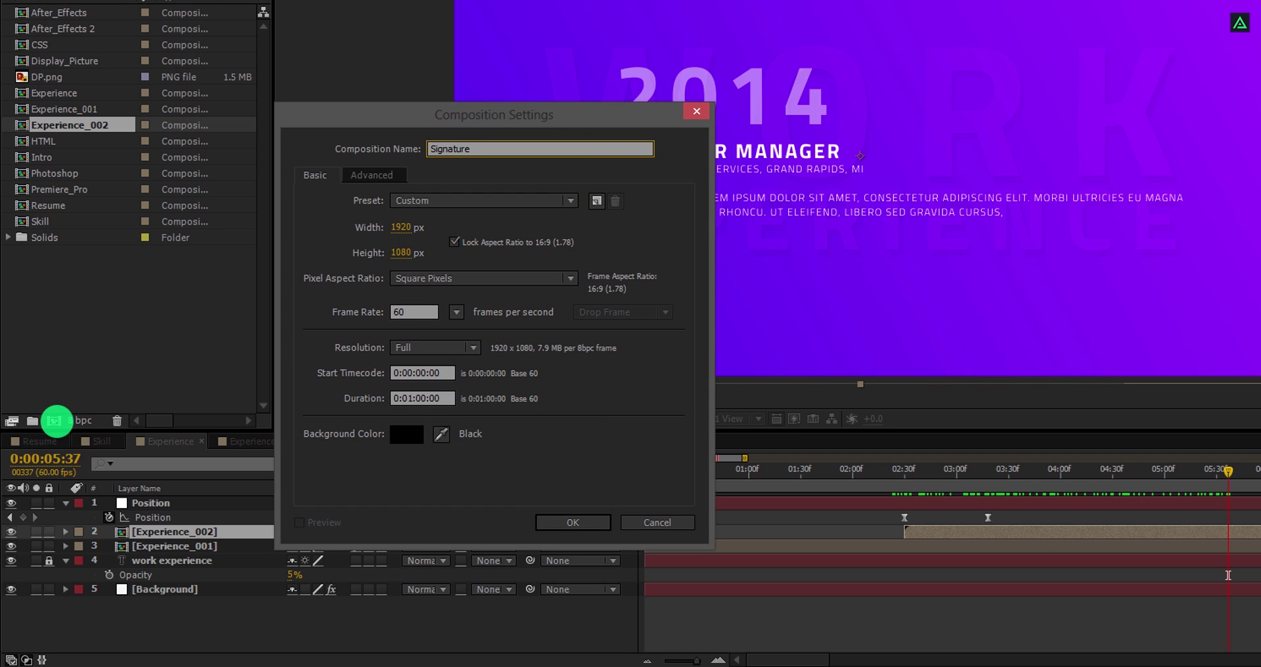
pyautogui.click(409, 394)
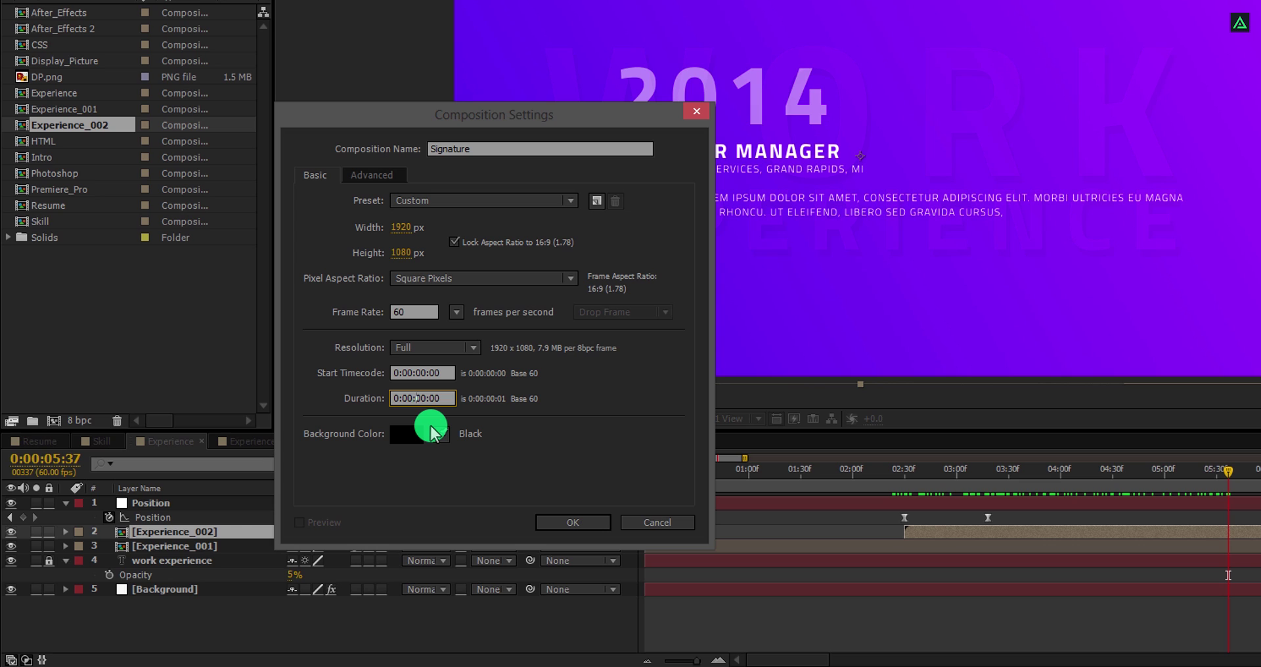
pyautogui.click(566, 523)
# Step: Add a 1920 x 1080 solid named Background to the Signature composition in a near-black grey
pyautogui.rightClick(334, 544)
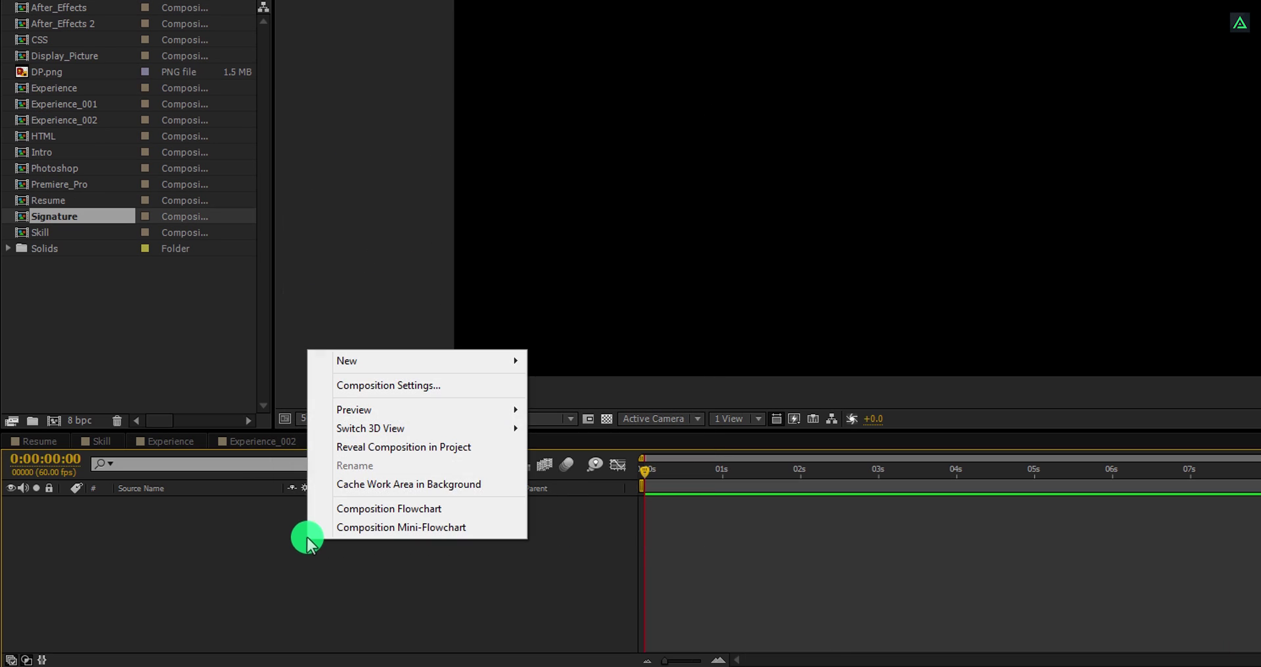
pyautogui.moveTo(402, 365)
pyautogui.click(621, 410)
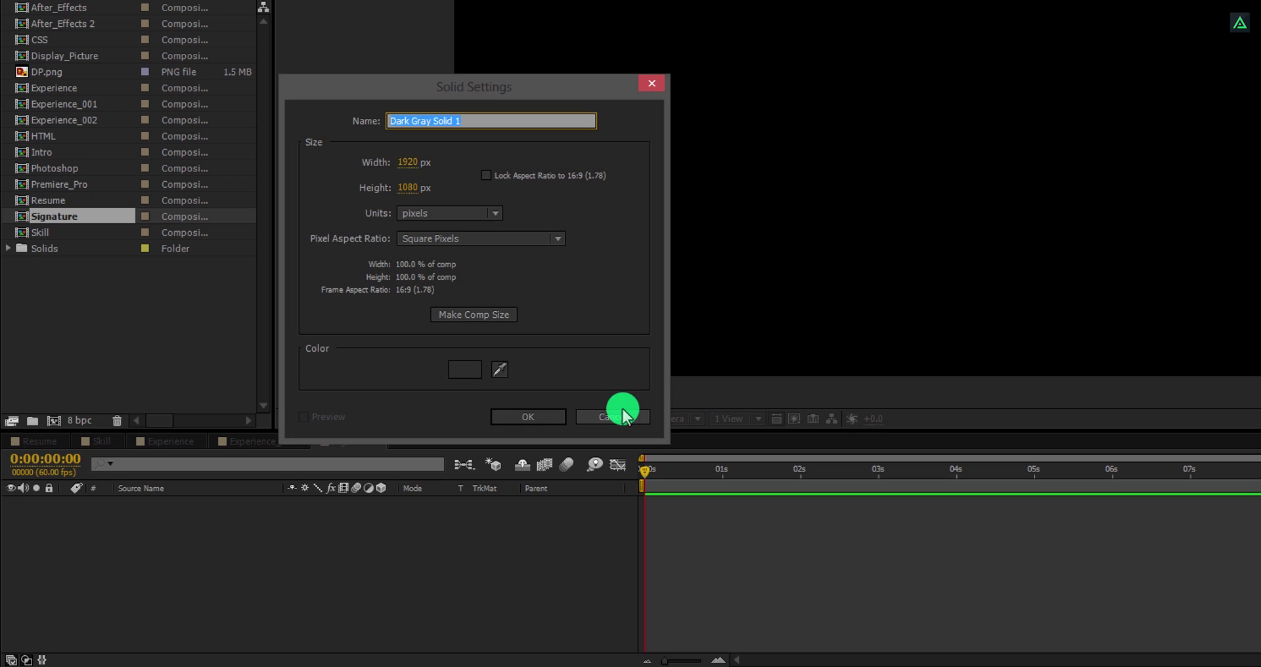
pyautogui.click(465, 369)
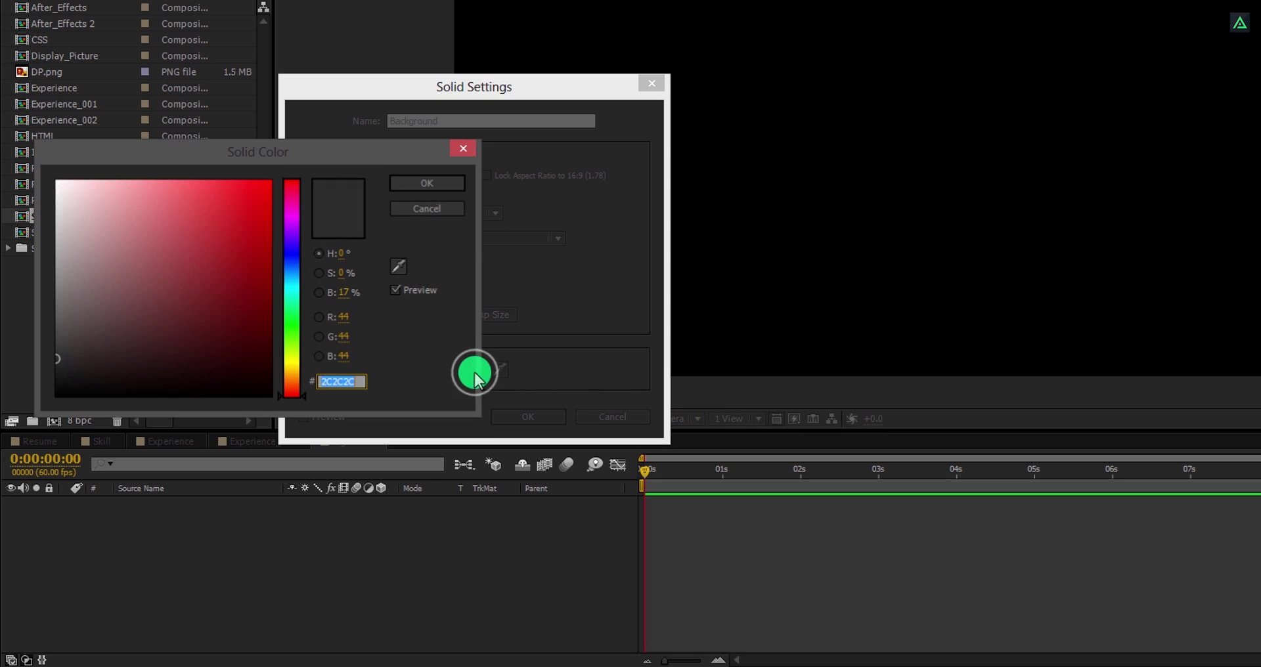
pyautogui.moveTo(53, 358); pyautogui.dragTo(47, 381)
pyautogui.click(412, 197)
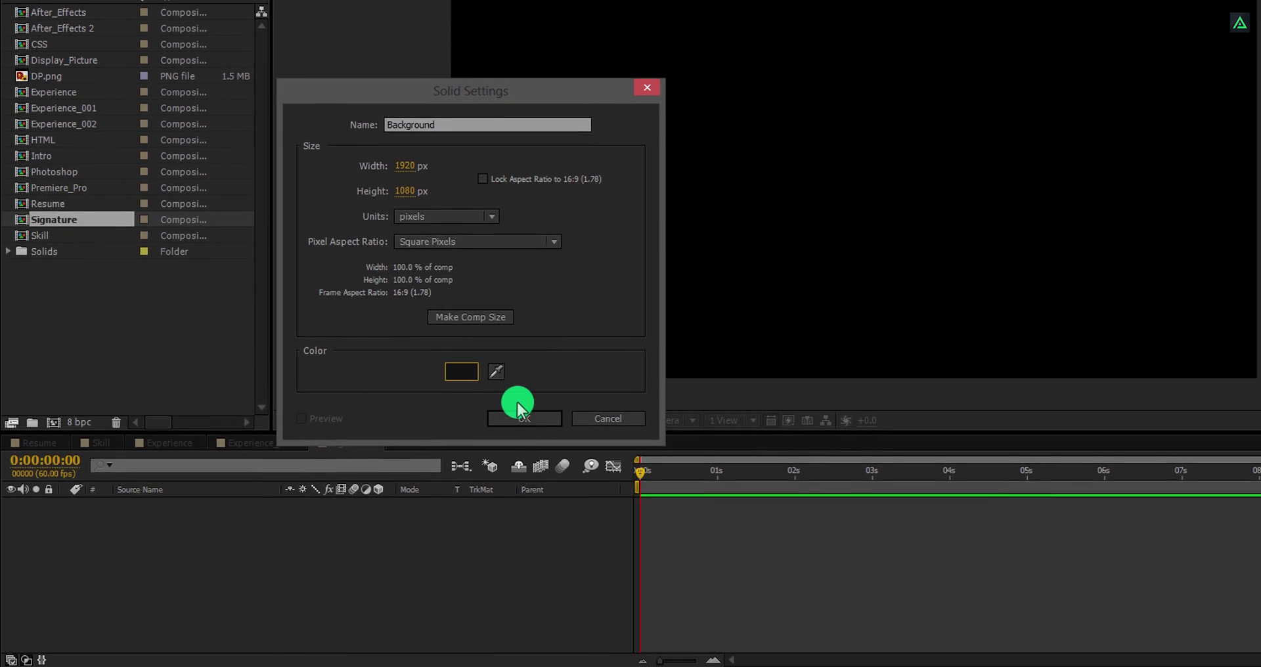
pyautogui.click(519, 416)
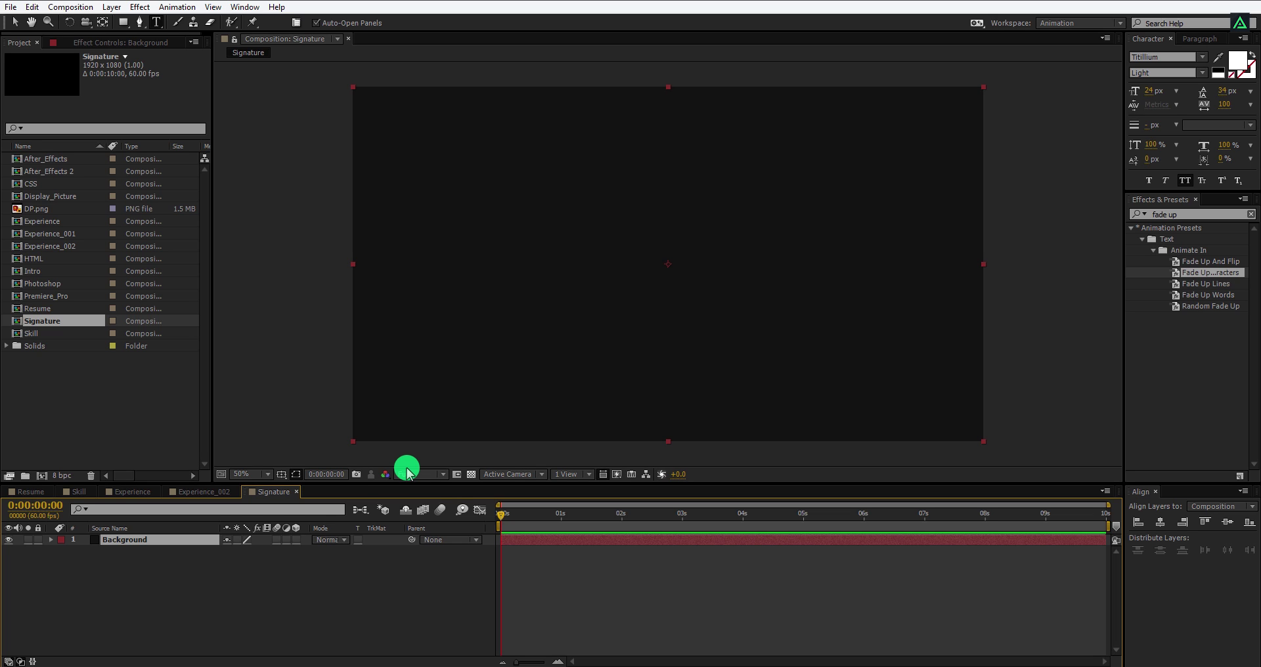
# Step: Open the Background solid for painting in its own layer view, activate the Brush tool, and bring up the brush and paint settings
pyautogui.doubleClick(157, 540)
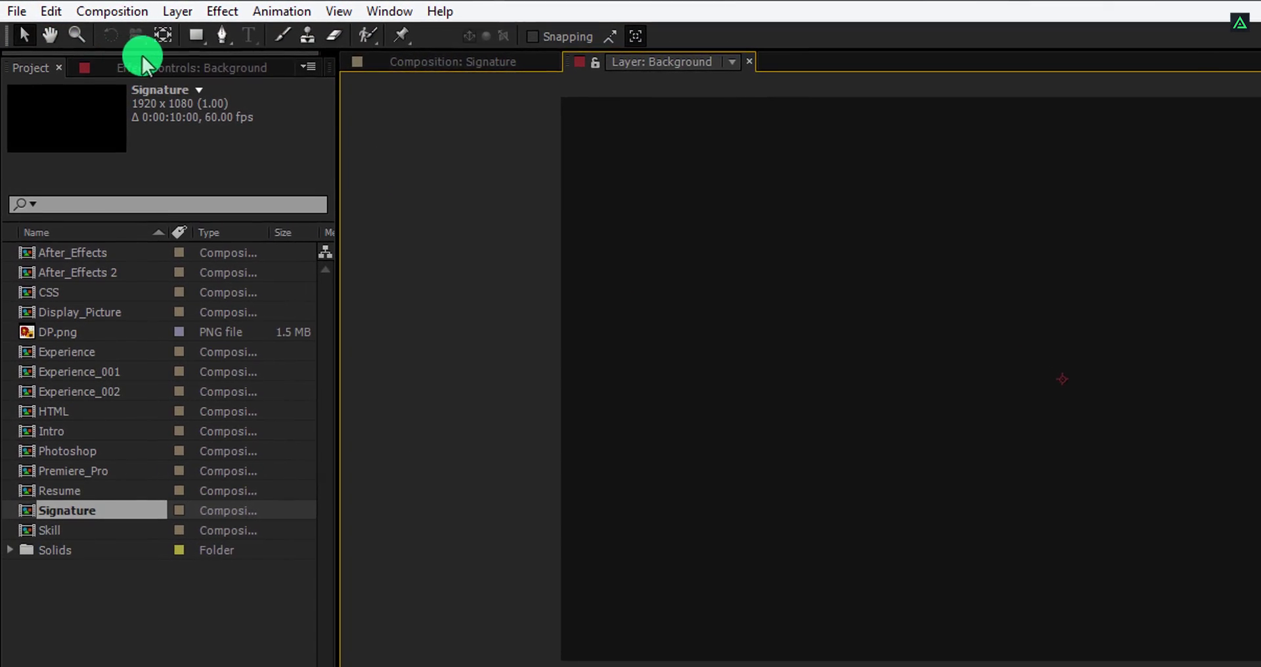
pyautogui.click(237, 33)
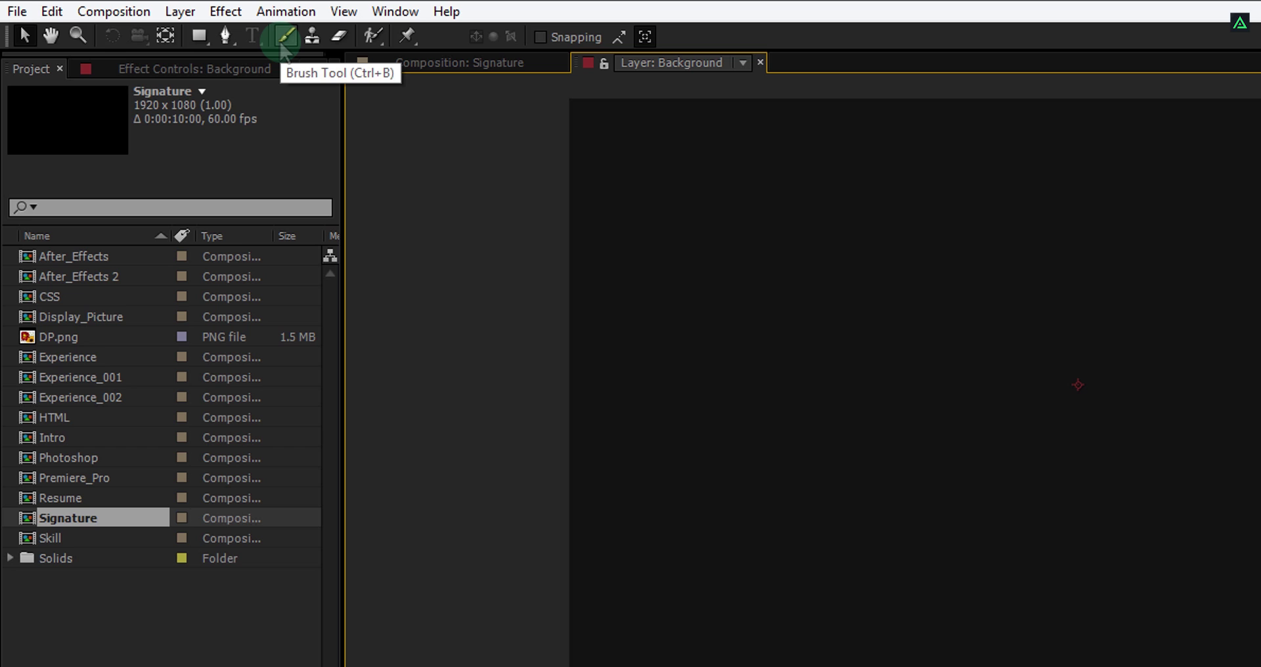
pyautogui.click(284, 38)
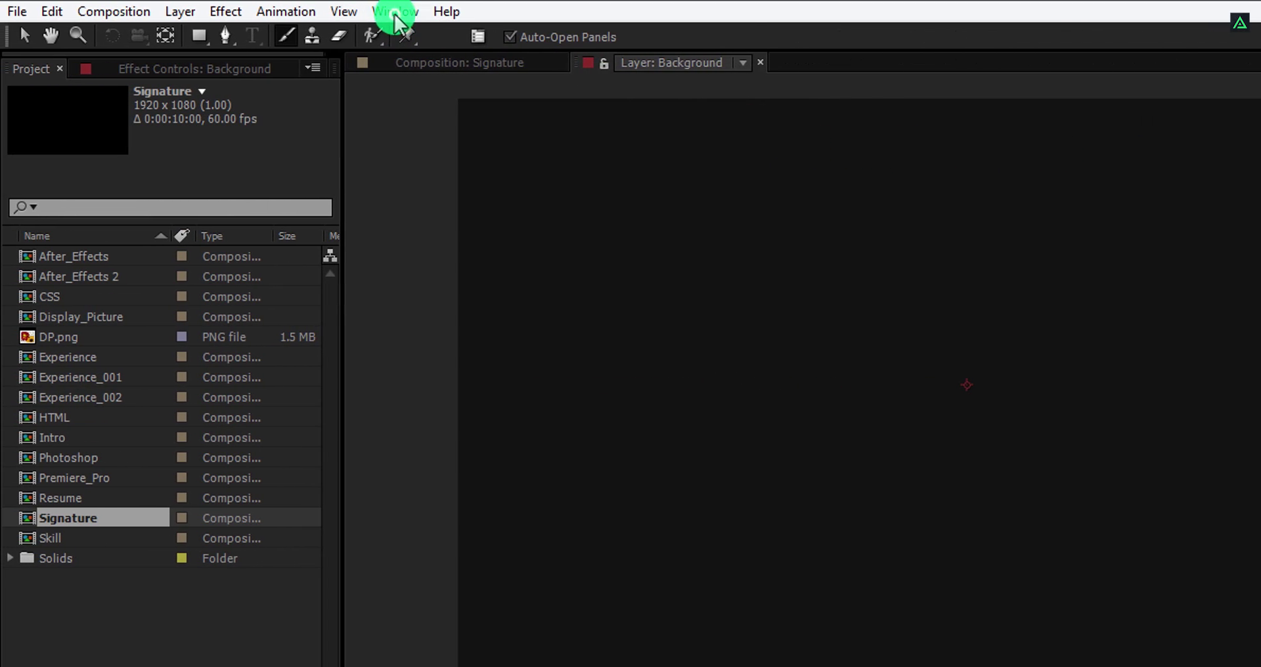
pyautogui.click(397, 20)
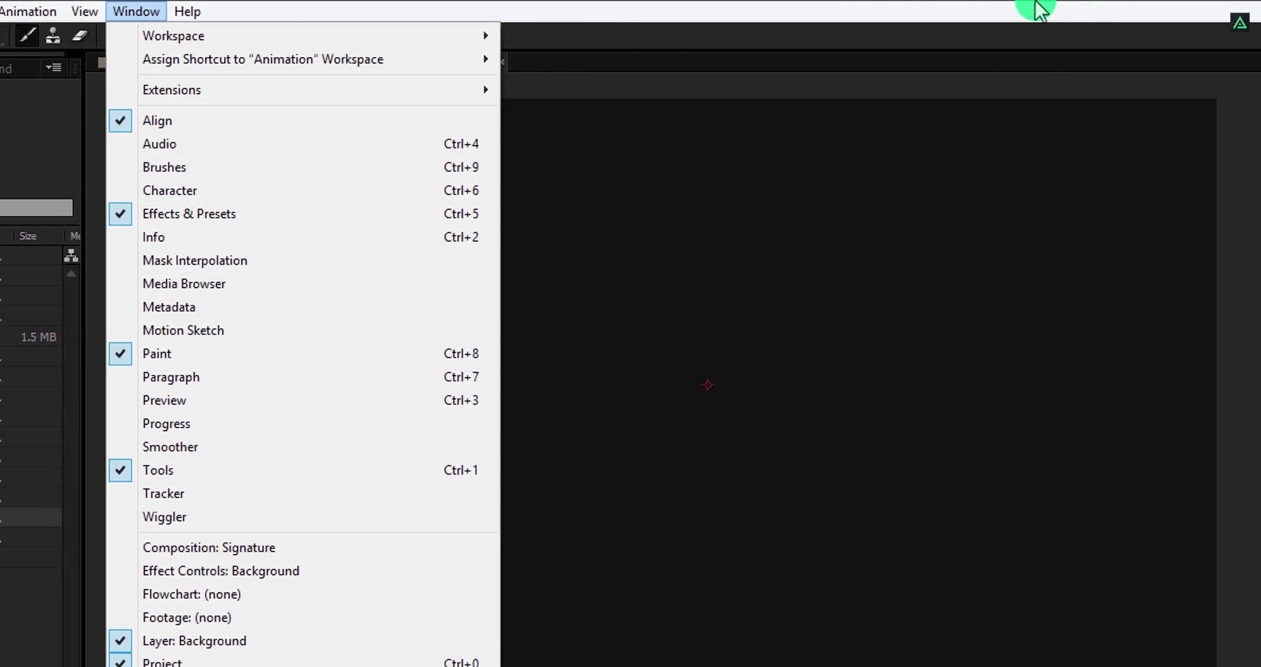
pyautogui.click(1037, 10)
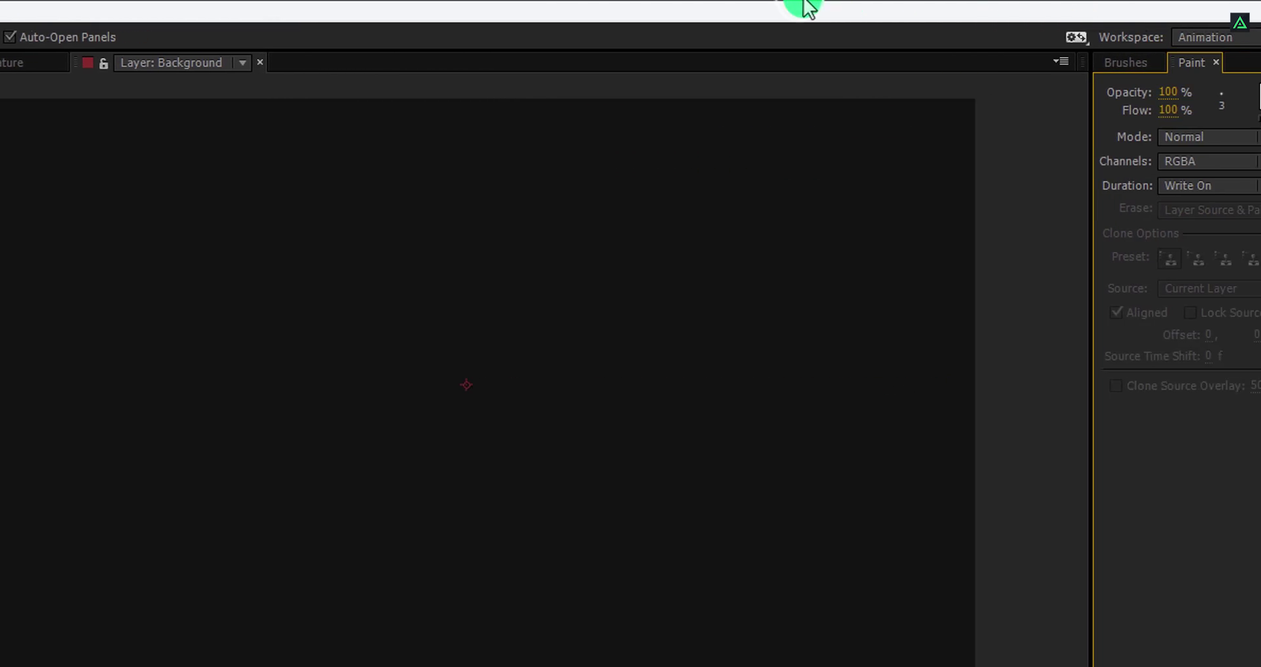
pyautogui.click(860, 66)
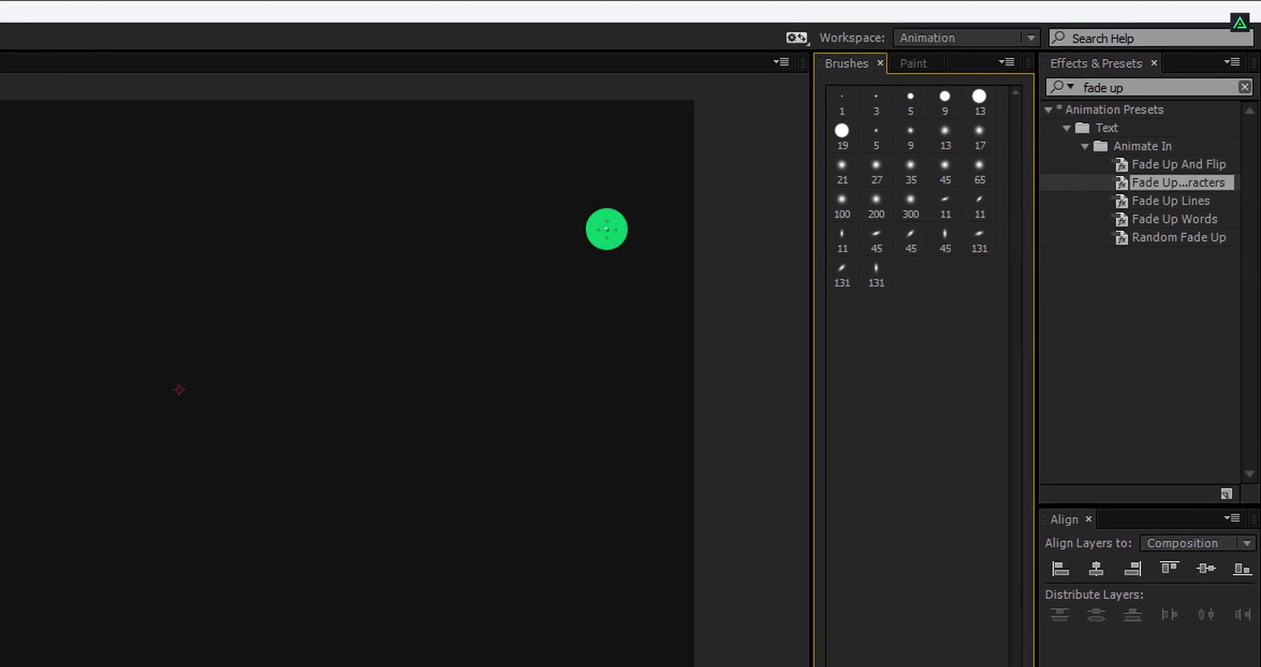
pyautogui.click(912, 63)
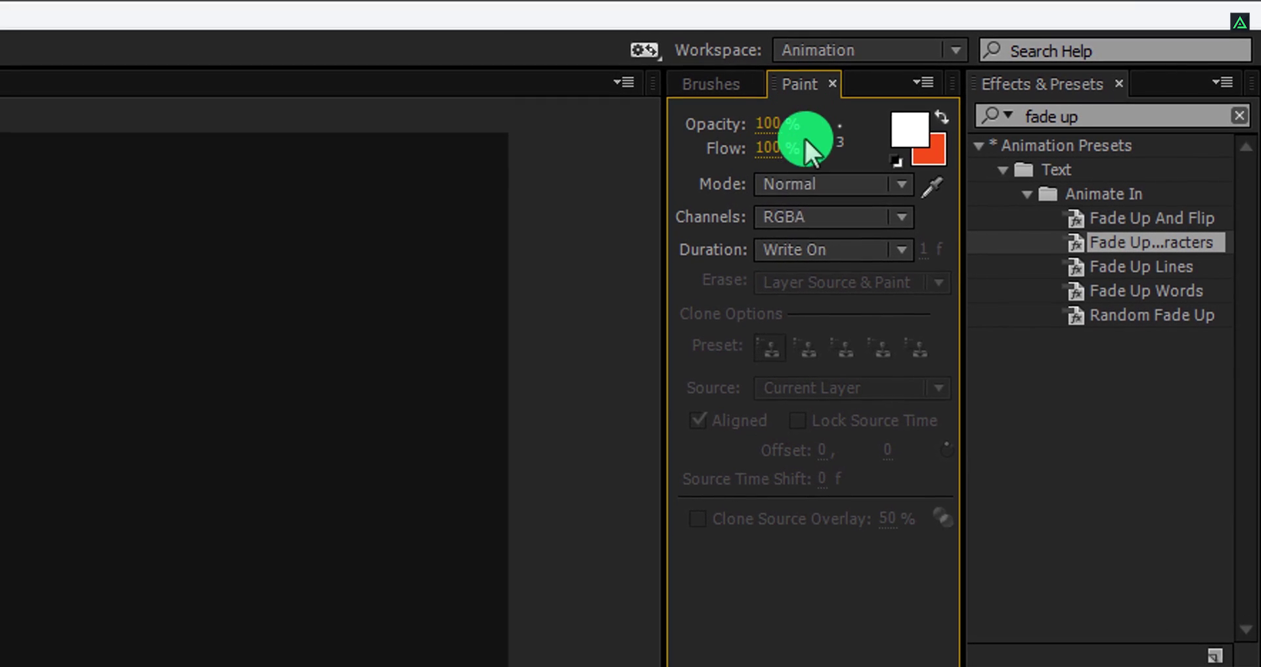
# Step: Set the paint stroke duration to Write On and the foreground color to white (FFFFFF)
pyautogui.click(803, 248)
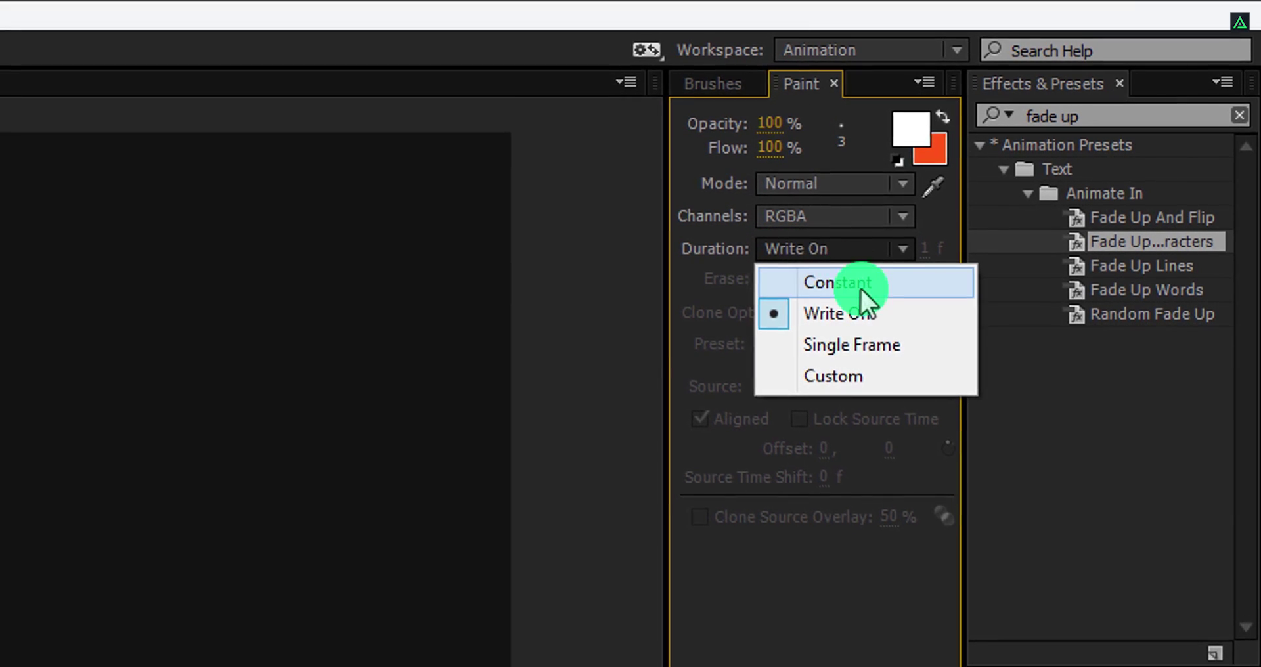
pyautogui.click(879, 313)
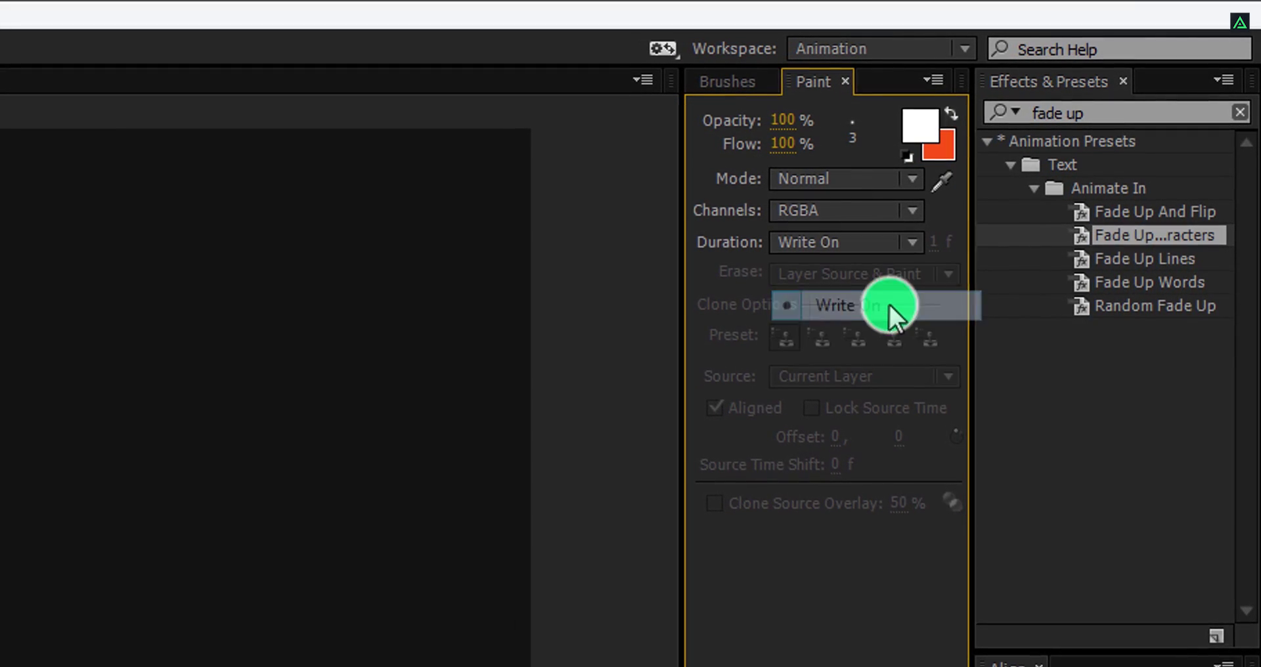
pyautogui.click(916, 124)
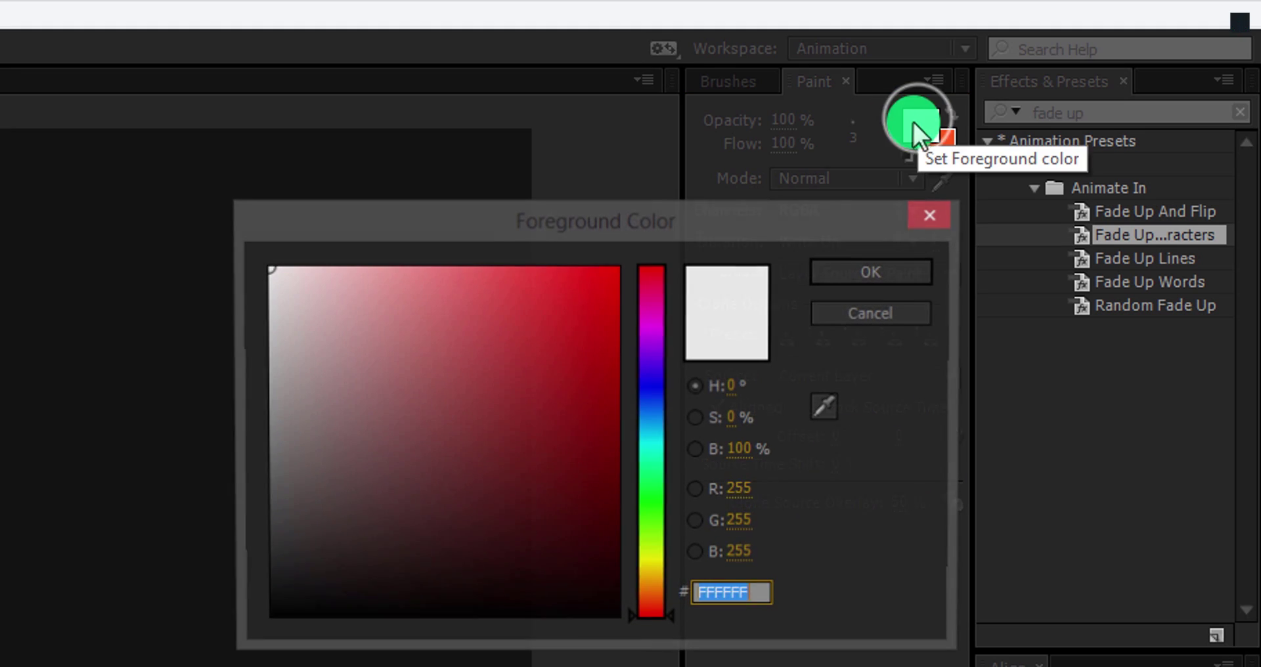
pyautogui.moveTo(366, 388); pyautogui.dragTo(205, 231)
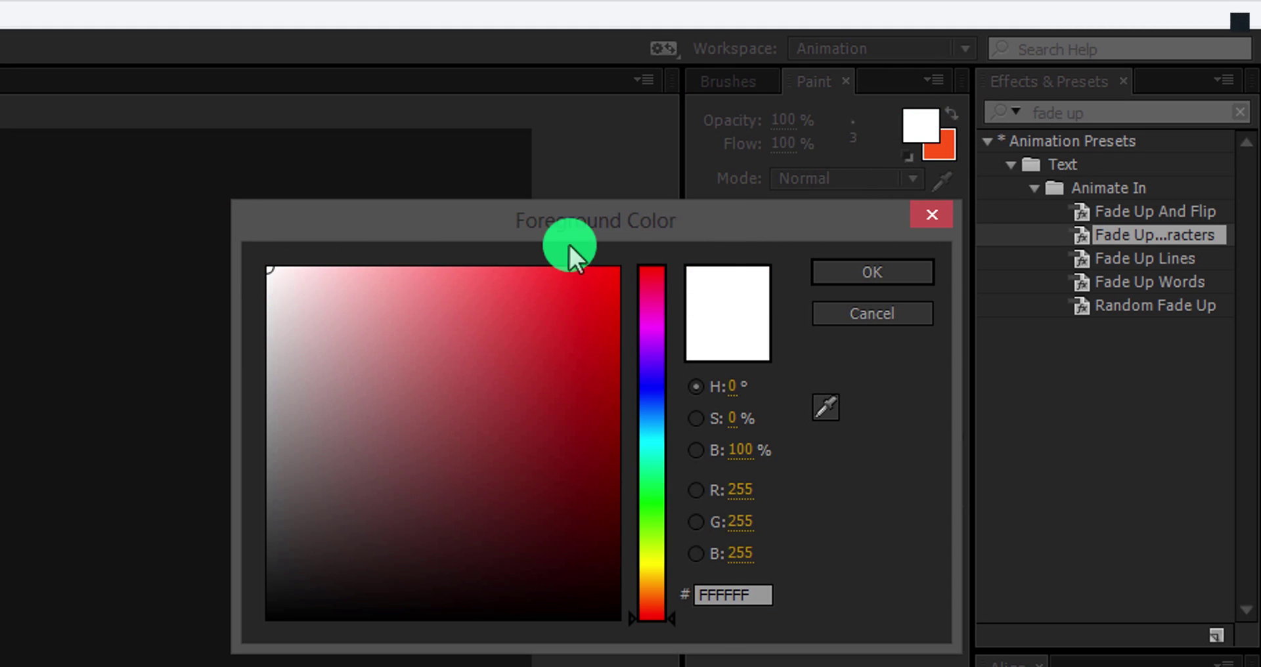
pyautogui.click(854, 272)
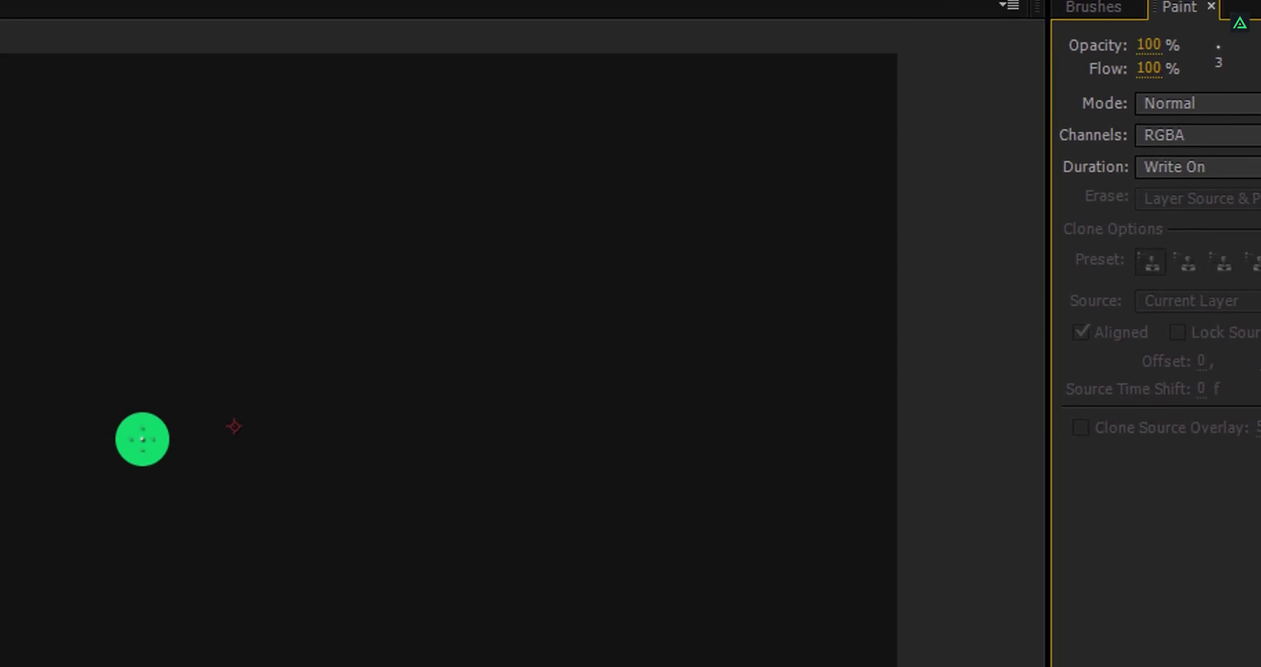
# Step: Paint a thin white handwritten signature near the centre of the Background layer
pyautogui.moveTo(236, 458)
pyautogui.mouseDown()
pyautogui.moveTo(212, 376)
pyautogui.moveTo(266, 413)
pyautogui.mouseUp()
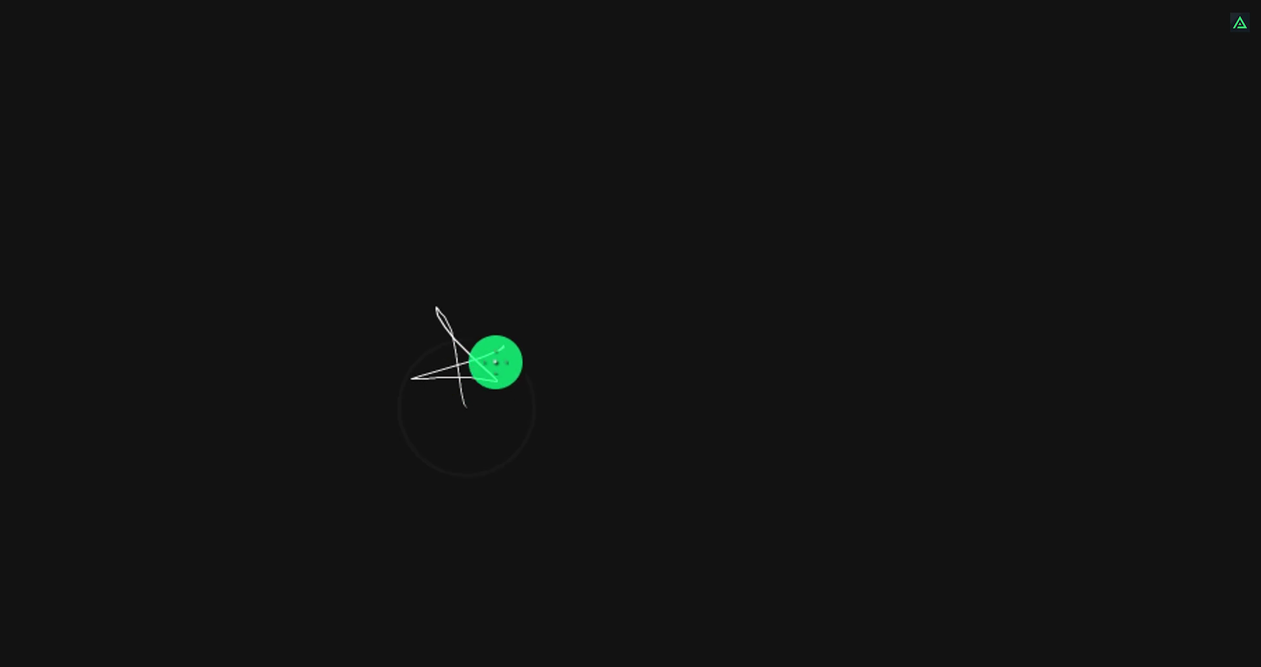
pyautogui.moveTo(529, 355)
pyautogui.mouseDown()
pyautogui.moveTo(579, 363)
pyautogui.moveTo(590, 331)
pyautogui.moveTo(644, 359)
pyautogui.moveTo(577, 383)
pyautogui.moveTo(710, 375)
pyautogui.mouseUp()
pyautogui.hotkey('ctrl', 'z')
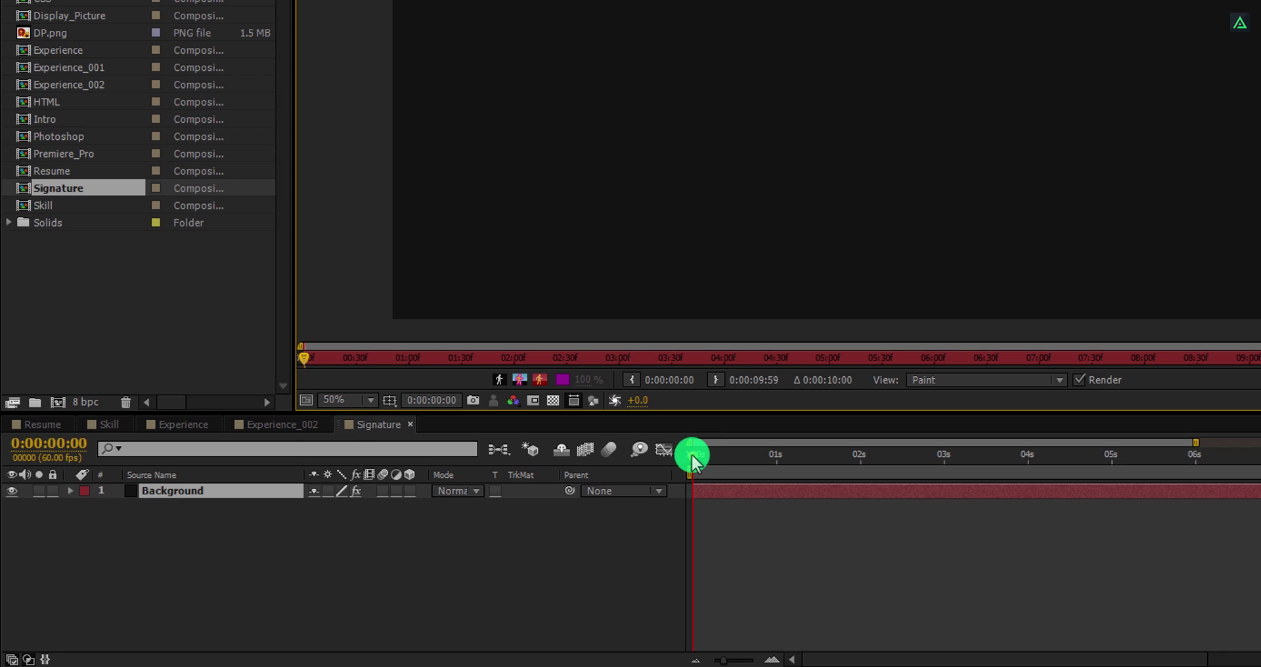
# Step: Preview the signature writing itself on, first in the layer view and again in the Signature composition
pyautogui.moveTo(692, 460); pyautogui.dragTo(943, 460)
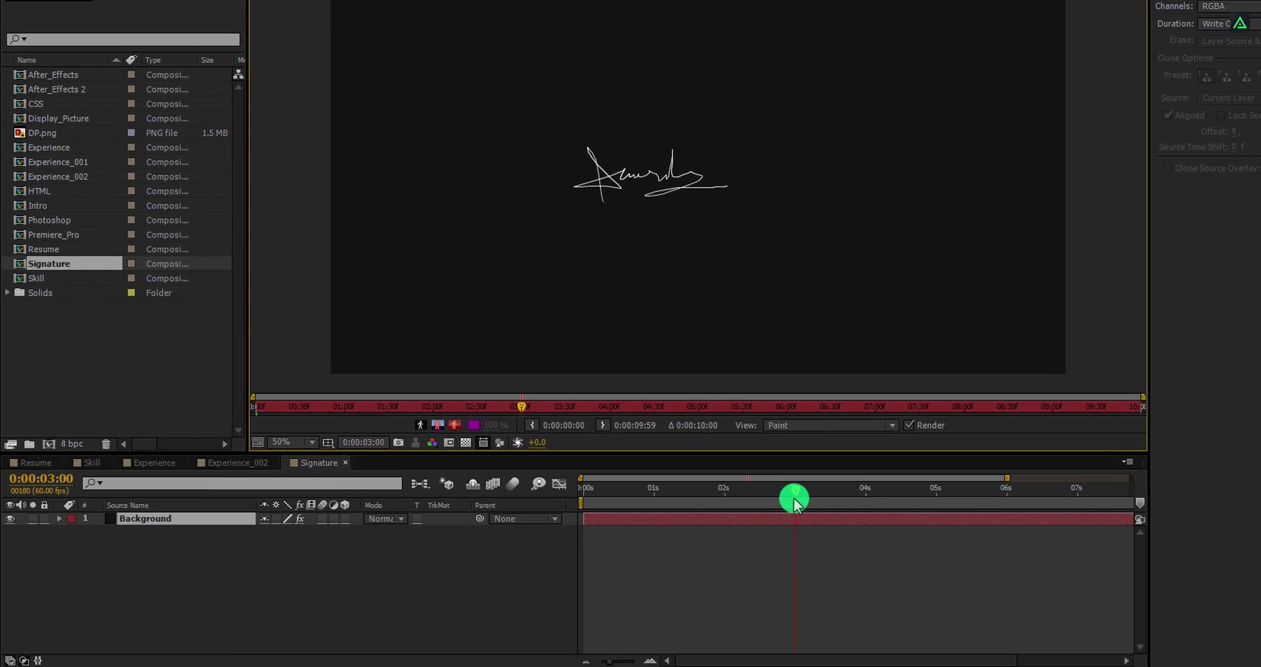
pyautogui.moveTo(793, 497)
pyautogui.mouseDown()
pyautogui.moveTo(583, 497)
pyautogui.moveTo(796, 497)
pyautogui.mouseUp()
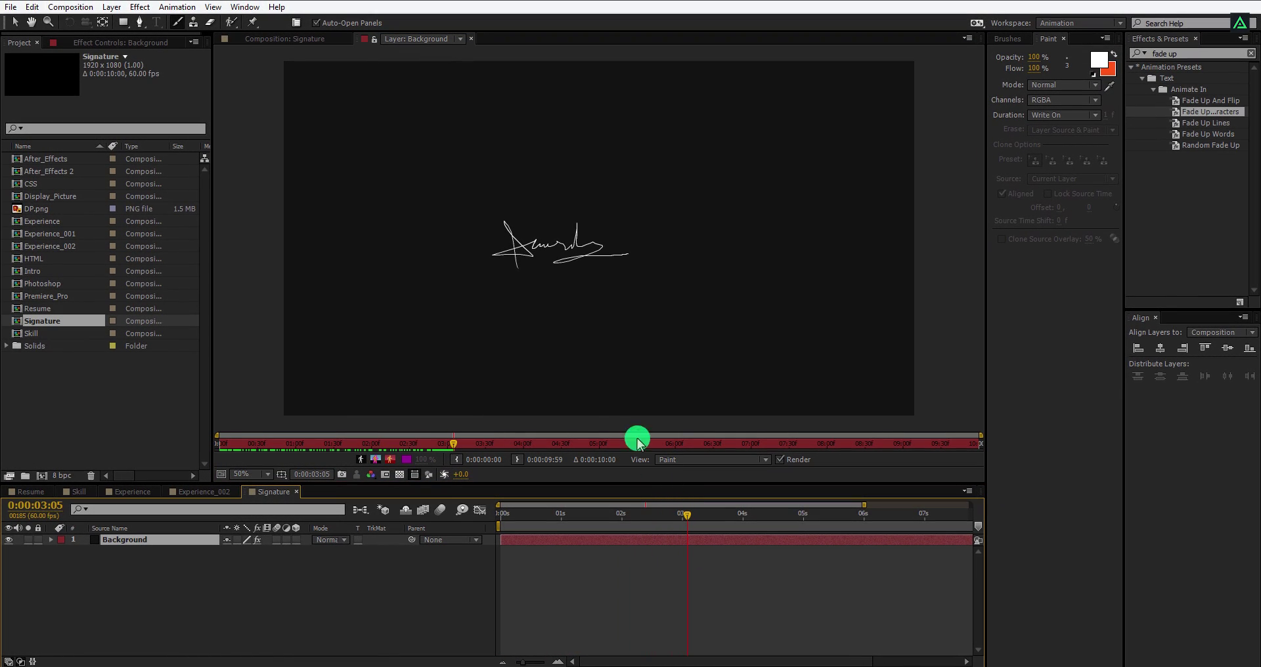
pyautogui.click(293, 39)
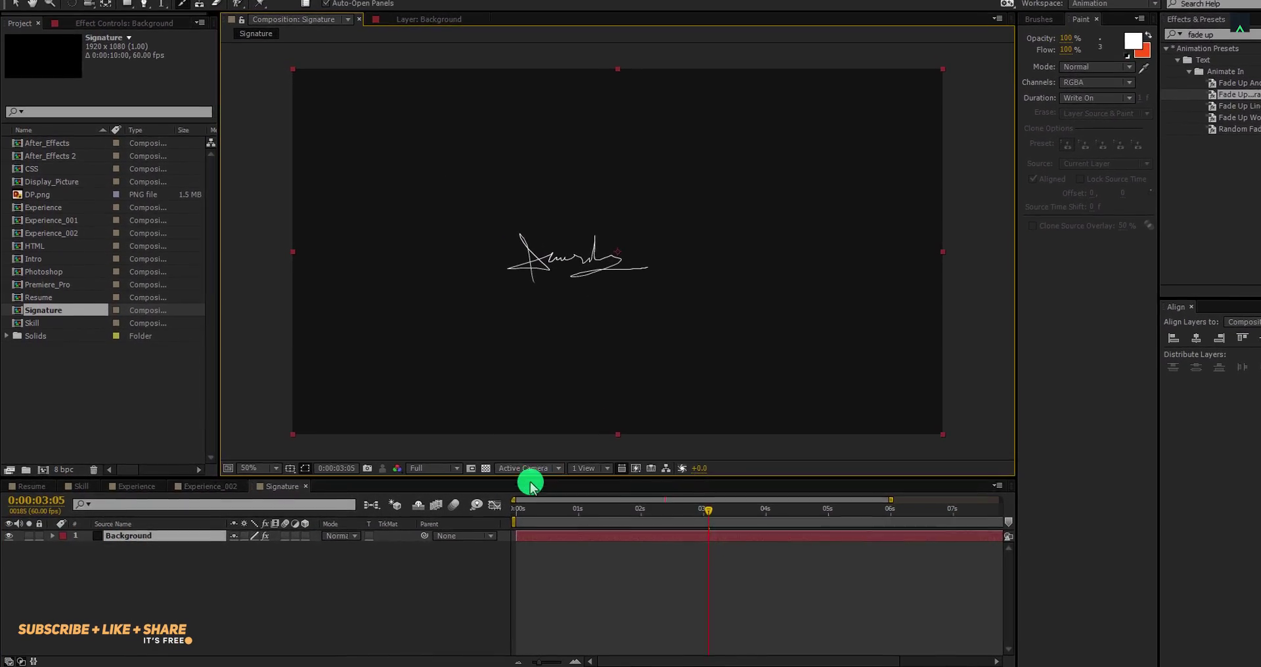
pyautogui.moveTo(522, 509); pyautogui.dragTo(645, 509)
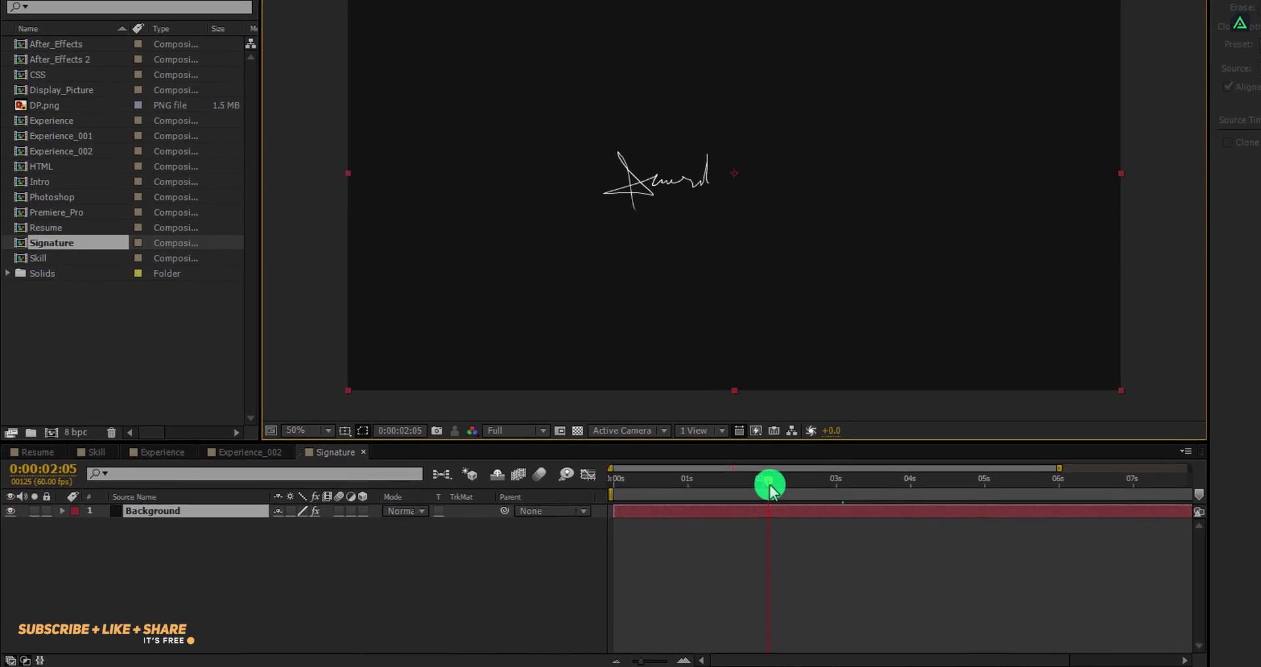
pyautogui.moveTo(770, 486); pyautogui.dragTo(780, 487)
# Step: Reveal the Background layer's keyframes, apply Easy Ease to both End keyframes of the brush stroke, and preview the eased signature
pyautogui.press('u')
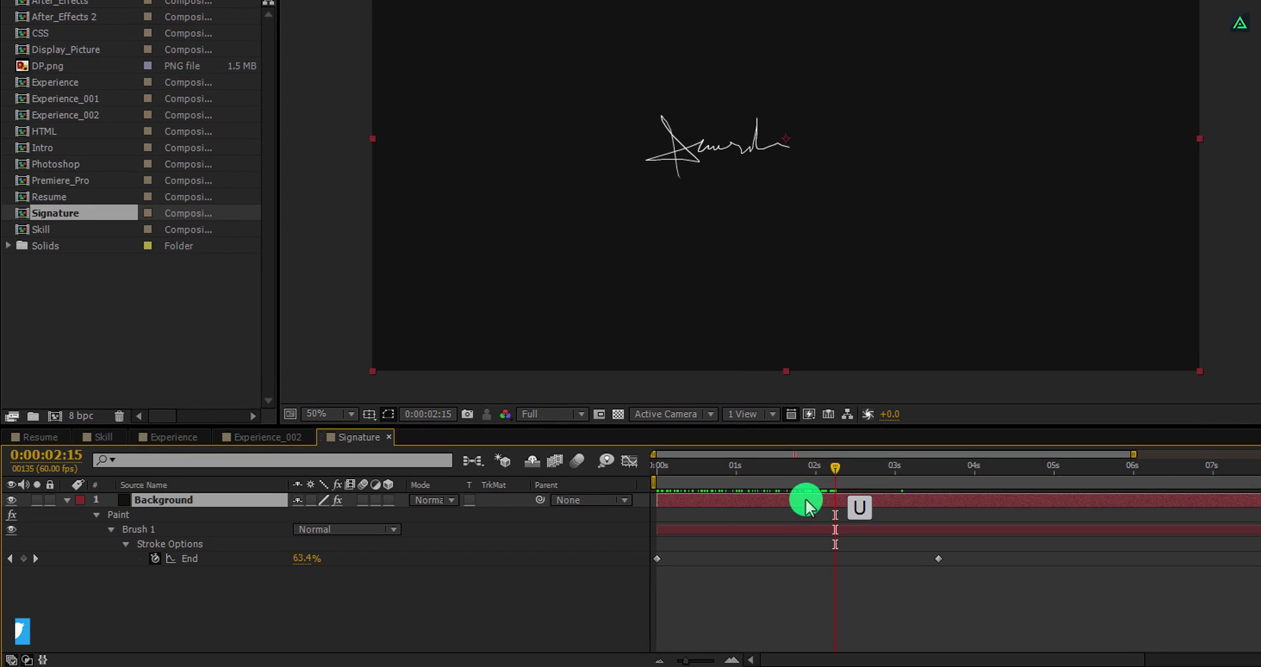
pyautogui.moveTo(940, 550)
pyautogui.mouseDown()
pyautogui.moveTo(850, 574)
pyautogui.moveTo(640, 577)
pyautogui.mouseUp()
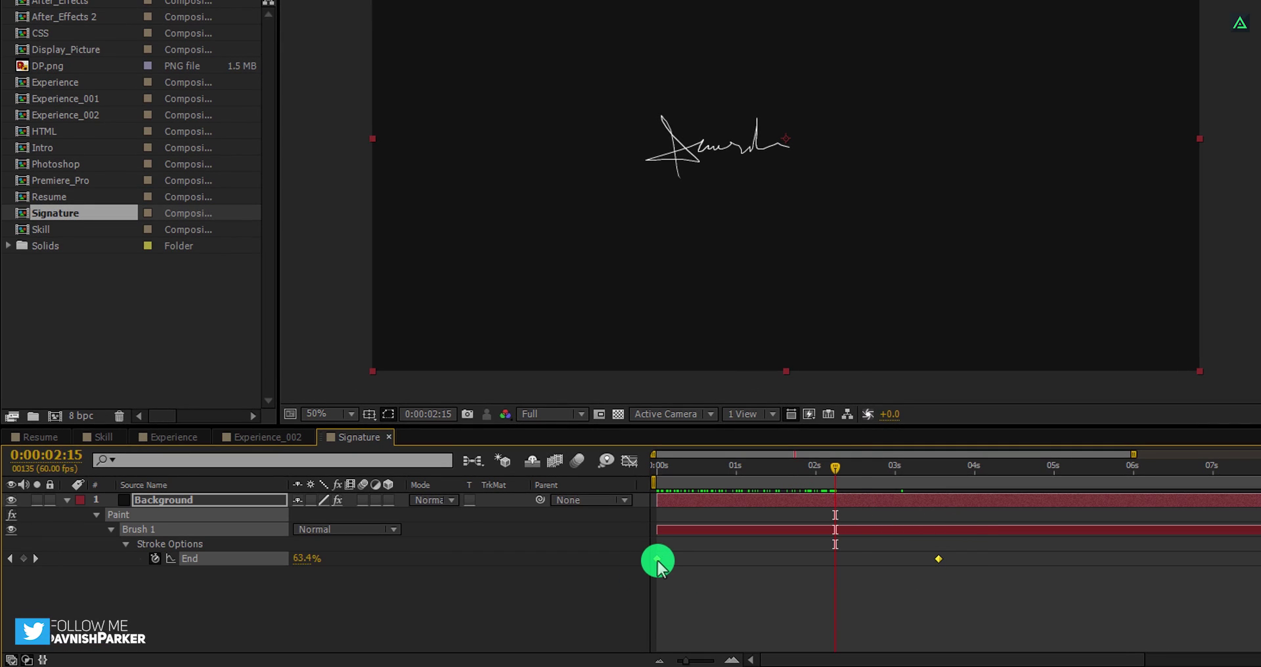
pyautogui.rightClick(655, 560)
pyautogui.moveTo(698, 546)
pyautogui.click(976, 435)
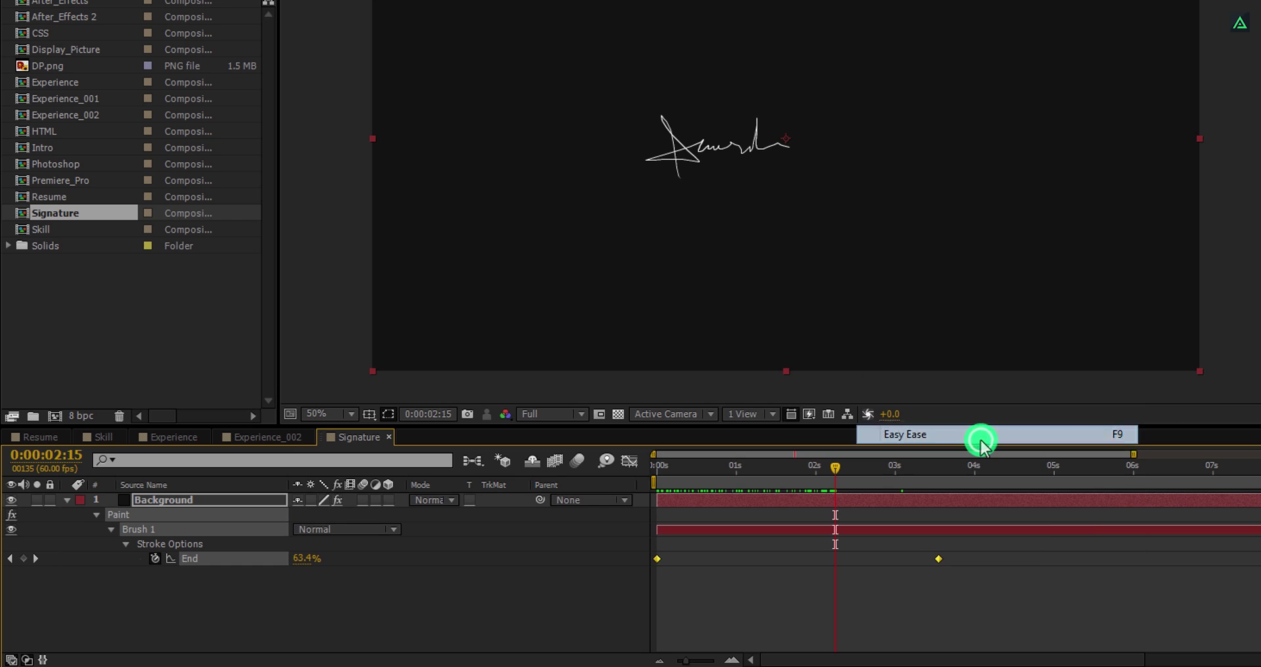
pyautogui.moveTo(872, 471)
pyautogui.mouseDown()
pyautogui.moveTo(687, 473)
pyautogui.moveTo(946, 509)
pyautogui.mouseUp()
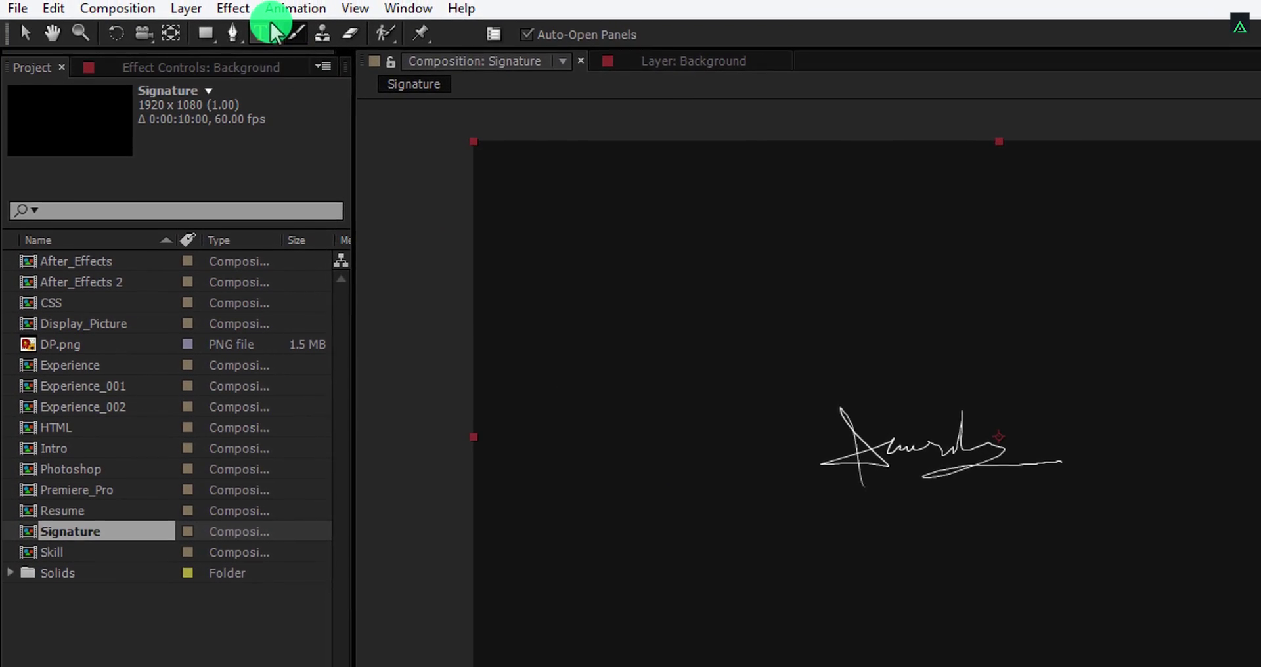
# Step: Add the person's full name as white Titillium Light text at 66 px, overlapping the upper part of the signature
pyautogui.click(256, 13)
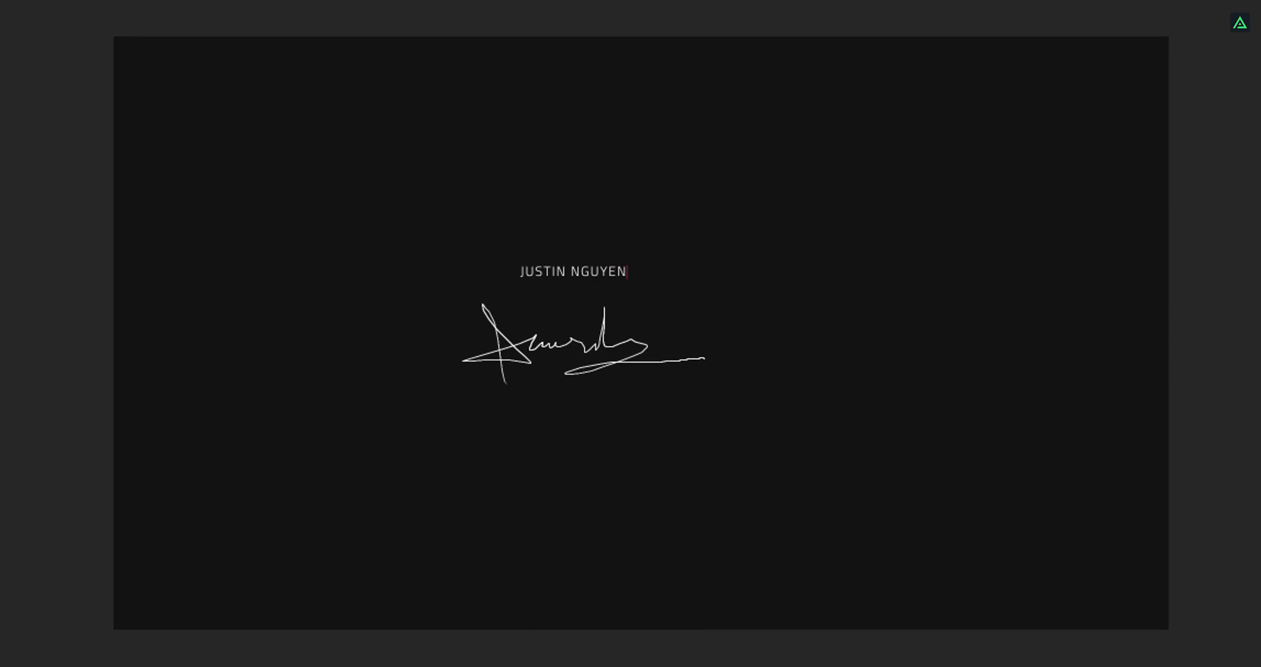
pyautogui.hotkey('ctrl', 'Return')
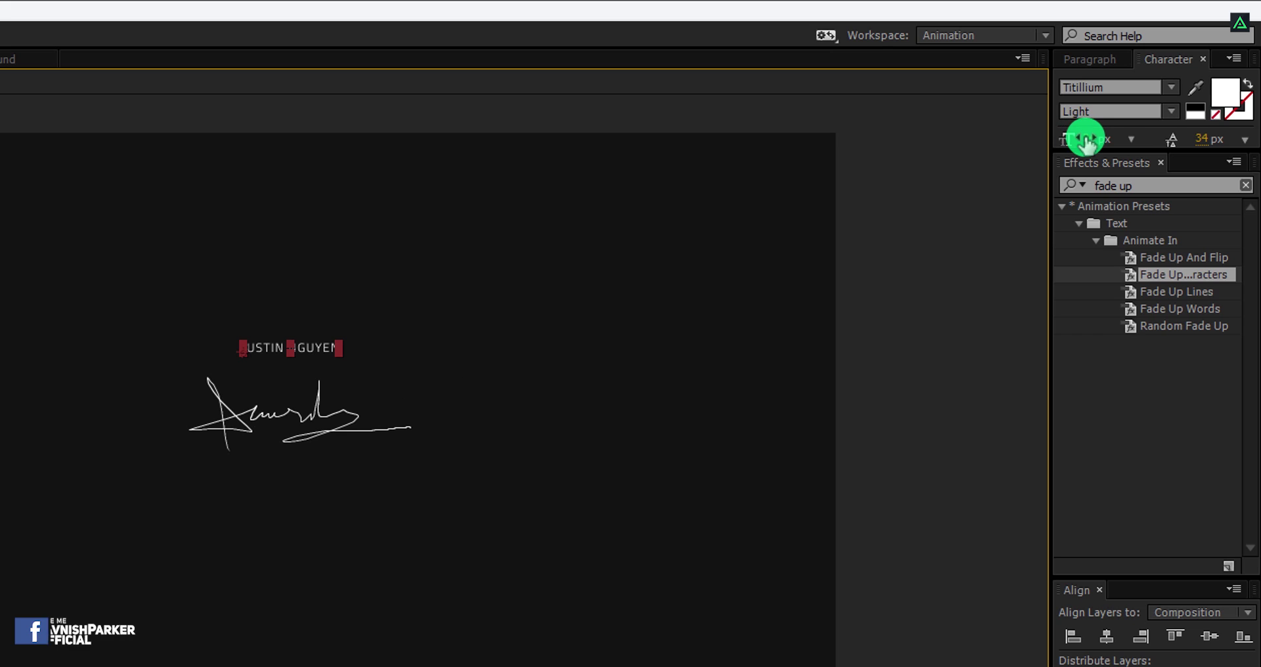
pyautogui.moveTo(1084, 141); pyautogui.dragTo(1122, 297)
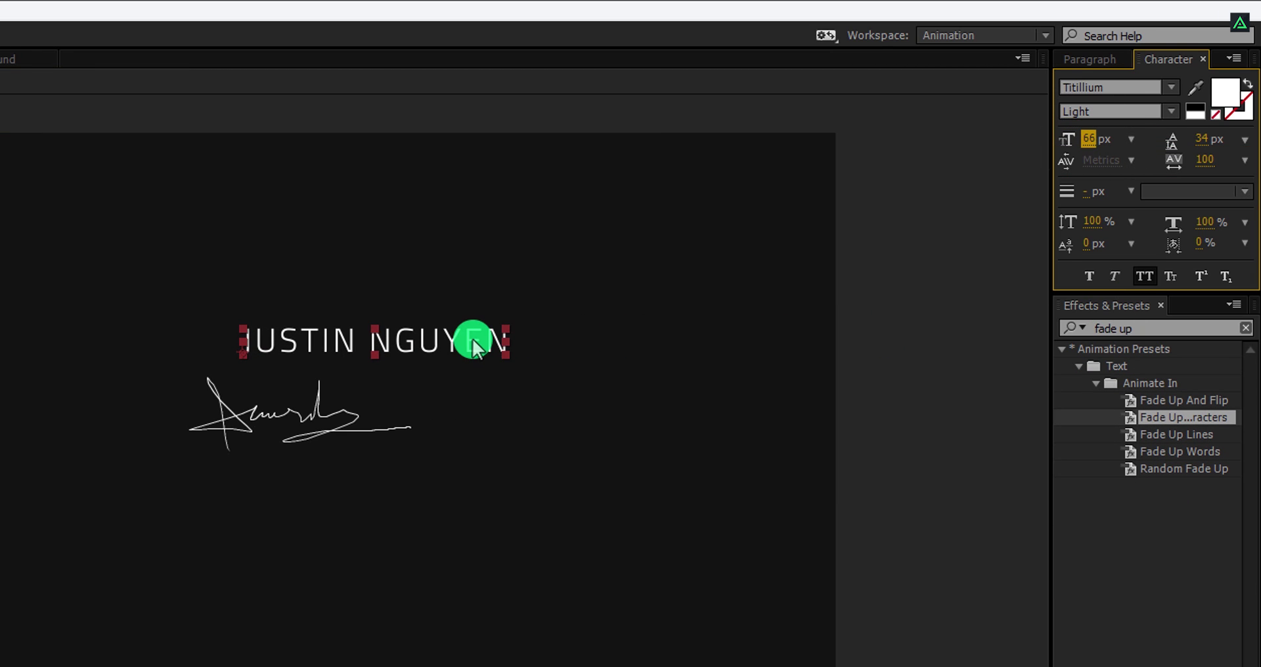
pyautogui.moveTo(473, 341); pyautogui.dragTo(484, 386)
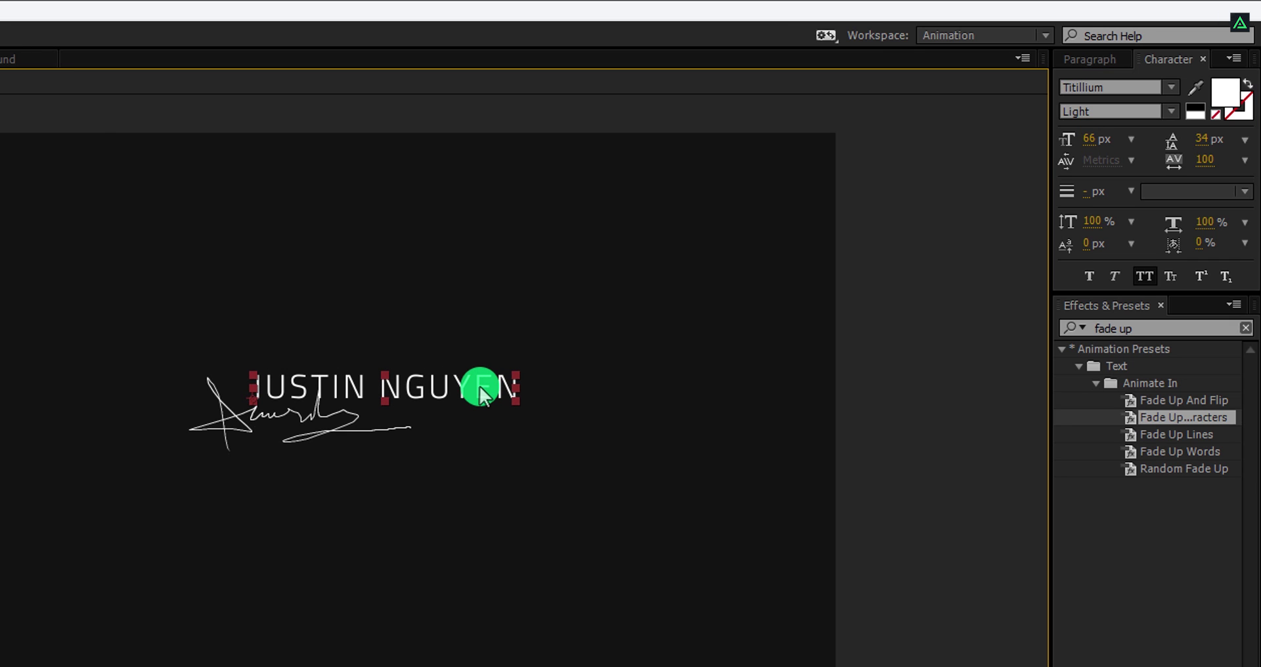
# Step: Apply the Fade Up Characters preset to the name text and preview its reveal following the signature
pyautogui.doubleClick(1146, 417)
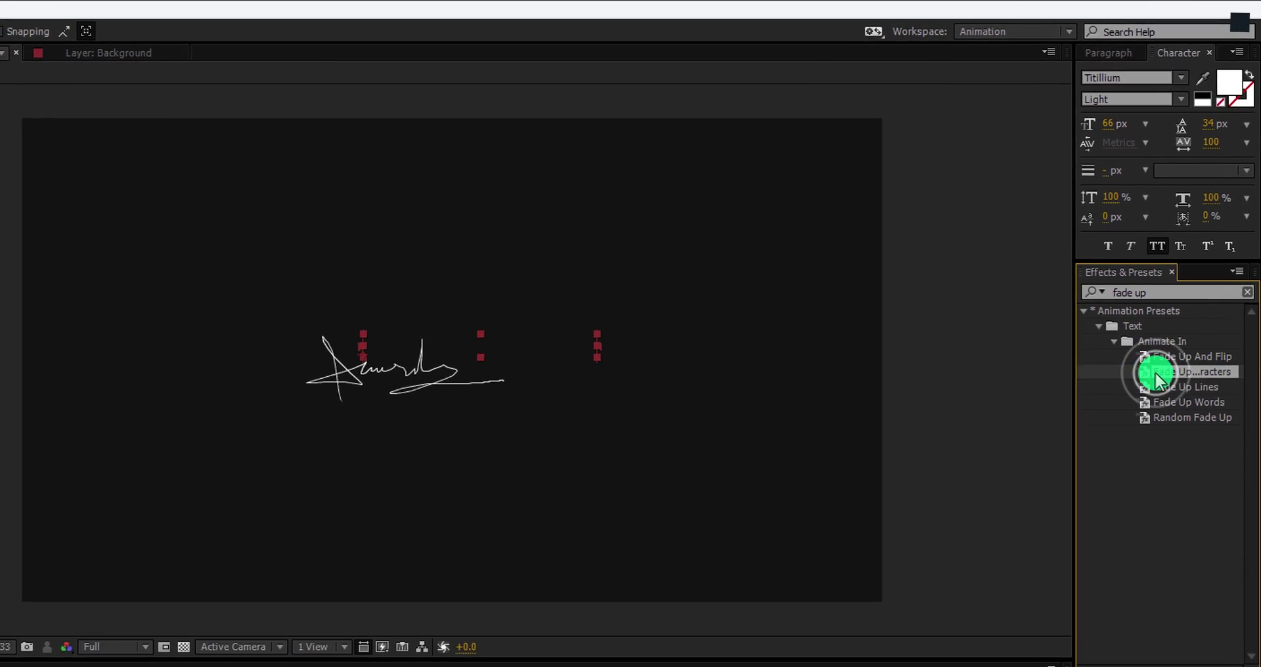
pyautogui.click(647, 666)
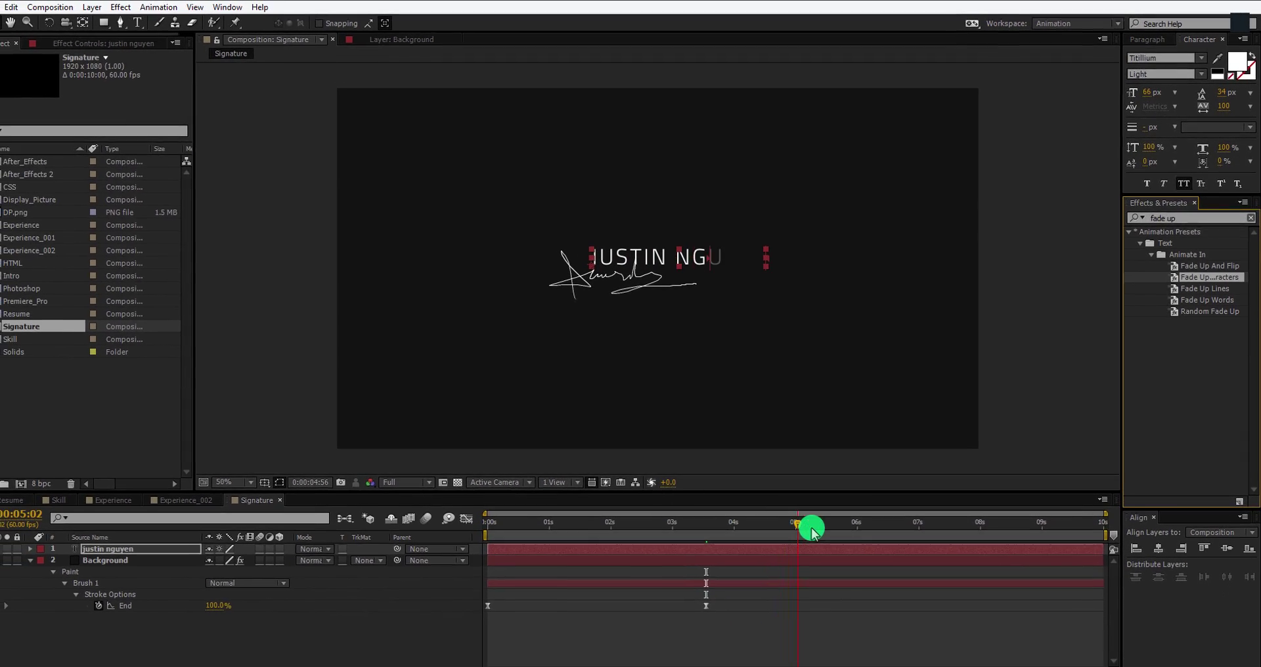
pyautogui.moveTo(812, 528); pyautogui.dragTo(880, 528)
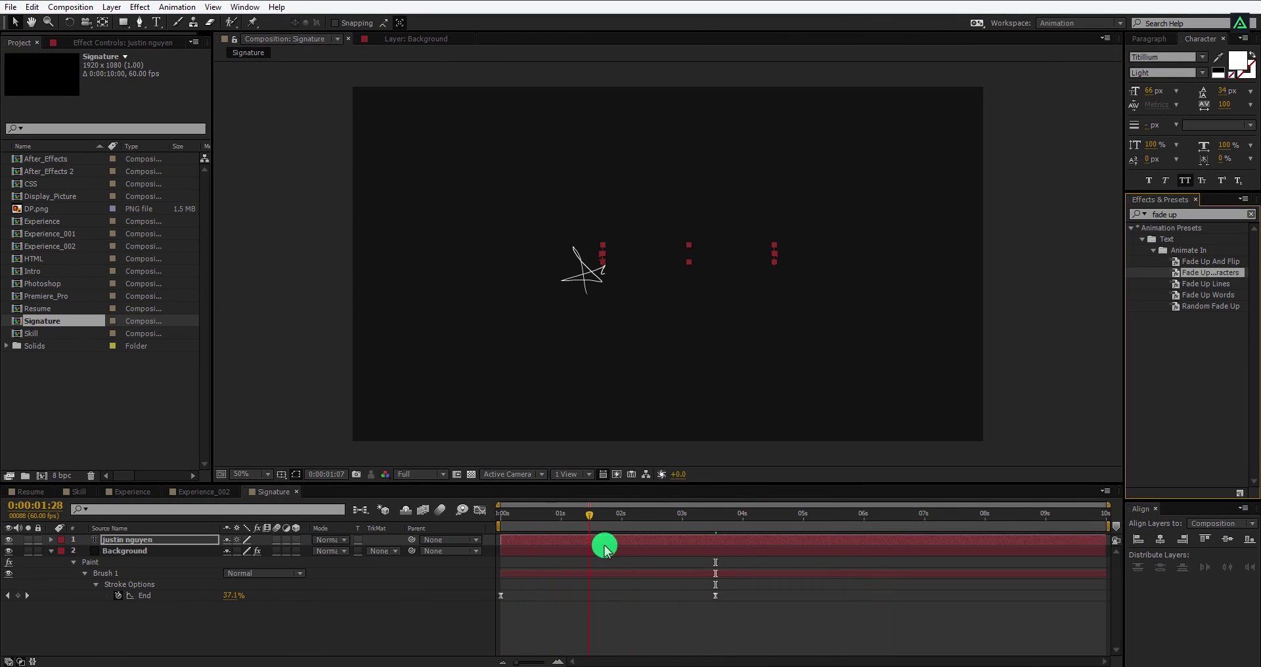
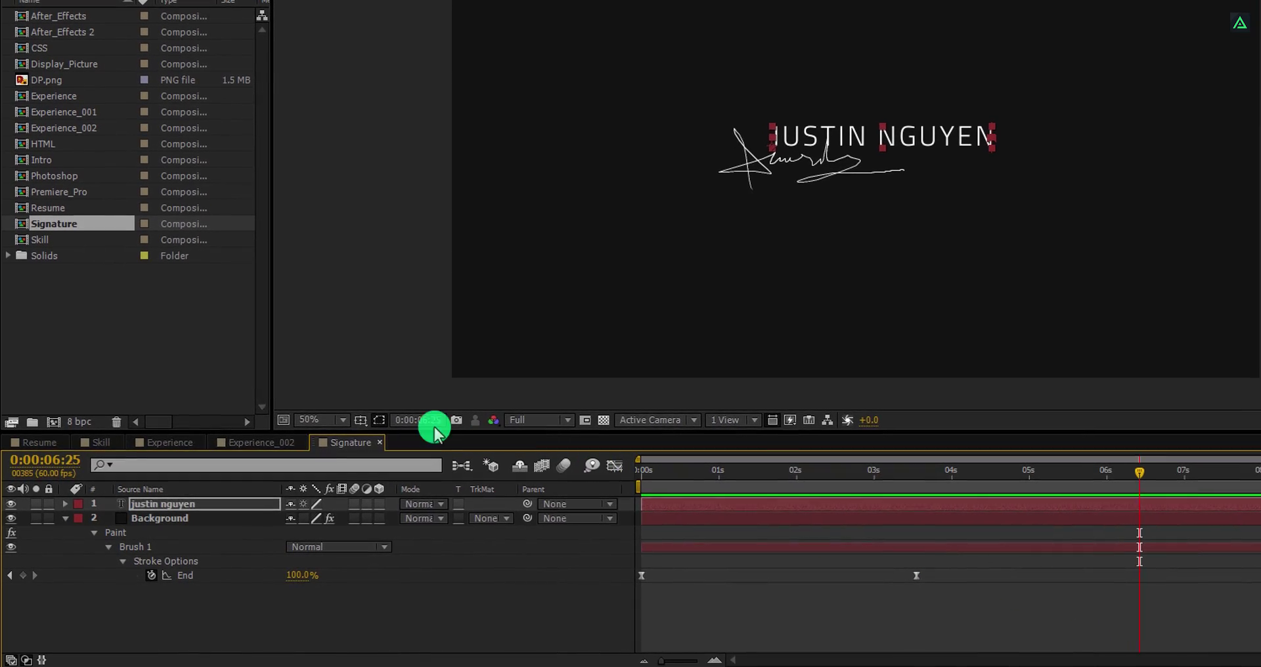
# Step: Add the Signature and Experience compositions to the Resume composition, beneath the Skill layer
pyautogui.click(41, 442)
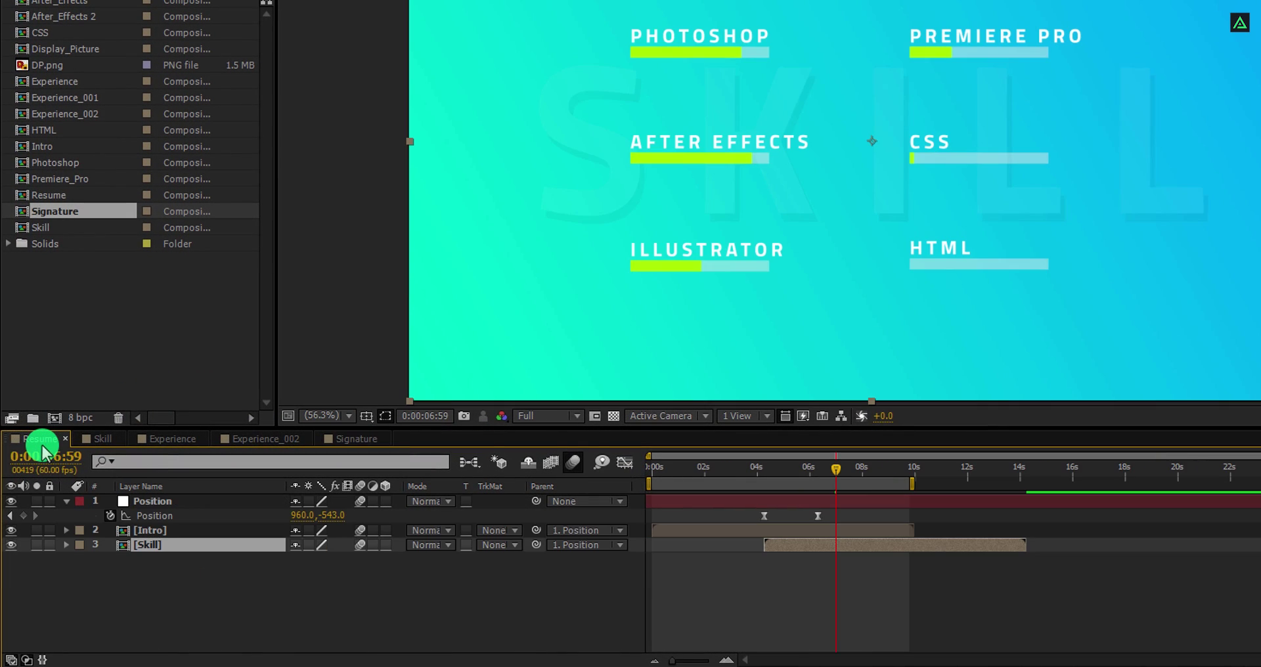
pyautogui.moveTo(79, 211); pyautogui.dragTo(187, 562)
pyautogui.moveTo(51, 86); pyautogui.dragTo(189, 578)
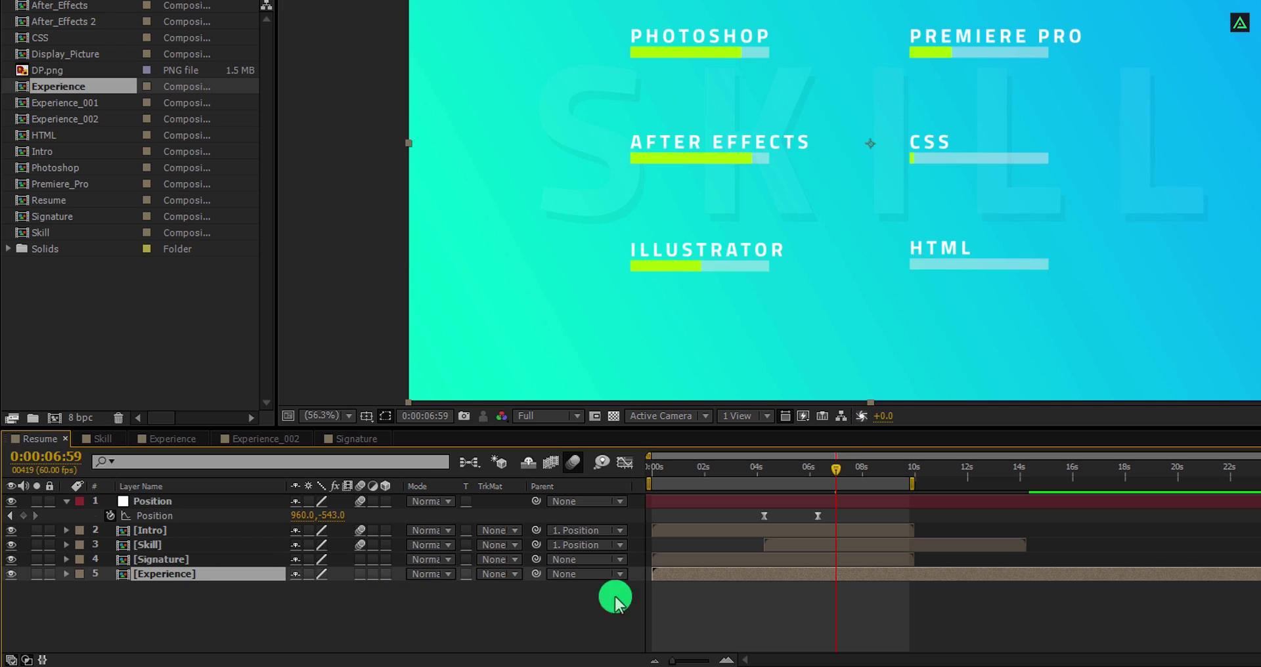
# Step: Parent the Signature and Experience layers to the Position null
pyautogui.click(811, 546)
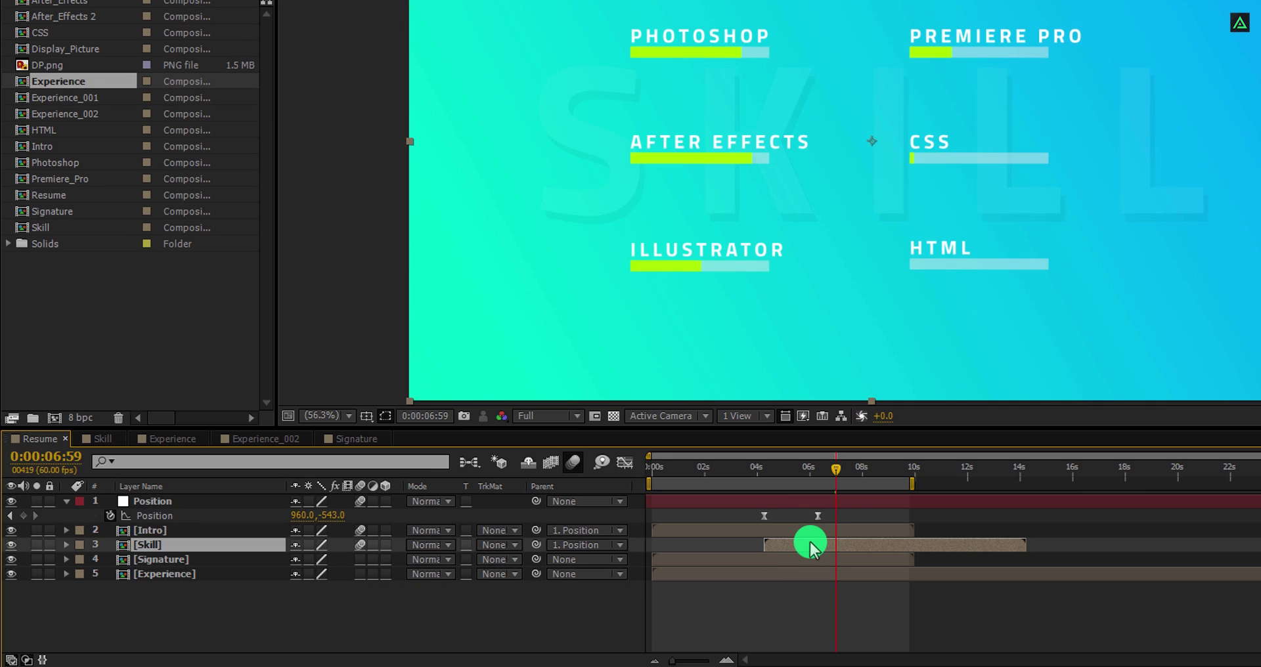
pyautogui.click(576, 566)
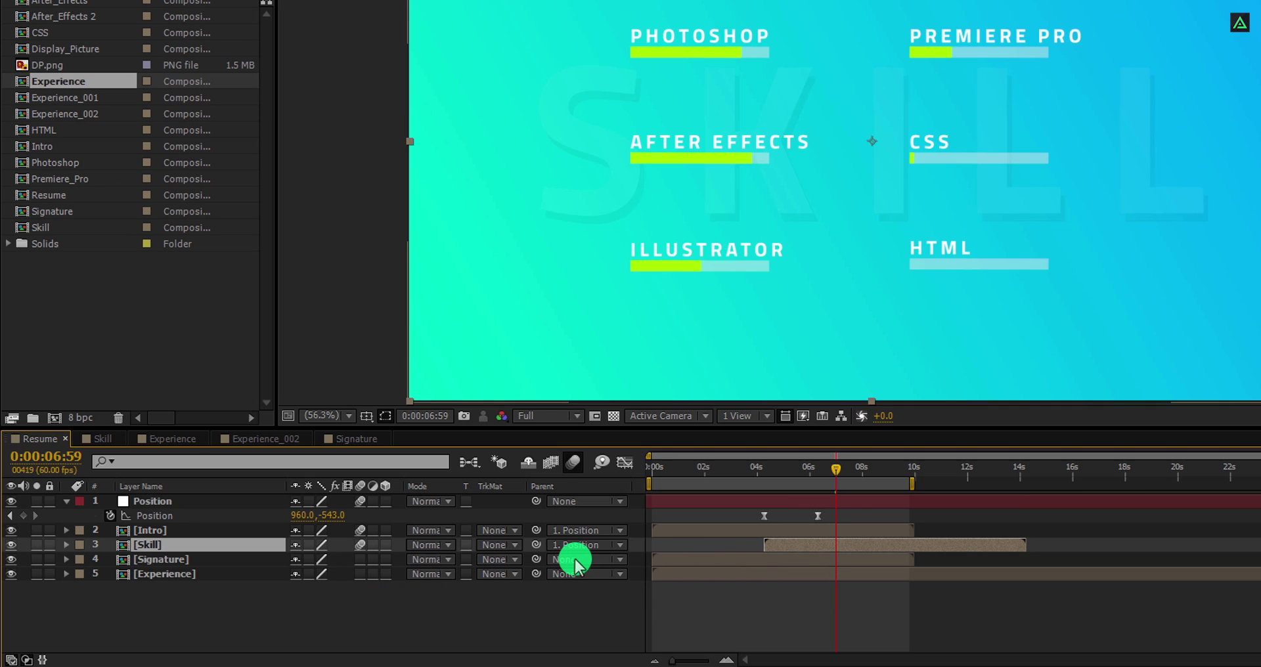
pyautogui.moveTo(542, 563)
pyautogui.mouseDown()
pyautogui.moveTo(230, 489)
pyautogui.moveTo(245, 513)
pyautogui.mouseUp()
pyautogui.moveTo(535, 572); pyautogui.dragTo(242, 523)
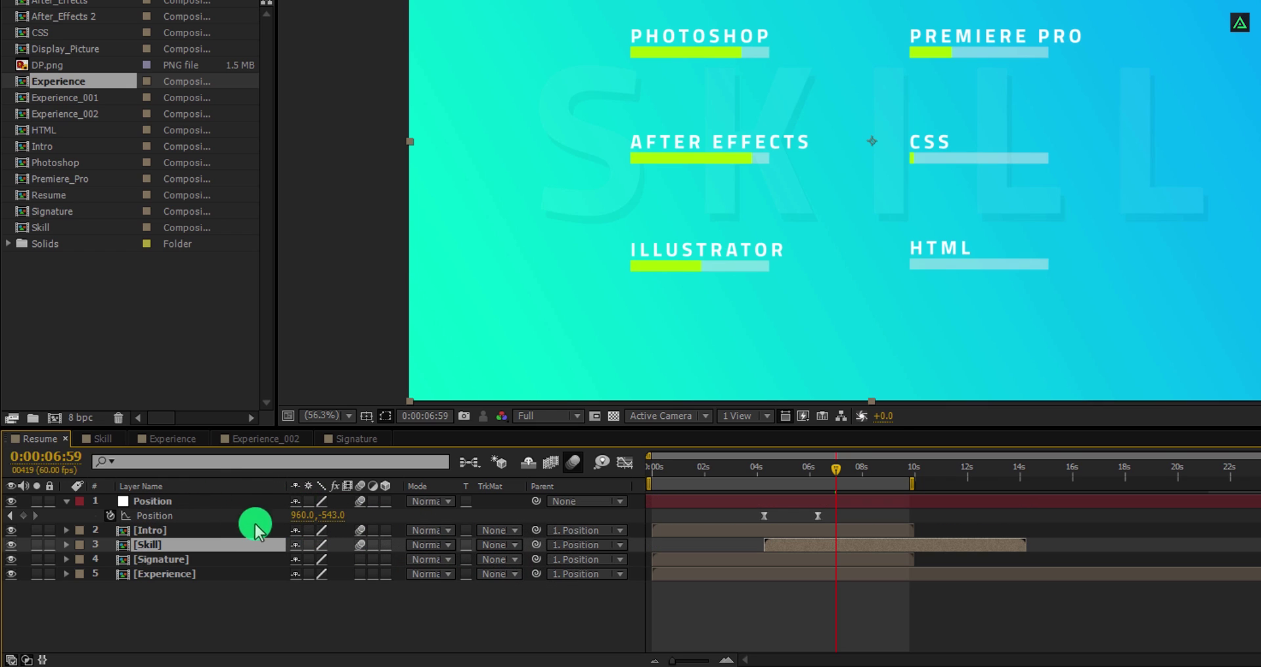
# Step: Move the Experience layer above Skill and shift it to start at the first Position keyframe, just after 4 s
pyautogui.click(195, 575)
pyautogui.moveTo(203, 572); pyautogui.dragTo(197, 531)
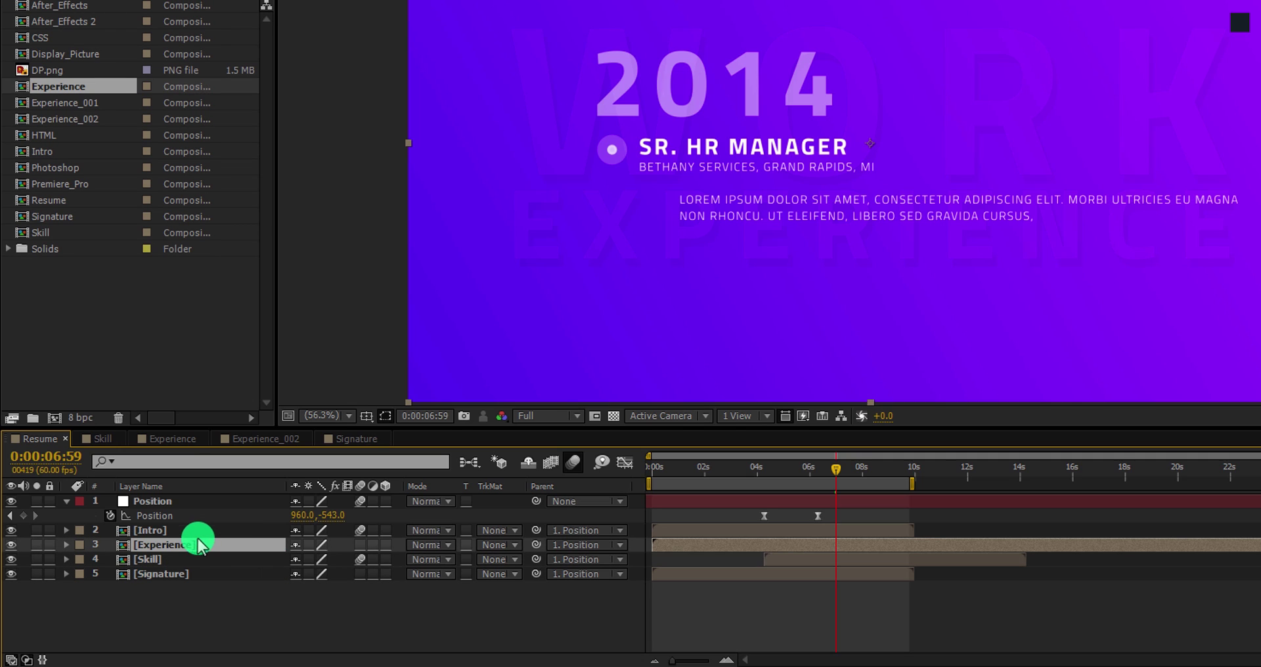
pyautogui.moveTo(690, 547); pyautogui.dragTo(802, 545)
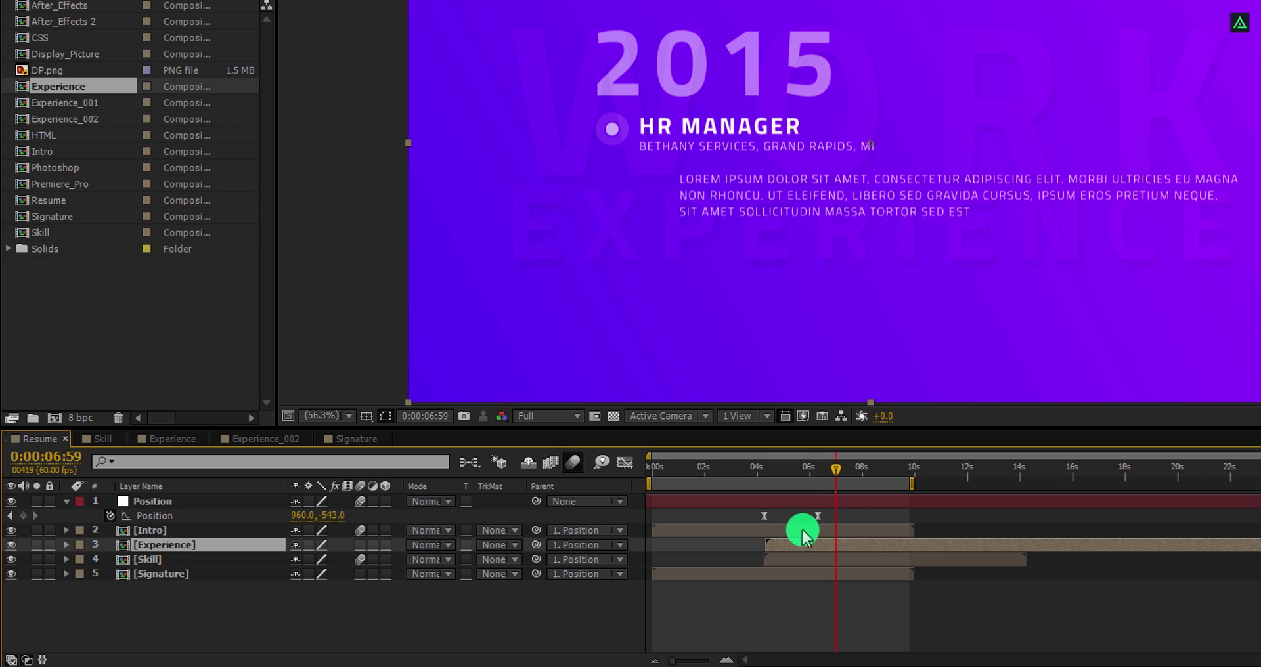
# Step: Add a holding Position keyframe on the null at 0:00:09:55 and set its vertical position to -1632 at 0:00:11:47
pyautogui.moveTo(779, 469); pyautogui.dragTo(916, 486)
pyautogui.click(915, 504)
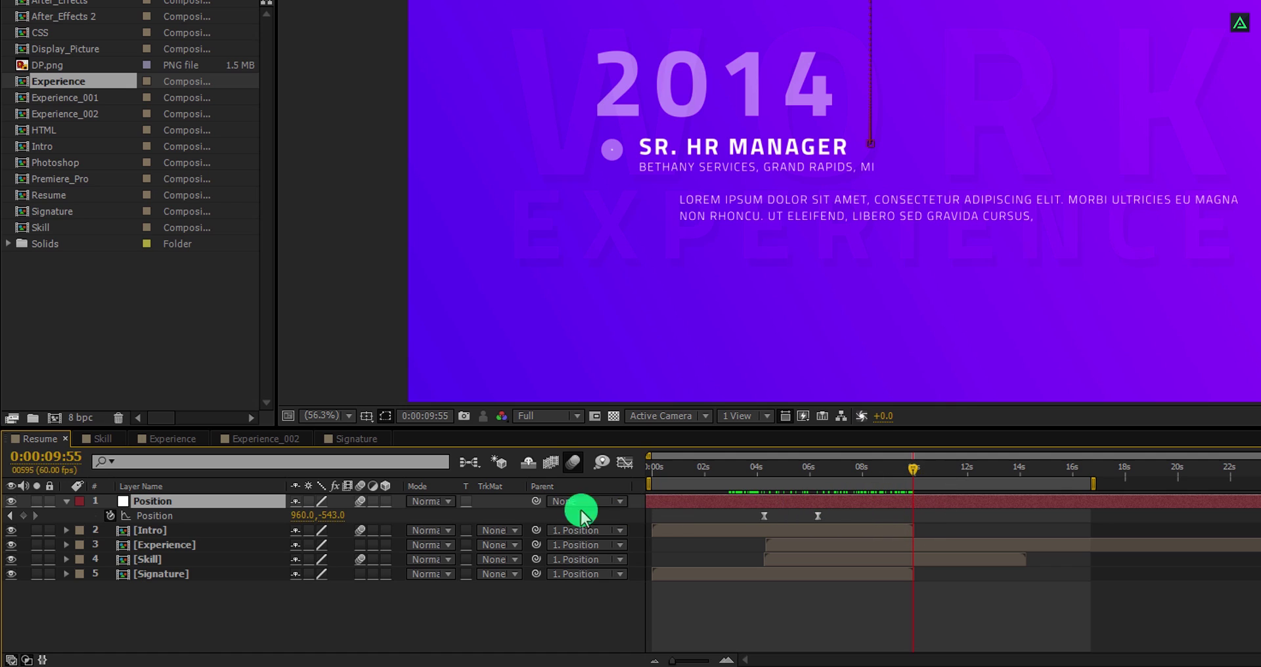
pyautogui.click(23, 516)
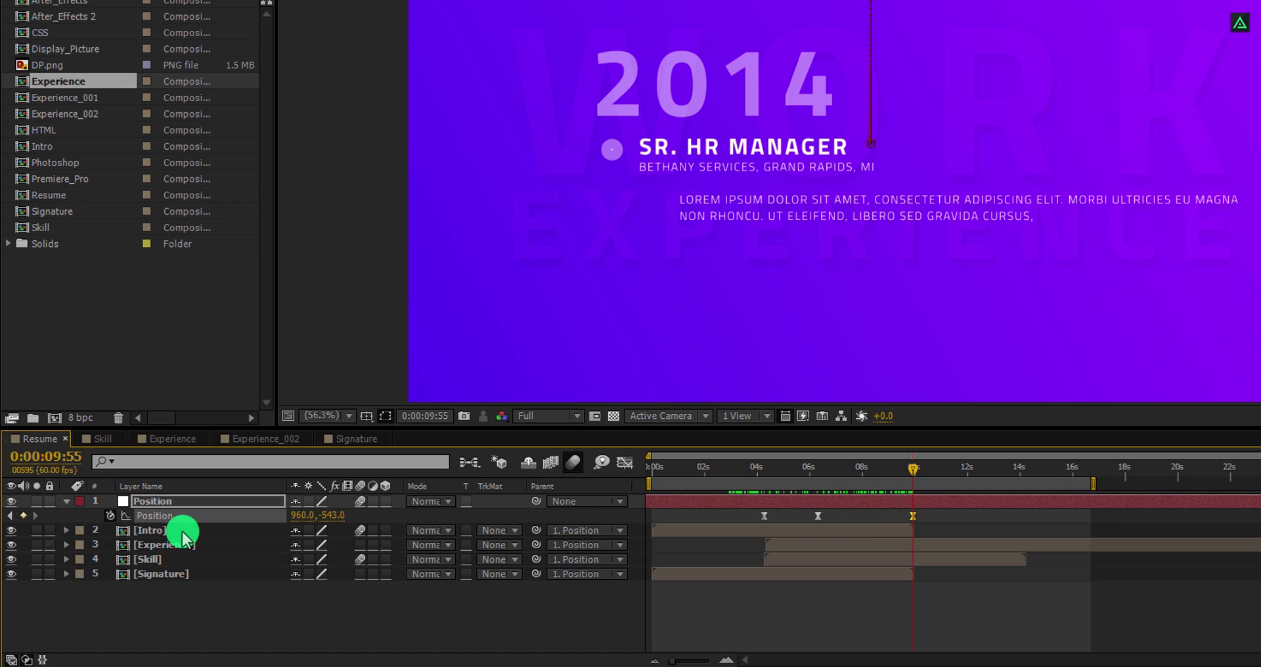
pyautogui.moveTo(912, 468); pyautogui.dragTo(959, 474)
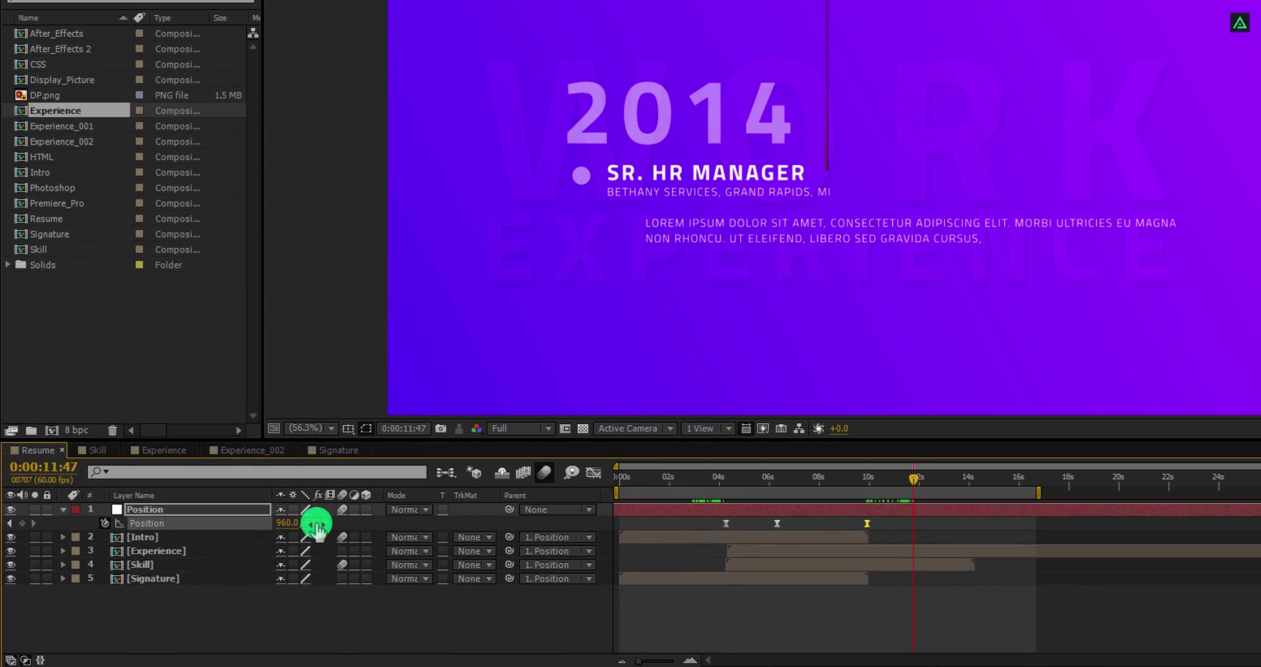
pyautogui.moveTo(316, 529); pyautogui.dragTo(26, 3)
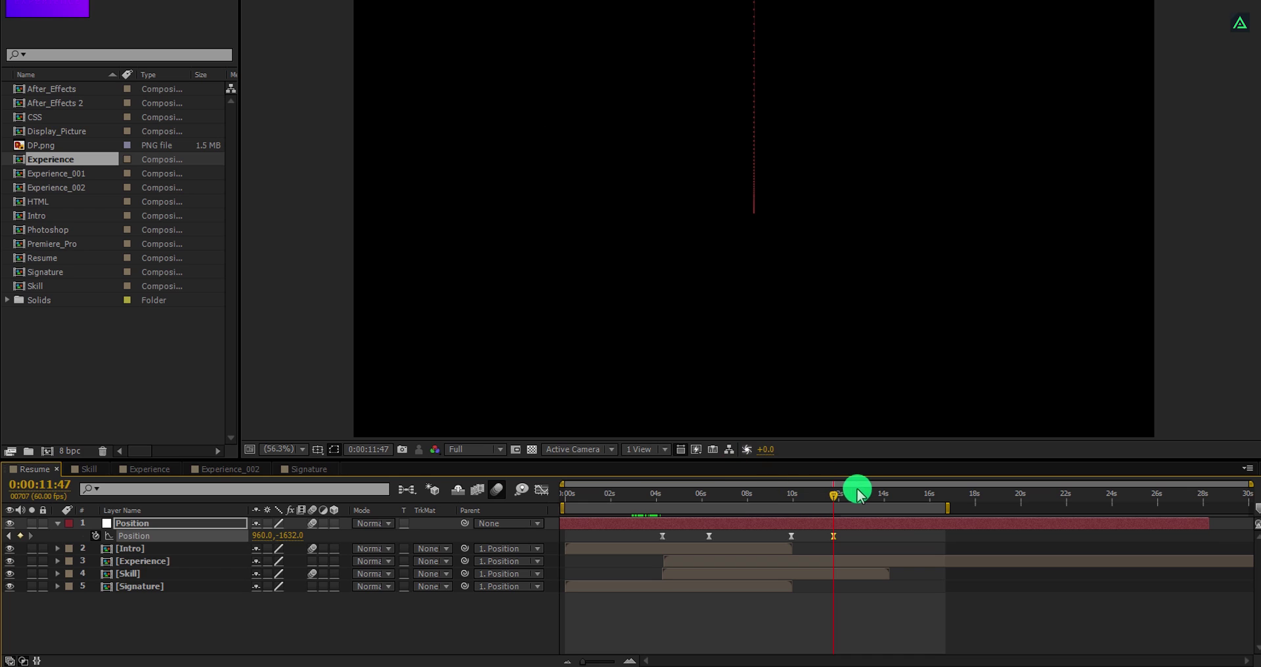
# Step: Move the Skill layer down until it fills the frame at 0:00:11:47, and check the transition from Experience
pyautogui.click(781, 574)
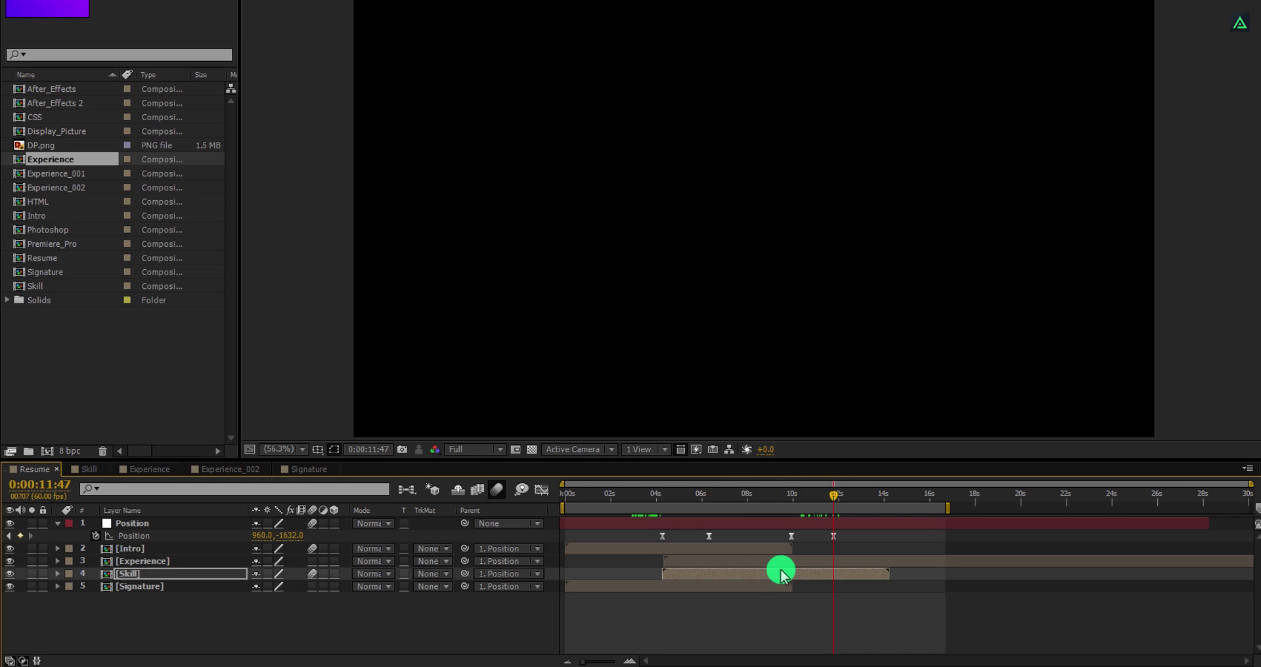
pyautogui.hotkey('shift', 'Down')
pyautogui.hotkey('shift', 'Down')
pyautogui.hotkey('shift', 'Down')
pyautogui.hotkey('shift', 'Down')
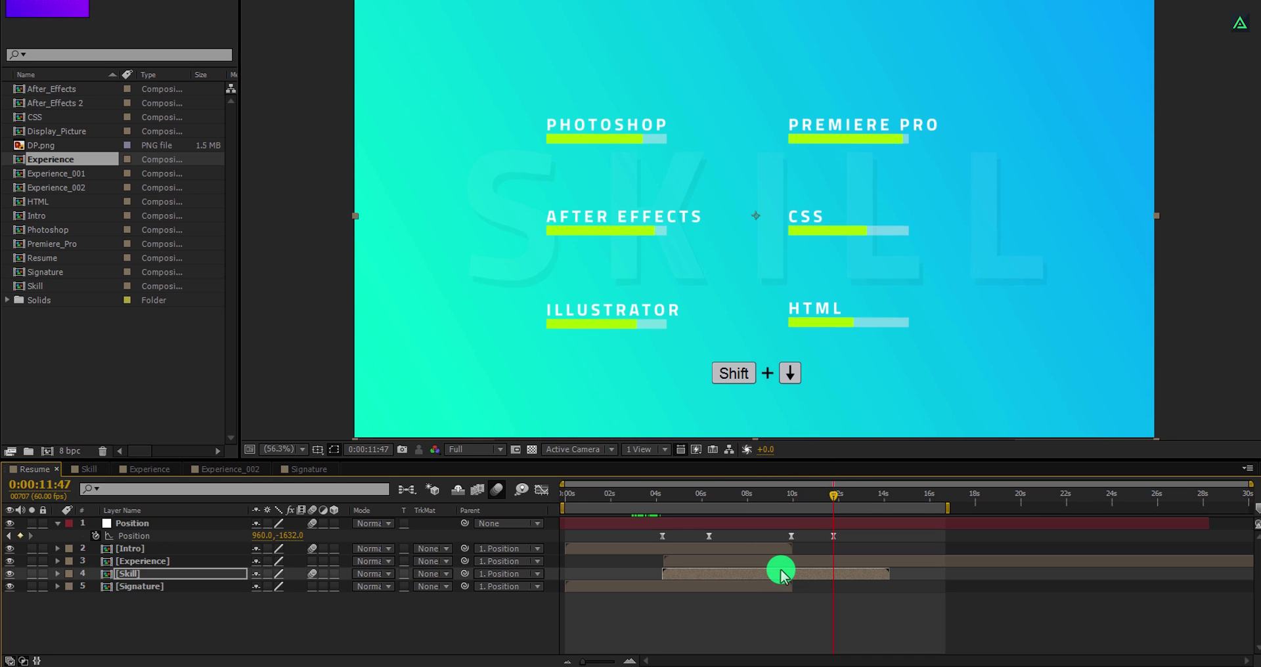
pyautogui.moveTo(841, 501); pyautogui.dragTo(797, 499)
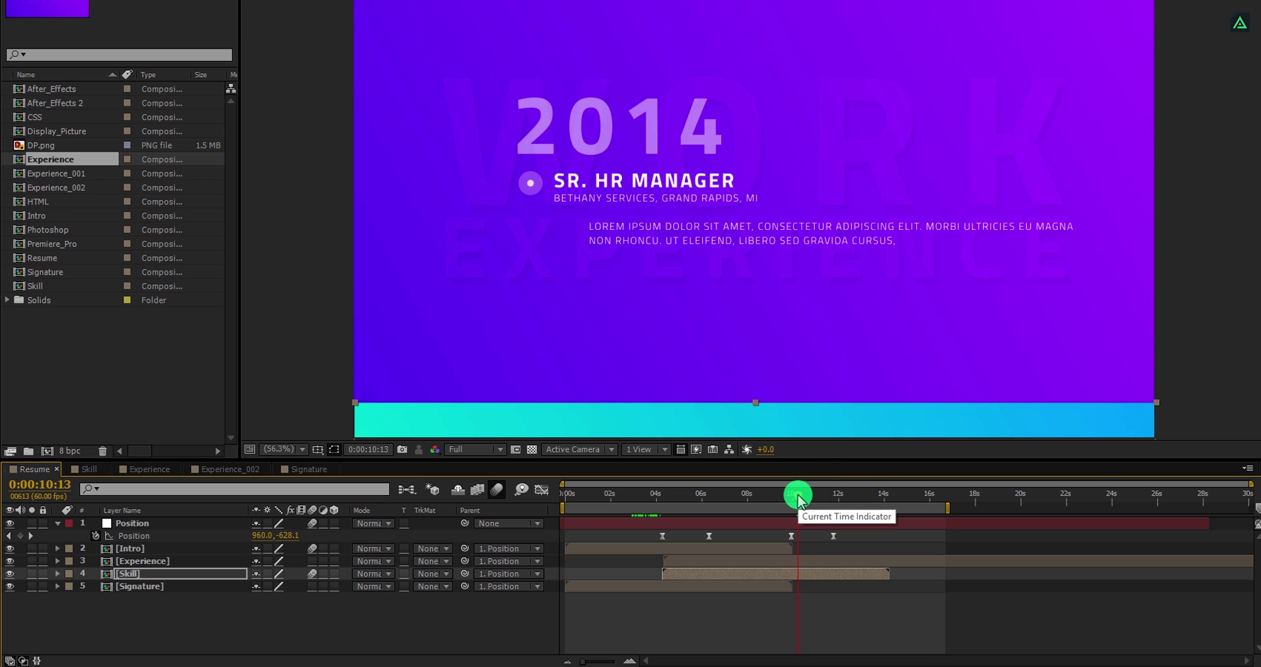
pyautogui.moveTo(797, 499); pyautogui.dragTo(820, 502)
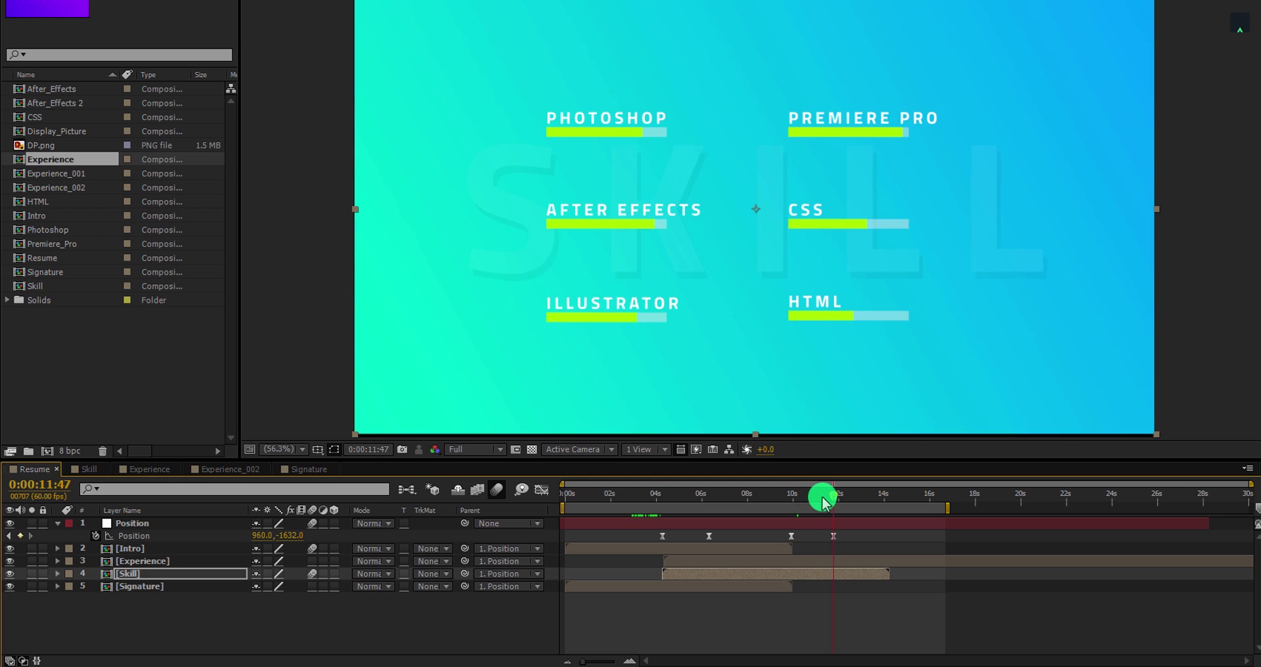
# Step: Nudge the Position null down to a vertical position of -1624 at 0:00:11:47 so Skill fits the frame
pyautogui.click(834, 524)
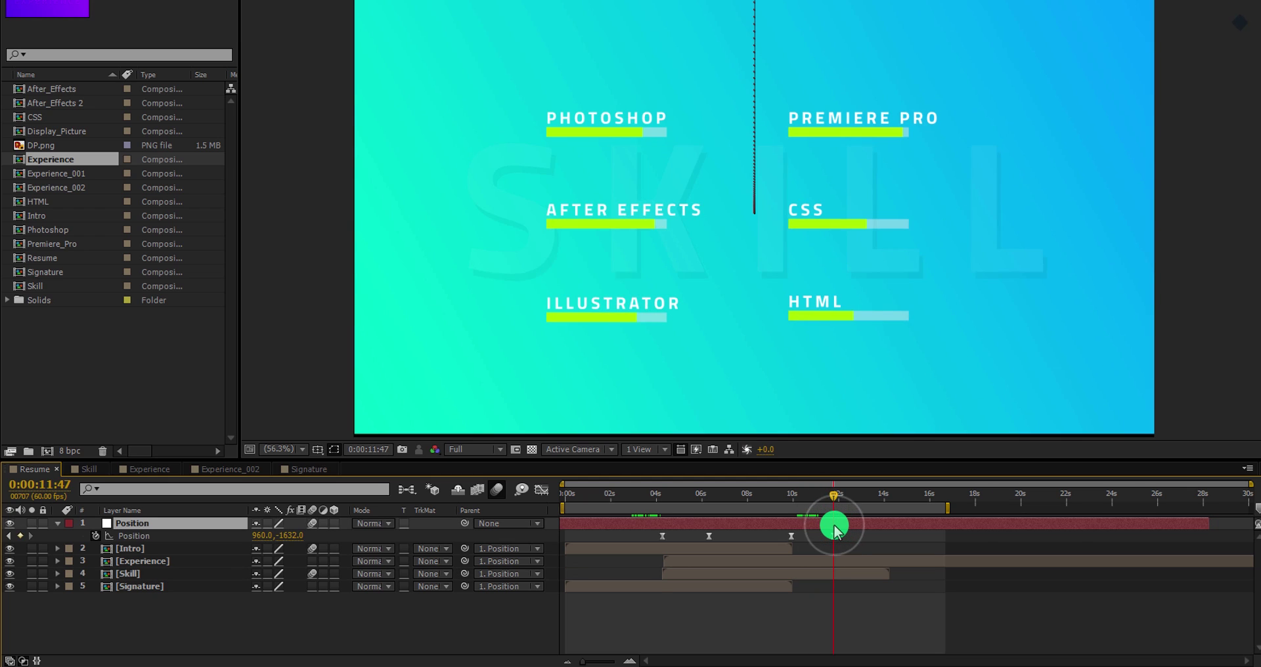
pyautogui.press('Down')
pyautogui.press('Down')
pyautogui.press('Down')
pyautogui.press('Down')
pyautogui.press('Down')
pyautogui.press('Down')
pyautogui.press('Down')
pyautogui.press('Down')
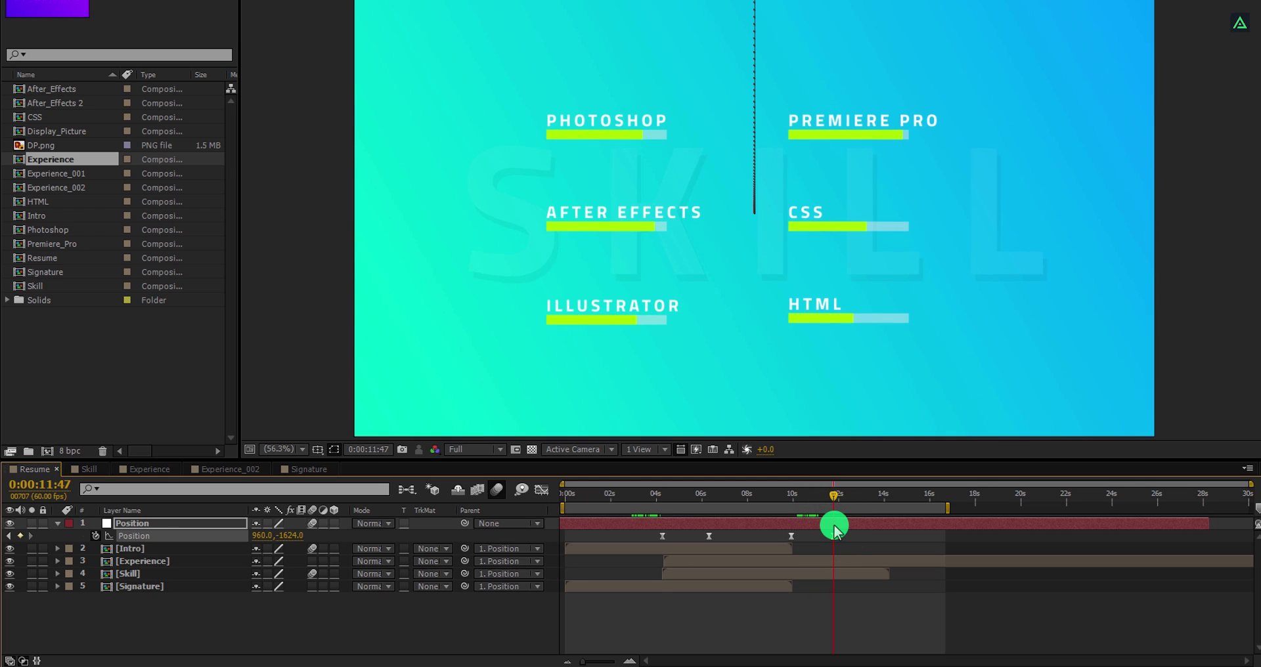
pyautogui.moveTo(833, 501)
pyautogui.mouseDown()
pyautogui.moveTo(791, 498)
pyautogui.moveTo(841, 507)
pyautogui.moveTo(831, 505)
pyautogui.mouseUp()
# Step: Shift the Skill layer to start at the third Position keyframe, near 10 s, and extend the work area to about 24 s
pyautogui.moveTo(676, 572); pyautogui.dragTo(803, 562)
pyautogui.moveTo(788, 493); pyautogui.dragTo(878, 496)
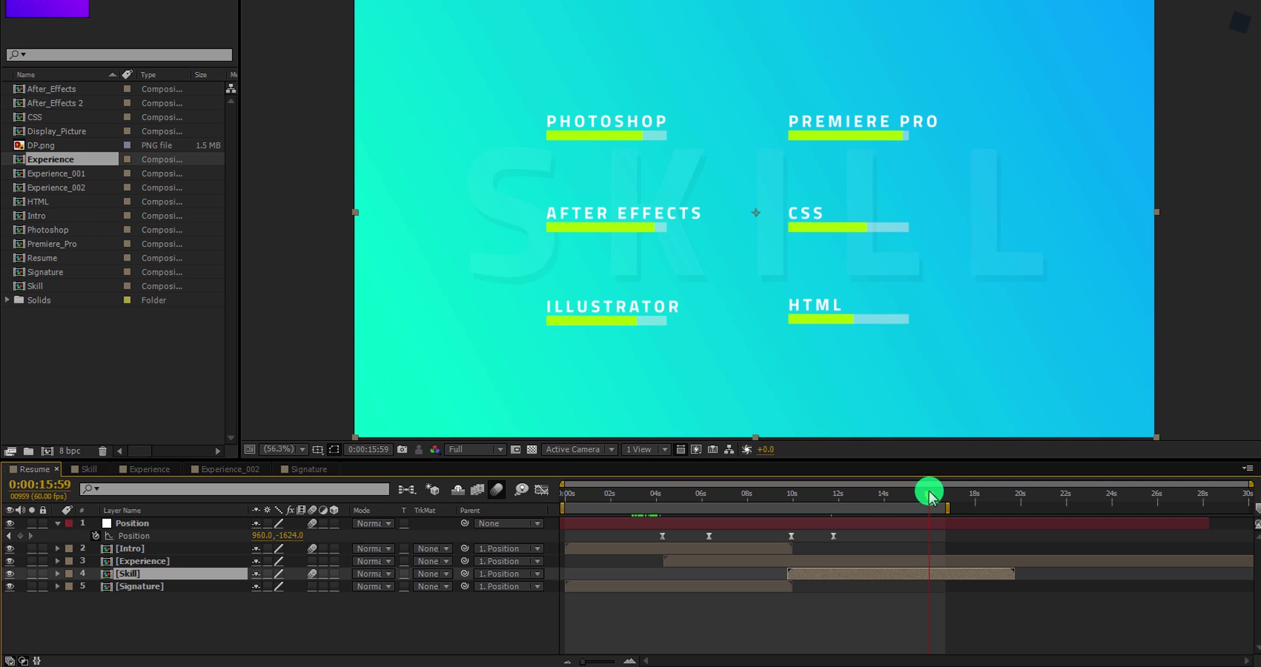
pyautogui.moveTo(950, 512); pyautogui.dragTo(1121, 507)
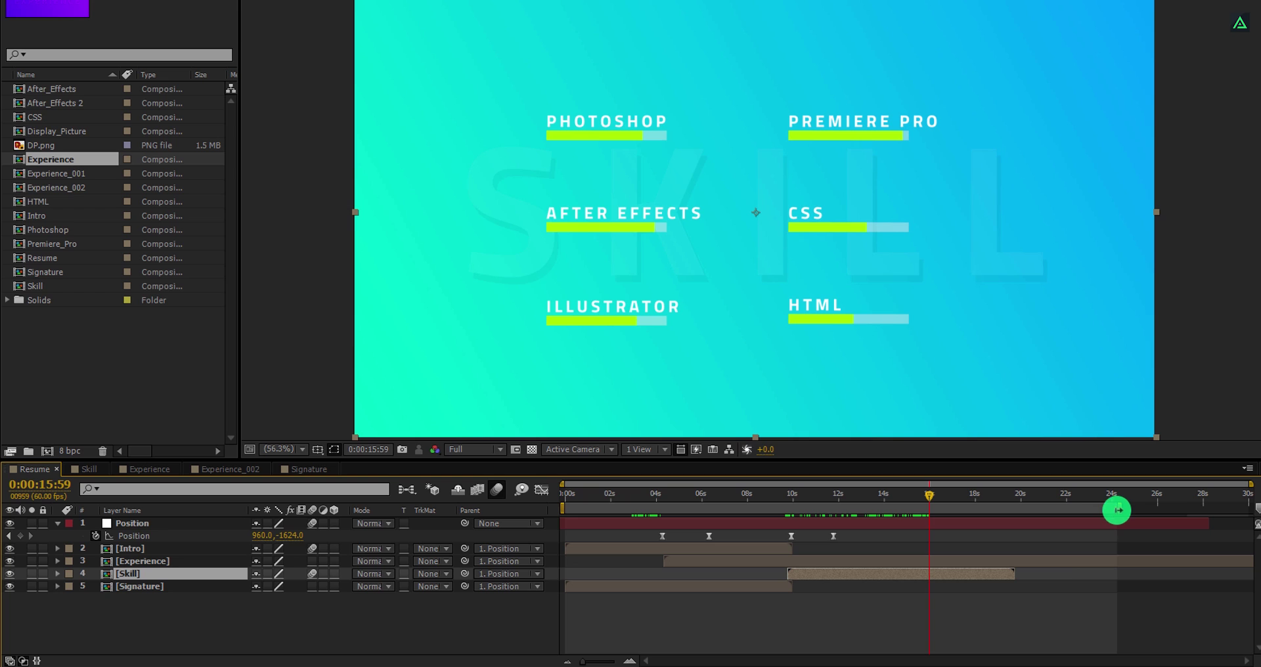
# Step: Add a holding Position keyframe on the null at 0:00:15:59 and raise it to a vertical position of -2702 at 0:00:17:50
pyautogui.click(23, 536)
pyautogui.moveTo(928, 496); pyautogui.dragTo(1002, 518)
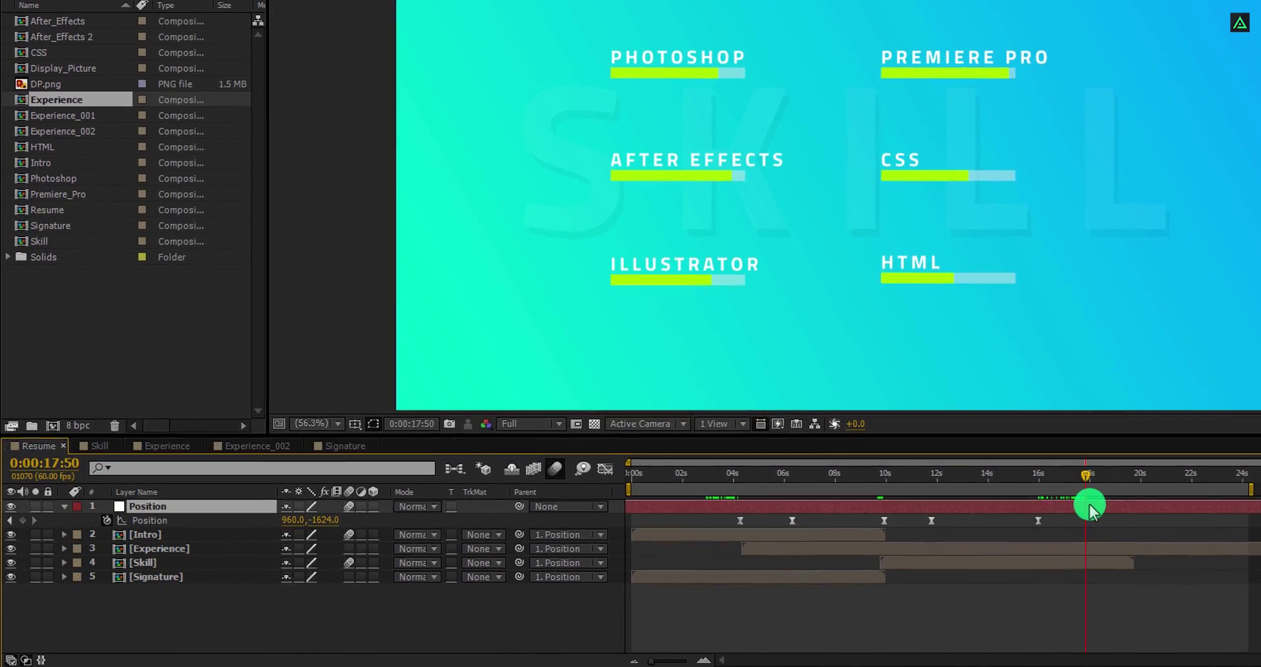
pyautogui.hotkey('shift', 'Up')
pyautogui.hotkey('shift', 'Up')
pyautogui.hotkey('shift', 'Up')
pyautogui.hotkey('shift', 'Up')
pyautogui.hotkey('shift', 'Up')
pyautogui.hotkey('shift', 'Up')
pyautogui.hotkey('shift', 'Up')
pyautogui.hotkey('shift', 'Up')
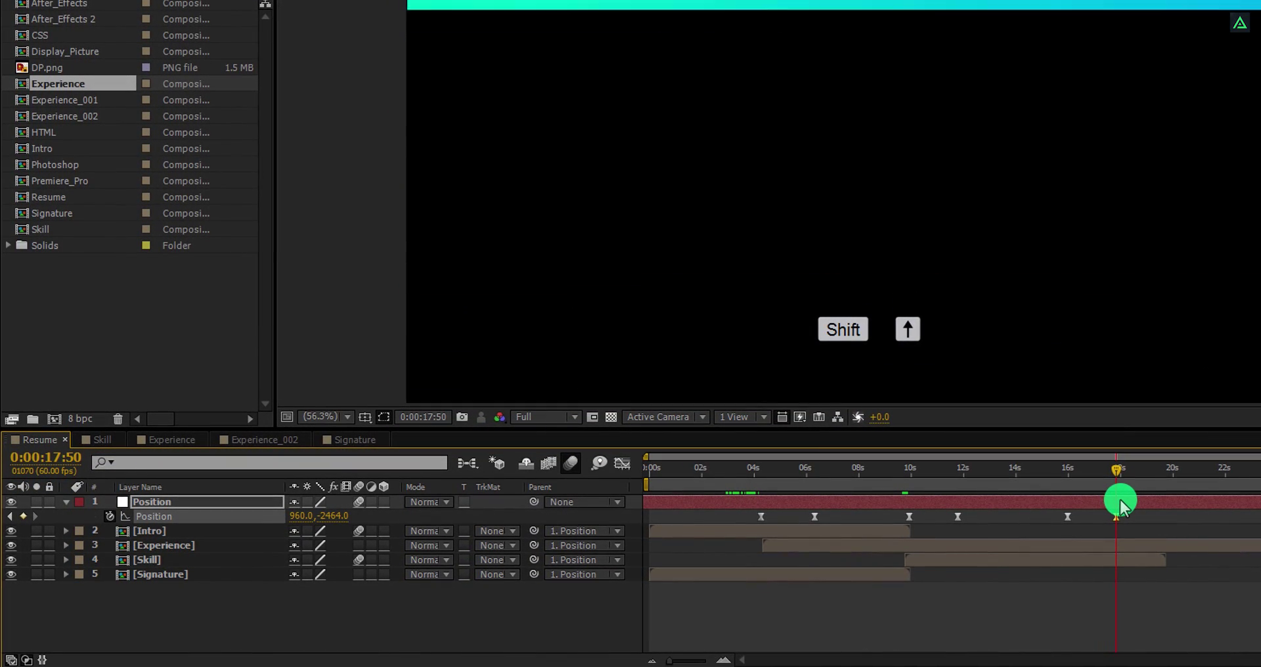
pyautogui.hotkey('shift', 'Up')
pyautogui.hotkey('shift', 'Up')
pyautogui.hotkey('shift', 'Up')
pyautogui.hotkey('shift', 'Up')
pyautogui.hotkey('shift', 'Up')
pyautogui.hotkey('shift', 'Up')
pyautogui.hotkey('shift', 'Up')
pyautogui.hotkey('shift', 'Up')
pyautogui.hotkey('shift', 'Up')
pyautogui.hotkey('shift', 'Up')
pyautogui.hotkey('shift', 'Up')
pyautogui.hotkey('shift', 'Up')
pyautogui.hotkey('shift', 'Up')
pyautogui.hotkey('shift', 'Up')
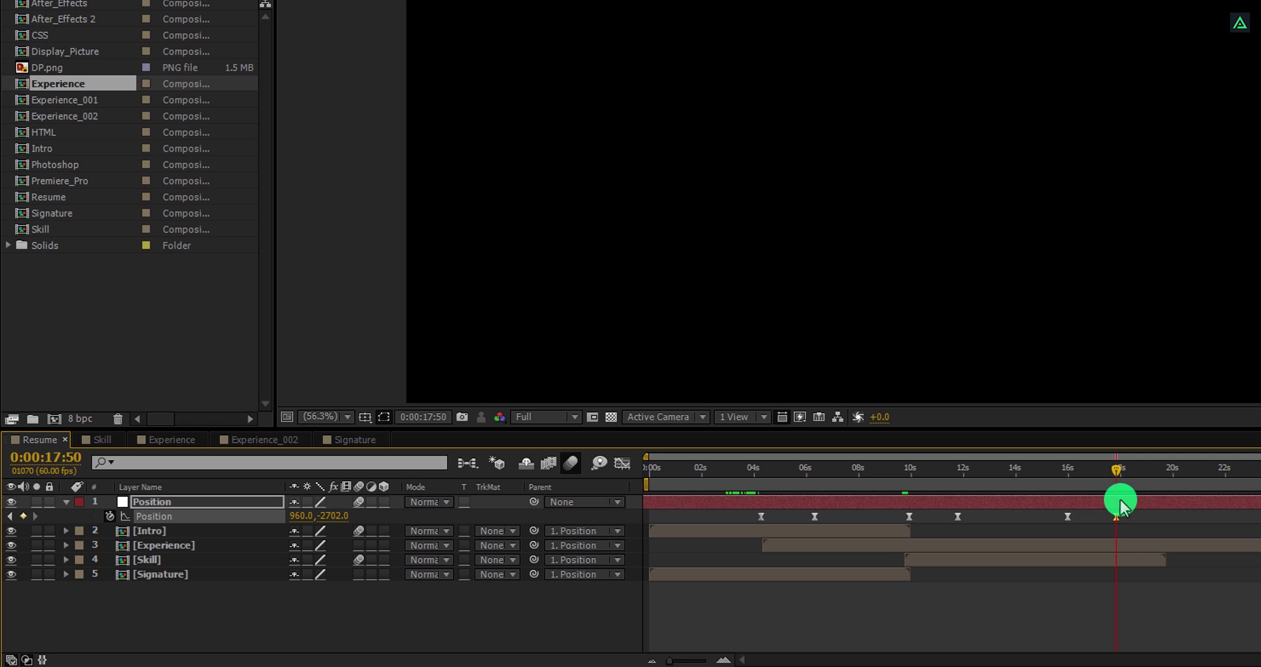
# Step: Shift the Signature layer to start at the 16 s Position keyframe and move it down until it fills the frame at 0:00:17:50
pyautogui.moveTo(699, 573)
pyautogui.mouseDown()
pyautogui.moveTo(1081, 555)
pyautogui.moveTo(1113, 565)
pyautogui.mouseUp()
pyautogui.hotkey('shift', 'Down')
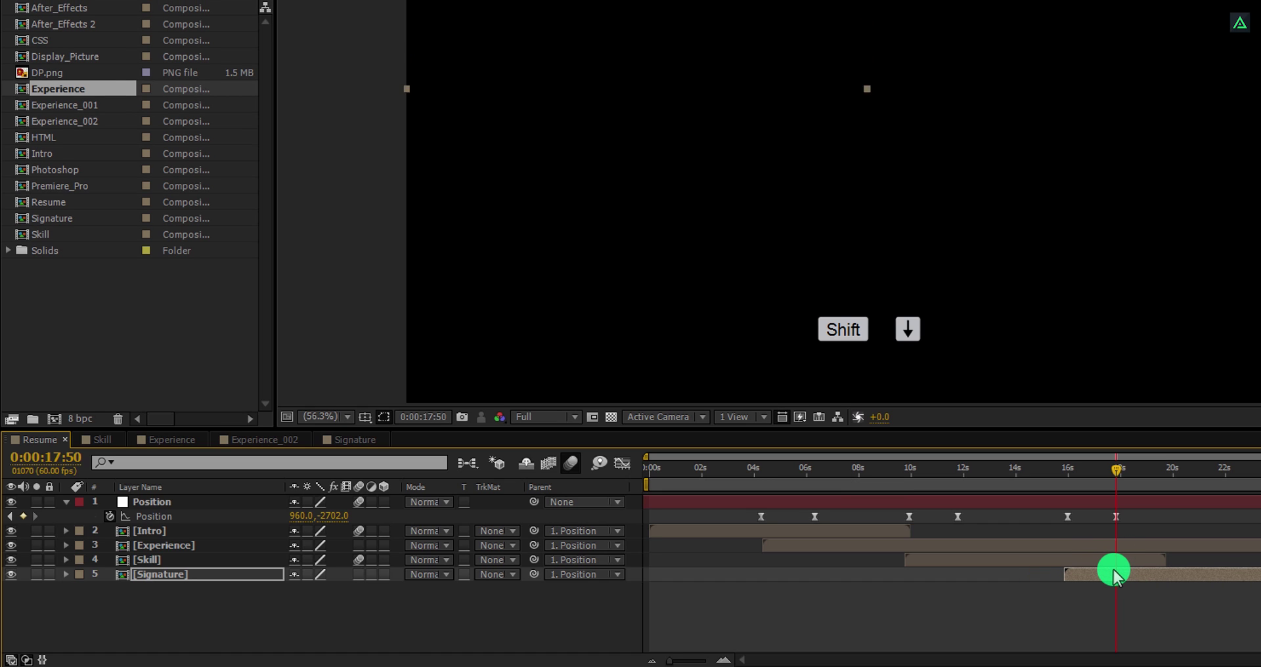
pyautogui.hotkey('shift', 'Down')
pyautogui.hotkey('shift', 'Down')
pyautogui.hotkey('shift', 'Down')
pyautogui.hotkey('shift', 'Down')
pyautogui.hotkey('shift', 'Down')
pyautogui.hotkey('shift', 'Down')
pyautogui.hotkey('shift', 'Down')
pyautogui.hotkey('shift', 'Down')
pyautogui.hotkey('shift', 'Down')
pyautogui.hotkey('shift', 'Down')
pyautogui.hotkey('shift', 'Down')
pyautogui.hotkey('shift', 'Down')
pyautogui.hotkey('shift', 'Down')
pyautogui.hotkey('shift', 'Down')
pyautogui.hotkey('shift', 'Down')
pyautogui.hotkey('shift', 'Down')
pyautogui.hotkey('shift', 'Down')
pyautogui.hotkey('shift', 'Down')
pyautogui.hotkey('shift', 'Down')
pyautogui.hotkey('shift', 'Down')
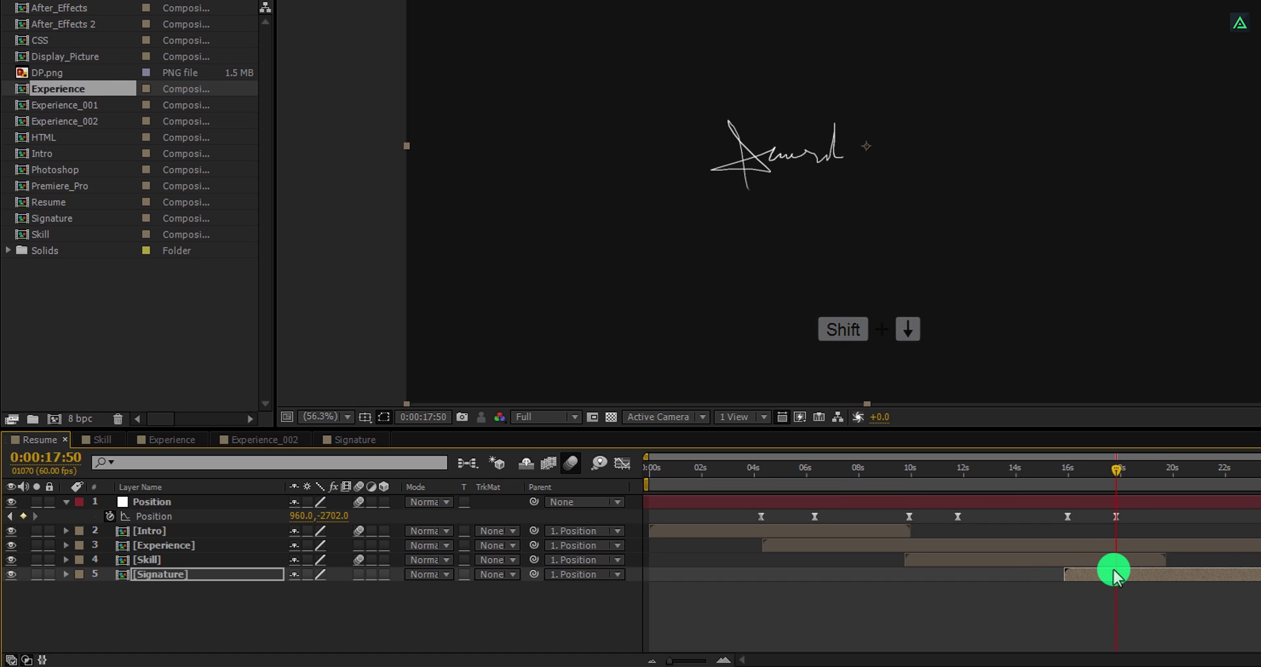
# Step: Preview the Signature transition, and sharpen the null's second and third Position moves into steep speed peaks in the Graph Editor
pyautogui.moveTo(1090, 475)
pyautogui.mouseDown()
pyautogui.moveTo(1071, 470)
pyautogui.moveTo(1238, 478)
pyautogui.mouseUp()
pyautogui.click(1127, 519)
pyautogui.moveTo(1127, 518); pyautogui.dragTo(1055, 518)
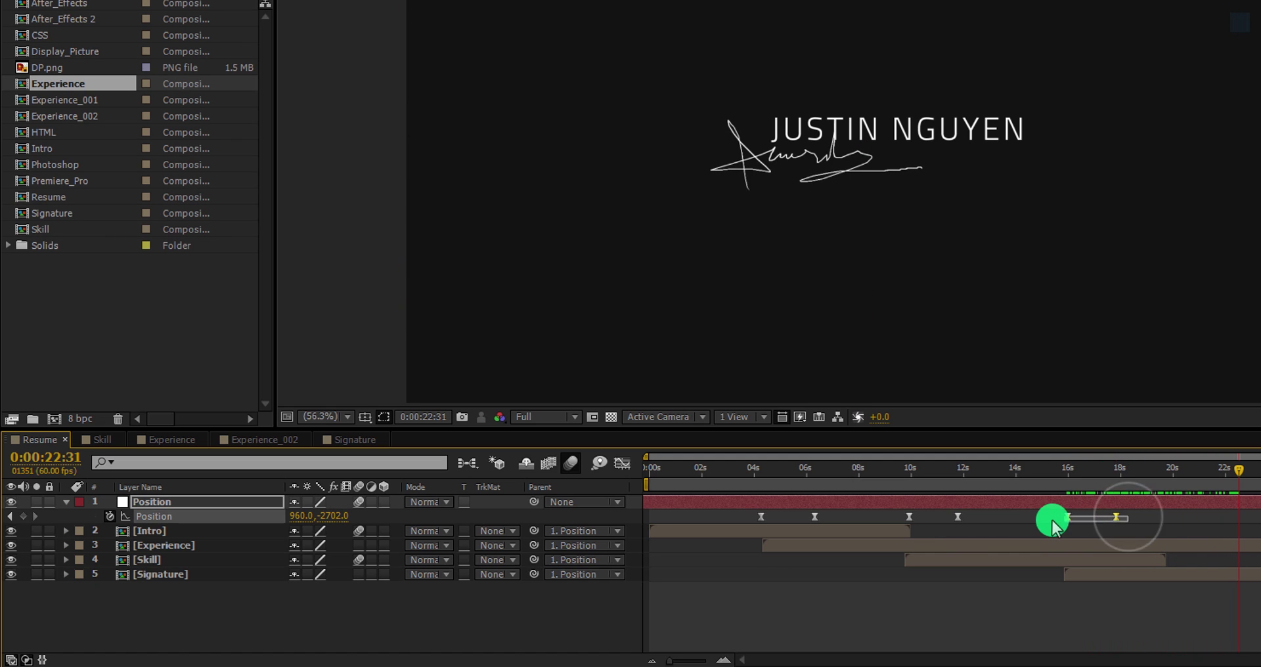
pyautogui.click(624, 463)
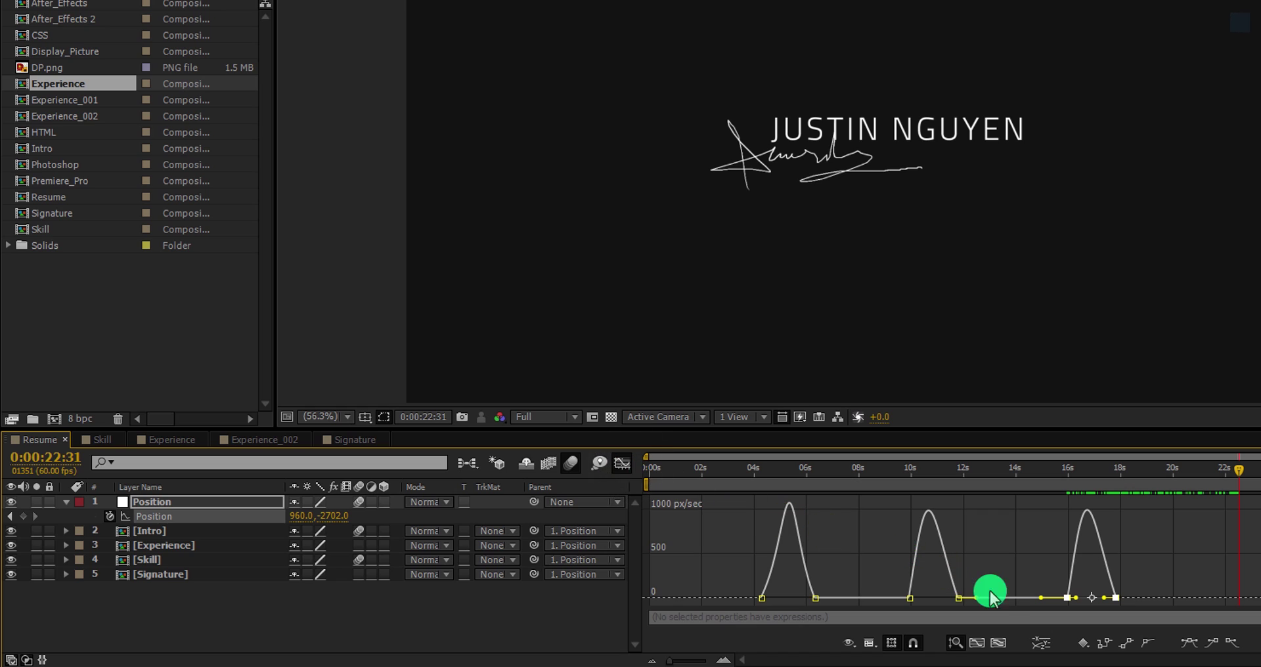
pyautogui.click(909, 598)
pyautogui.moveTo(923, 598)
pyautogui.mouseDown()
pyautogui.moveTo(935, 606)
pyautogui.moveTo(937, 594)
pyautogui.mouseUp()
pyautogui.moveTo(1077, 600); pyautogui.dragTo(1101, 601)
# Step: Enable motion blur for the Experience and Signature layers and return to the layer bar view
pyautogui.click(358, 550)
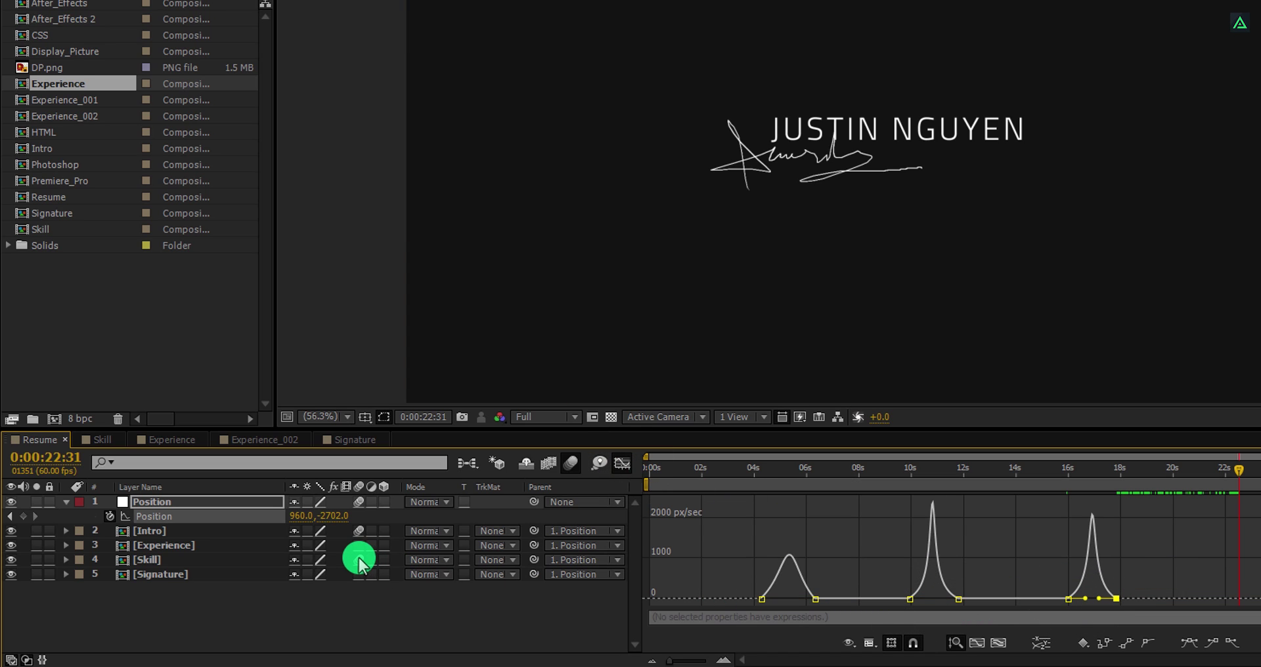
pyautogui.moveTo(360, 552); pyautogui.dragTo(360, 578)
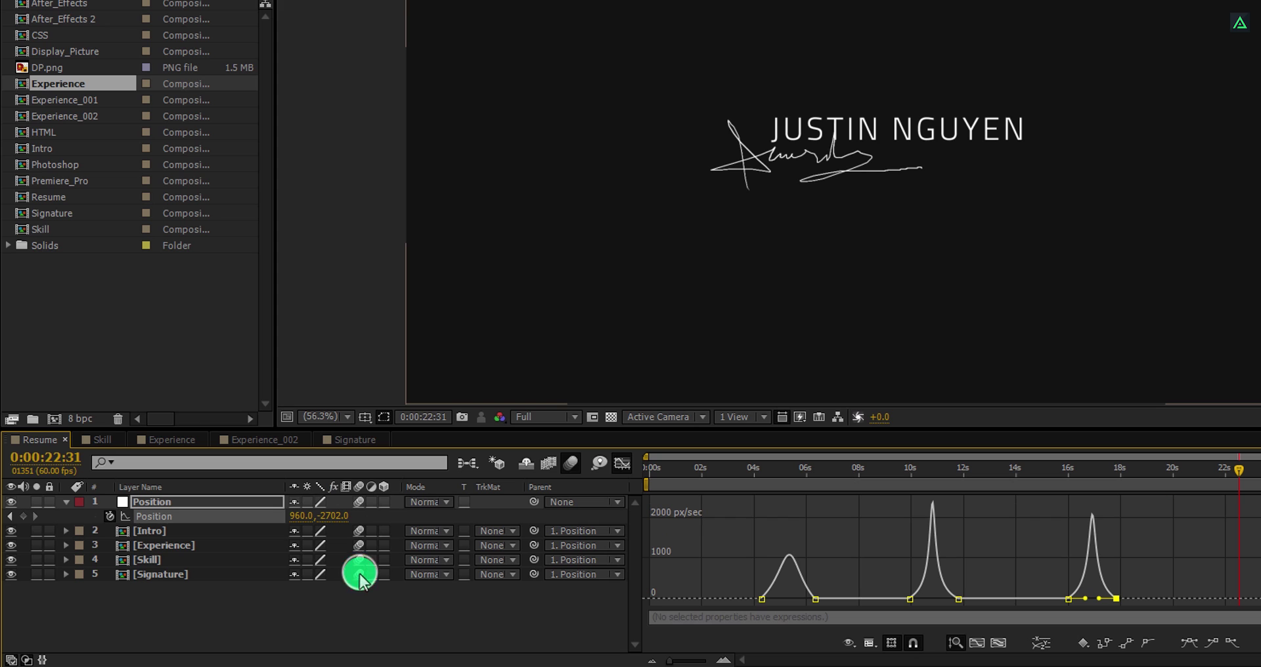
pyautogui.click(622, 463)
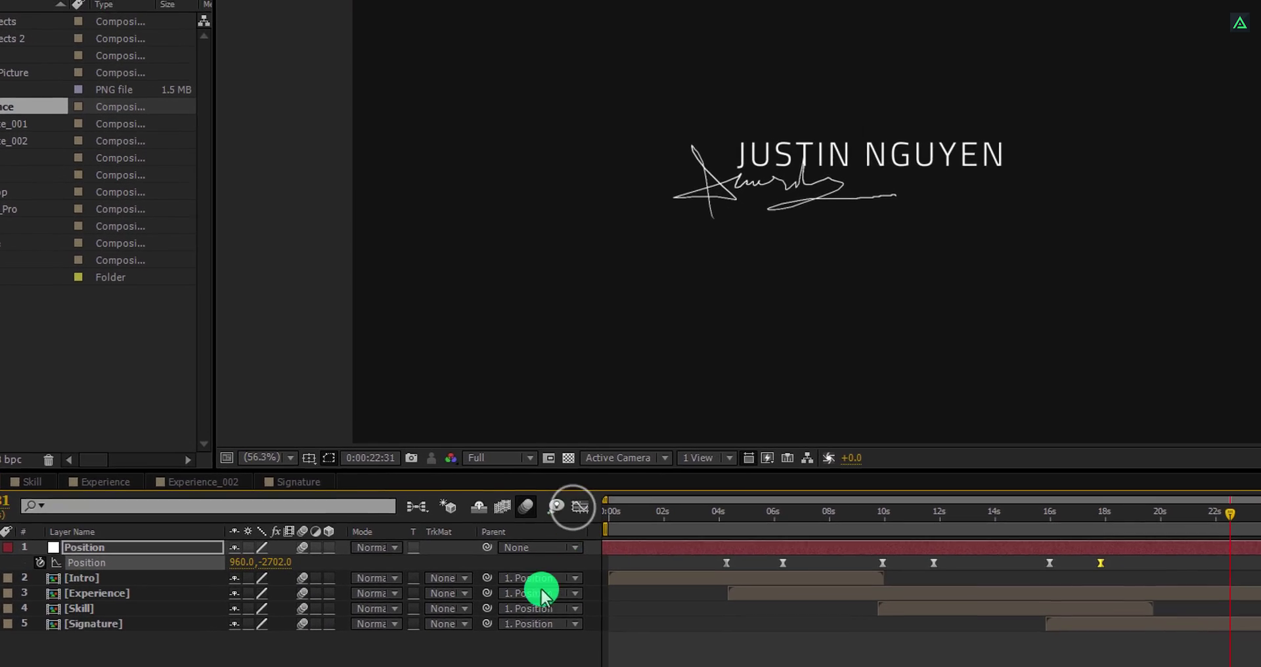